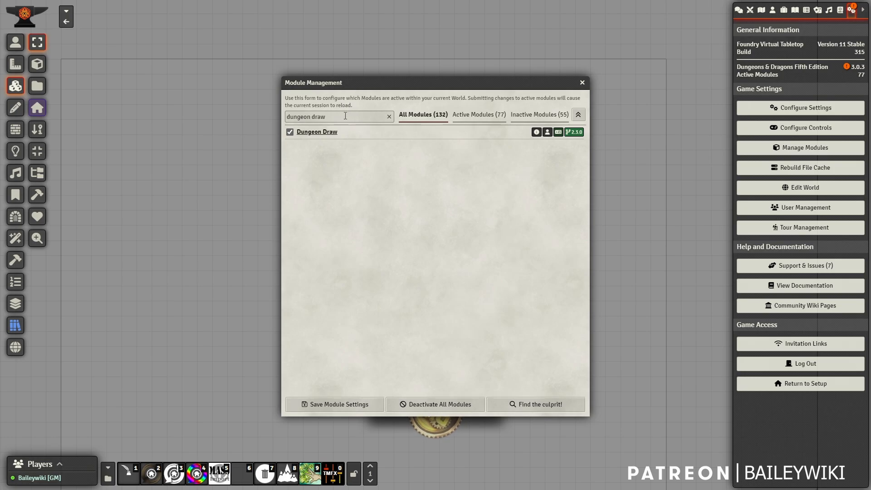
# Search the installed modules for "mass edit" to check the Baileywiki Mass Edit module, and close the module list.
pyautogui.moveTo(345, 116); pyautogui.dragTo(269, 116)
pyautogui.write('mass ed')
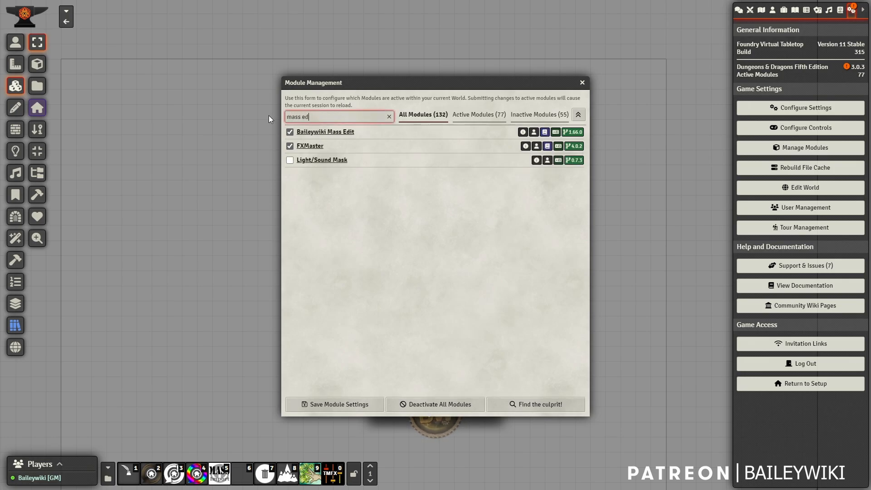
pyautogui.write('it')
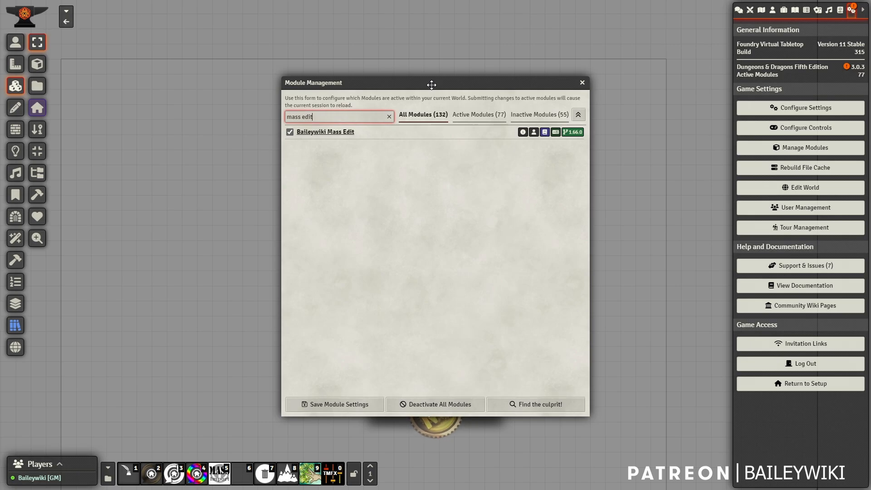
pyautogui.moveTo(432, 84); pyautogui.dragTo(376, 87)
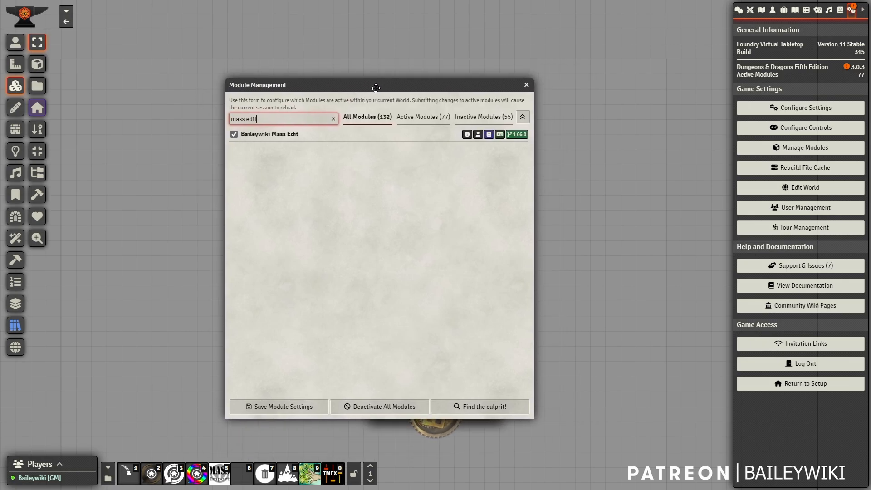
pyautogui.click(527, 86)
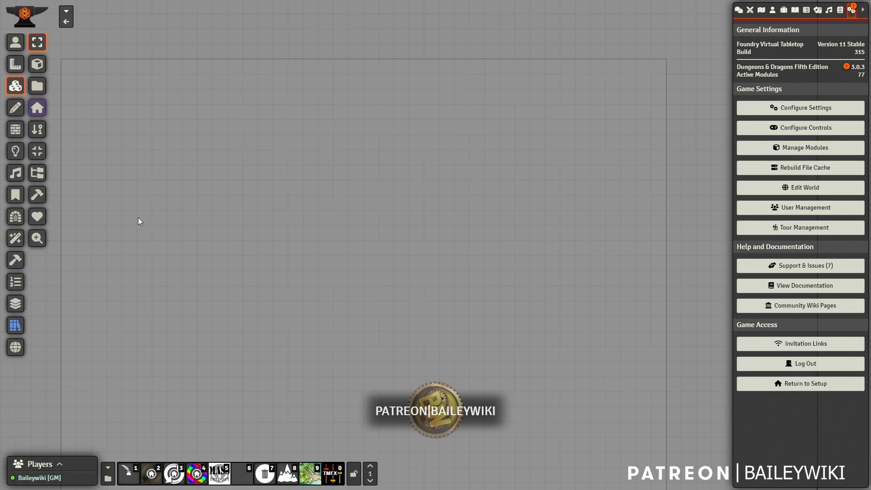
# Draw a large rectangular dungeon room near the scene's upper-left corner and a narrow corridor running down from its lower edge.
pyautogui.click(15, 217)
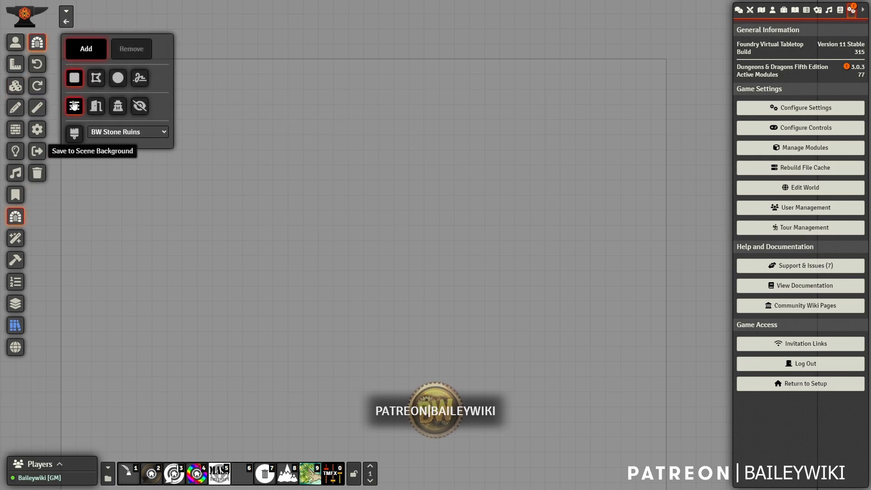
pyautogui.scroll(1, 222, 120)
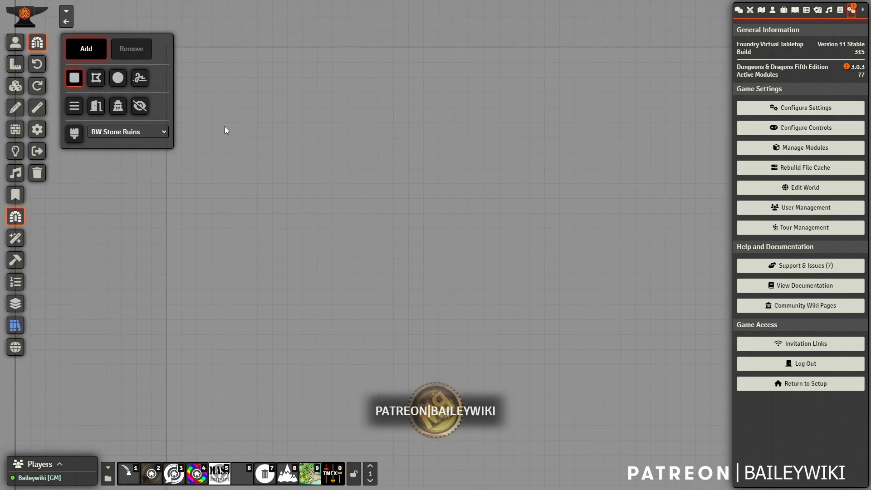
pyautogui.moveTo(198, 79)
pyautogui.mouseDown()
pyautogui.moveTo(306, 223)
pyautogui.moveTo(425, 291)
pyautogui.mouseUp()
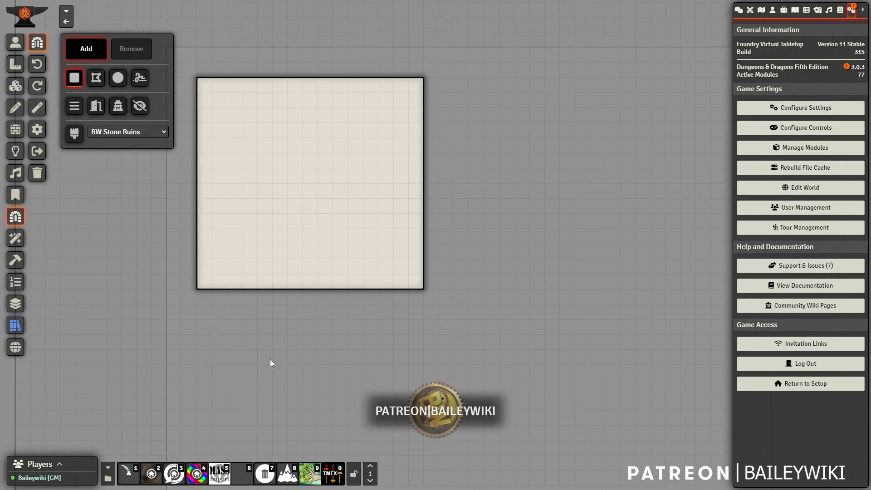
pyautogui.moveTo(222, 283)
pyautogui.mouseDown()
pyautogui.moveTo(254, 350)
pyautogui.moveTo(251, 451)
pyautogui.mouseUp()
pyautogui.moveTo(273, 402); pyautogui.dragTo(263, 307)
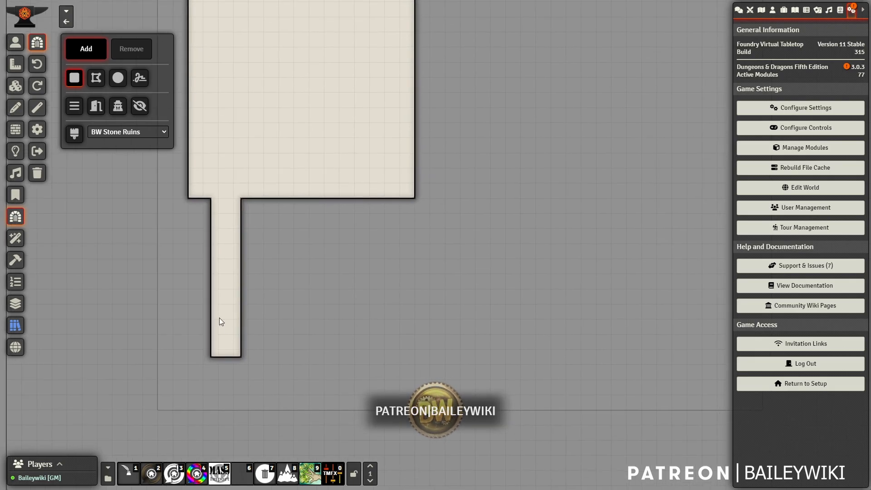
# Add a long horizontal corridor across the vertical corridor's lower end, plus two small alcoves and a corridor on the rectangular room's right side.
pyautogui.moveTo(195, 317); pyautogui.dragTo(560, 343)
pyautogui.moveTo(522, 250); pyautogui.dragTo(448, 340)
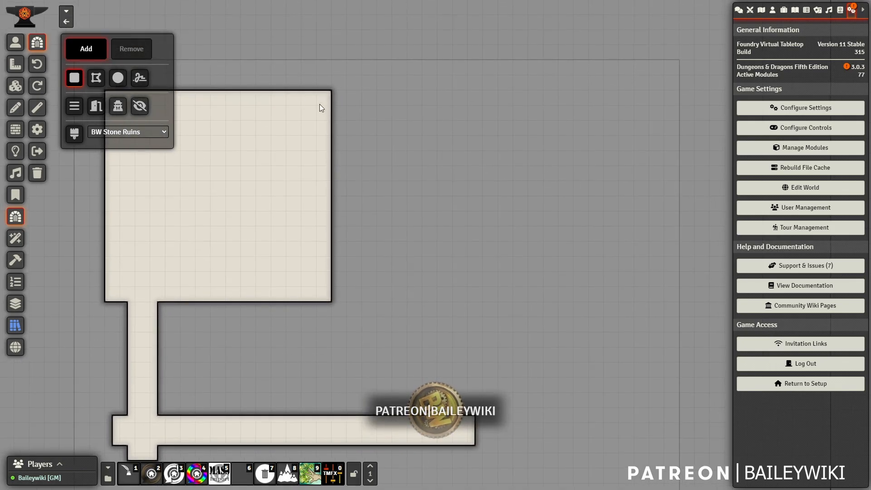
pyautogui.moveTo(318, 99); pyautogui.dragTo(355, 127)
pyautogui.moveTo(326, 159); pyautogui.dragTo(540, 231)
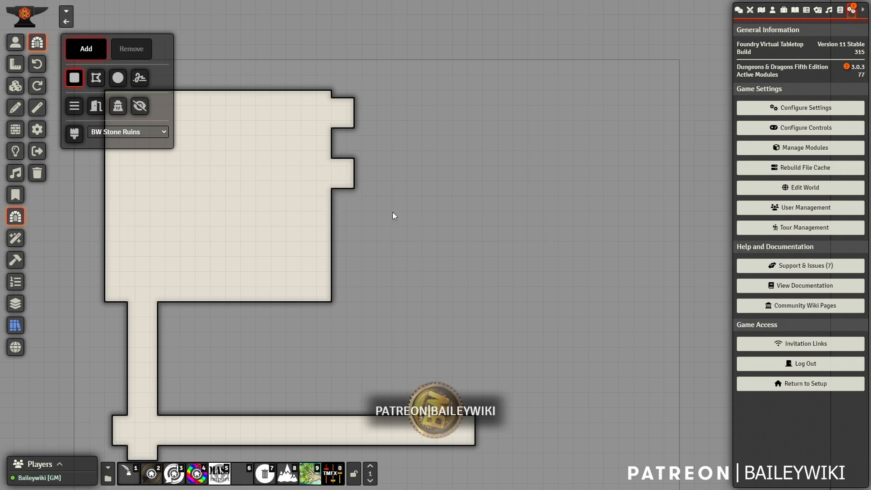
# Draw a large circular room at the end of the upper corridor and a smaller one at the end of the lower corridor.
pyautogui.click(118, 78)
pyautogui.moveTo(456, 114); pyautogui.dragTo(663, 320)
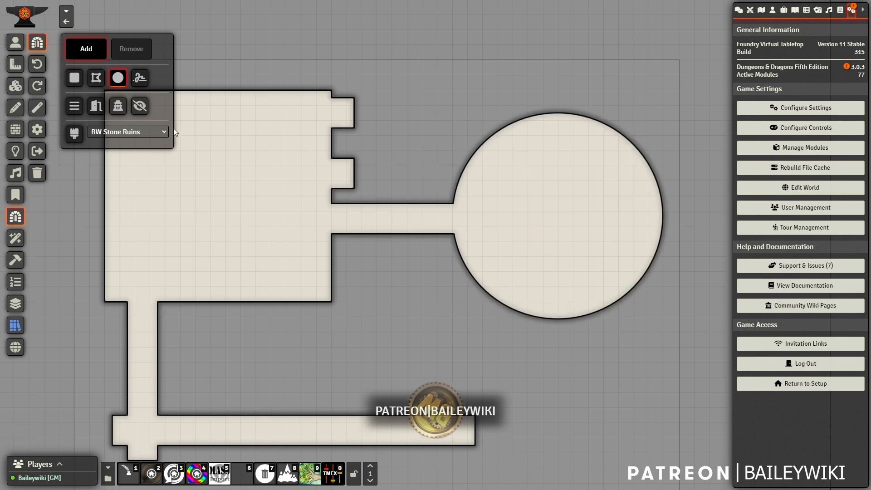
pyautogui.moveTo(473, 330); pyautogui.dragTo(470, 200)
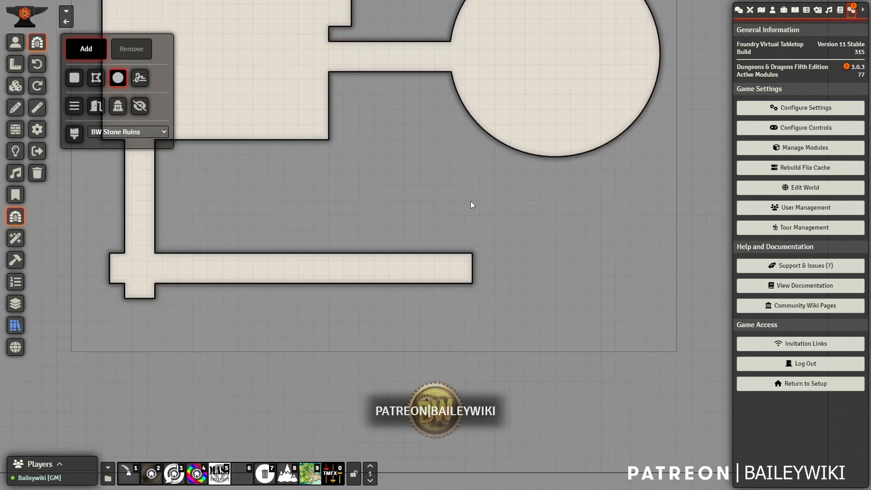
pyautogui.scroll(6, 443, 195)
pyautogui.moveTo(414, 184); pyautogui.dragTo(608, 373)
pyautogui.scroll(-11, 541, 282)
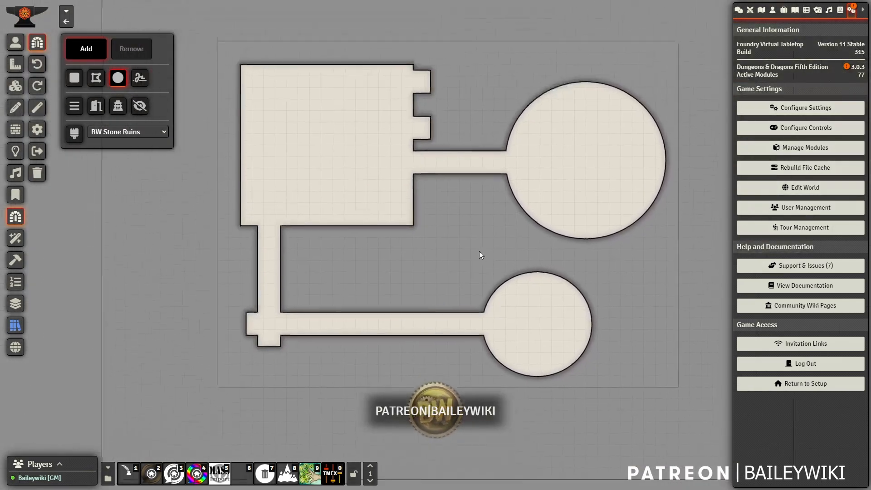
pyautogui.moveTo(480, 252); pyautogui.dragTo(482, 263)
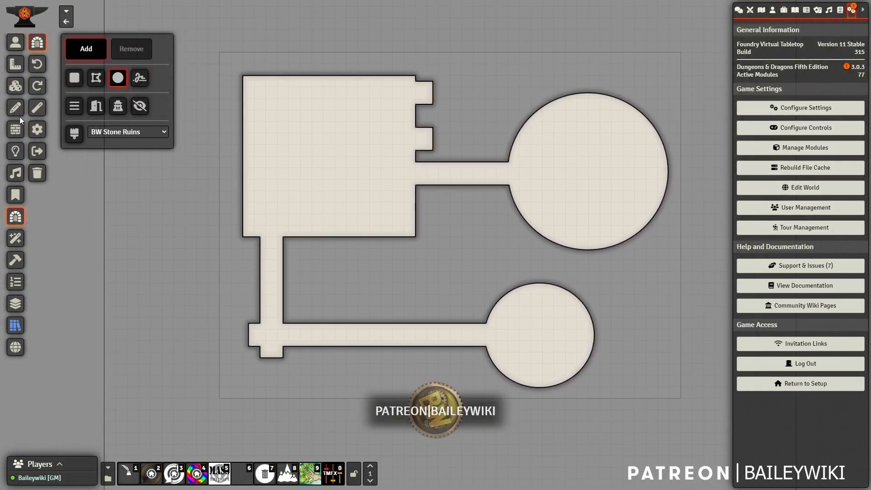
# Apply the BW Stone Ruins custom theme to the dungeon and close the dungeon settings.
pyautogui.click(38, 132)
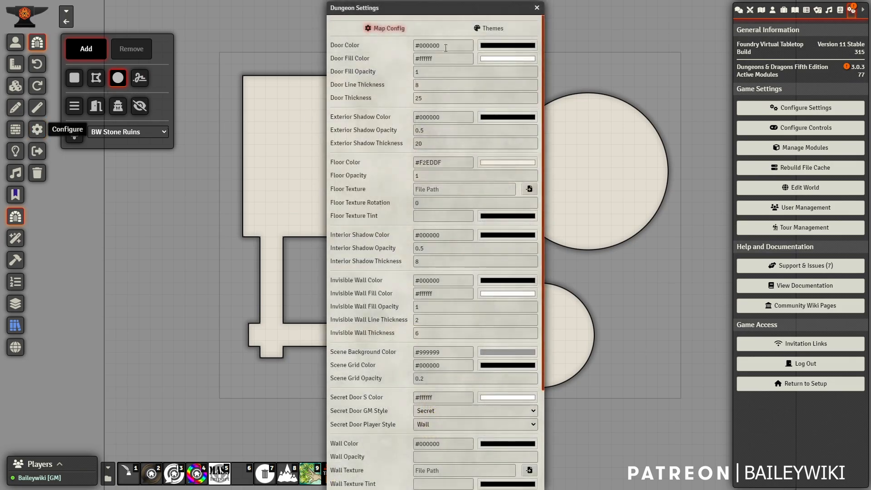
pyautogui.click(491, 32)
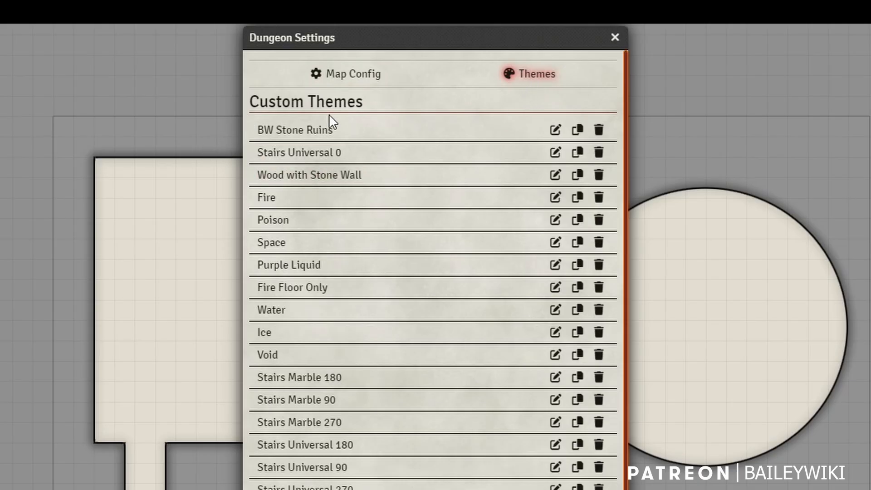
pyautogui.click(290, 130)
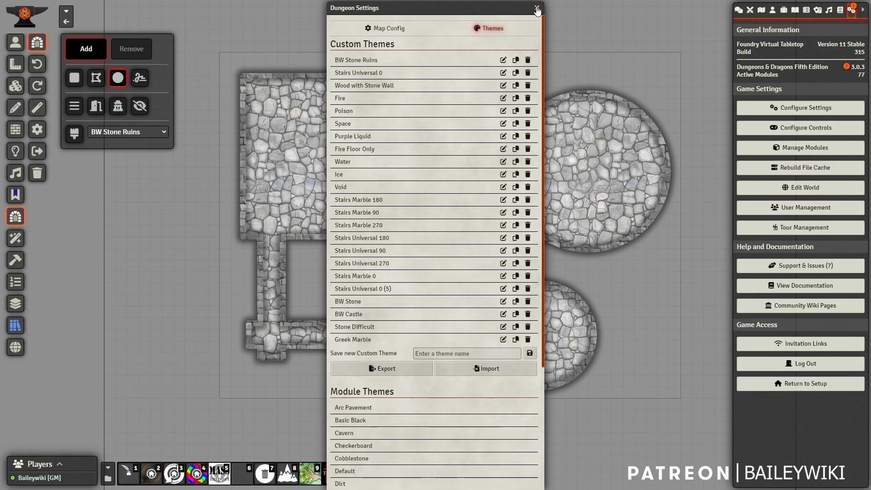
pyautogui.click(537, 10)
pyautogui.scroll(5, 461, 241)
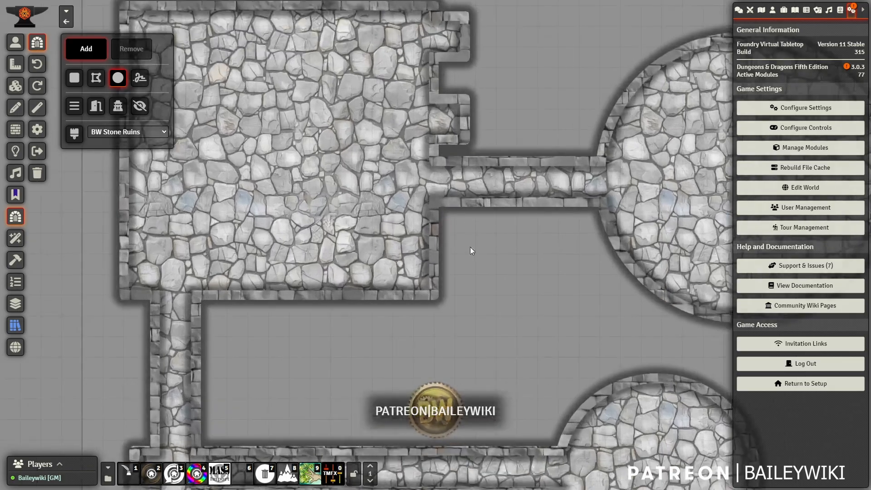
pyautogui.scroll(-5, 470, 247)
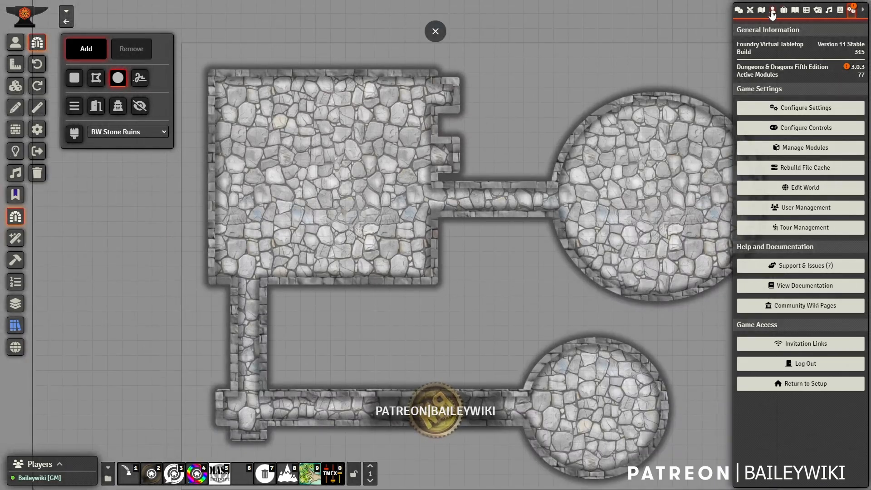
# Place Test with Vision tokens in the rectangular room and the circular rooms, and close the presets browser.
pyautogui.click(370, 482)
pyautogui.click(370, 467)
pyautogui.click(370, 467)
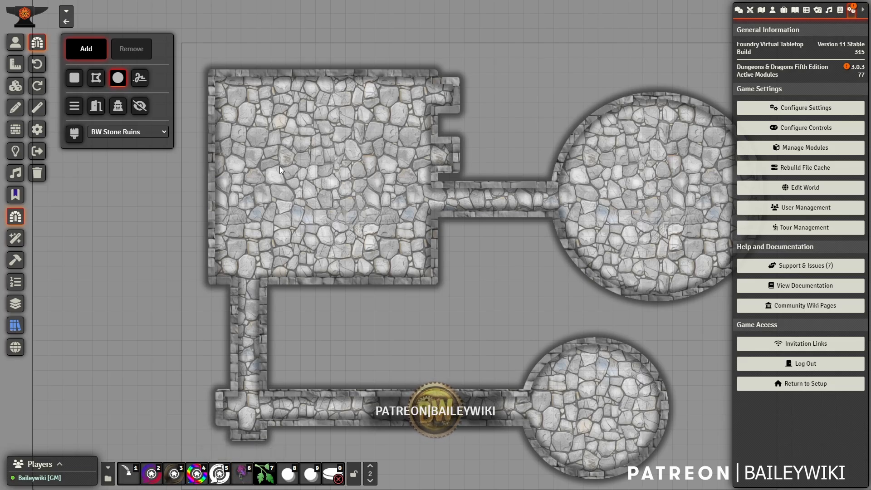
pyautogui.click(243, 473)
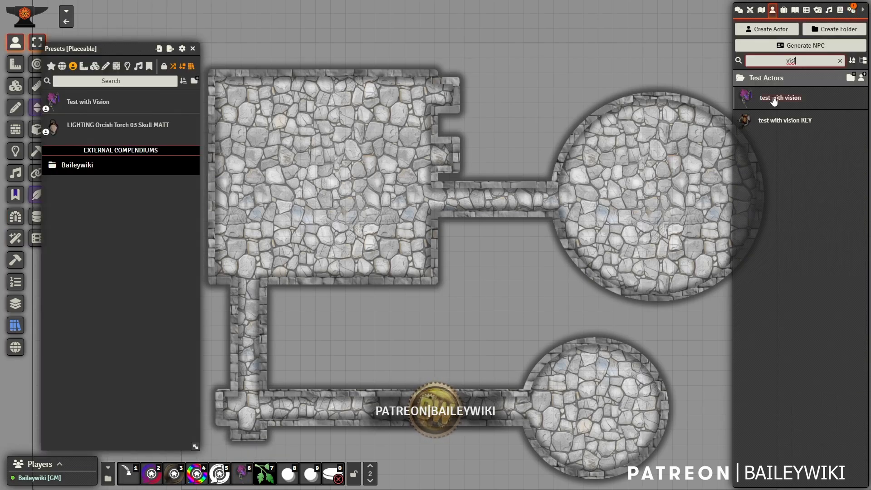
pyautogui.click(326, 137)
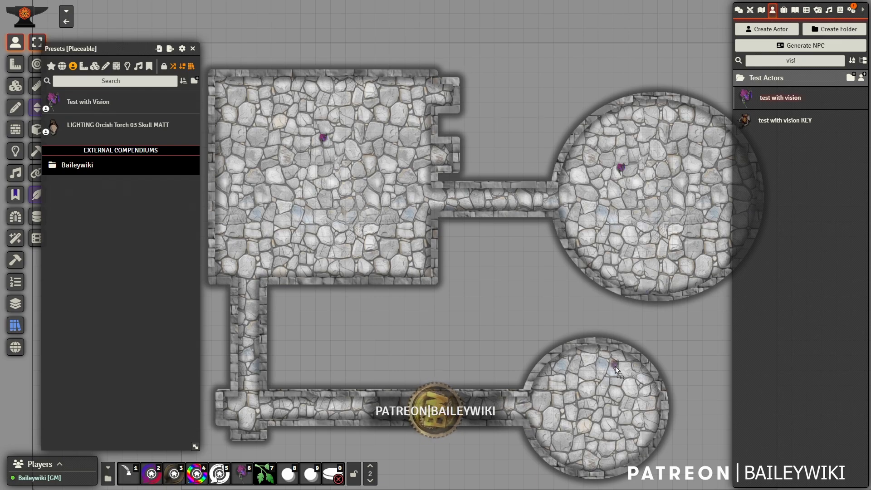
pyautogui.click(578, 389)
pyautogui.click(193, 48)
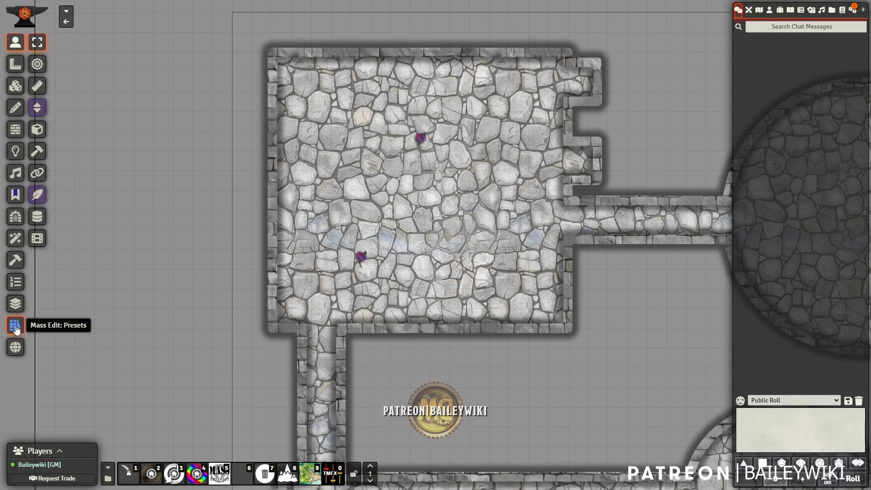
# Search the Mass Edit presets for "stone ruins" and look through the token presets.
pyautogui.click(15, 325)
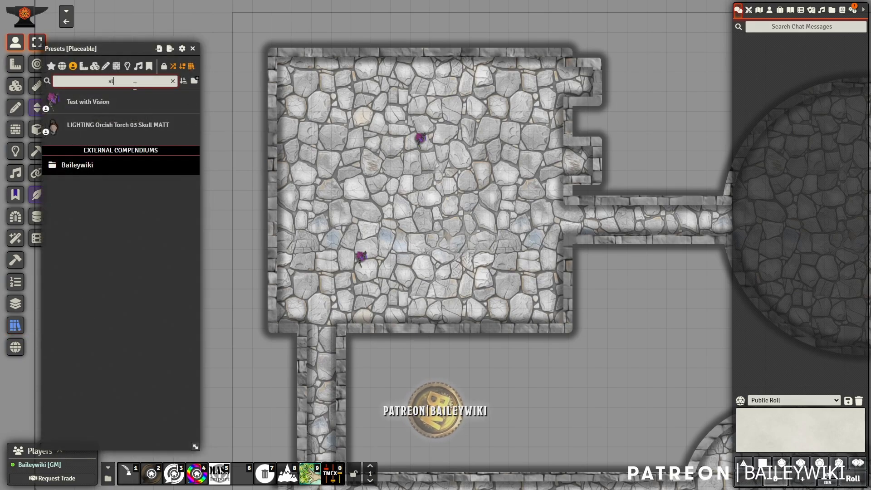
pyautogui.write('stone ruins')
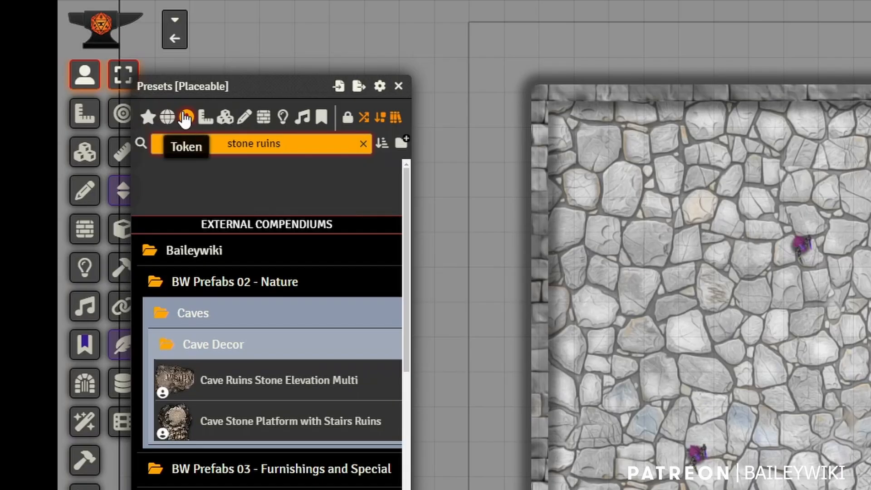
pyautogui.scroll(-15, 291, 290)
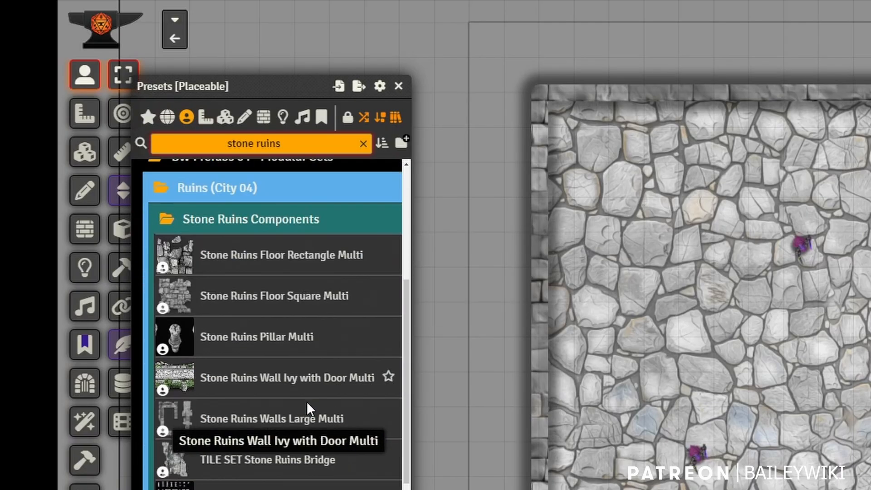
pyautogui.scroll(15, 291, 439)
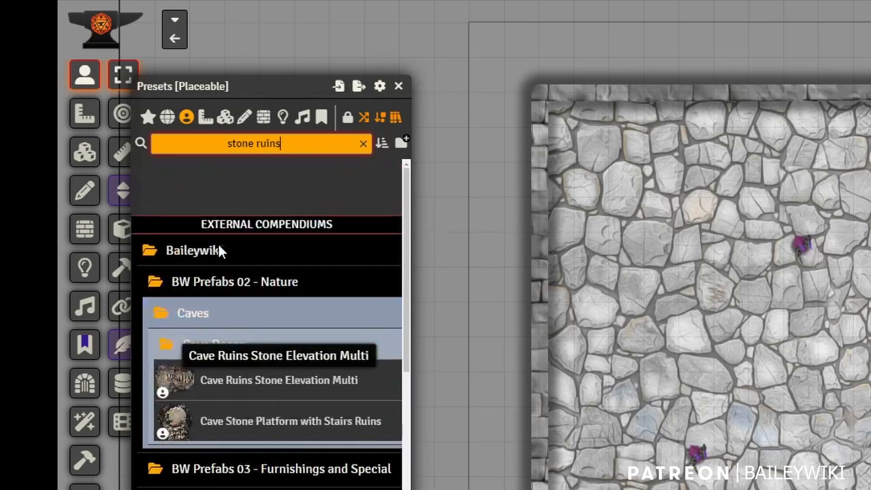
# Switch the "stone ruins" search to tile presets and examine the floors, pillars, rubble, statues and toppers offered.
pyautogui.click(225, 117)
pyautogui.scroll(-15, 309, 333)
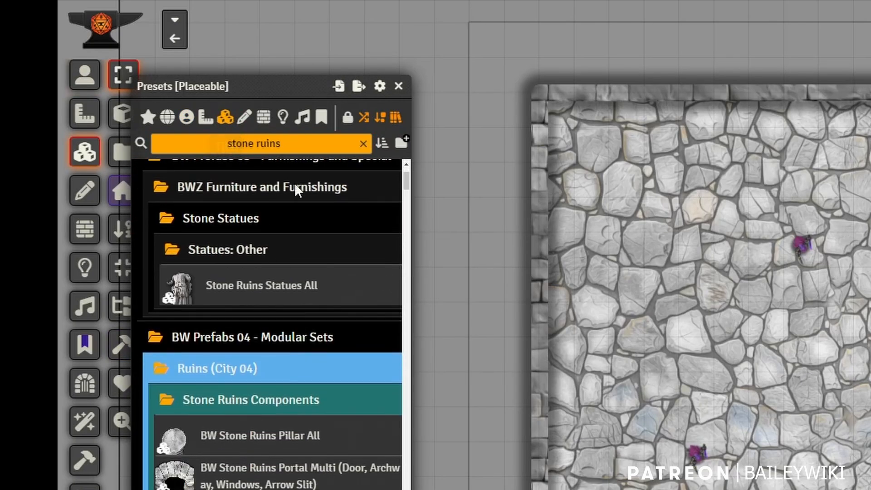
pyautogui.scroll(-20, 290, 431)
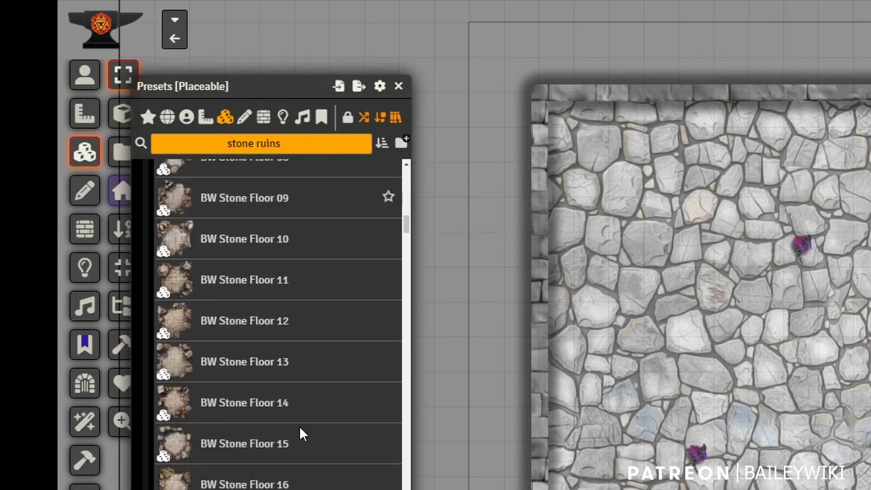
pyautogui.scroll(-20, 300, 431)
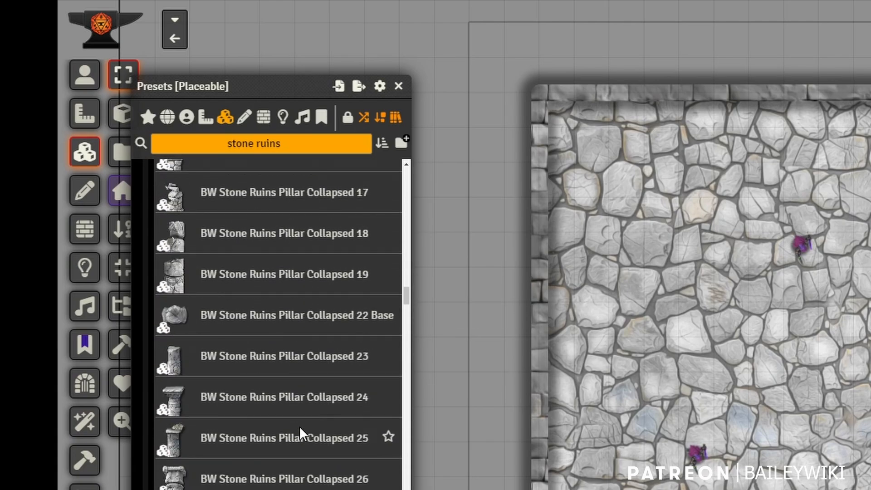
pyautogui.scroll(-20, 300, 431)
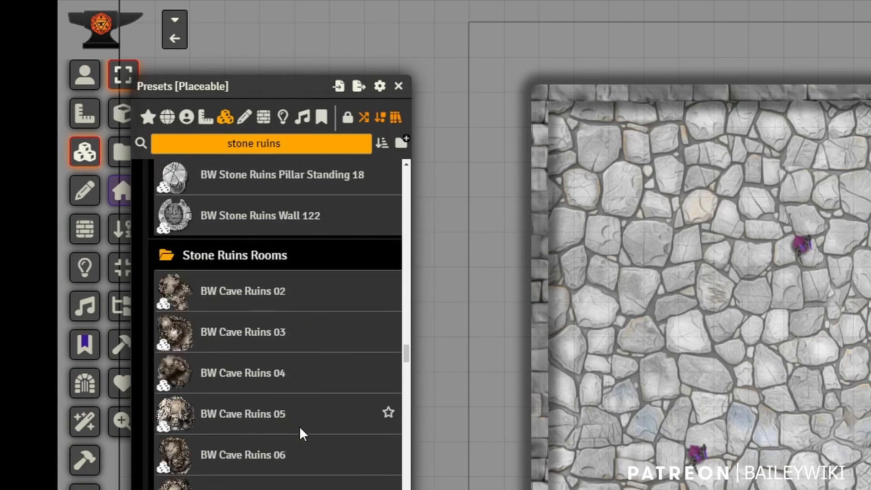
pyautogui.scroll(-20, 300, 428)
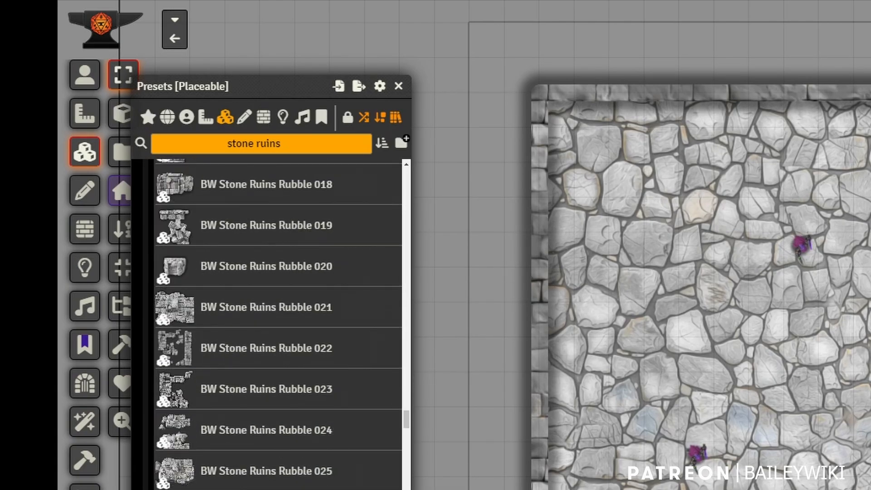
pyautogui.scroll(-20, 282, 326)
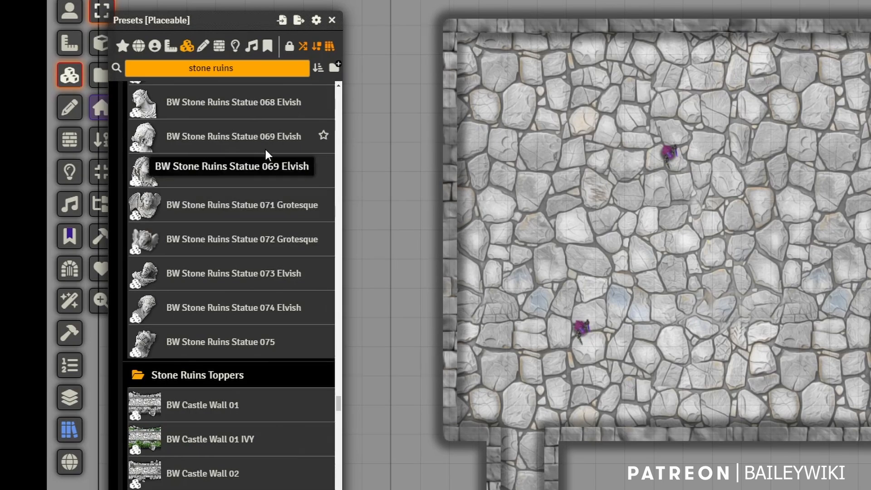
pyautogui.scroll(-8, 266, 257)
pyautogui.scroll(10, 265, 263)
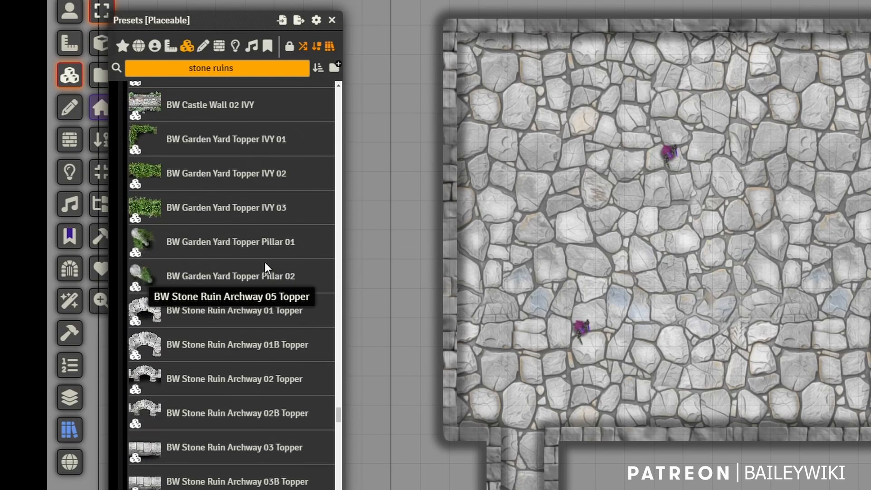
pyautogui.scroll(5, 266, 262)
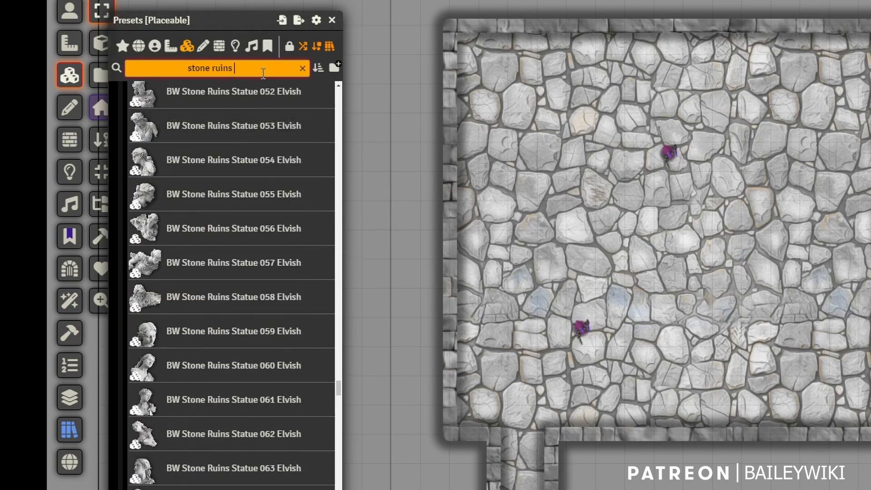
# Narrow the tile preset search to "stone ruins rubble" and go through the numbered rubble presets.
pyautogui.write('rubble')
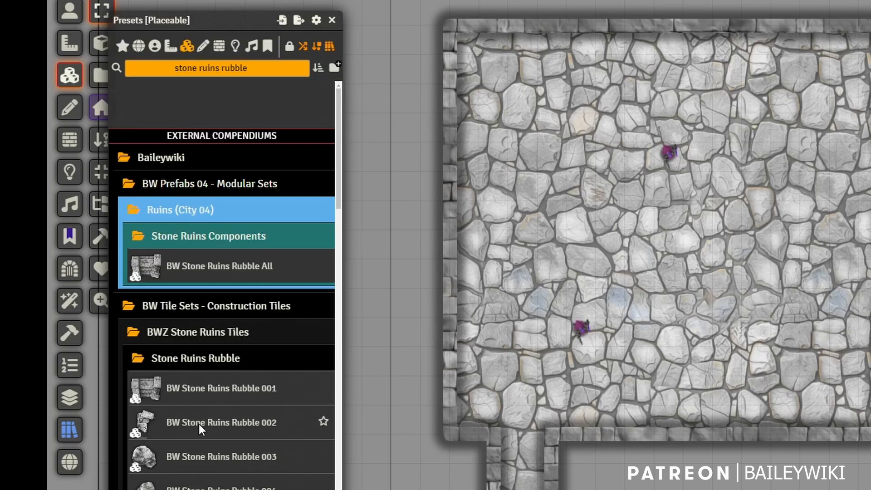
pyautogui.click(199, 423)
pyautogui.scroll(-5, 209, 419)
pyautogui.scroll(-20, 214, 385)
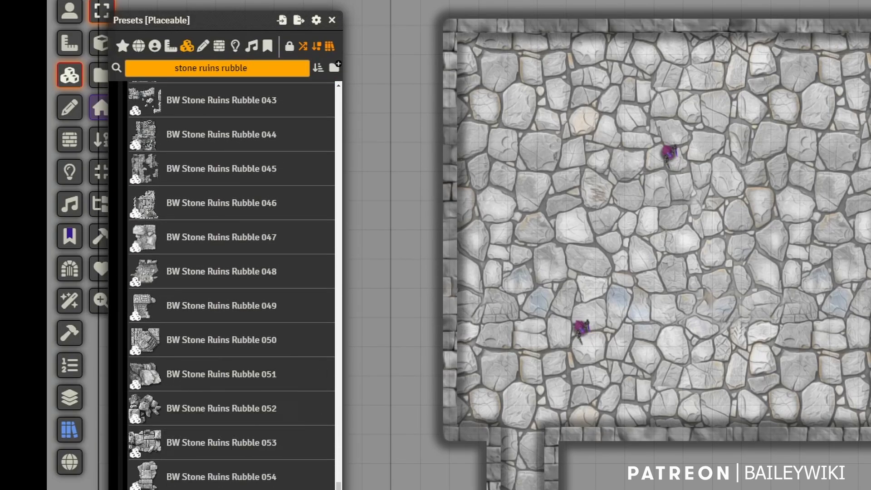
# Select all stone ruins rubble presets, open them as a brush, and move the presets browser clear of the rooms.
pyautogui.hotkey('ctrl', 'a')
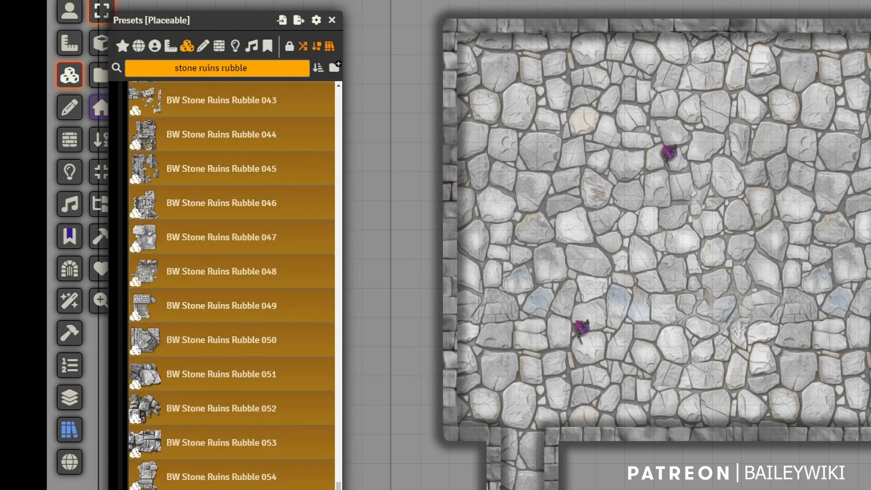
pyautogui.rightClick(228, 271)
pyautogui.click(160, 301)
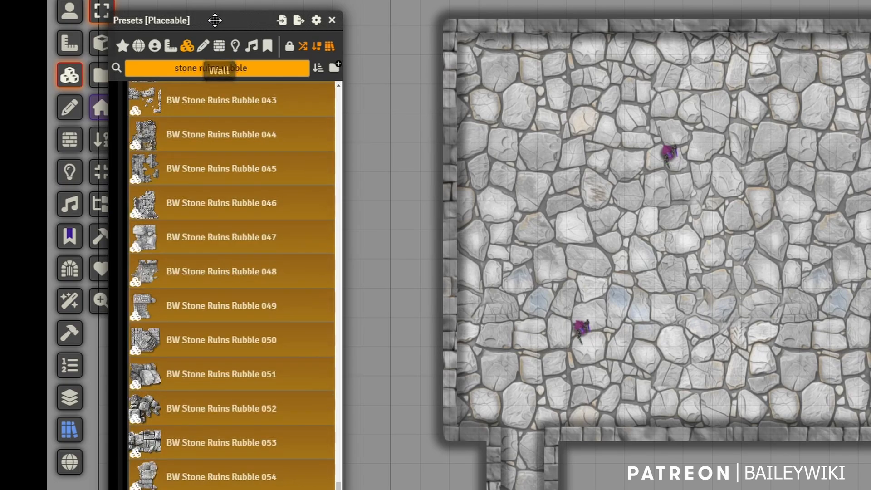
pyautogui.moveTo(214, 19); pyautogui.dragTo(870, 19)
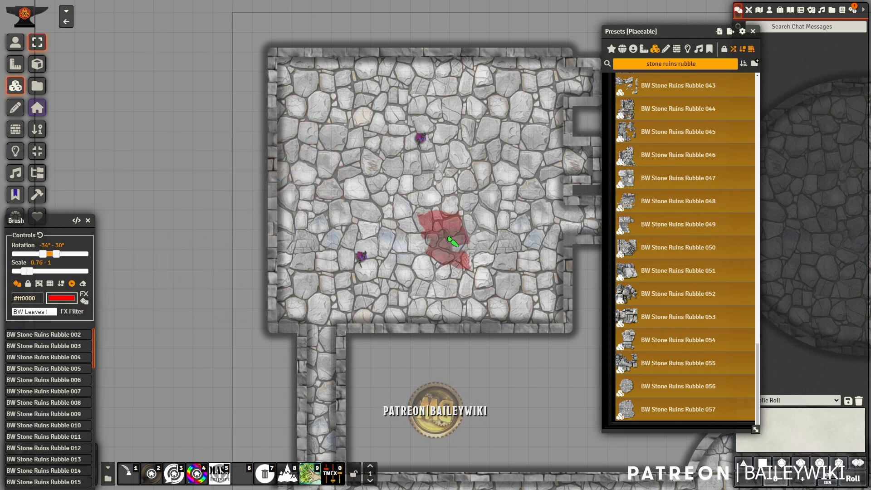
# Reset the brush controls to their defaults and move the brush window beside the scene controls.
pyautogui.click(40, 235)
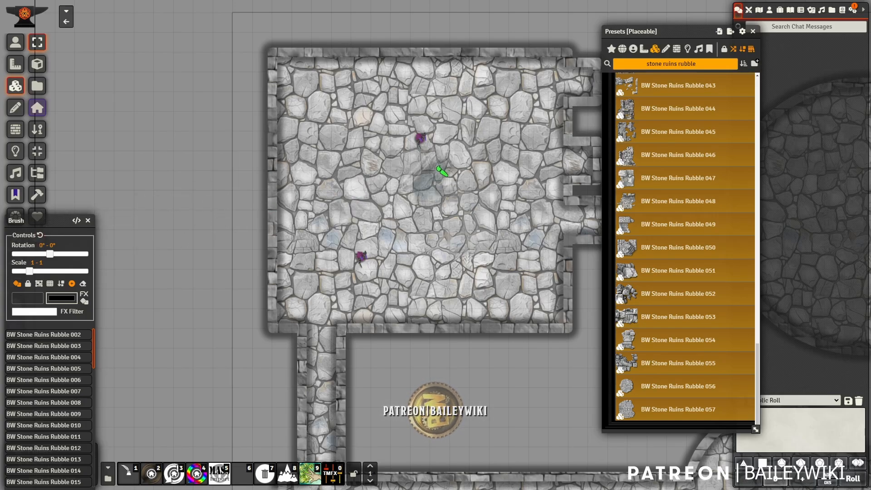
pyautogui.moveTo(44, 213); pyautogui.dragTo(136, 73)
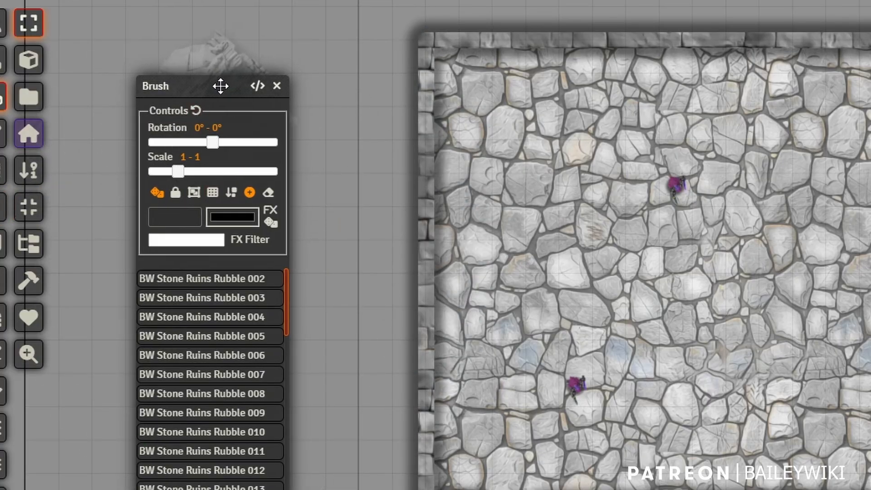
pyautogui.moveTo(249, 85); pyautogui.dragTo(158, 23)
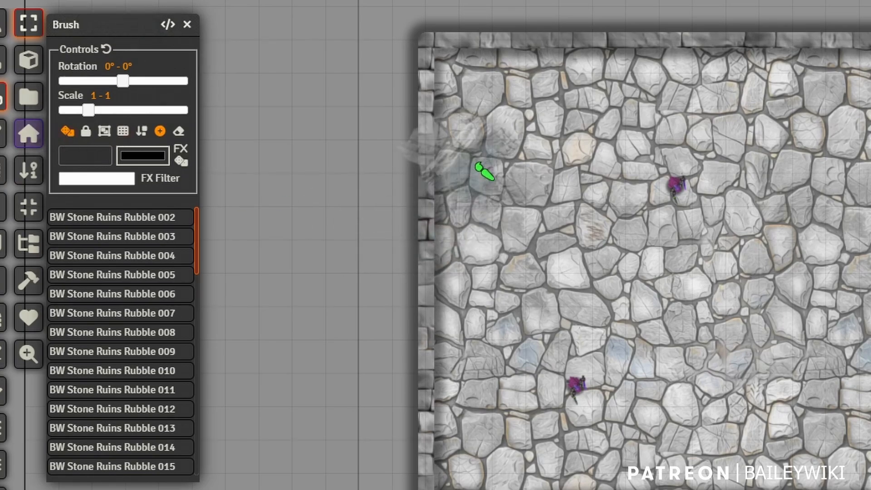
# Paint random rubble pieces in the rectangular room's upper-left corner, along its upper wall, and in its lower-right corner.
pyautogui.click(474, 129)
pyautogui.scroll(3, 479, 275)
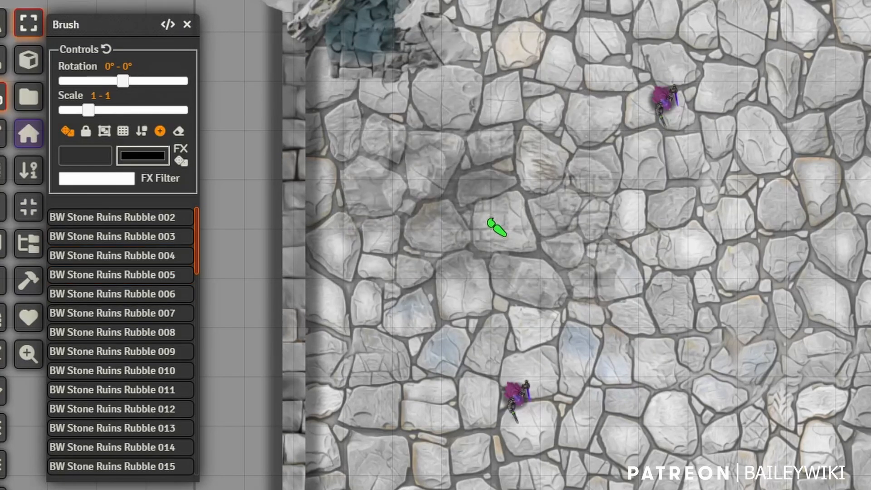
pyautogui.moveTo(675, 67)
pyautogui.mouseDown()
pyautogui.moveTo(580, 425)
pyautogui.moveTo(563, 453)
pyautogui.mouseUp()
pyautogui.click(566, 399)
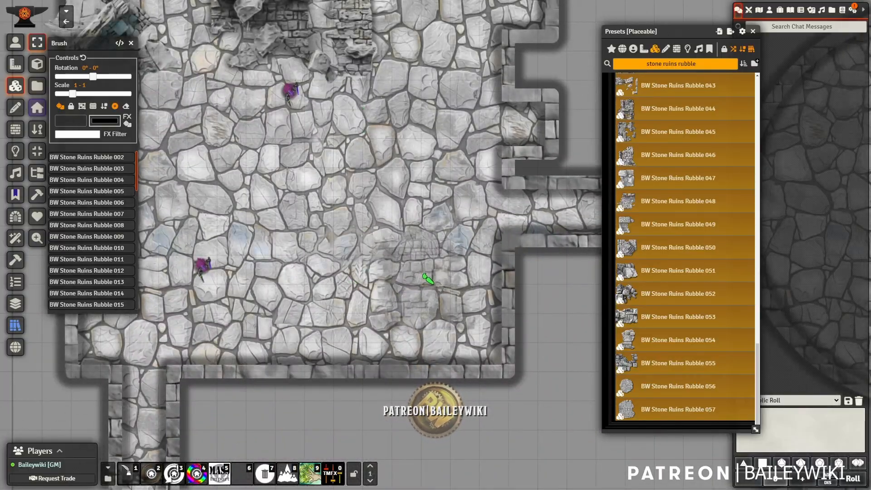
pyautogui.click(452, 302)
# Paint random rubble pieces along the east side, middle and upper edge of the large circular room.
pyautogui.scroll(-5, 449, 301)
pyautogui.moveTo(400, 315)
pyautogui.mouseDown()
pyautogui.moveTo(376, 286)
pyautogui.moveTo(152, 181)
pyautogui.mouseUp()
pyautogui.moveTo(454, 110); pyautogui.dragTo(370, 241)
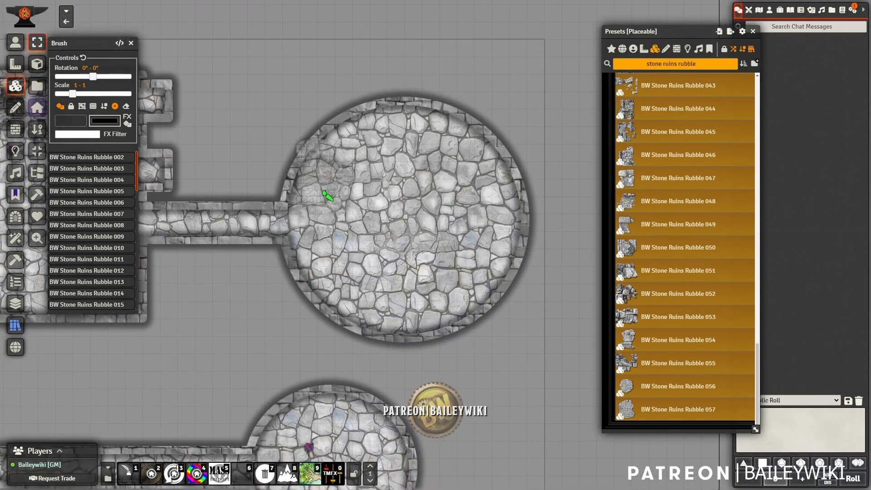
pyautogui.click(501, 226)
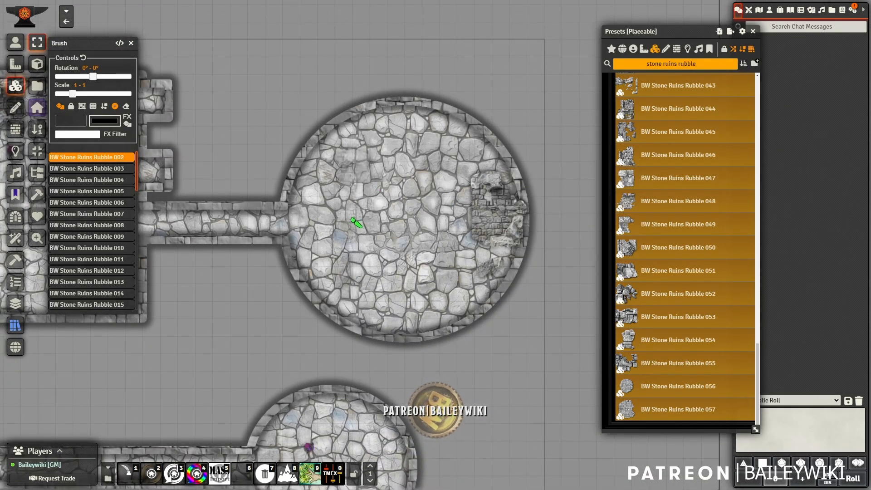
pyautogui.click(443, 235)
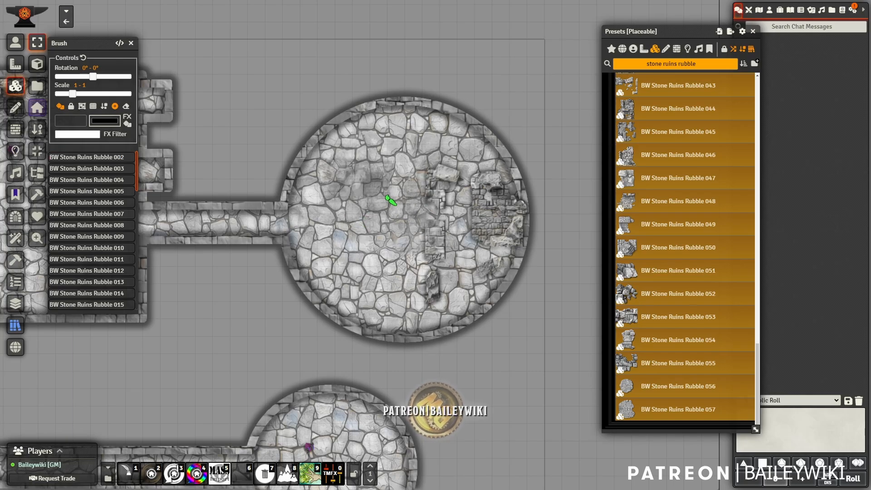
pyautogui.click(378, 163)
# Paint random rubble pieces on the east side of the small circular room and in the corridor corner.
pyautogui.moveTo(276, 294); pyautogui.dragTo(374, 140)
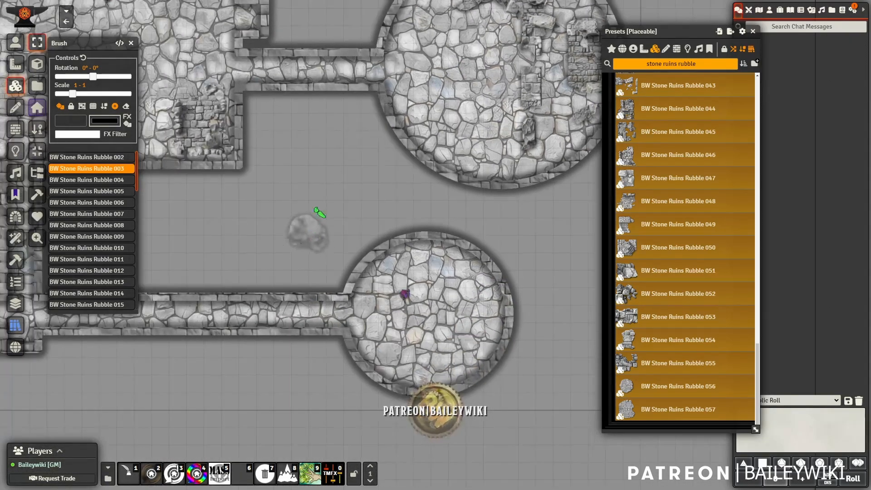
pyautogui.moveTo(329, 267); pyautogui.dragTo(352, 182)
pyautogui.click(504, 192)
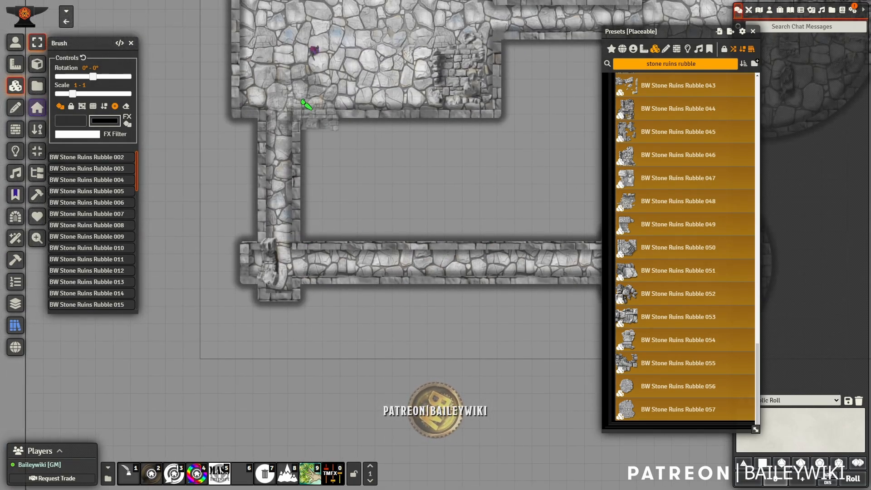
# Paint more rubble pieces along the west wall and lower-left corner of the rectangular room.
pyautogui.moveTo(272, 51); pyautogui.dragTo(311, 285)
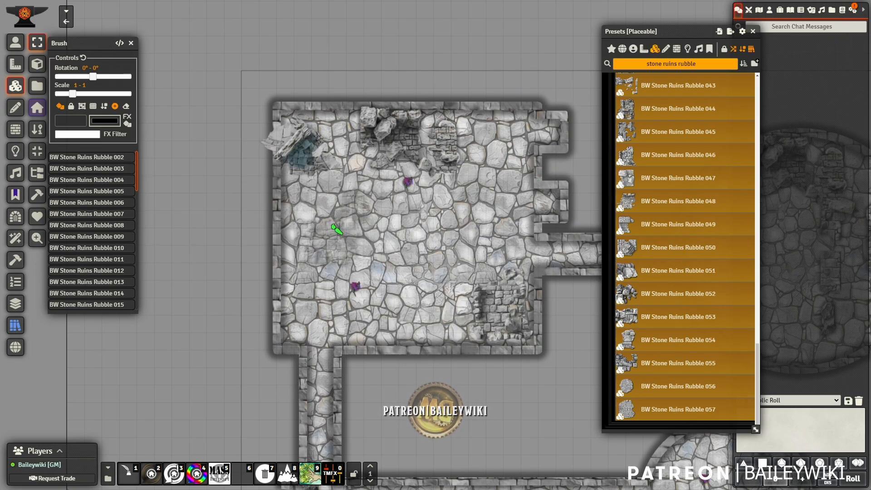
pyautogui.click(312, 221)
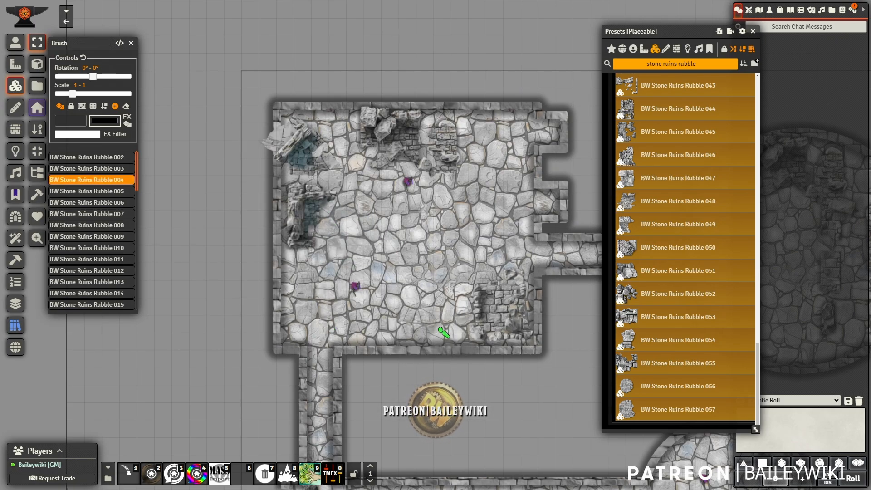
pyautogui.click(301, 328)
pyautogui.click(305, 287)
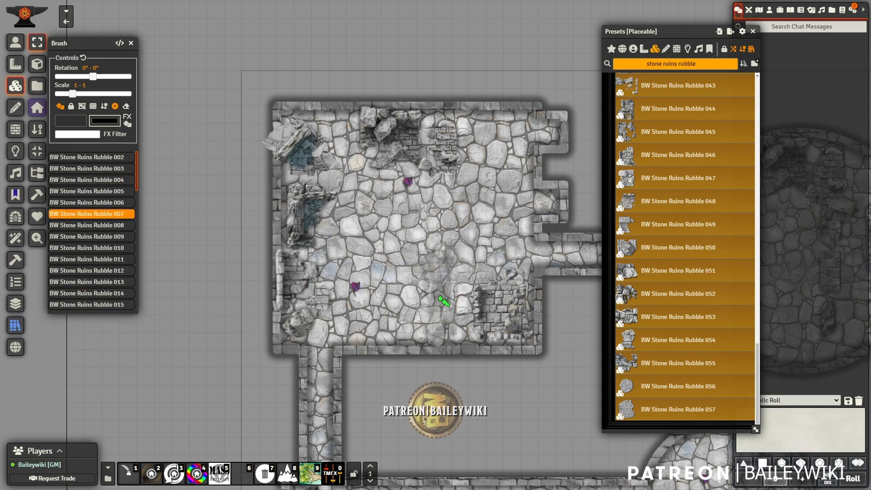
# Add a patch of brick rubble to the lower-left part of the large circular room and close the rubble brush.
pyautogui.moveTo(490, 329)
pyautogui.mouseDown()
pyautogui.moveTo(436, 225)
pyautogui.moveTo(197, 126)
pyautogui.mouseUp()
pyautogui.moveTo(422, 261); pyautogui.dragTo(363, 454)
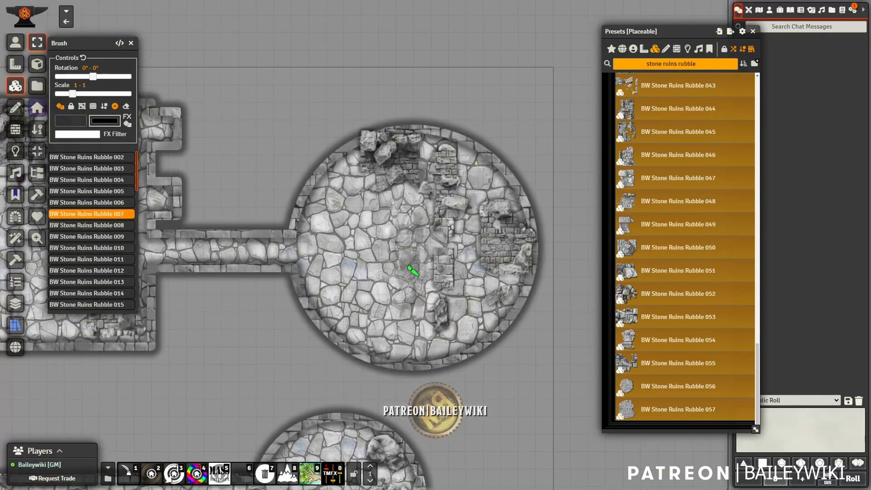
pyautogui.click(405, 264)
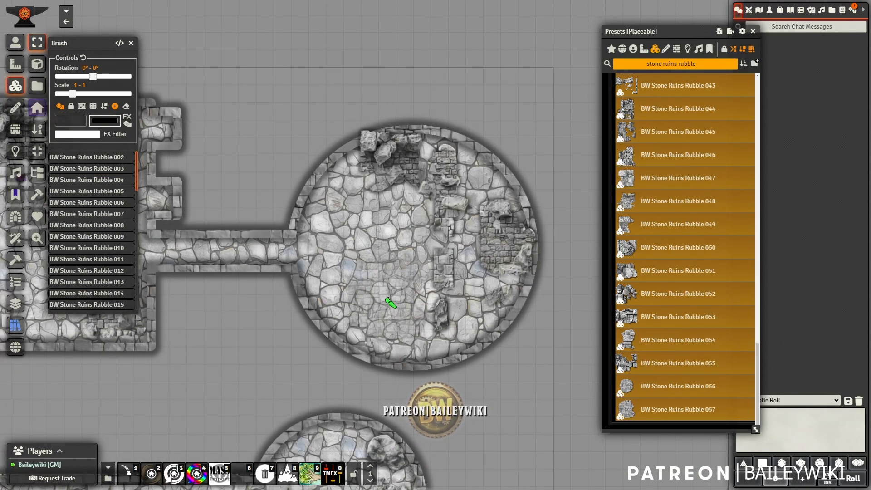
pyautogui.click(387, 298)
pyautogui.moveTo(246, 374); pyautogui.dragTo(447, 373)
pyautogui.scroll(-9, 436, 323)
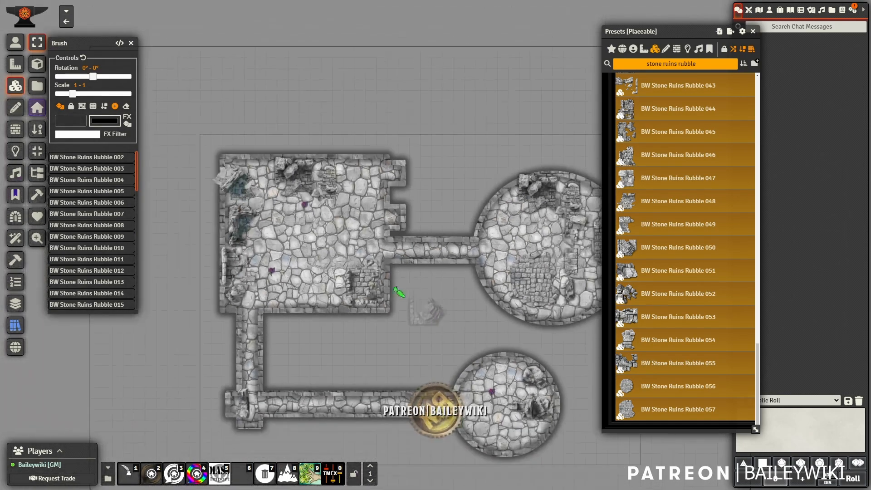
pyautogui.moveTo(250, 247); pyautogui.dragTo(291, 232)
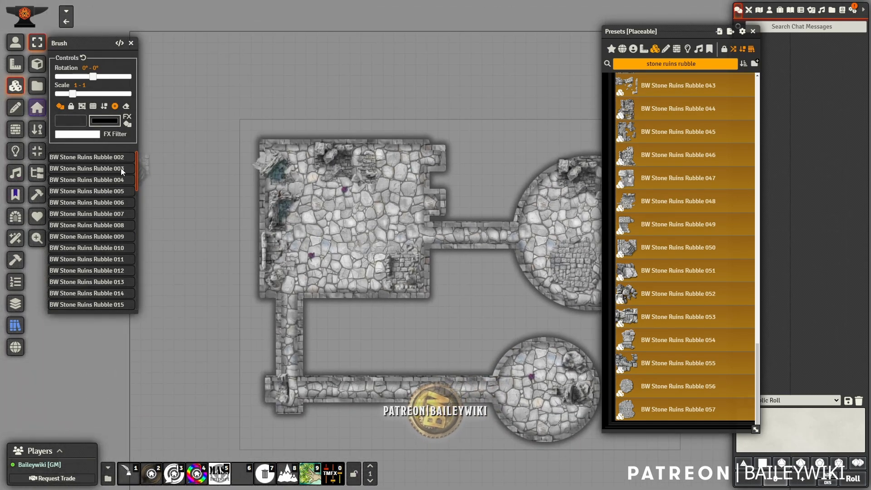
pyautogui.click(131, 44)
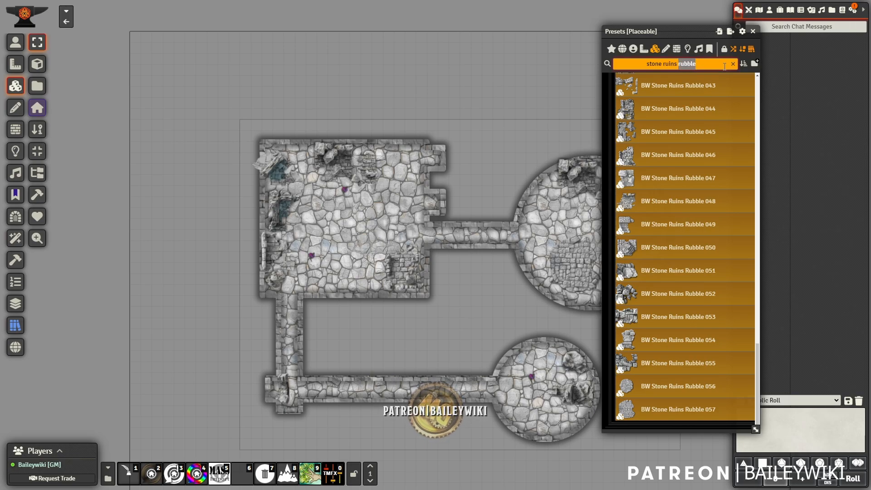
# Change the preset search to "stone ruins statue" and select the numbered statues from 001 through 075.
pyautogui.write('e')
pyautogui.scroll(-10, 722, 151)
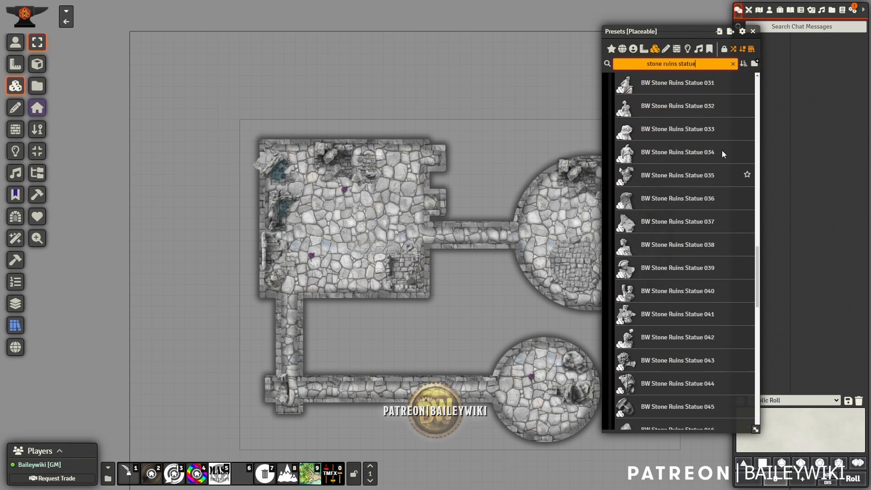
pyautogui.scroll(16, 679, 183)
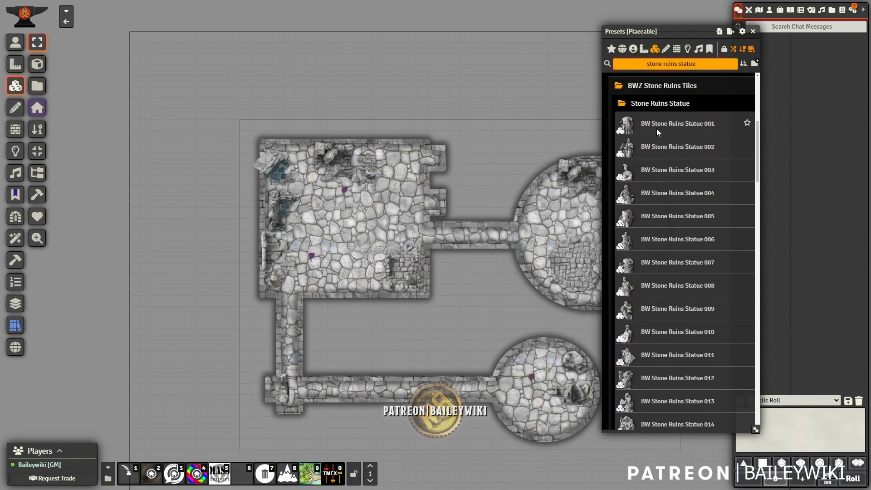
pyautogui.scroll(-7, 696, 326)
pyautogui.scroll(-20, 697, 328)
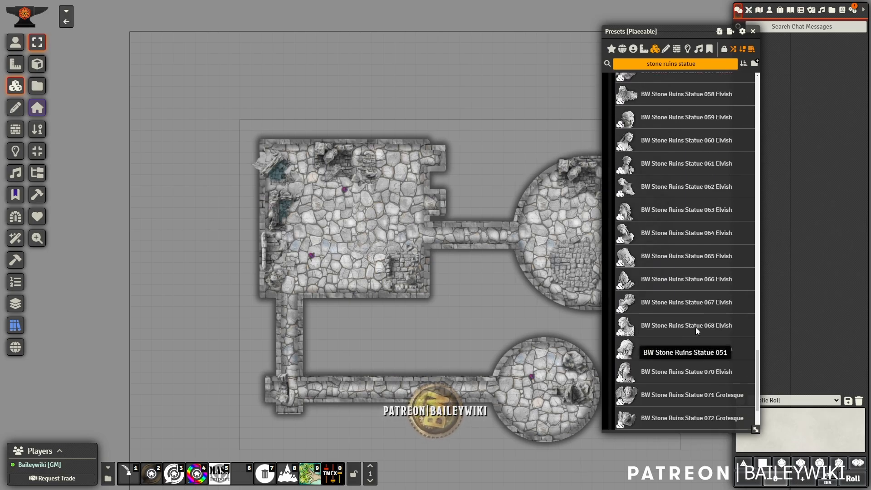
pyautogui.keyDown('shift'); pyautogui.click(661, 407); pyautogui.keyUp('shift')
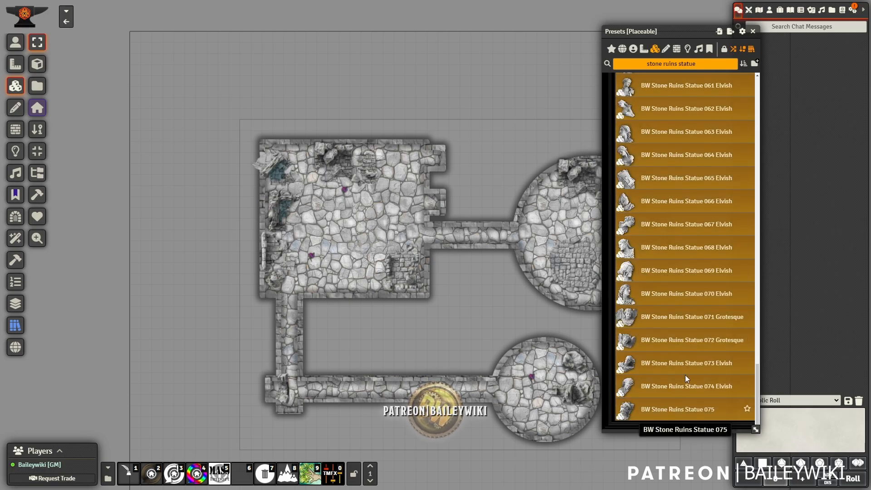
# Open the selected statues as a brush with random rotation from -180° to 89° and scale from 0.5 to 0.81.
pyautogui.rightClick(664, 200)
pyautogui.click(635, 221)
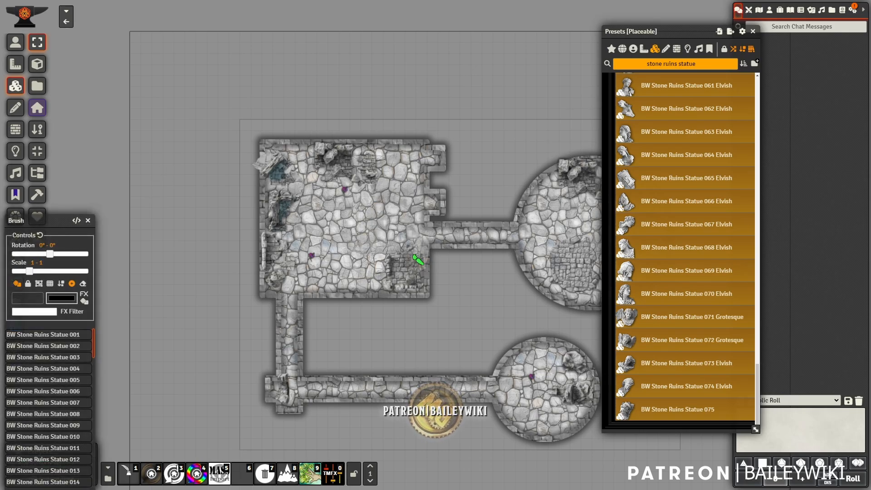
pyautogui.moveTo(35, 221)
pyautogui.mouseDown()
pyautogui.moveTo(102, 93)
pyautogui.moveTo(129, 61)
pyautogui.mouseUp()
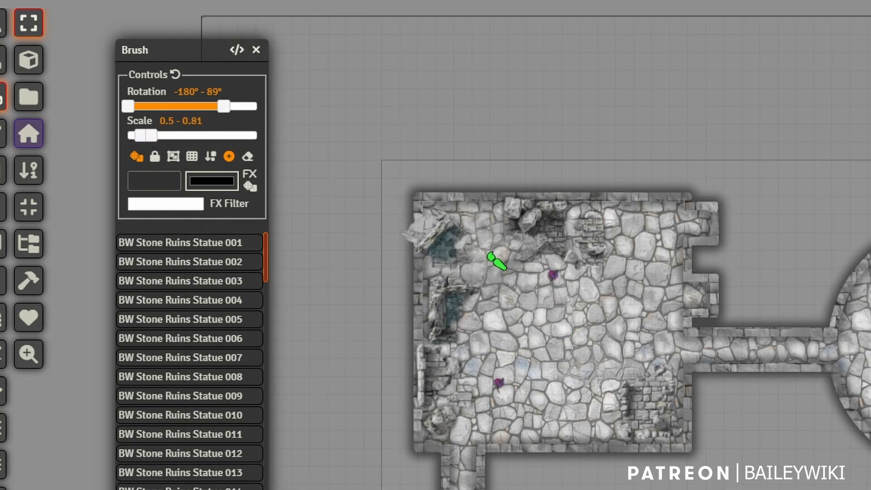
# Paint random statues in the upper-left and lower-right parts of the rectangular room and in the large circular room.
pyautogui.scroll(3, 494, 261)
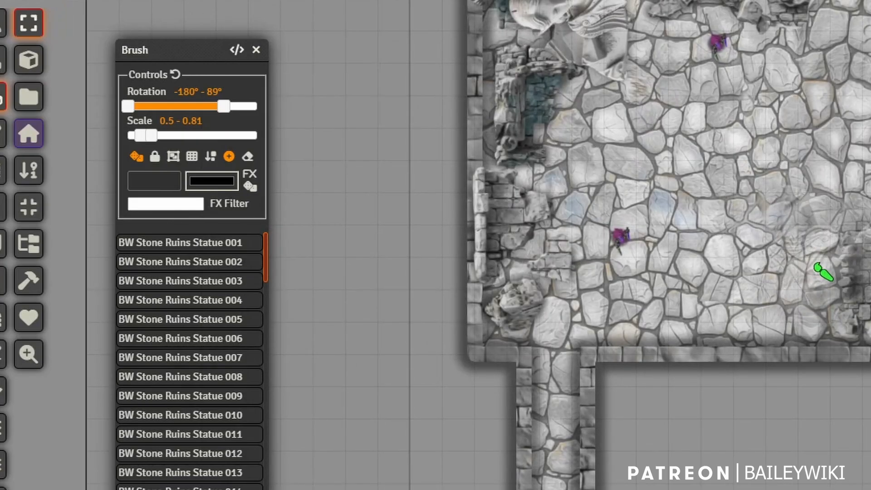
pyautogui.click(824, 273)
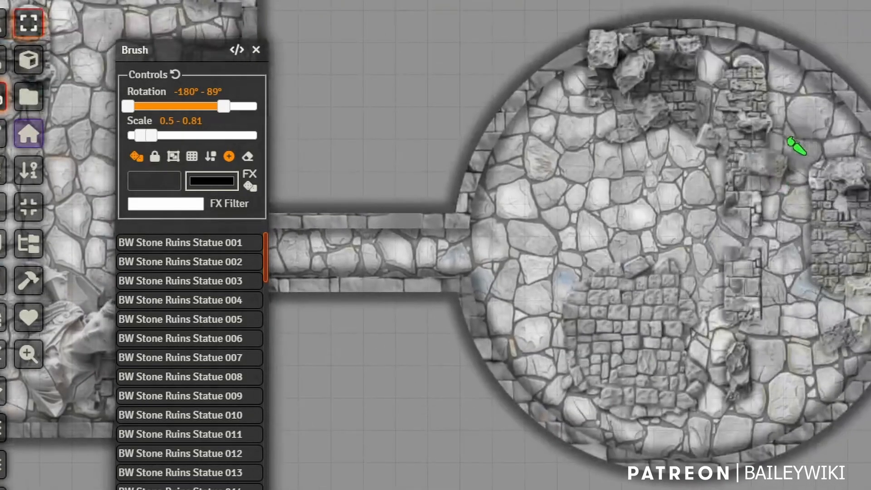
pyautogui.click(797, 121)
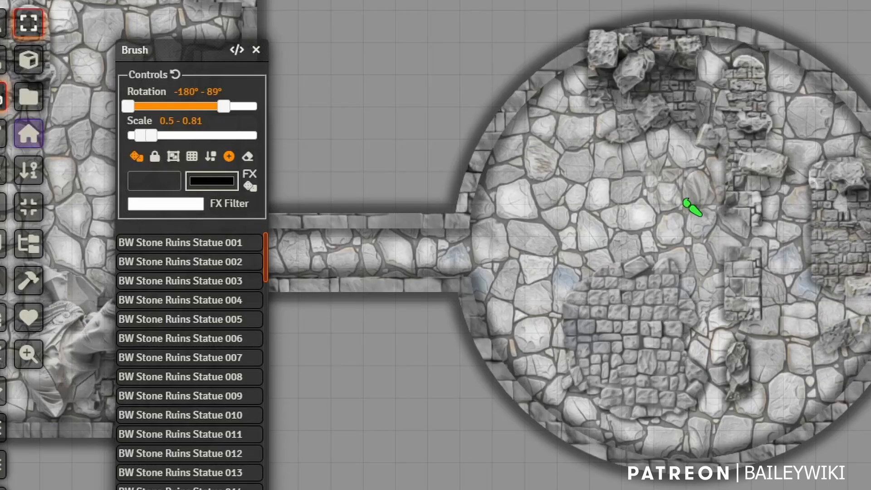
pyautogui.click(794, 136)
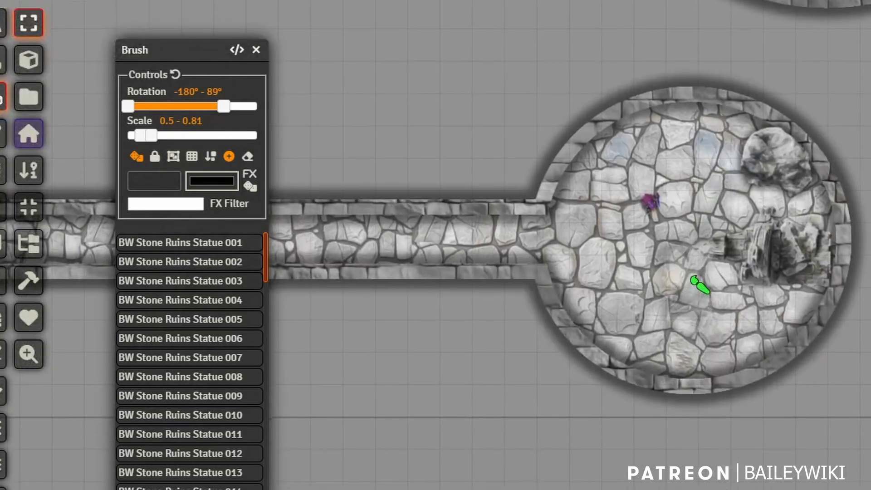
# Paint two random statues beside the rubble in the small circular room.
pyautogui.scroll(1, 696, 282)
pyautogui.click(722, 263)
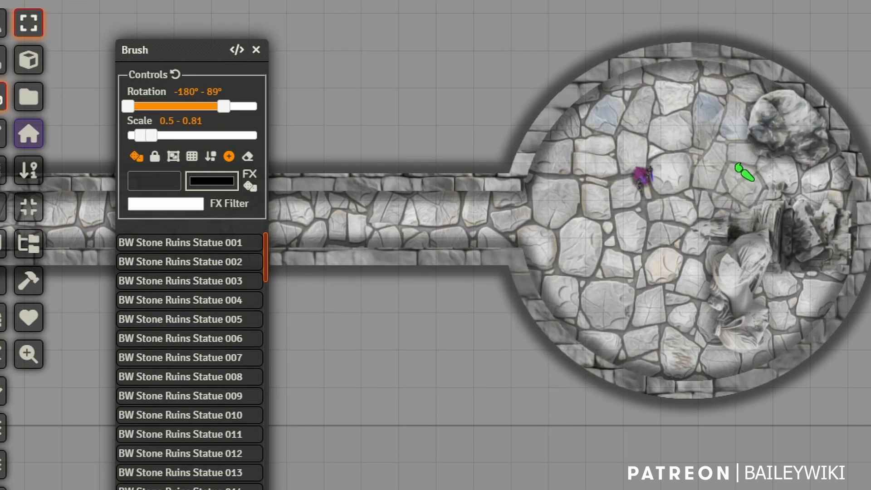
pyautogui.click(723, 152)
pyautogui.moveTo(472, 291); pyautogui.dragTo(635, 488)
pyautogui.scroll(-8, 615, 486)
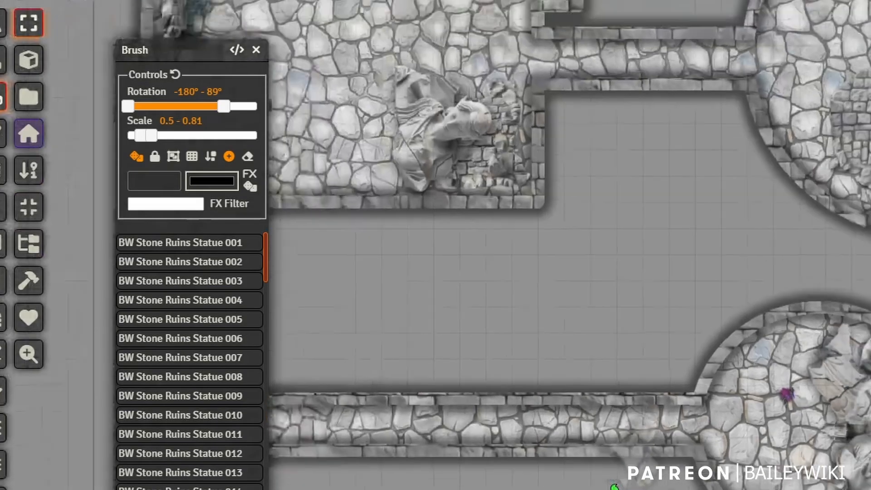
# Close the statue brush and place the BW Stone Ruins Portal Multi preset in the rectangular room.
pyautogui.moveTo(399, 227); pyautogui.dragTo(469, 273)
pyautogui.scroll(-3, 472, 279)
pyautogui.scroll(2, 590, 408)
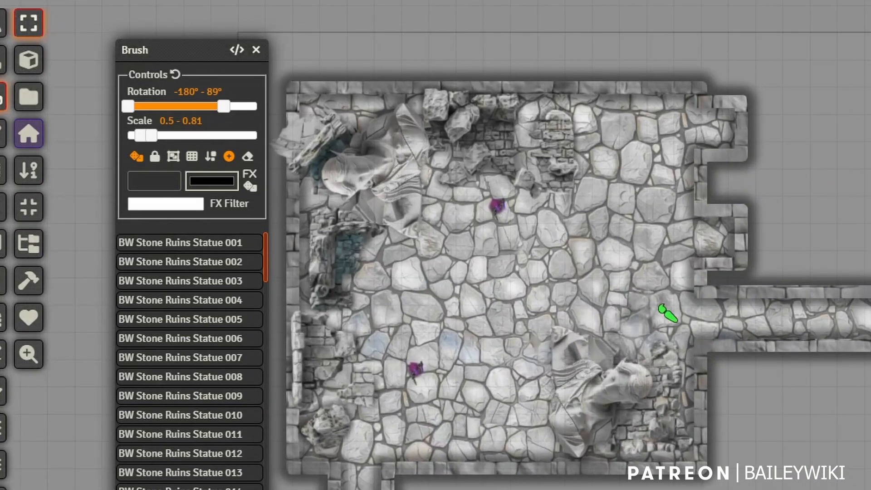
pyautogui.scroll(2, 635, 272)
pyautogui.press('Escape')
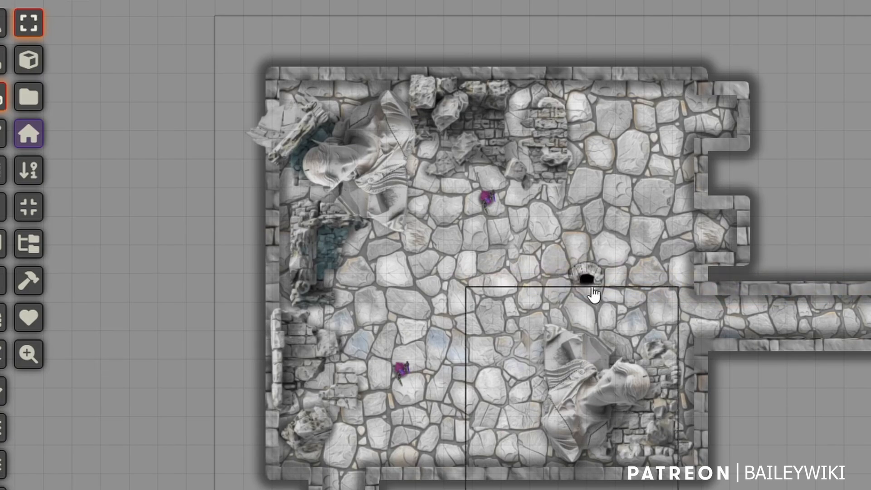
pyautogui.scroll(3, 585, 281)
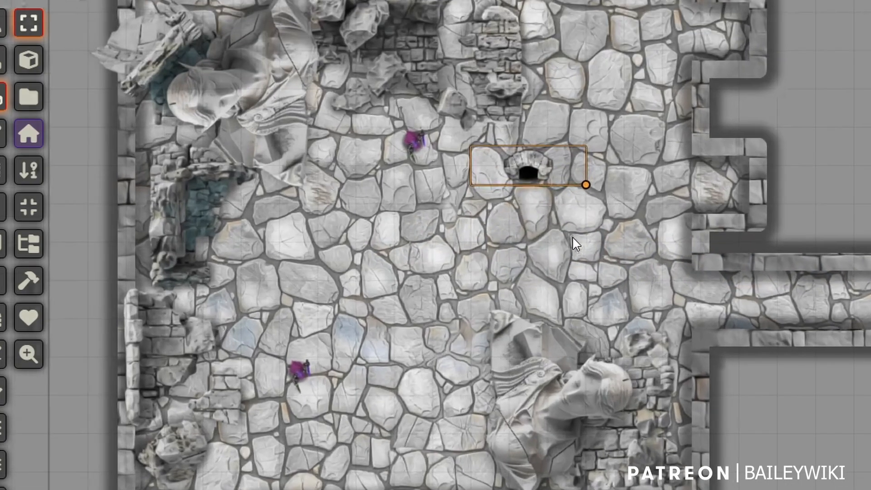
pyautogui.click(494, 131)
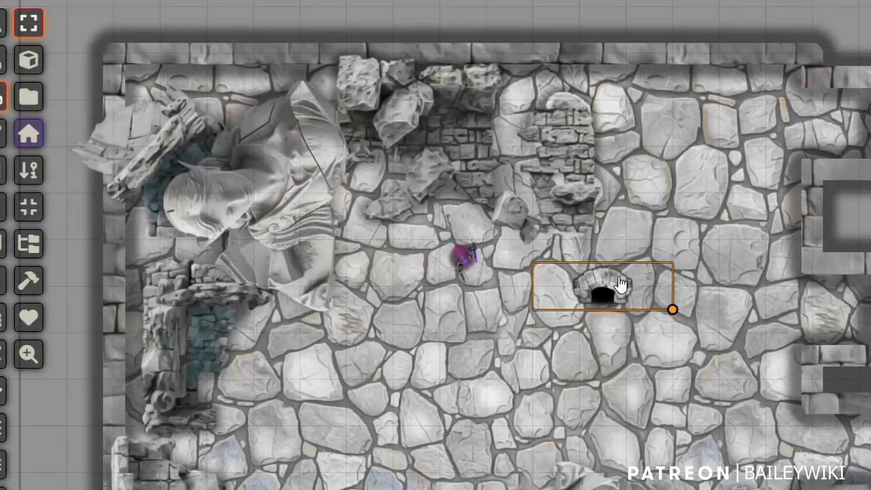
# Rotate and enlarge the portal tile to span the corridor opening on the rectangular room's east side, and position it there.
pyautogui.scroll(-2, 621, 284)
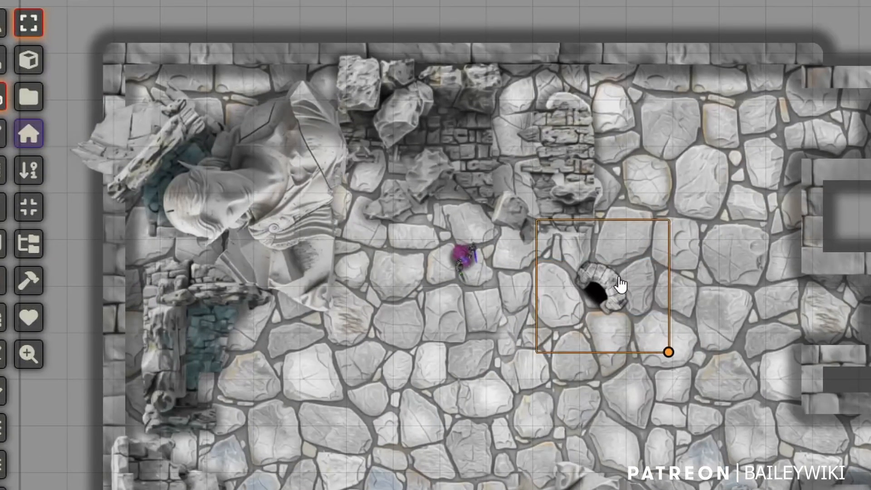
pyautogui.moveTo(613, 288); pyautogui.dragTo(847, 446)
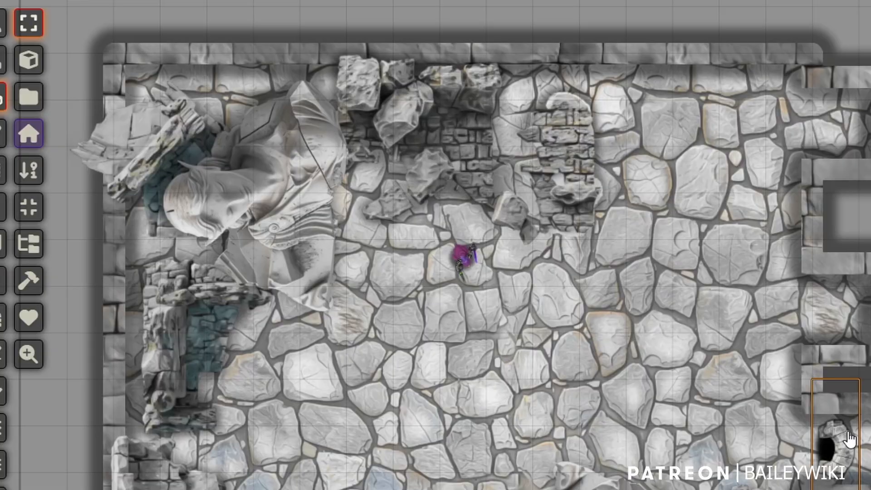
pyautogui.scroll(4, 851, 447)
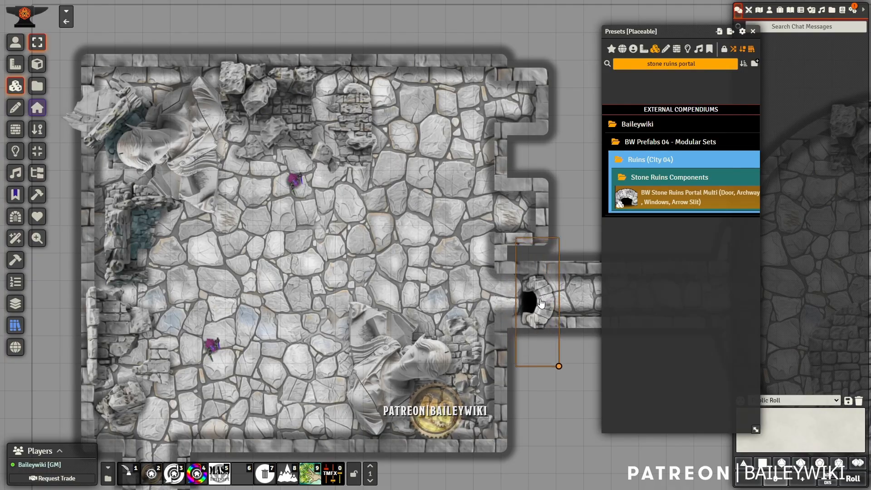
pyautogui.scroll(4, 541, 304)
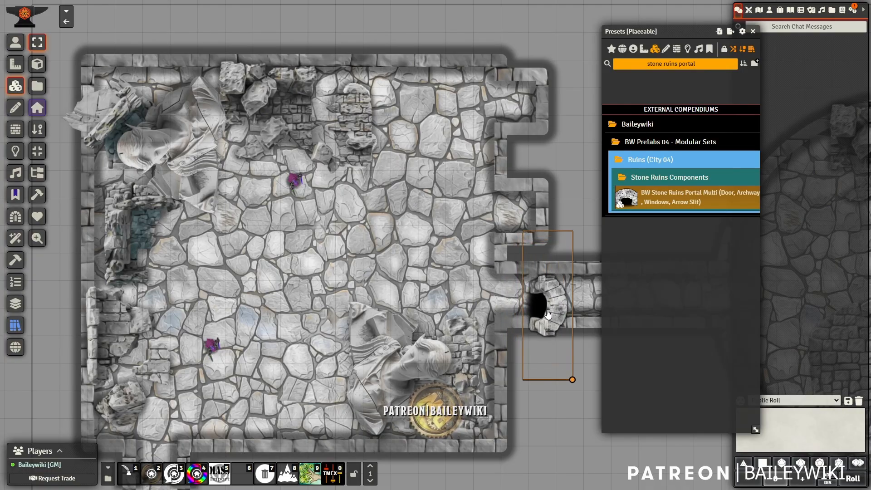
pyautogui.moveTo(555, 321); pyautogui.dragTo(534, 310)
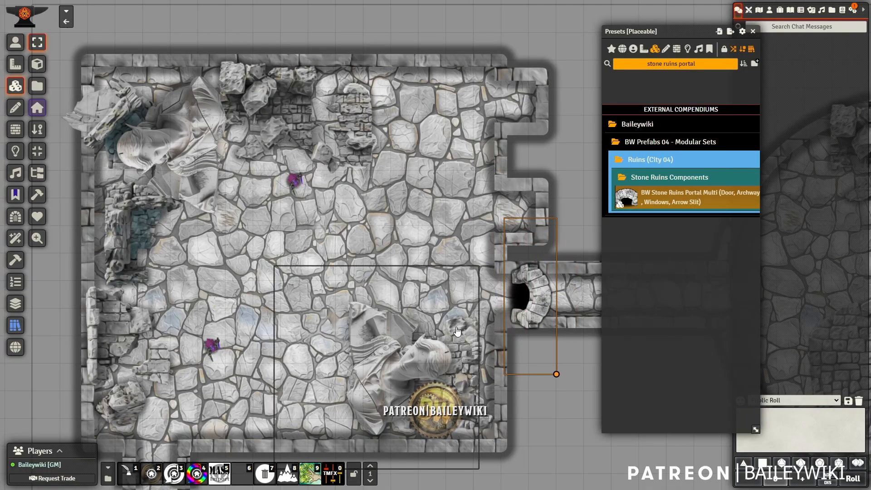
pyautogui.moveTo(461, 333); pyautogui.dragTo(419, 285)
pyautogui.scroll(1, 496, 266)
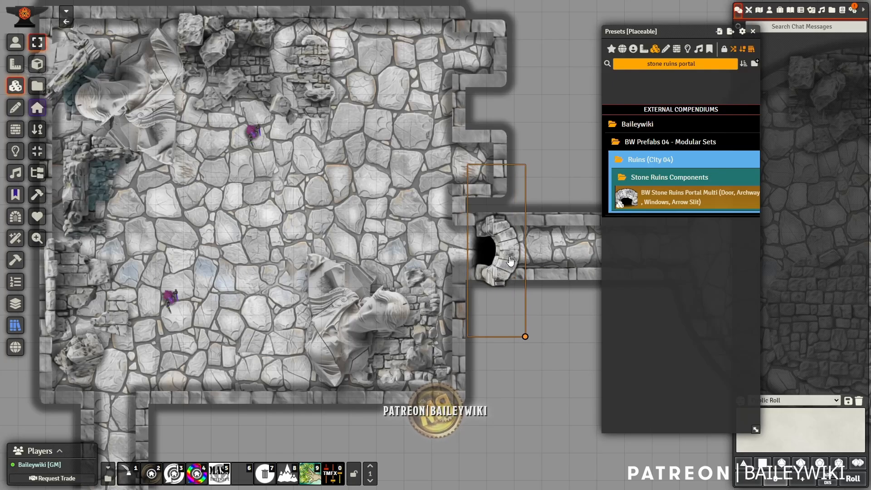
pyautogui.moveTo(506, 258); pyautogui.dragTo(501, 254)
# Switch the portal tile at the rectangular room's east exit to its open stone archway variant.
pyautogui.rightClick(501, 250)
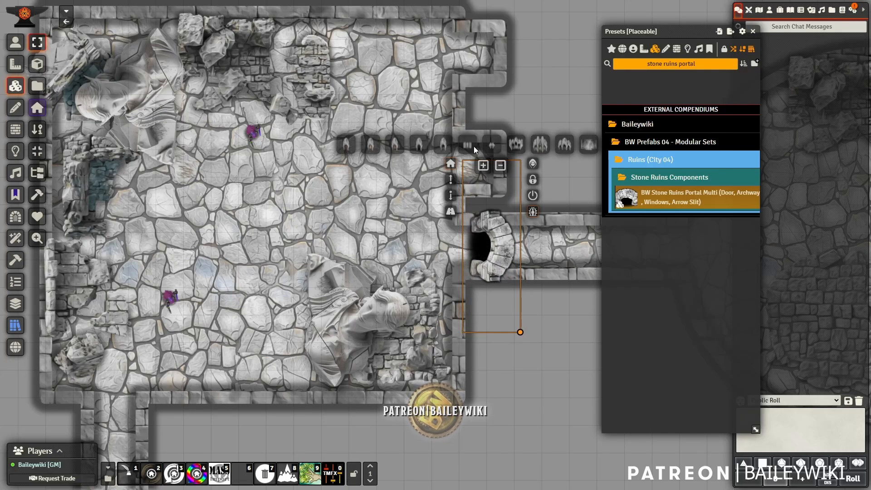
pyautogui.moveTo(544, 201); pyautogui.dragTo(479, 196)
pyautogui.rightClick(410, 237)
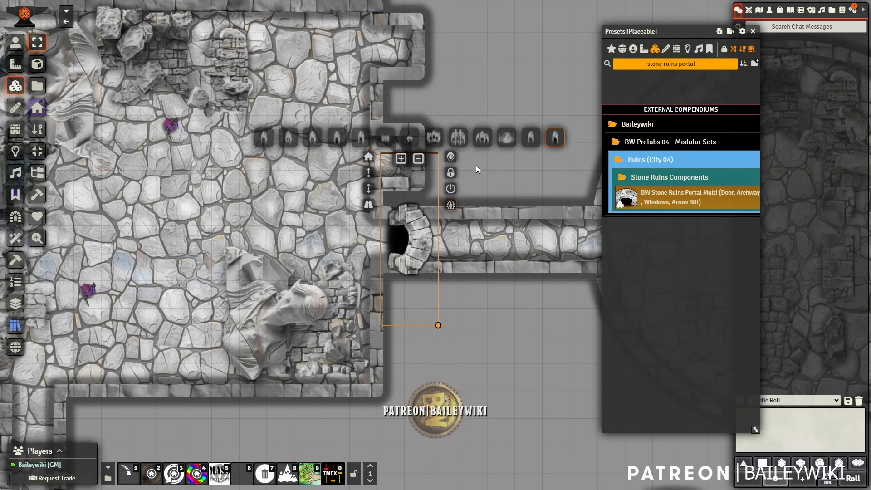
# Copy the archway tile and paste a rotated copy across the corridor where it meets the small circular room.
pyautogui.hotkey('ctrl', 'c')
pyautogui.moveTo(480, 282); pyautogui.dragTo(330, 268)
pyautogui.moveTo(343, 319); pyautogui.dragTo(447, 59)
pyautogui.moveTo(293, 417); pyautogui.dragTo(410, 201)
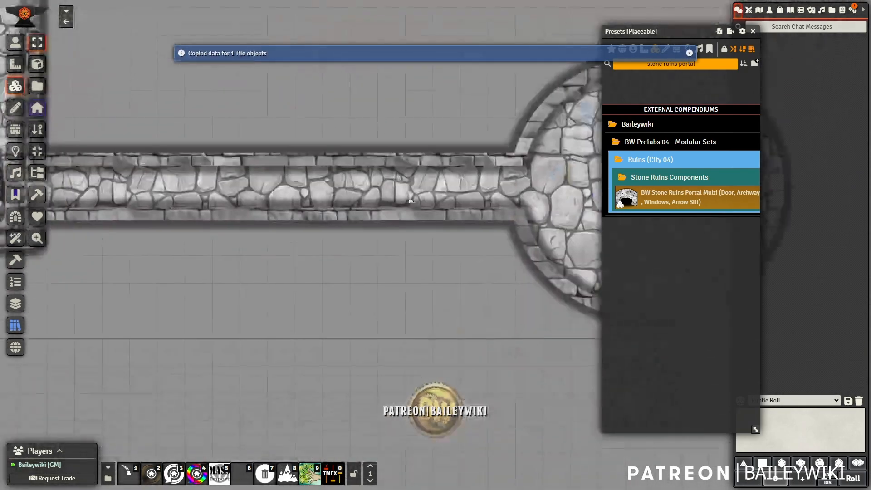
pyautogui.hotkey('ctrl', 'v')
pyautogui.click(510, 199)
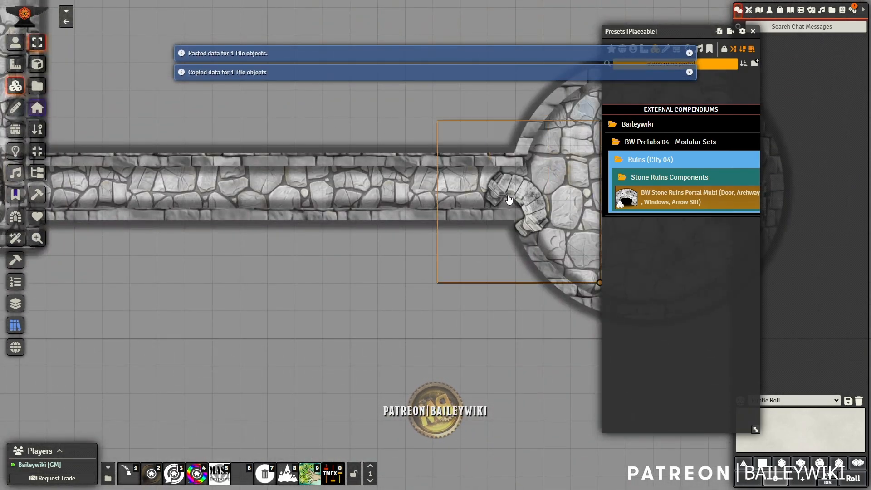
pyautogui.moveTo(510, 199); pyautogui.dragTo(466, 186)
# Paste another archway, rotate it, and fit it across the corridor leaving the rectangular room's south wall.
pyautogui.moveTo(257, 227); pyautogui.dragTo(476, 316)
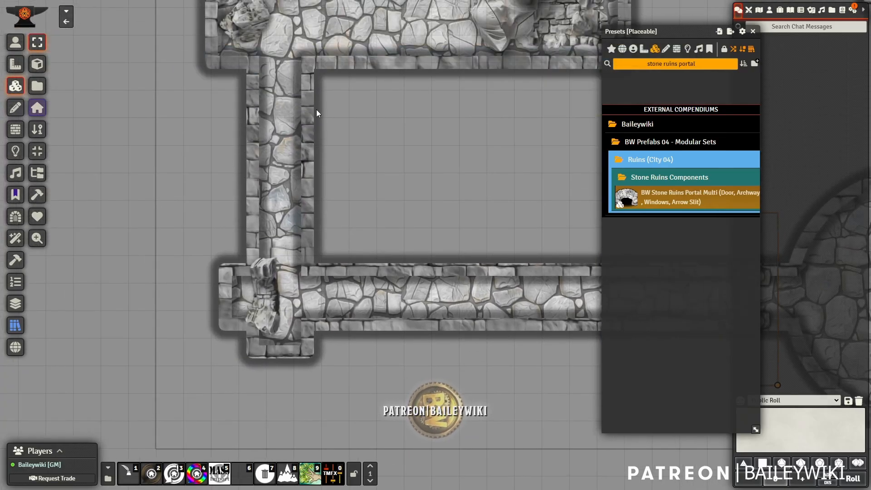
pyautogui.hotkey('ctrl', 'v')
pyautogui.click(384, 131)
pyautogui.scroll(-2, 385, 130)
pyautogui.moveTo(385, 131); pyautogui.dragTo(286, 94)
pyautogui.moveTo(412, 229); pyautogui.dragTo(359, 128)
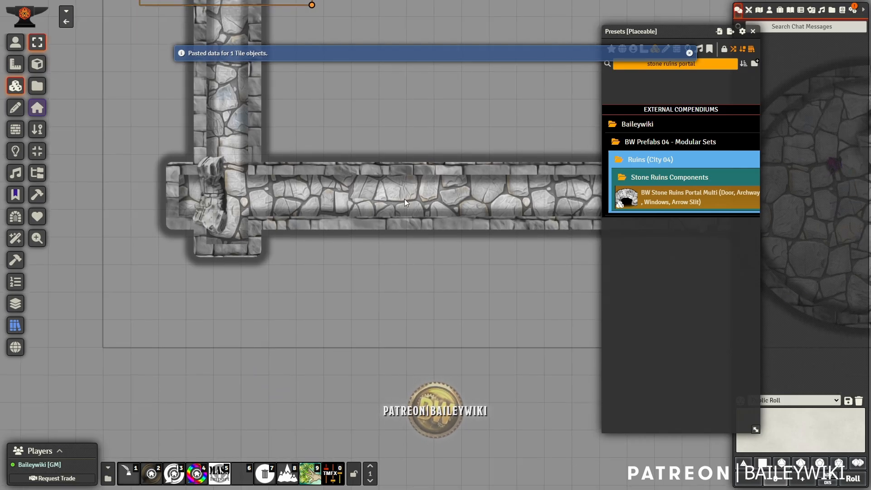
# Paste a portal tile in the small circular room, switch it to the wide pillared-window variant, and set it on the east wall.
pyautogui.moveTo(455, 232); pyautogui.dragTo(18, 234)
pyautogui.moveTo(325, 142); pyautogui.dragTo(258, 145)
pyautogui.hotkey('ctrl', 'v')
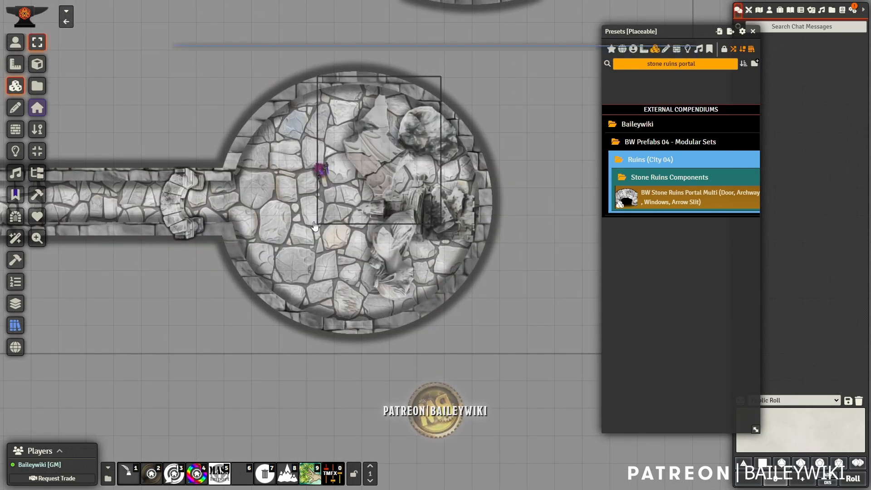
pyautogui.rightClick(375, 257)
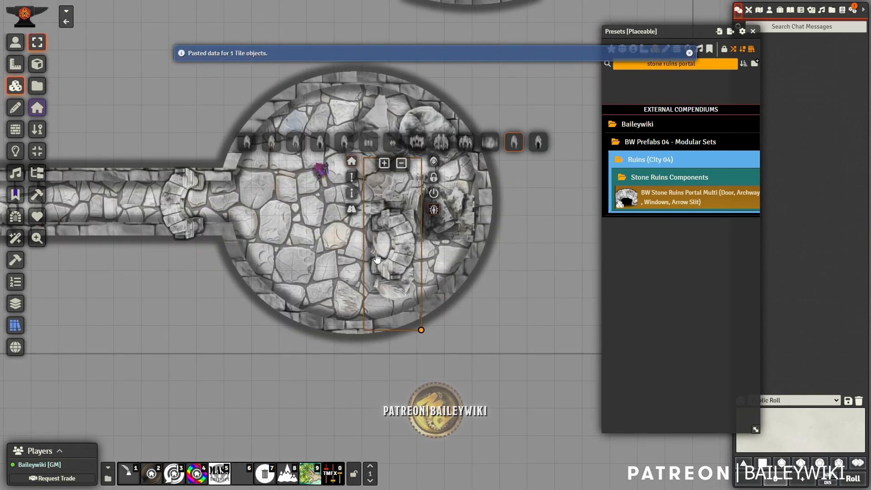
pyautogui.click(419, 147)
pyautogui.moveTo(393, 254); pyautogui.dragTo(479, 217)
# Copy the pillared-window tile and paste a copy, rotated to sit on the small circular room's north wall.
pyautogui.hotkey('ctrl', 'c')
pyautogui.hotkey('ctrl', 'v')
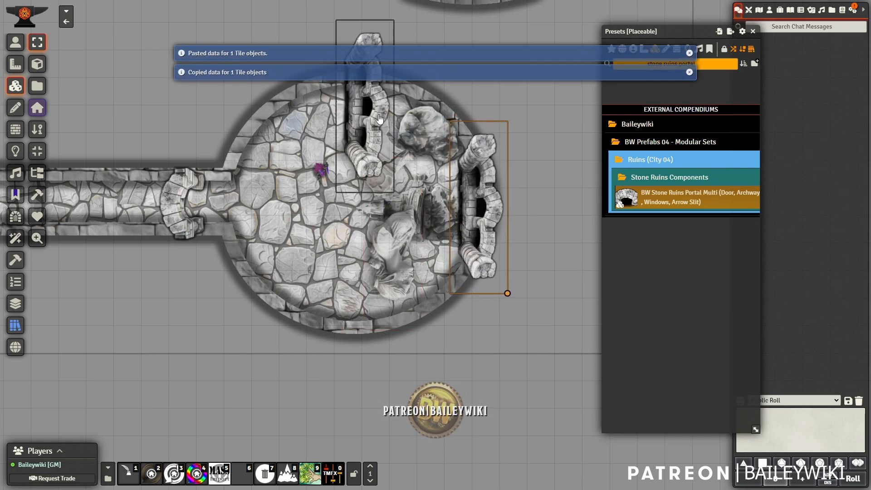
pyautogui.scroll(2, 372, 109)
pyautogui.moveTo(372, 109); pyautogui.dragTo(344, 157)
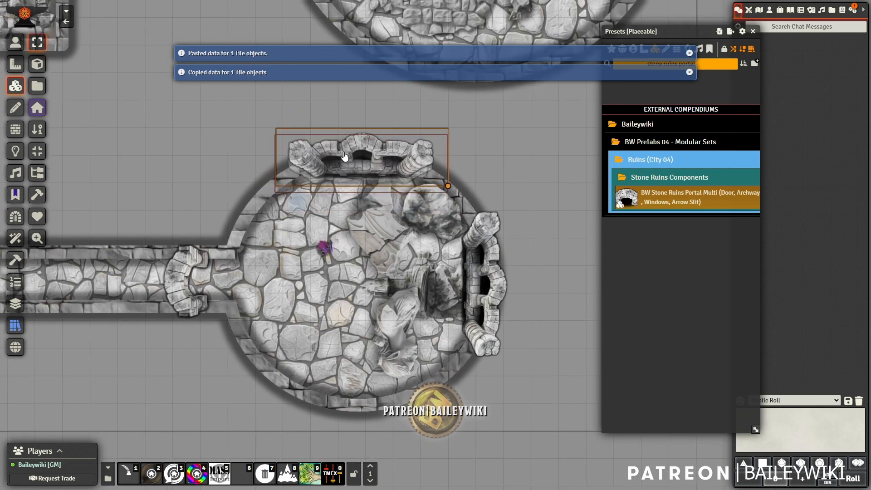
# Paste another pillared-window tile and rotate it onto the small circular room's south wall.
pyautogui.moveTo(329, 275); pyautogui.dragTo(319, 183)
pyautogui.hotkey('ctrl', 'v')
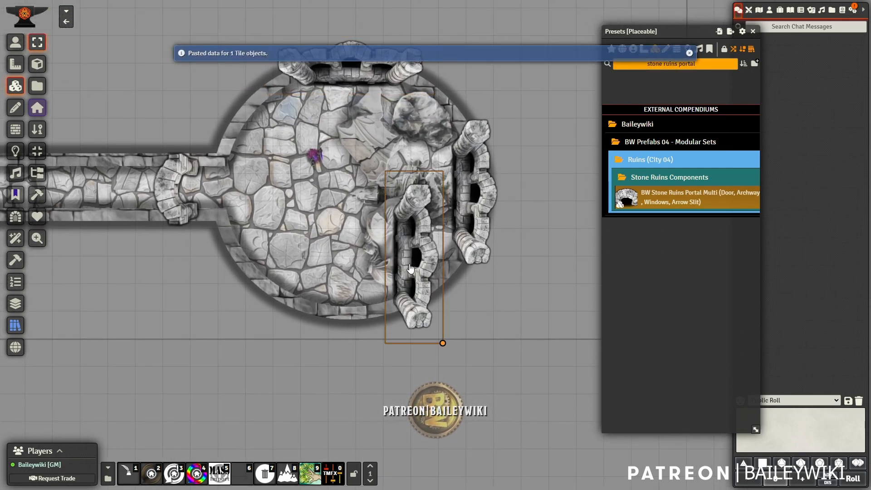
pyautogui.scroll(2, 411, 268)
pyautogui.moveTo(411, 267); pyautogui.dragTo(343, 321)
# Paste a portal tile in the large circular room, switch it to a single-doorway variant, and move it to the east wall.
pyautogui.scroll(-6, 342, 320)
pyautogui.moveTo(297, 28); pyautogui.dragTo(281, 236)
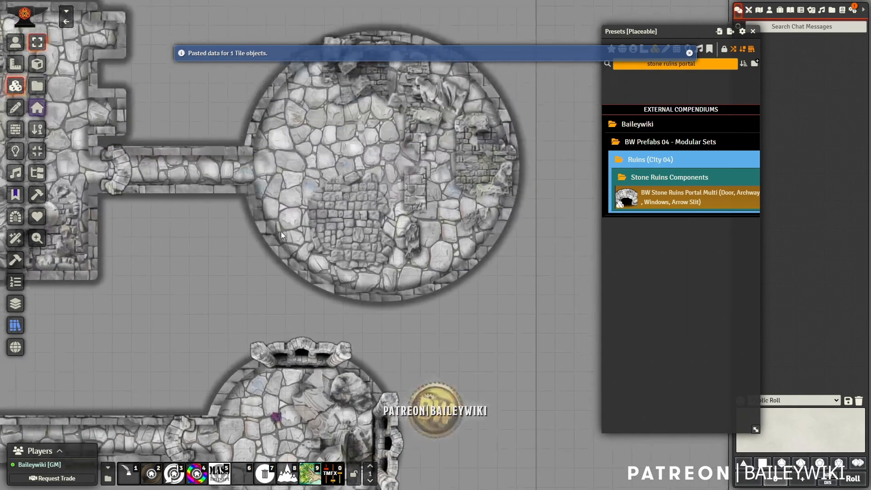
pyautogui.scroll(8, 456, 180)
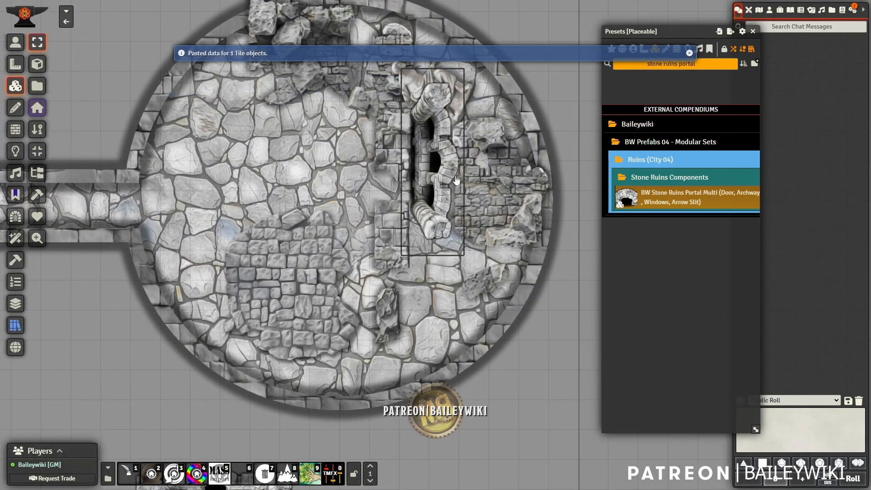
pyautogui.rightClick(442, 157)
pyautogui.moveTo(440, 141); pyautogui.dragTo(444, 232)
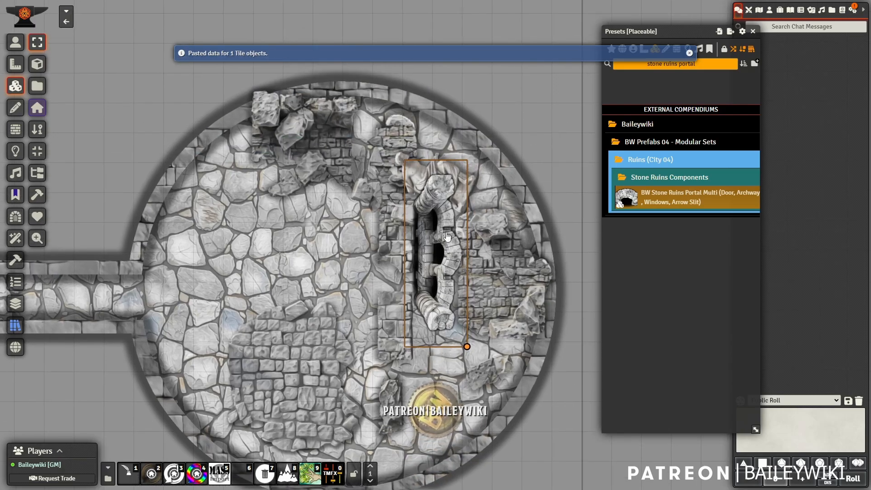
pyautogui.rightClick(436, 216)
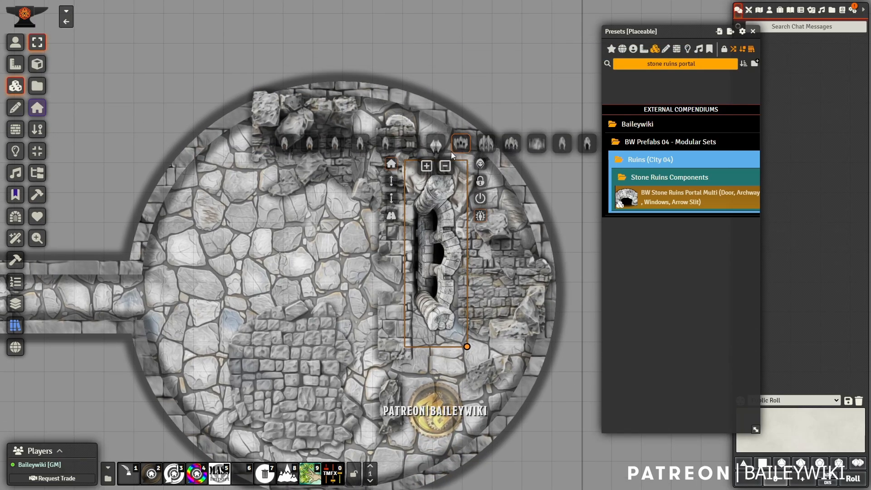
pyautogui.click(310, 145)
pyautogui.moveTo(432, 260); pyautogui.dragTo(536, 306)
# Draw a door wall segment across the archway at the rectangular room's east exit, joining both corridor walls.
pyautogui.scroll(-10, 385, 253)
pyautogui.moveTo(327, 223); pyautogui.dragTo(451, 145)
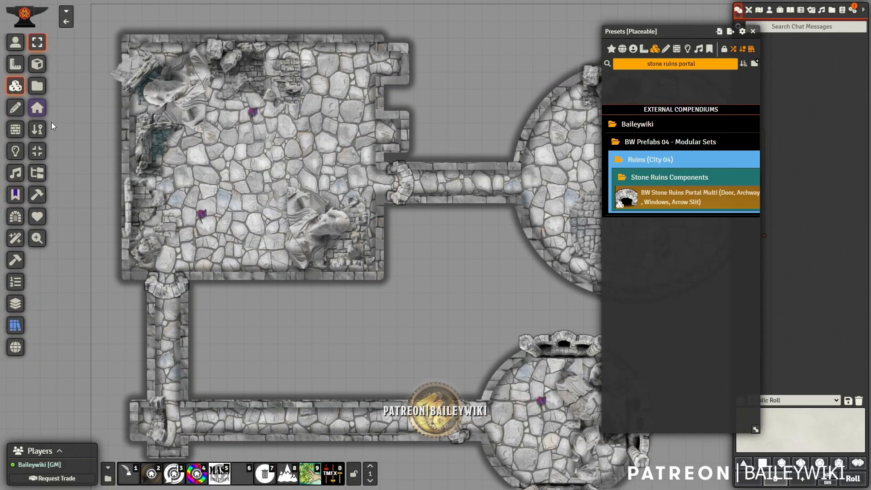
pyautogui.click(13, 132)
pyautogui.scroll(12, 431, 178)
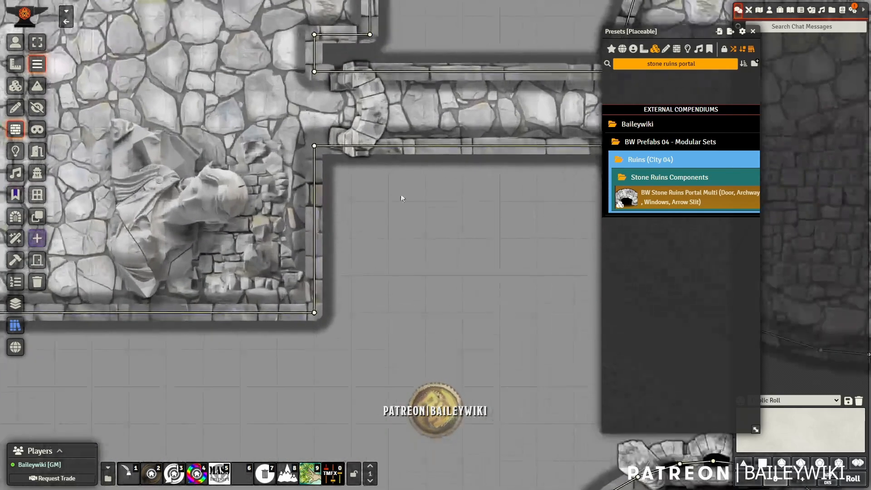
pyautogui.moveTo(401, 194); pyautogui.dragTo(492, 356)
pyautogui.scroll(5, 453, 340)
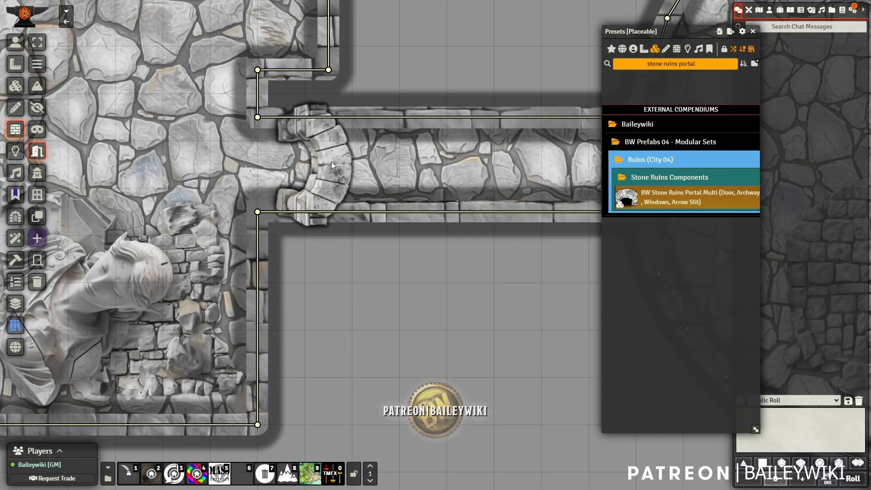
pyautogui.moveTo(323, 119); pyautogui.dragTo(306, 169)
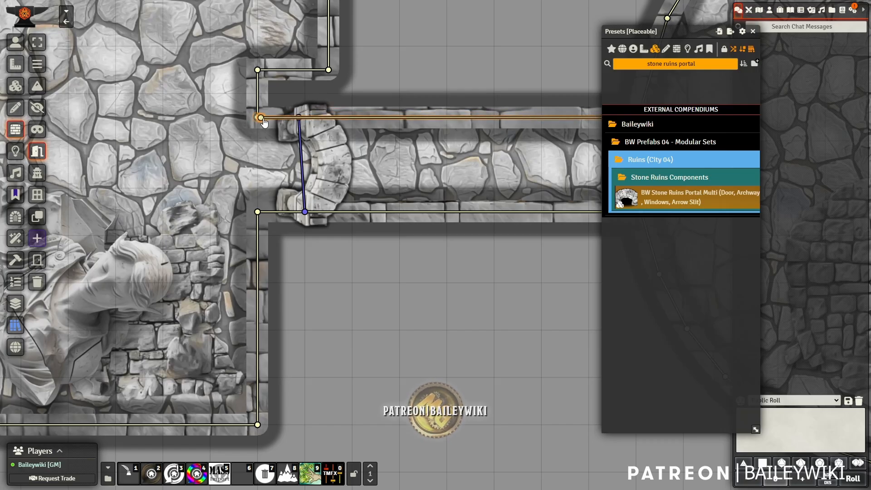
# Draw a door wall segment across the archway in the corridor below the rectangular room's south wall.
pyautogui.scroll(-8, 414, 227)
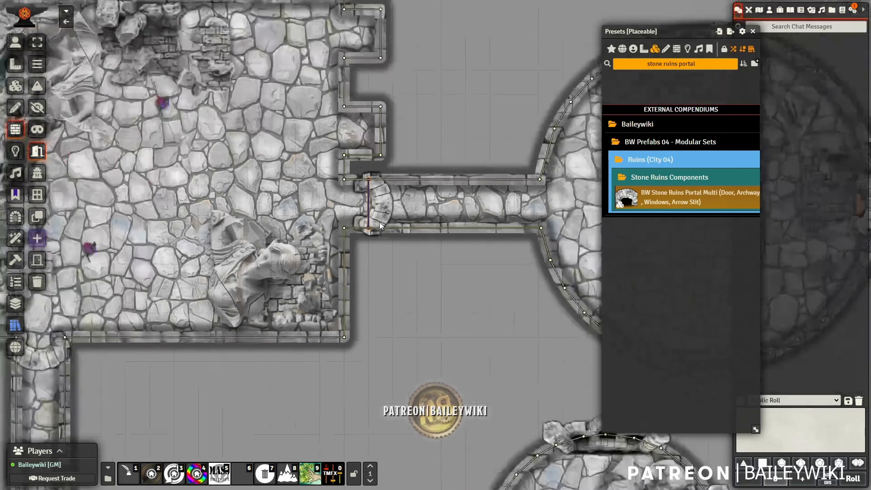
pyautogui.moveTo(211, 383); pyautogui.dragTo(347, 126)
pyautogui.scroll(6, 347, 126)
pyautogui.moveTo(278, 199); pyautogui.dragTo(368, 209)
pyautogui.scroll(3, 368, 208)
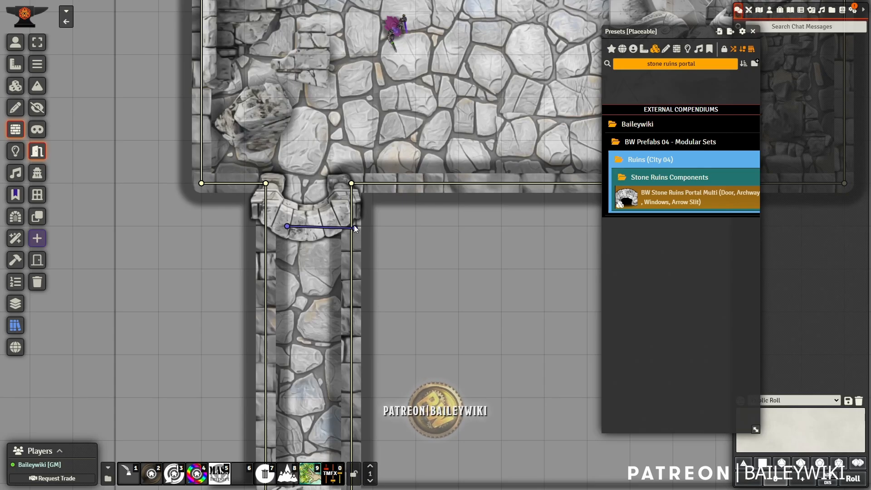
pyautogui.moveTo(286, 232); pyautogui.dragTo(269, 371)
pyautogui.scroll(-8, 269, 371)
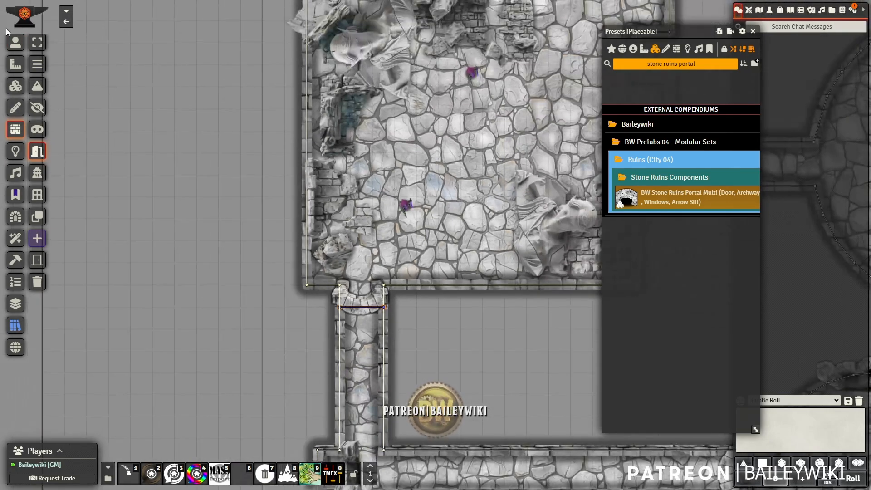
# Switch to the token layer, limit the presets to tokens, and search them for "torch".
pyautogui.click(15, 42)
pyautogui.moveTo(595, 120); pyautogui.dragTo(557, 134)
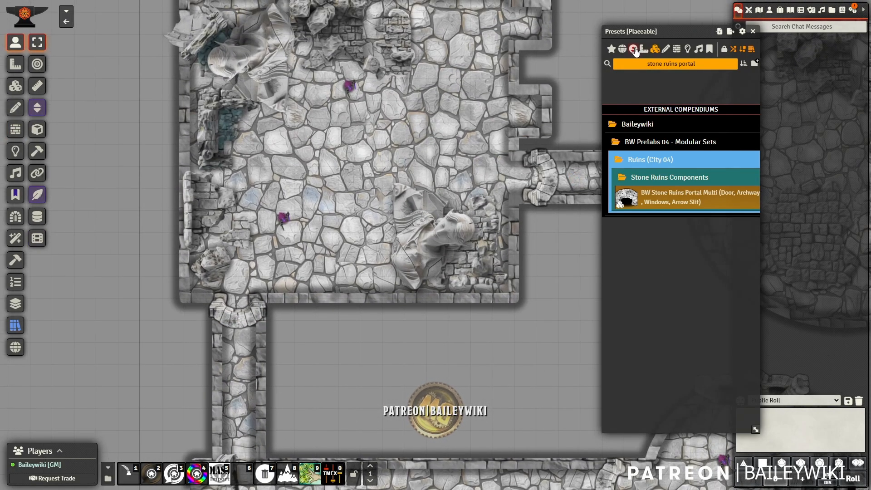
pyautogui.click(634, 49)
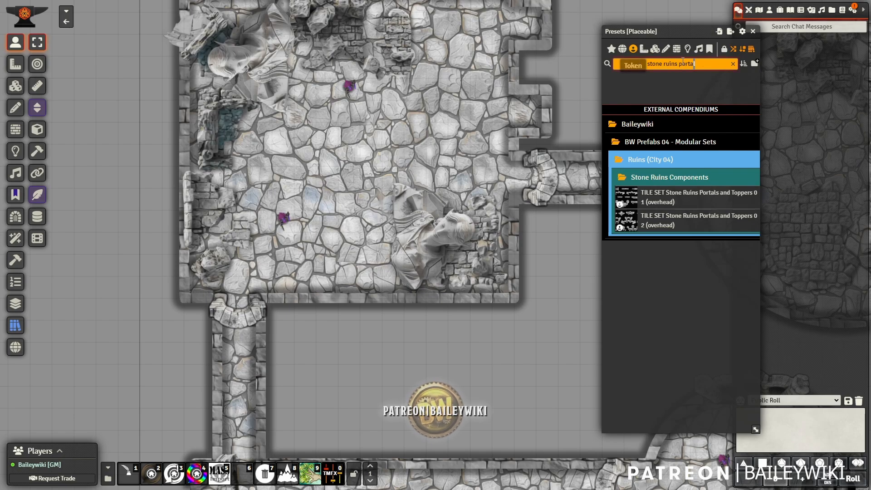
pyautogui.write('ch')
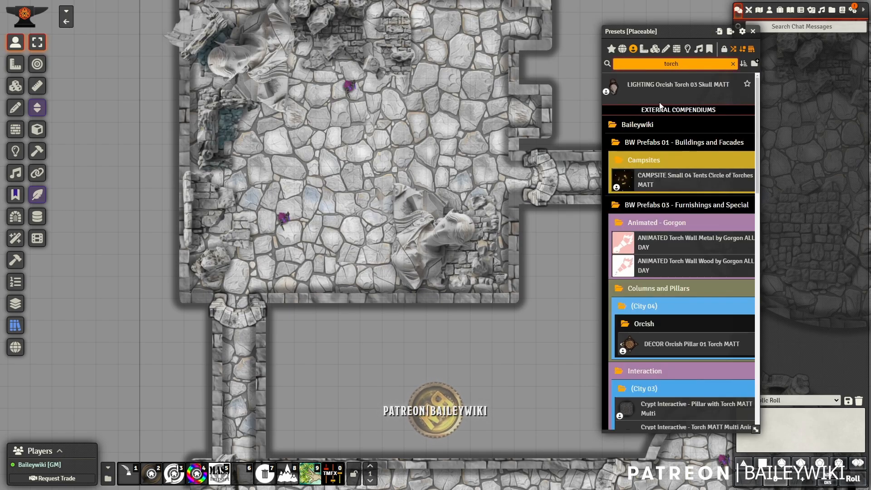
# Place the LIGHTING Wall Torch Toggleable MATT preset in the rectangular room and move it onto the east wall, turned to face inward.
pyautogui.scroll(-5, 683, 208)
pyautogui.scroll(-5, 684, 208)
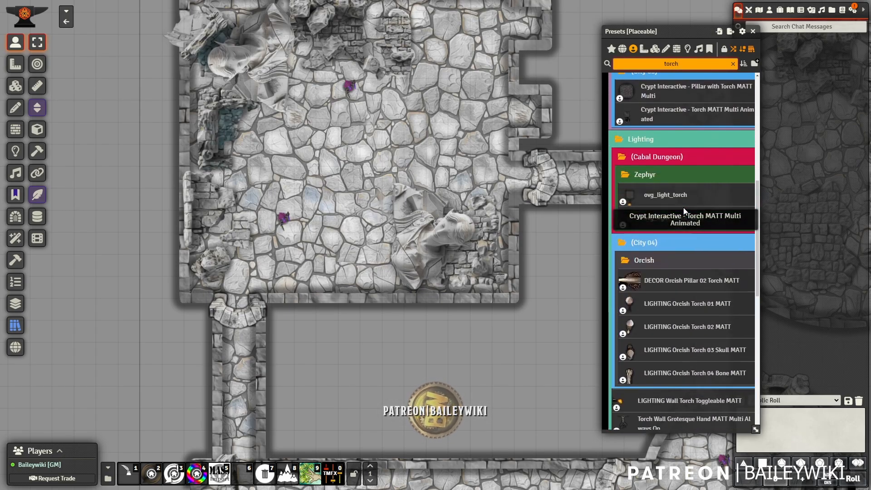
pyautogui.scroll(2, 661, 198)
pyautogui.moveTo(564, 317); pyautogui.dragTo(522, 244)
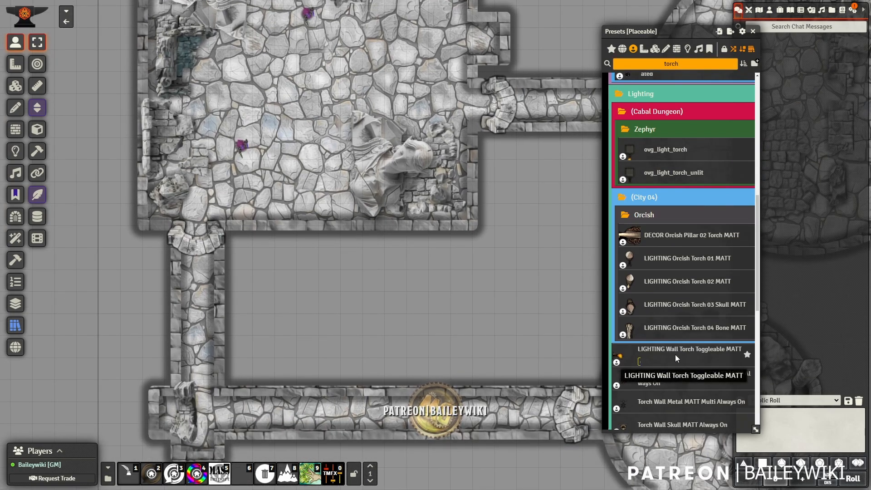
pyautogui.moveTo(675, 355); pyautogui.dragTo(405, 160)
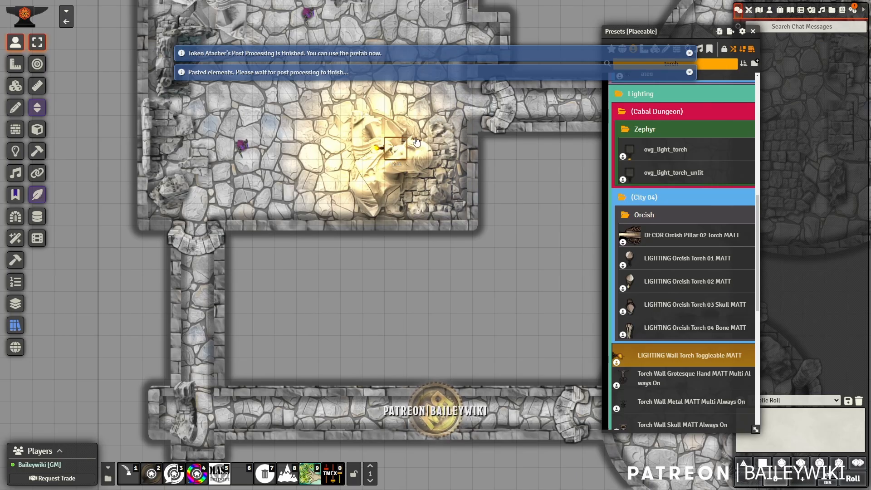
pyautogui.moveTo(478, 146); pyautogui.dragTo(480, 148)
pyautogui.scroll(9, 491, 207)
pyautogui.scroll(-10, 491, 255)
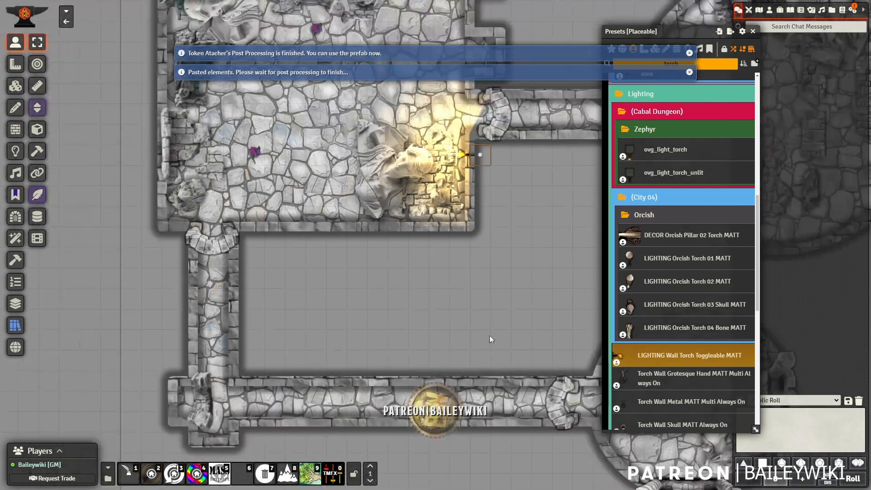
# Place the Torch Wall Grotesque Hand MATT preset and move it onto the long corridor's north wall, just west of the small round room's archway.
pyautogui.moveTo(567, 363); pyautogui.dragTo(510, 251)
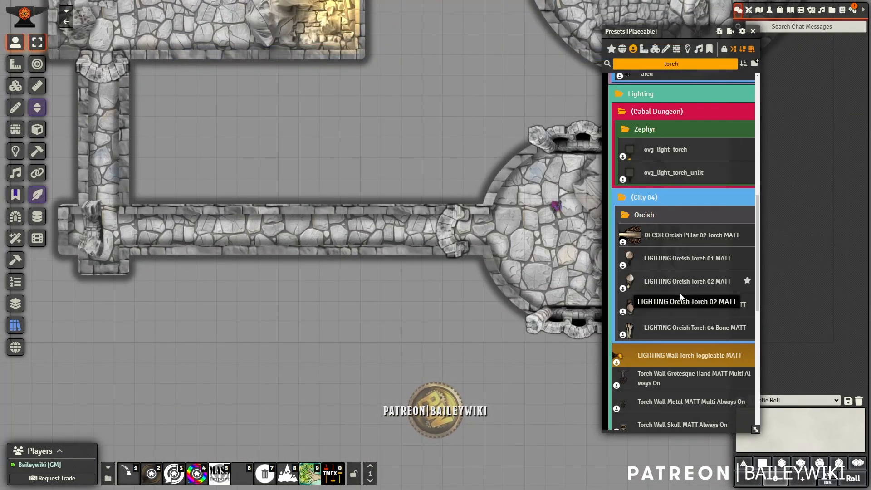
pyautogui.moveTo(680, 380); pyautogui.dragTo(538, 229)
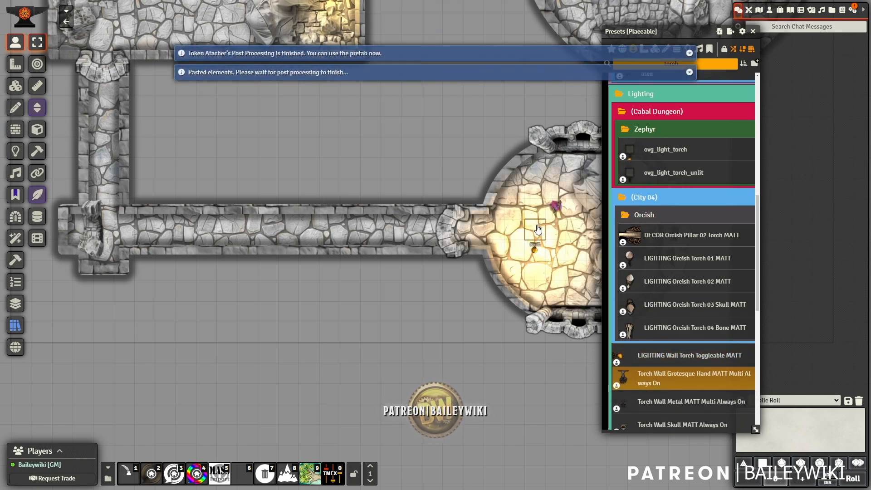
pyautogui.moveTo(446, 203); pyautogui.dragTo(433, 203)
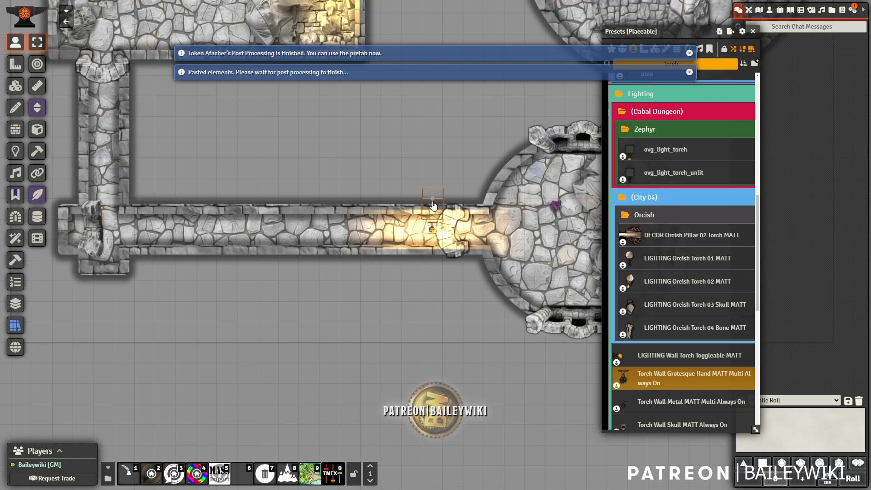
pyautogui.scroll(1, 434, 202)
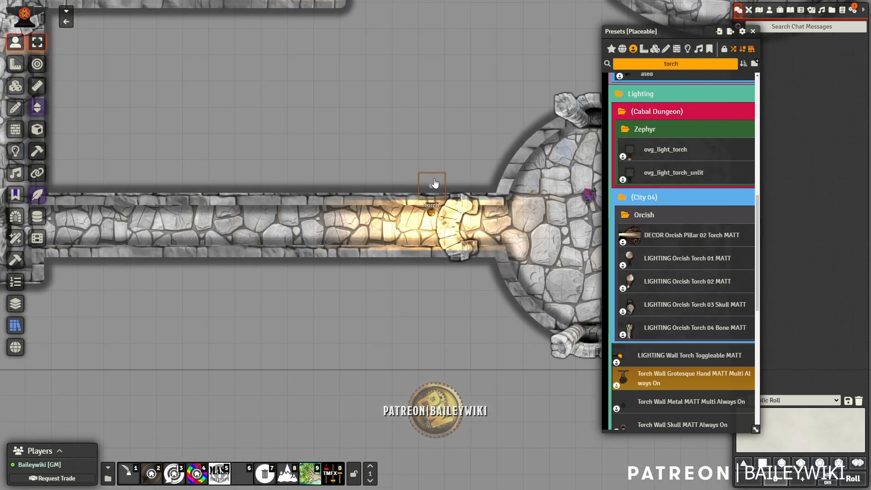
pyautogui.moveTo(433, 187); pyautogui.dragTo(434, 188)
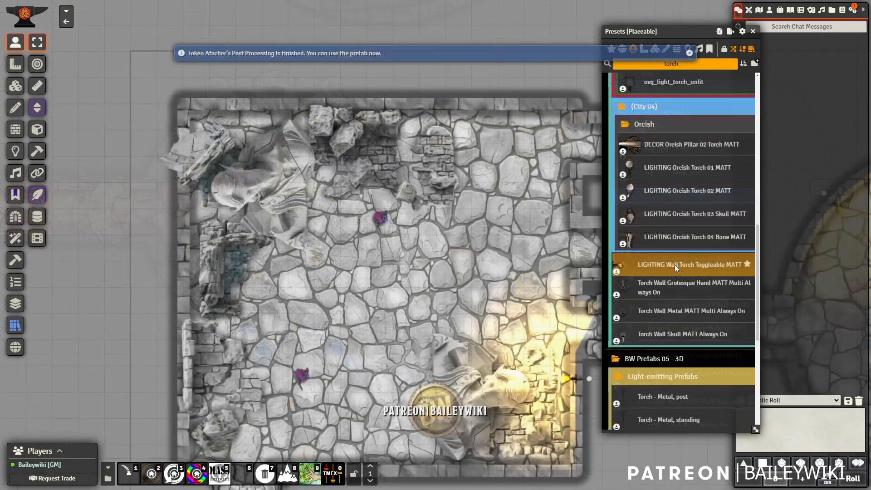
# Place a second LIGHTING Wall Torch Toggleable MATT in the rectangular room and move it onto the north wall above the rubble.
pyautogui.moveTo(675, 265); pyautogui.dragTo(354, 144)
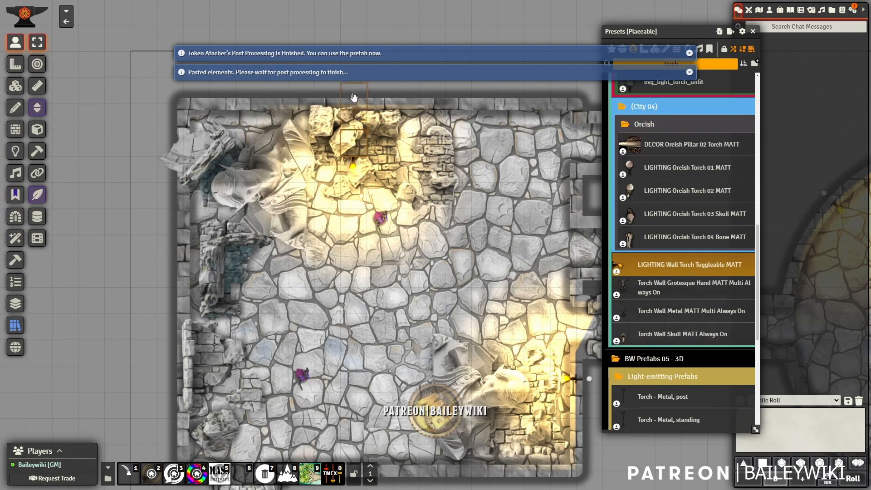
pyautogui.scroll(-5, 458, 252)
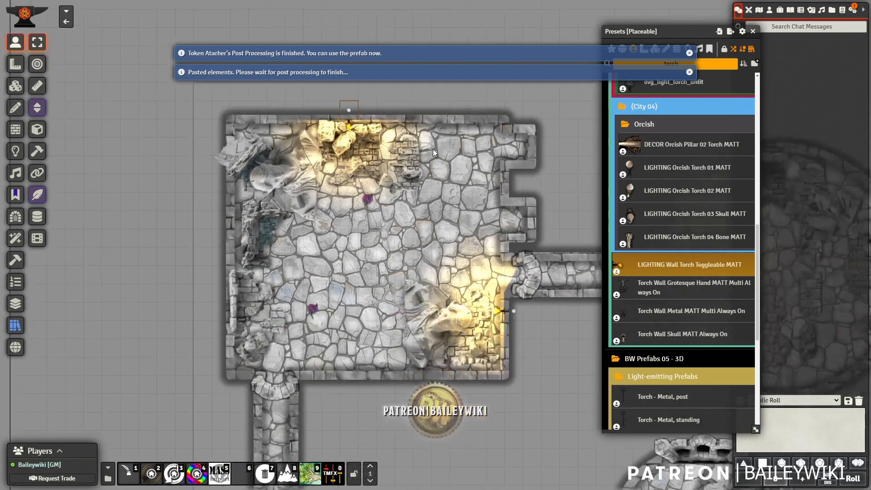
pyautogui.moveTo(433, 152); pyautogui.dragTo(385, 99)
# Switch the presets to tiles, search them for "barrel", and find the plain wooden barrels.
pyautogui.click(655, 49)
pyautogui.click(693, 64)
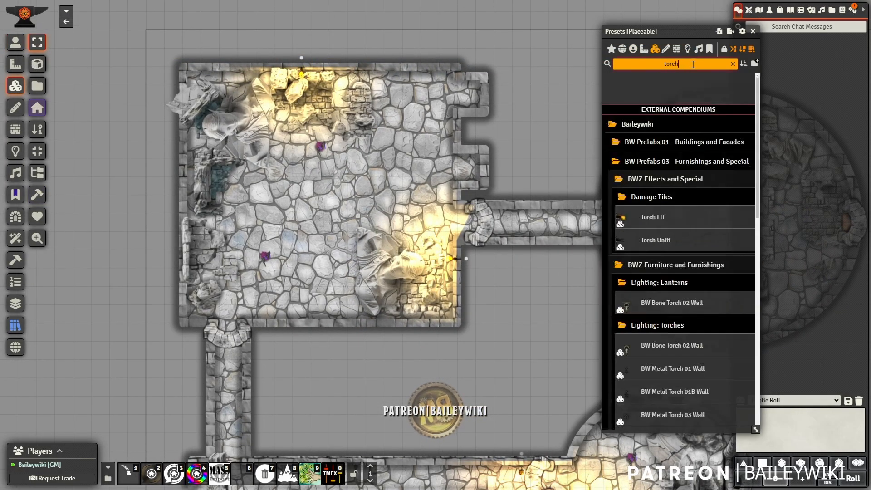
pyautogui.doubleClick(693, 64)
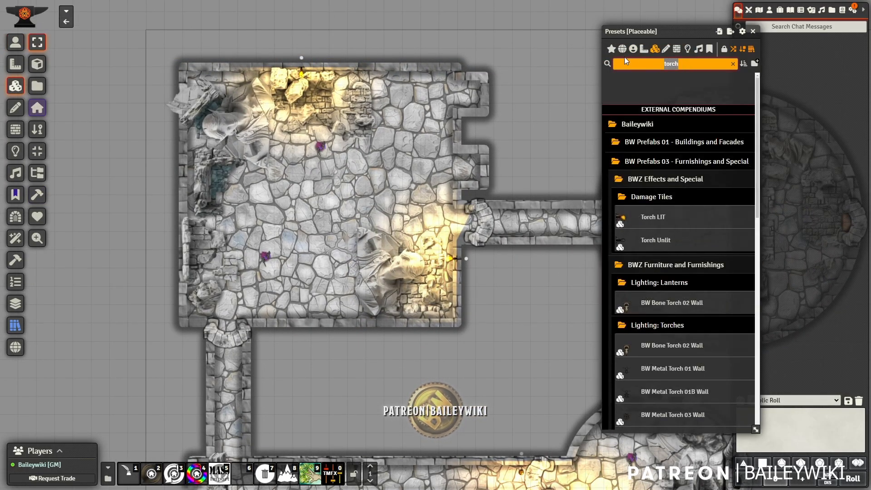
pyautogui.write('barrel')
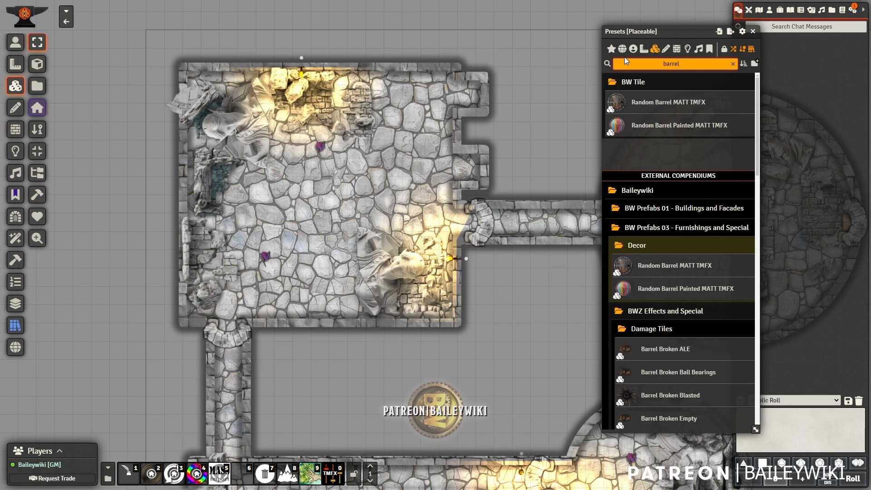
pyautogui.scroll(-3, 694, 254)
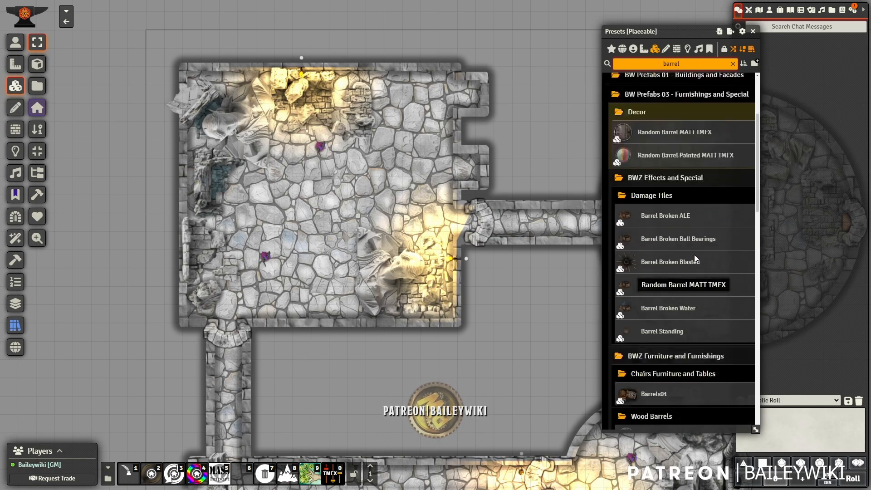
pyautogui.scroll(-7, 693, 255)
pyautogui.scroll(-4, 696, 290)
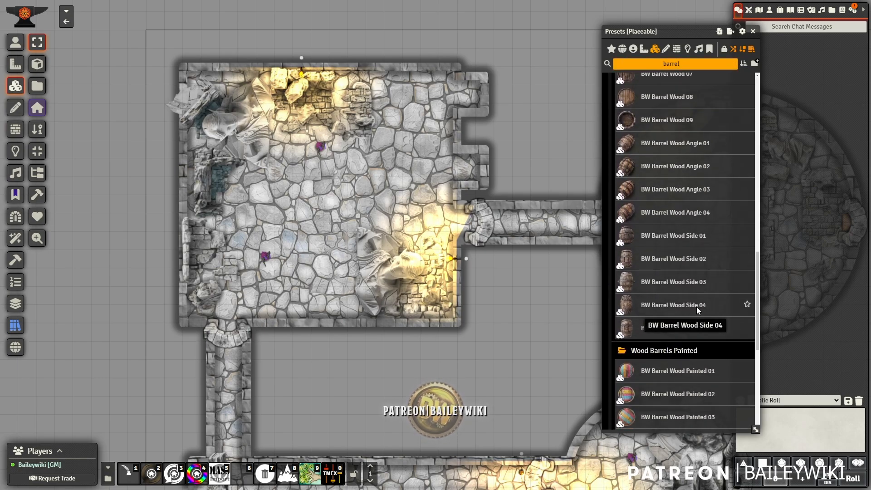
# Select the BW Barrel Wood presets from 01 through Side 05 and load them into the preset brush.
pyautogui.keyDown('shift'); pyautogui.click(655, 325); pyautogui.keyUp('shift')
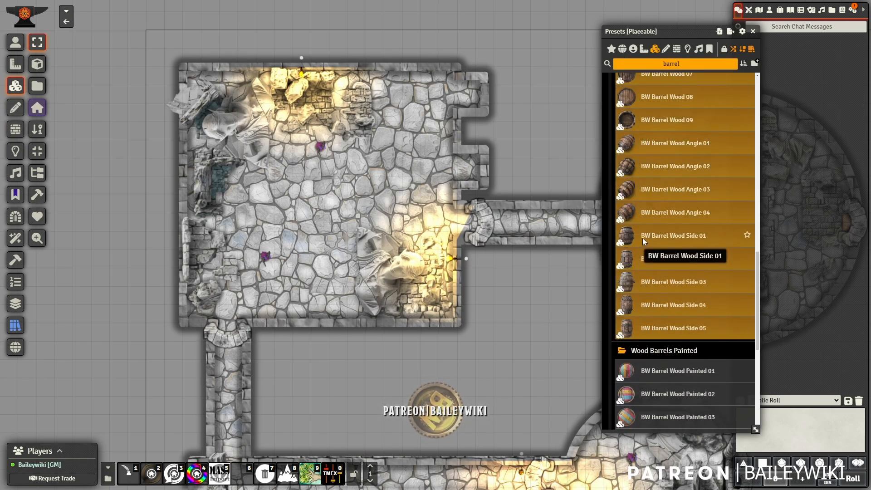
pyautogui.rightClick(653, 188)
pyautogui.click(629, 210)
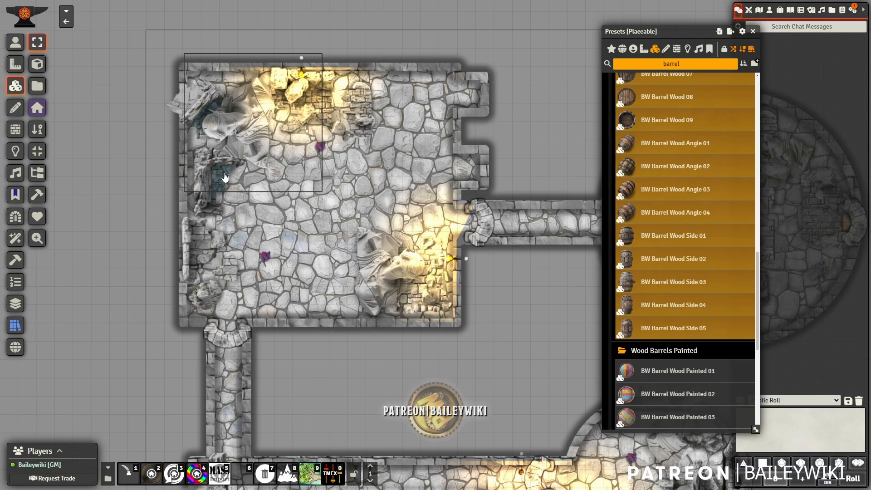
pyautogui.press('b')
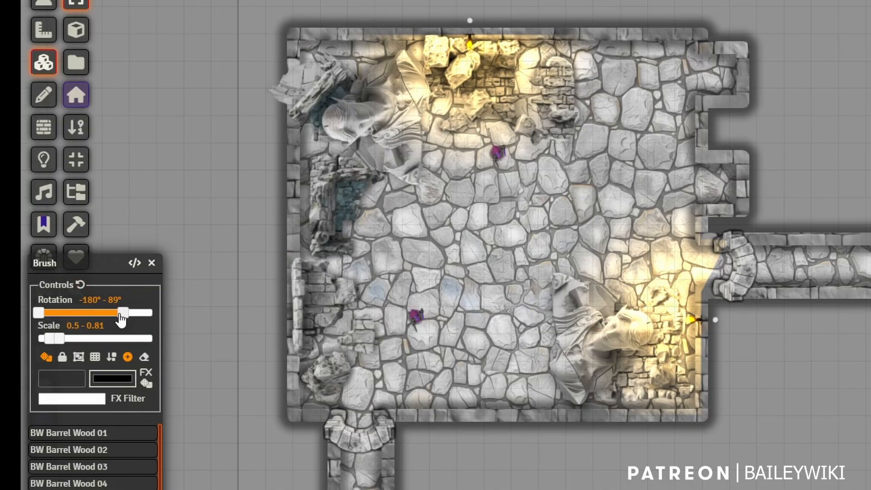
# Set the brush rotation to -180° to 180° and scale to 0.5, and paint two barrels in the rectangular room's northeast corner.
pyautogui.moveTo(123, 312); pyautogui.dragTo(151, 312)
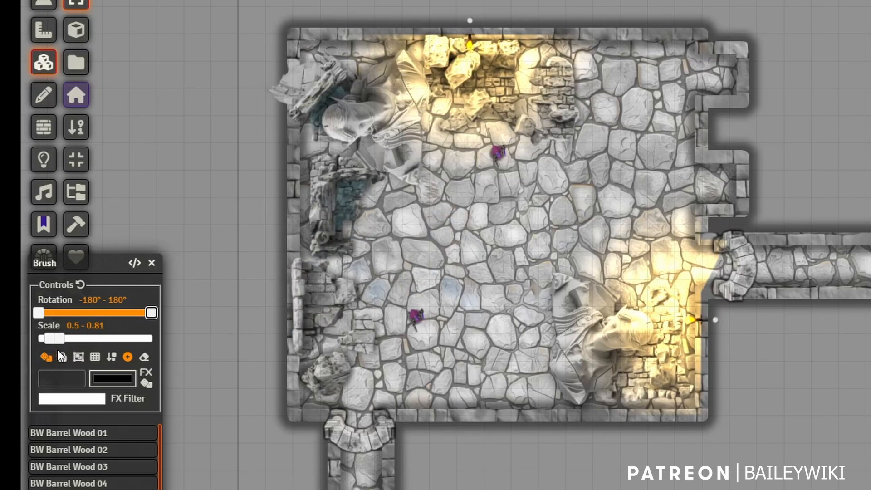
pyautogui.moveTo(52, 338); pyautogui.dragTo(59, 339)
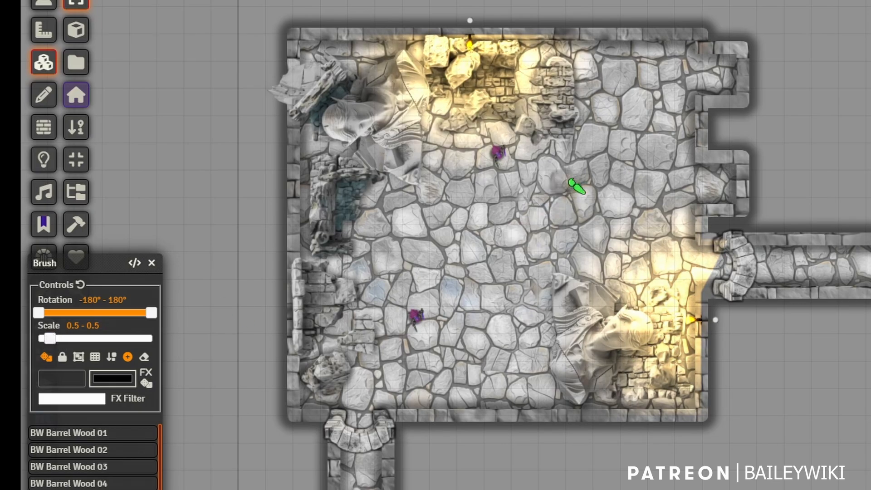
pyautogui.click(655, 64)
pyautogui.click(667, 97)
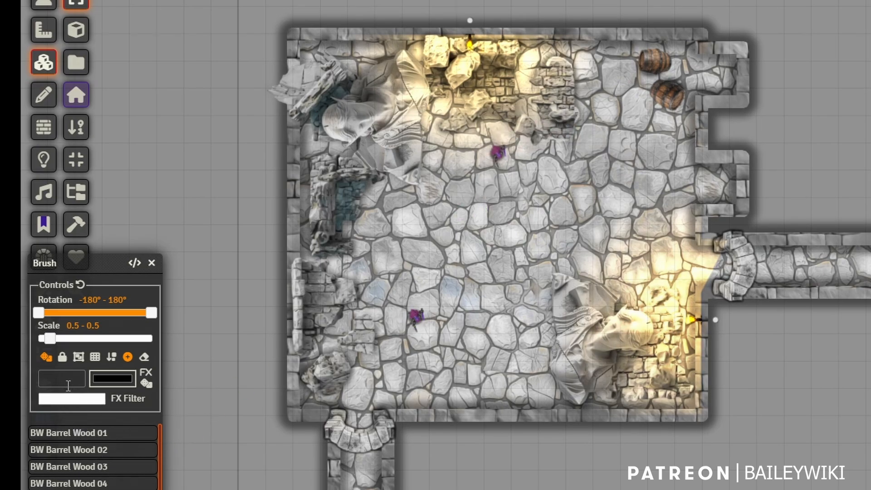
# Set the brush's FX filter to BW Drop Shadow Short and paint a barrel just west of the two in the northeast corner.
pyautogui.click(83, 398)
pyautogui.write('drop shad')
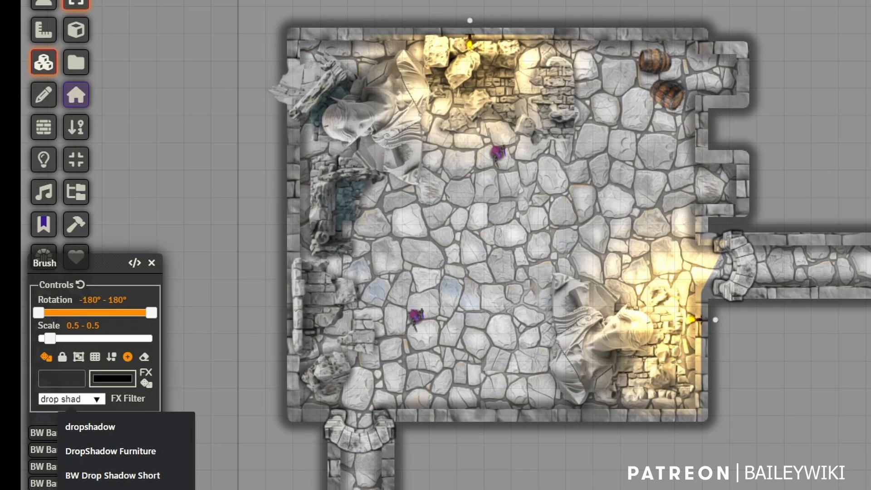
pyautogui.click(113, 475)
pyautogui.click(618, 69)
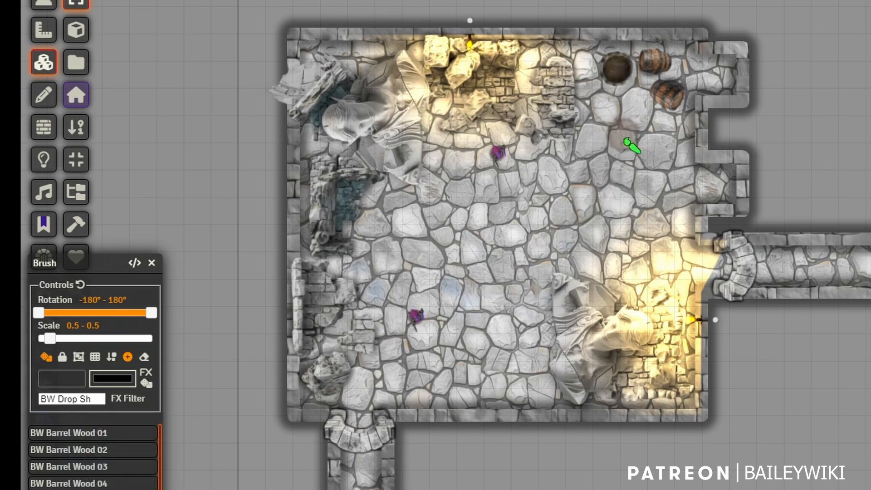
# Paint one barrel in each of the two alcoves on the rectangular room's east side.
pyautogui.scroll(5, 631, 146)
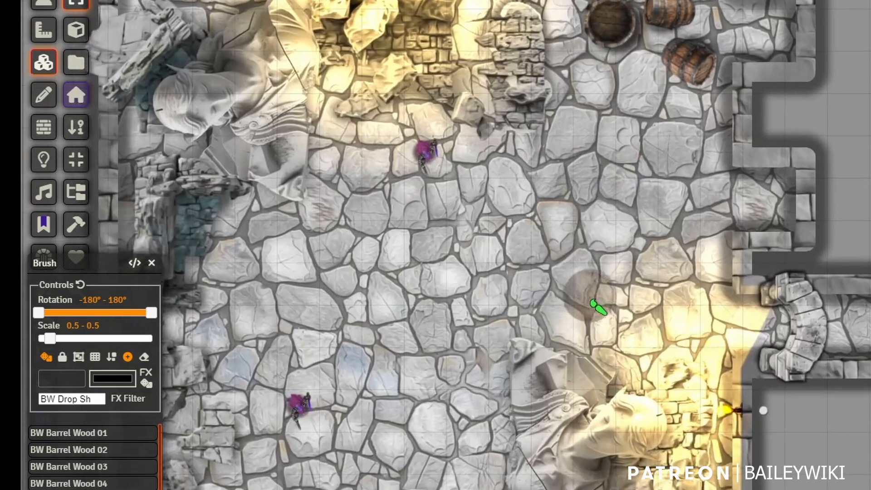
pyautogui.click(765, 28)
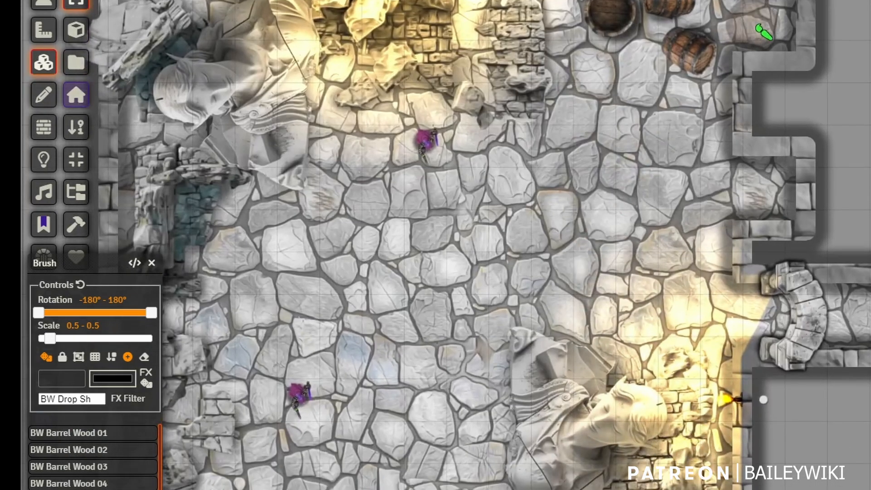
pyautogui.click(764, 196)
# Paint two barrels on the rubble along the rectangular room's west wall.
pyautogui.scroll(-6, 598, 359)
pyautogui.moveTo(638, 422); pyautogui.dragTo(732, 297)
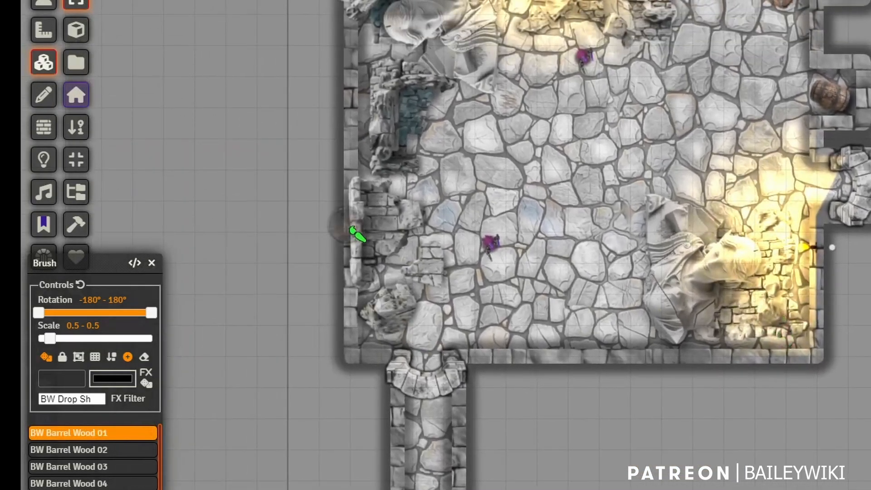
pyautogui.scroll(2, 363, 235)
pyautogui.click(341, 189)
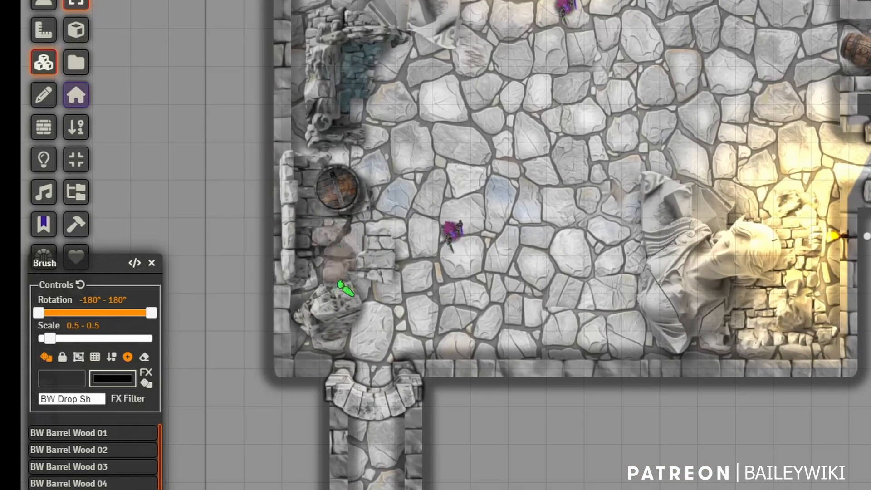
pyautogui.click(336, 243)
# Paint a row of three barrels along the rectangular room's south wall and close the brush.
pyautogui.click(491, 338)
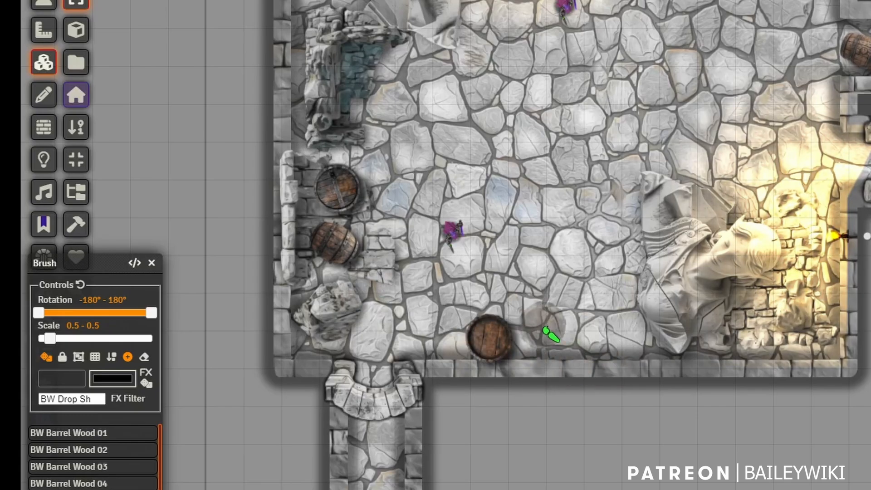
pyautogui.click(543, 329)
pyautogui.click(599, 342)
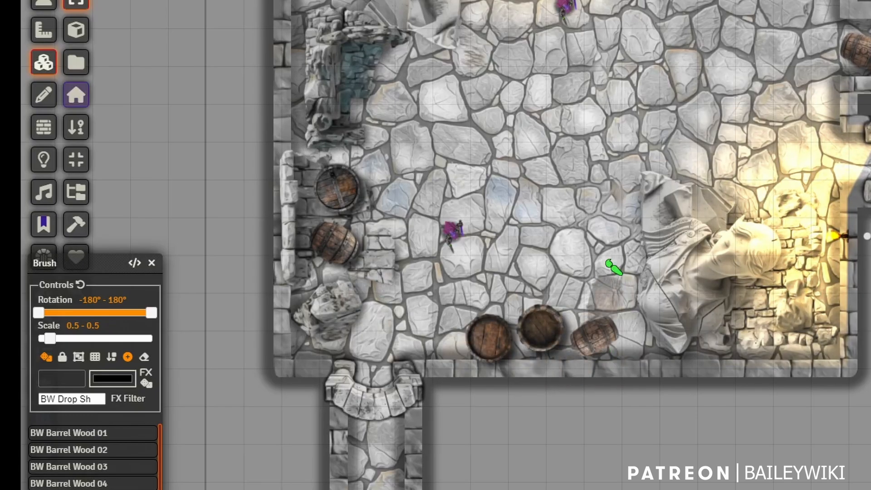
pyautogui.scroll(-8, 613, 259)
pyautogui.press('Escape')
# Open the scene presets and clear the "barrel" search text to list all of them.
pyautogui.moveTo(811, 169); pyautogui.dragTo(673, 169)
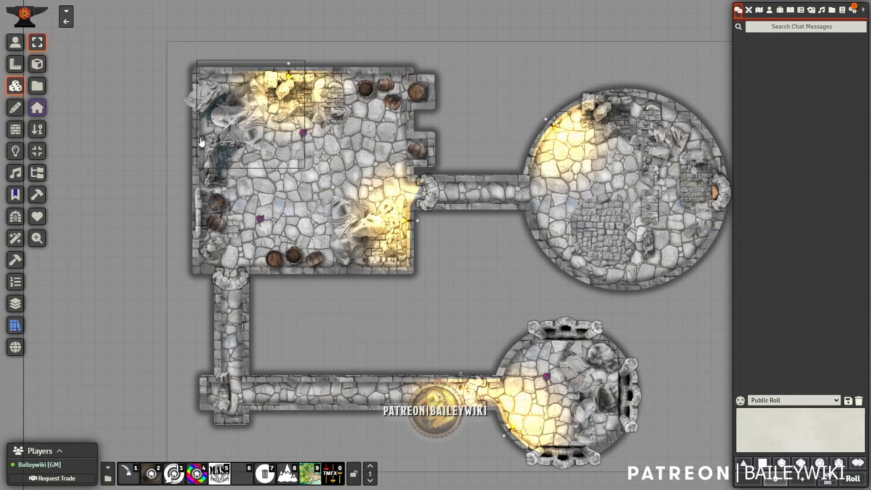
pyautogui.hotkey('shift', 'x')
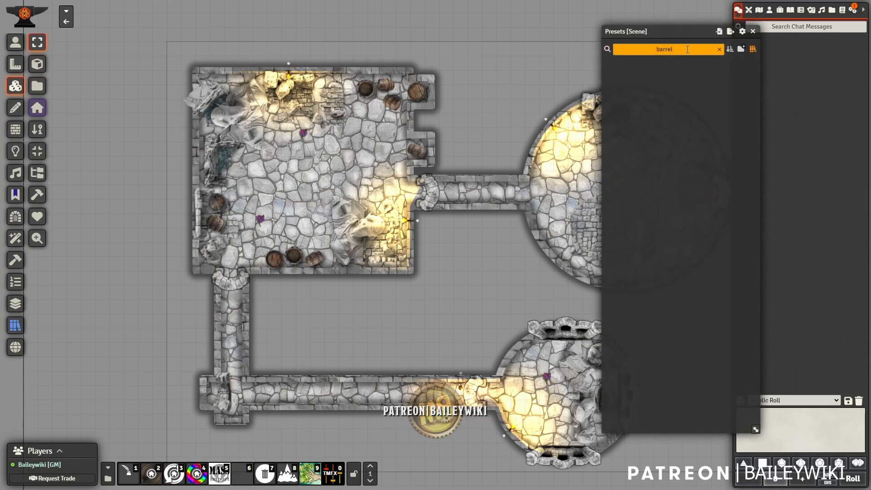
pyautogui.press('BackSpace')
pyautogui.press('BackSpace')
pyautogui.press('BackSpace')
pyautogui.press('BackSpace')
pyautogui.press('BackSpace')
pyautogui.press('BackSpace')
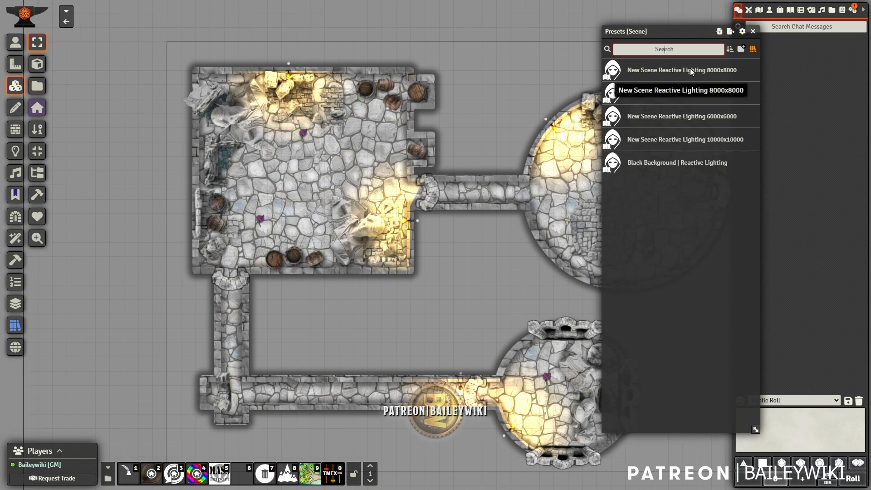
# Apply the "Black Background | Reactive Lighting" preset to the scene.
pyautogui.moveTo(690, 68); pyautogui.dragTo(494, 151)
pyautogui.moveTo(679, 67); pyautogui.dragTo(677, 69)
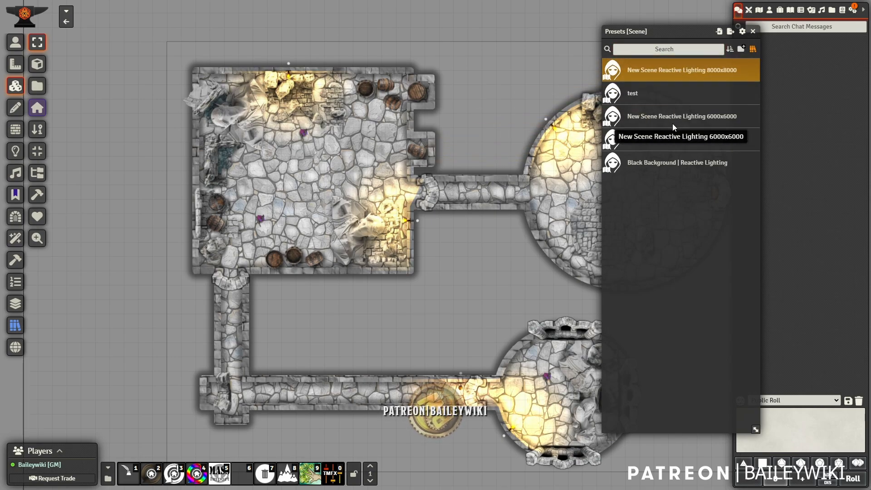
pyautogui.moveTo(674, 161); pyautogui.dragTo(448, 142)
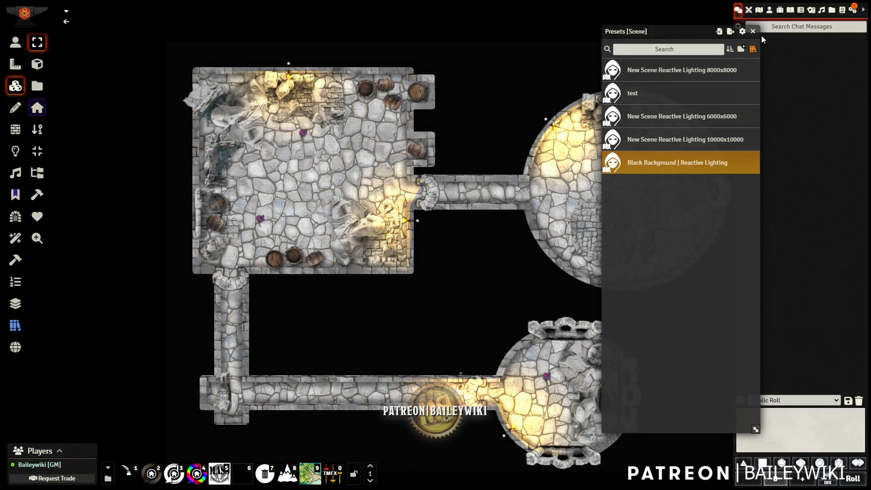
# Close the scene presets and move the token near the north rubble south to the middle of the rectangular room.
pyautogui.click(753, 31)
pyautogui.click(15, 45)
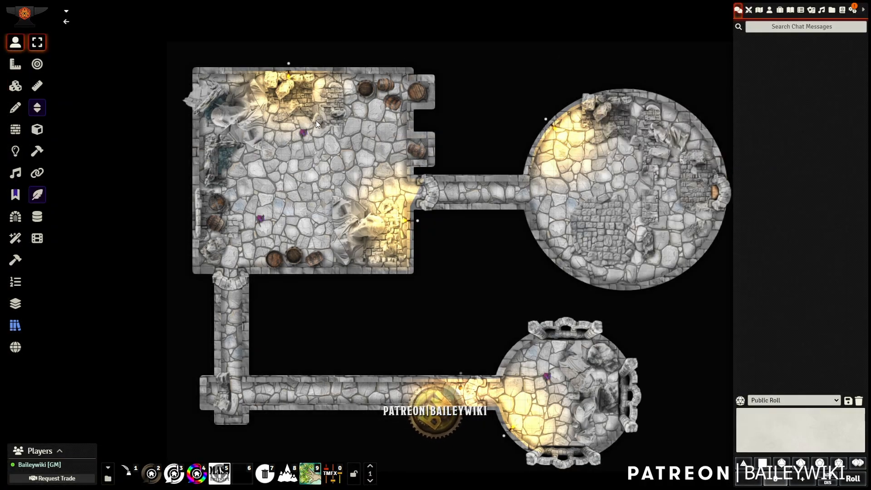
pyautogui.click(304, 132)
pyautogui.scroll(5, 314, 143)
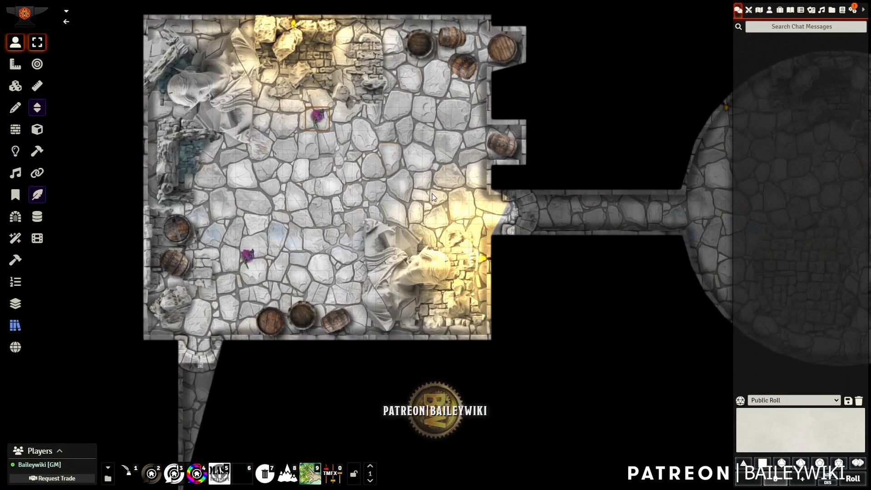
pyautogui.press('Left')
pyautogui.press('Down')
pyautogui.press('Down')
pyautogui.press('Down')
pyautogui.press('Down')
pyautogui.scroll(5, 420, 163)
pyautogui.press('Right')
pyautogui.press('Right')
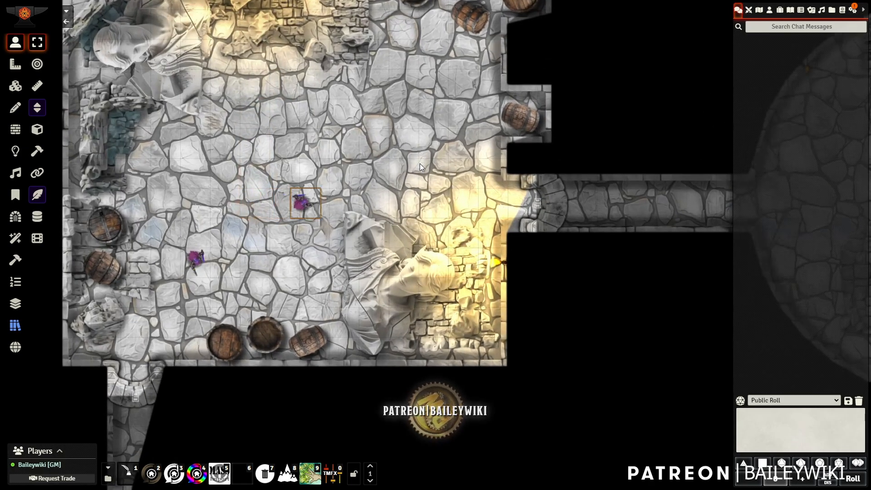
# Move the token east through the archway and corridor into the large round room, up to its broken inner wall, to check vision and lighting.
pyautogui.press('Right')
pyautogui.press('Right')
pyautogui.press('Right')
pyautogui.press('Right')
pyautogui.press('Right')
pyautogui.press('Right')
pyautogui.press('Right')
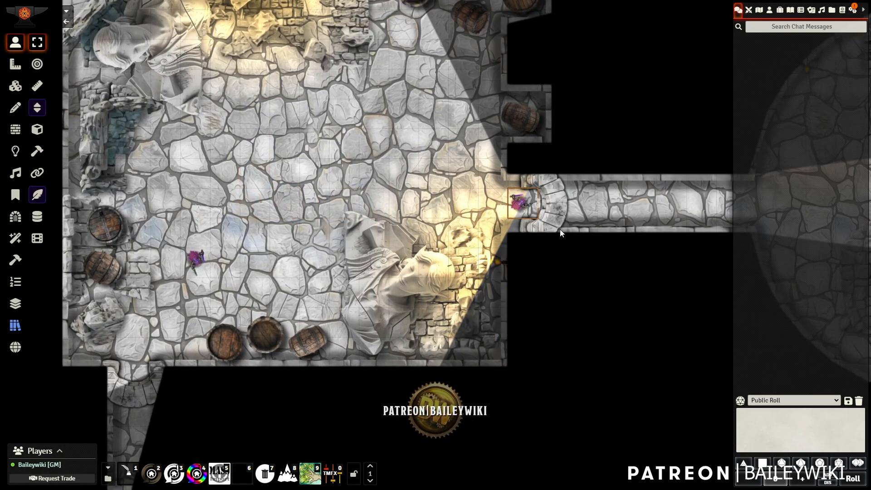
pyautogui.press('Right')
pyautogui.press('Right')
pyautogui.press('Right')
pyautogui.press('Right')
pyautogui.press('Right')
pyautogui.press('Right')
pyautogui.press('Right')
pyautogui.press('Right')
pyautogui.press('Right')
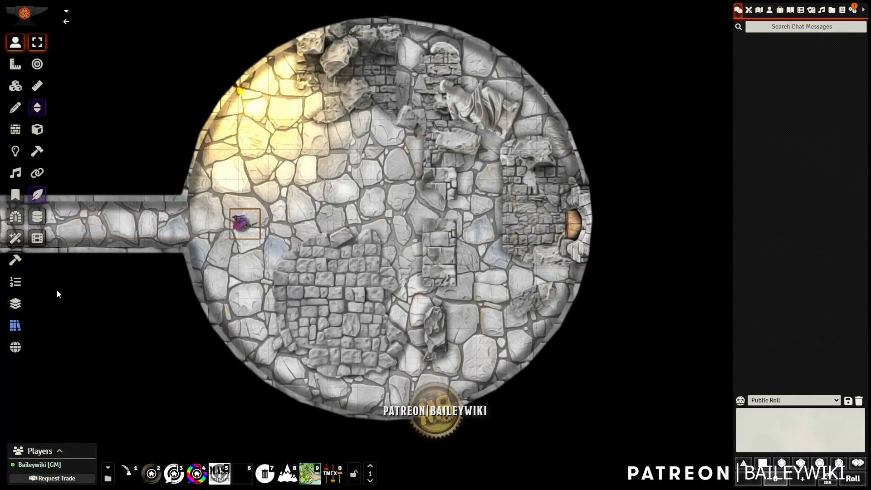
pyautogui.press('Right')
pyautogui.press('Right')
pyautogui.press('Right')
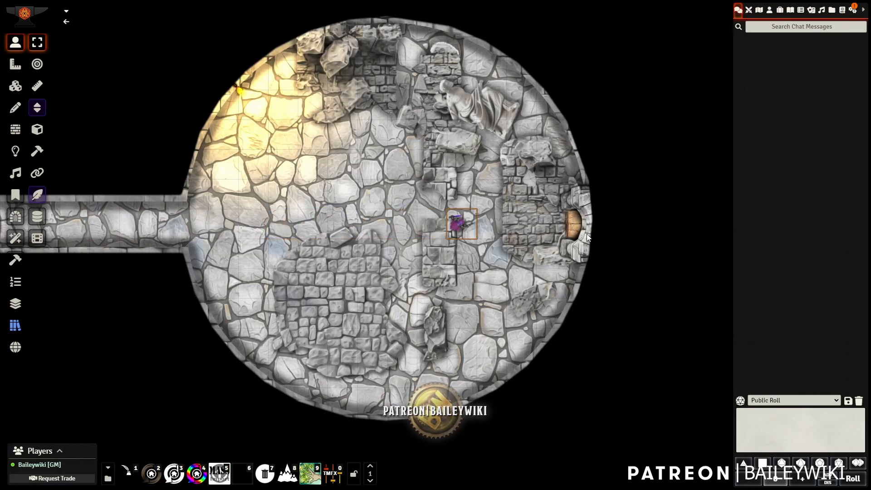
# Move the token back west through the corridor into the rectangular room, stopping at the fallen statue's north edge.
pyautogui.press('Left')
pyautogui.press('Left')
pyautogui.press('Left')
pyautogui.press('Left')
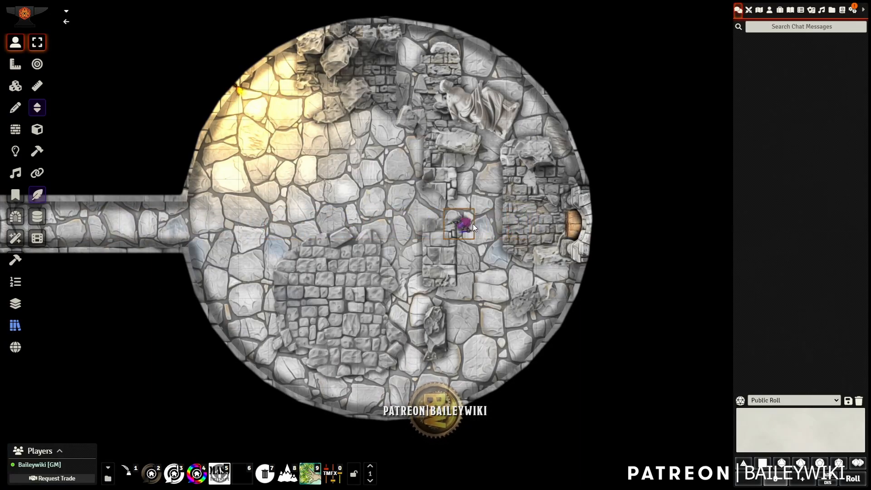
pyautogui.press('Left')
pyautogui.press('Left')
pyautogui.press('Left')
pyautogui.press('Left')
pyautogui.press('Left')
pyautogui.press('Left')
pyautogui.press('Left')
pyautogui.press('Left')
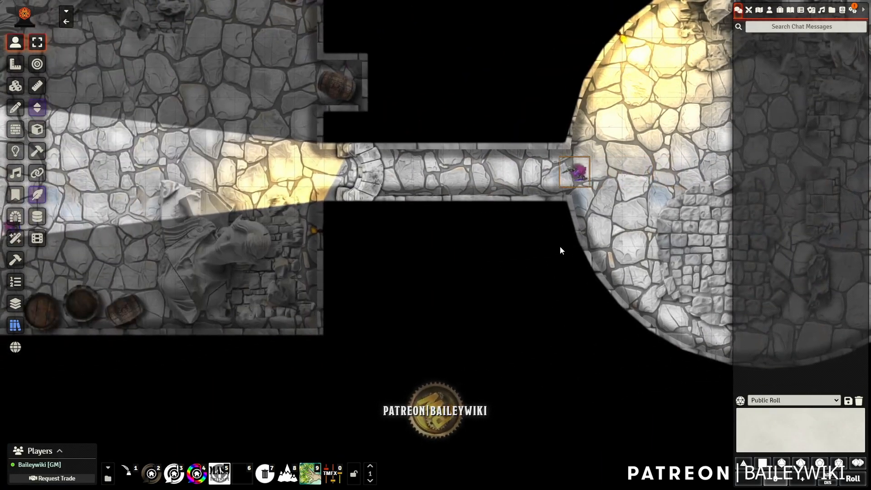
pyautogui.press('Left')
pyautogui.press('Left')
pyautogui.press('Left')
pyautogui.press('Left')
pyautogui.press('Left')
pyautogui.press('Left')
pyautogui.press('Left')
pyautogui.press('Left')
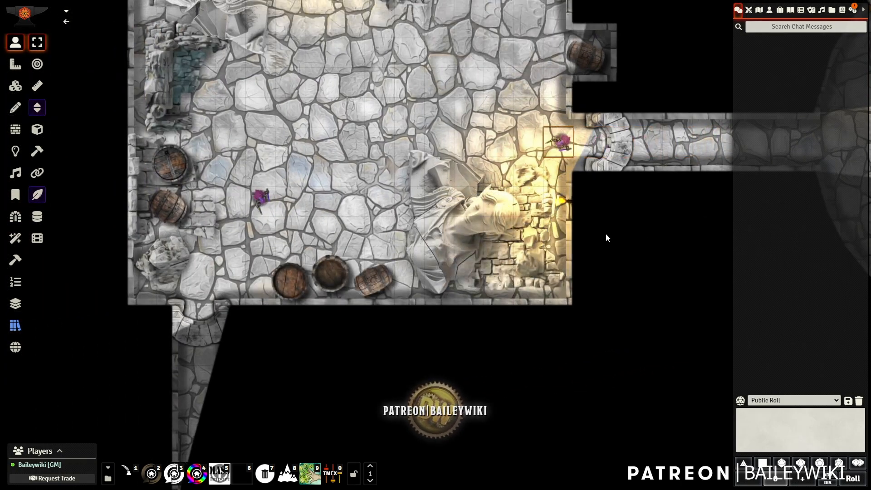
pyautogui.press('Left')
pyautogui.press('Left')
pyautogui.press('Left')
# Move the rectangular room's other token through the south archway and down the corridor to the rubble at its end.
pyautogui.click(262, 198)
pyautogui.press('Left')
pyautogui.press('Left')
pyautogui.press('Down')
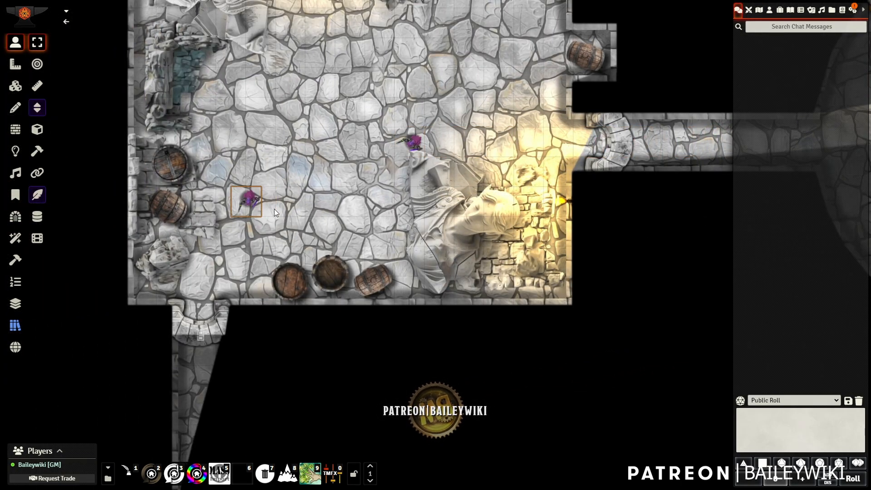
pyautogui.press('Down')
pyautogui.press('Down')
pyautogui.press('Down')
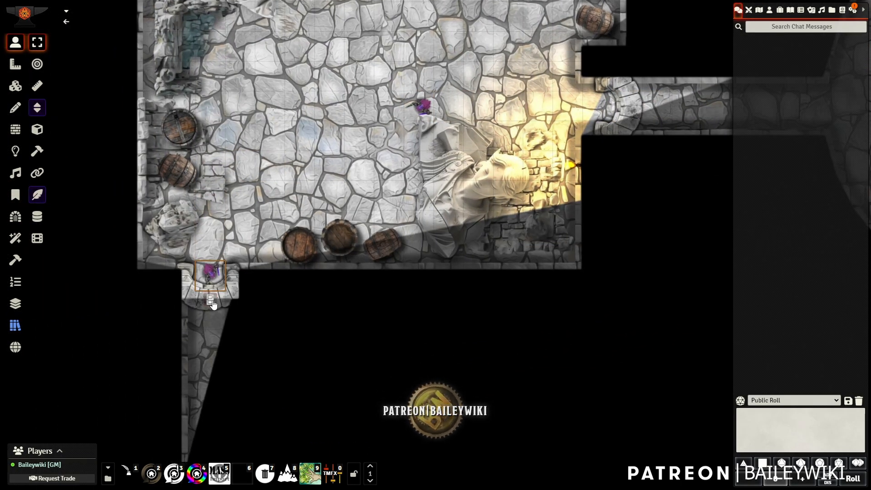
pyautogui.press('Down')
pyautogui.press('Down')
pyautogui.press('Down')
pyautogui.press('Down')
pyautogui.press('Down')
pyautogui.press('Down')
pyautogui.press('Down')
pyautogui.press('Down')
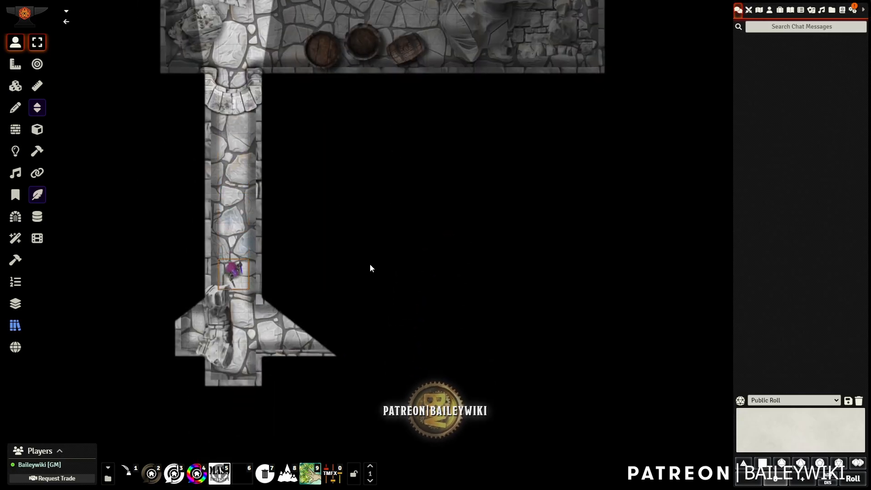
# Move the token east along the lower corridor, past the torchlit archway, and into the small round room beside the other token.
pyautogui.press('Right')
pyautogui.press('Right')
pyautogui.press('Right')
pyautogui.press('Right')
pyautogui.press('Right')
pyautogui.press('Right')
pyautogui.press('Right')
pyautogui.press('Right')
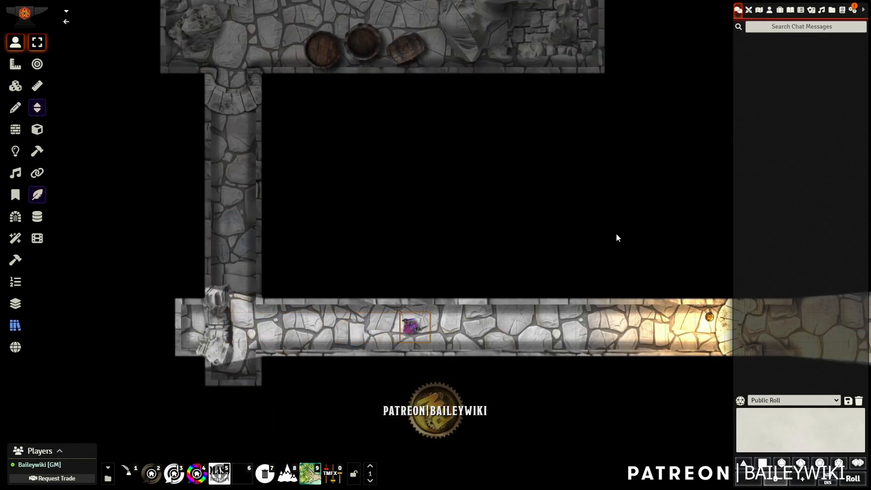
pyautogui.press('Right')
pyautogui.press('Right')
pyautogui.press('Right')
pyautogui.press('Right')
pyautogui.press('Right')
pyautogui.press('Right')
pyautogui.press('Right')
pyautogui.press('Right')
pyautogui.press('Right')
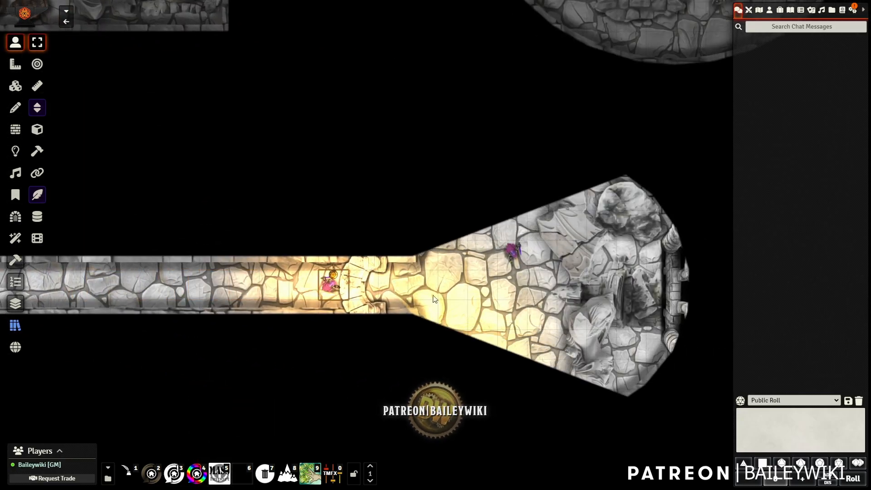
pyautogui.press('Right')
pyautogui.press('Right')
pyautogui.press('Right')
pyautogui.press('Right')
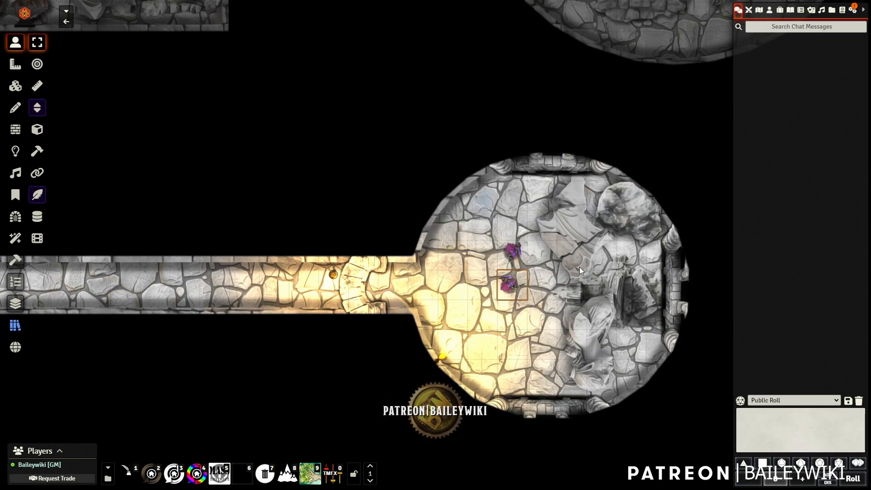
# Switch to the tile layer and examine the rectangular room's tiles, rubble, barrels and torch lighting up close.
pyautogui.click(17, 88)
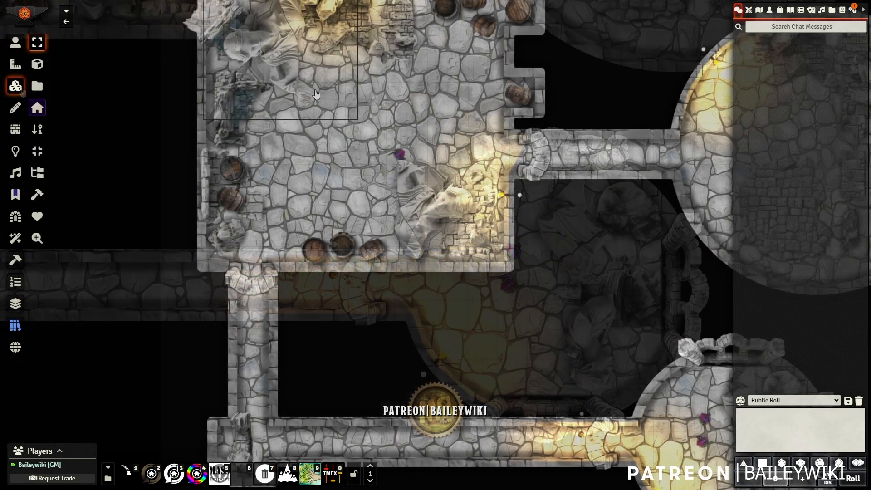
pyautogui.scroll(3, 313, 78)
pyautogui.scroll(5, 313, 78)
pyautogui.moveTo(313, 78); pyautogui.dragTo(327, 152)
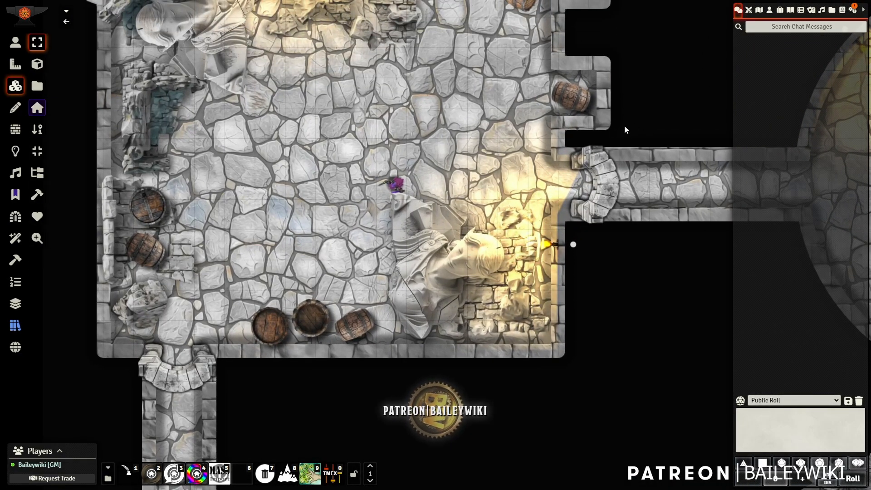
pyautogui.scroll(-3, 593, 130)
pyautogui.scroll(3, 594, 130)
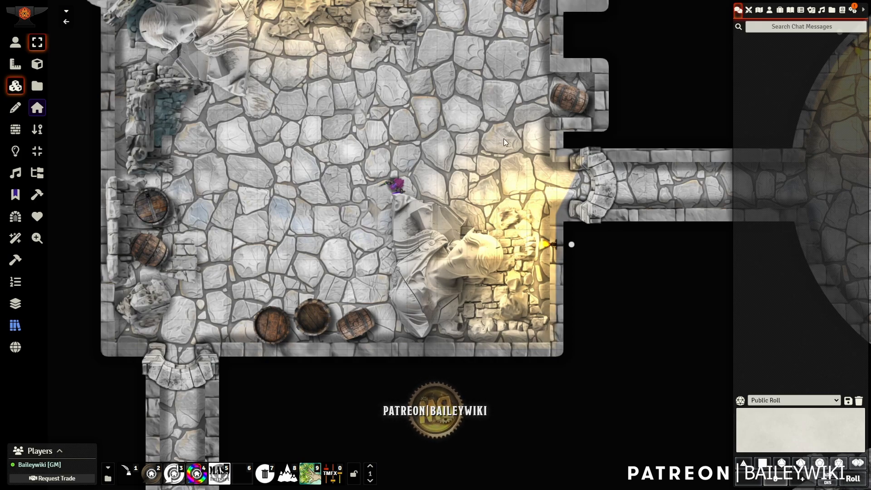
pyautogui.moveTo(509, 140); pyautogui.dragTo(531, 156)
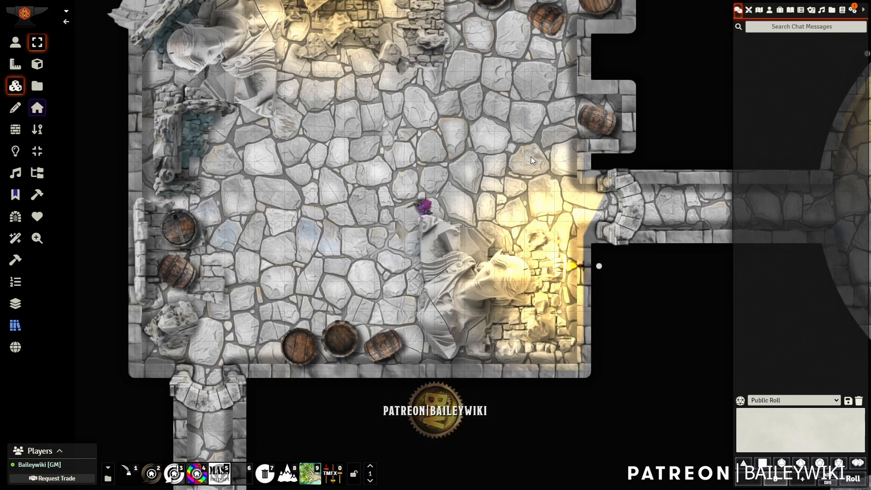
pyautogui.scroll(3, 531, 156)
pyautogui.scroll(-3, 531, 147)
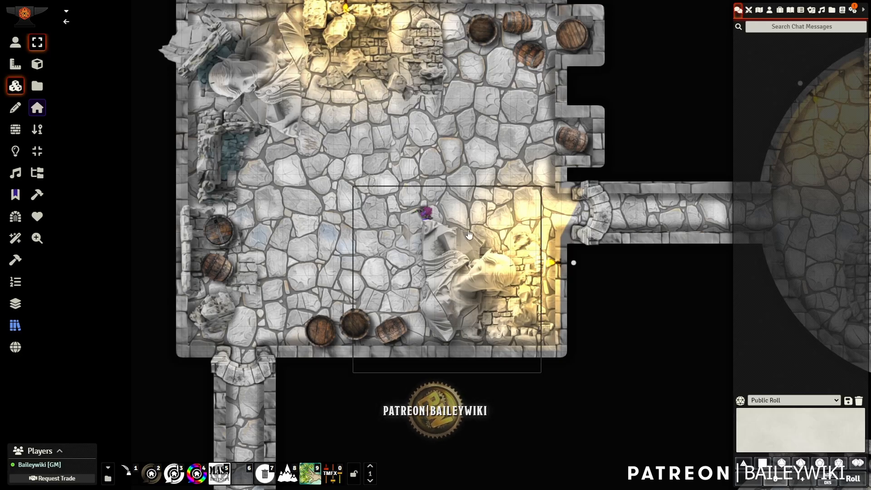
pyautogui.moveTo(445, 136); pyautogui.dragTo(457, 130)
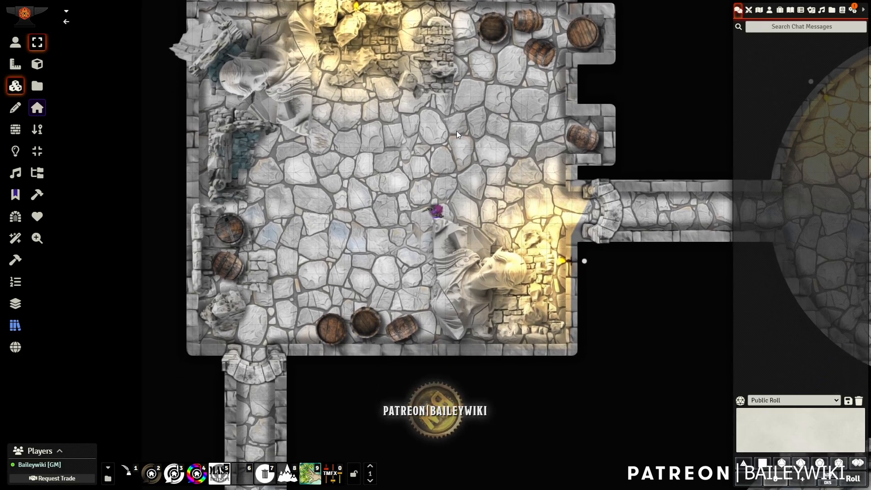
# Find the "F - 04 - Import FX Presets (local)" macro by searching for "import" and assign it to slot 8 of hotbar page 4.
pyautogui.click(370, 481)
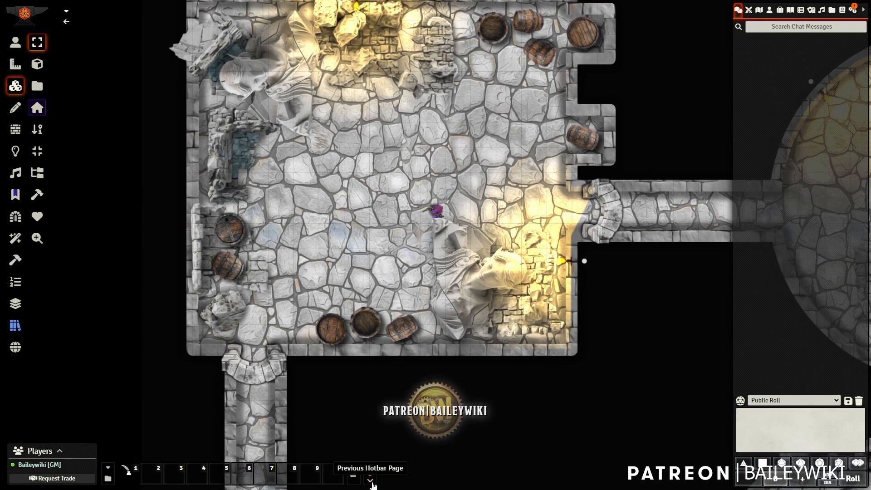
pyautogui.click(371, 467)
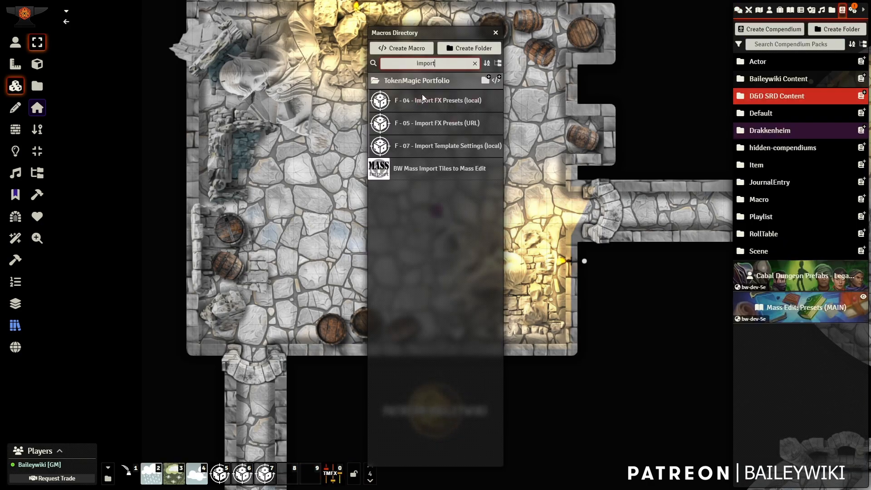
pyautogui.moveTo(429, 103); pyautogui.dragTo(294, 484)
# Run the local FX preset import macro to view its preset files, and close the file picker and macro directory without importing.
pyautogui.click(292, 481)
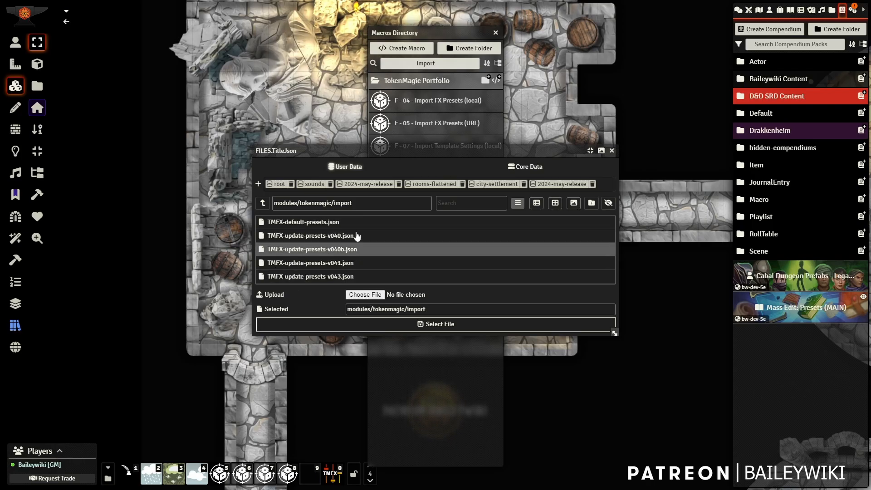
pyautogui.click(612, 151)
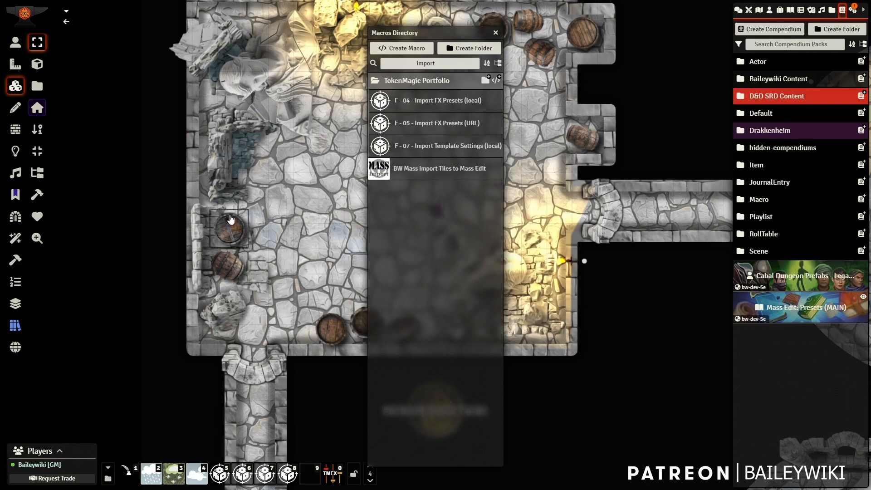
pyautogui.click(496, 32)
pyautogui.scroll(4, 355, 305)
pyautogui.scroll(-3, 355, 292)
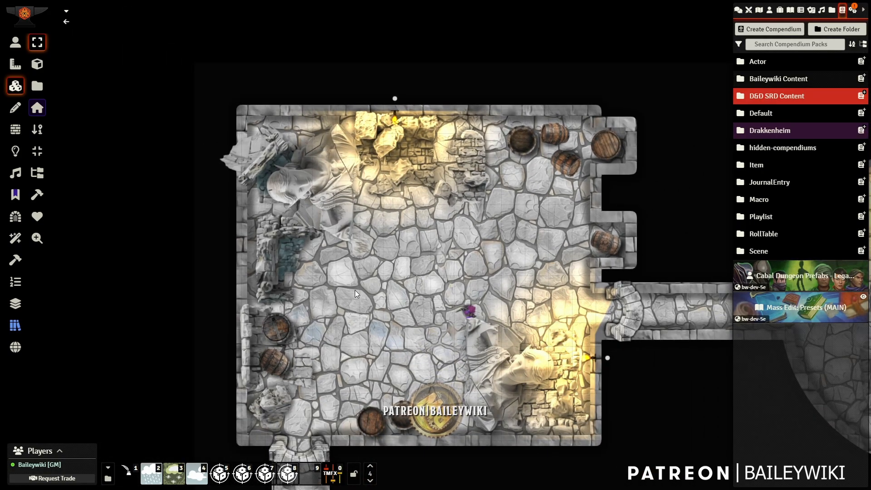
pyautogui.scroll(-4, 339, 268)
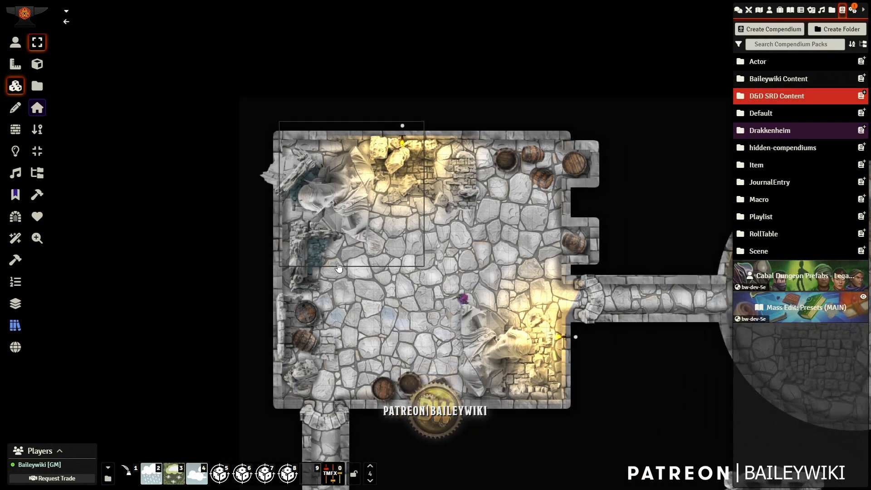
pyautogui.scroll(5, 342, 295)
pyautogui.scroll(4, 345, 309)
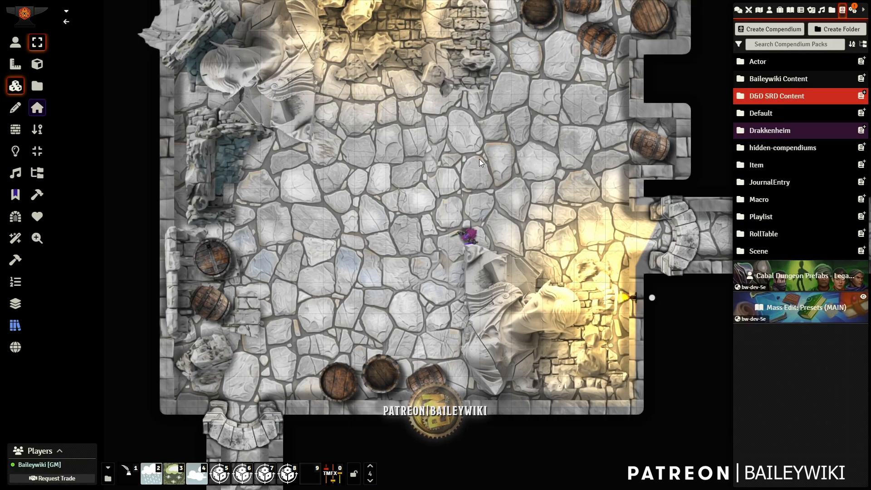
pyautogui.scroll(-2, 479, 158)
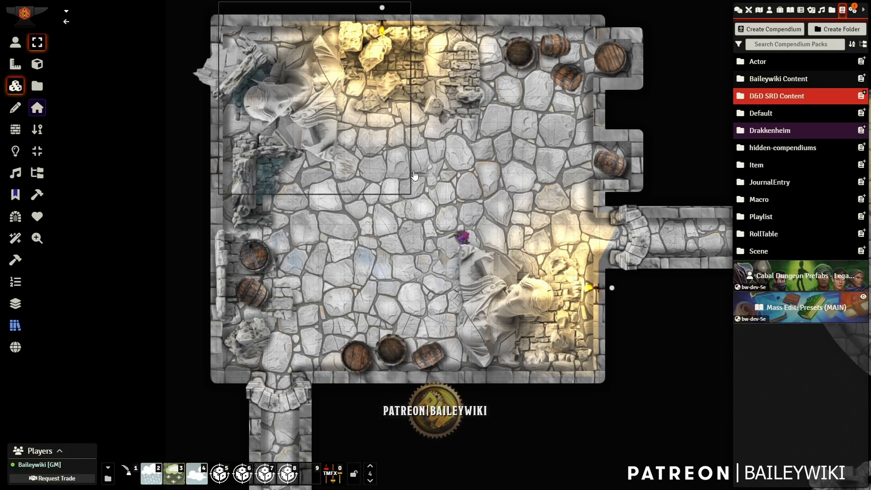
# Open the placeable presets and browse the measured template and drawing types, ending on the tile presets.
pyautogui.click(15, 326)
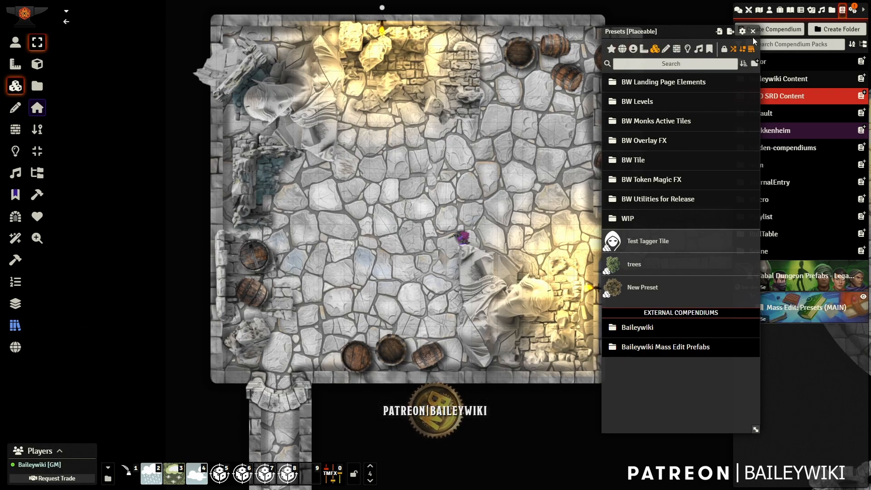
pyautogui.click(623, 50)
pyautogui.click(645, 50)
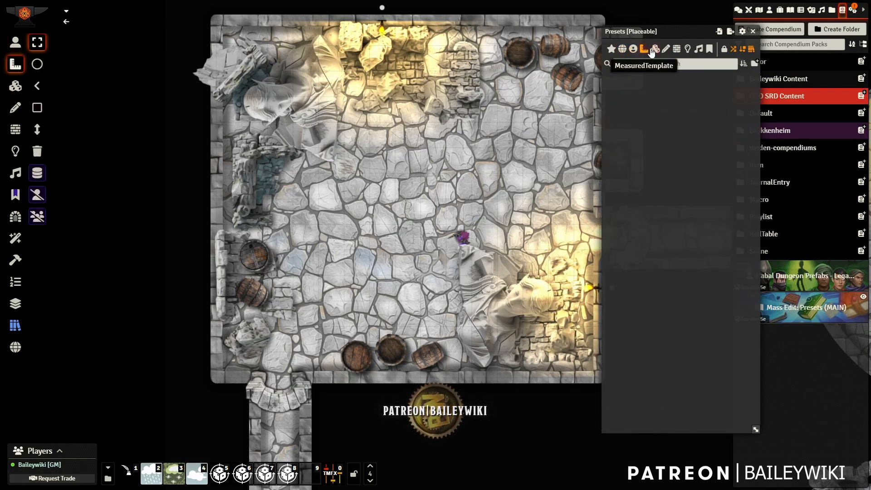
pyautogui.click(655, 50)
pyautogui.click(665, 50)
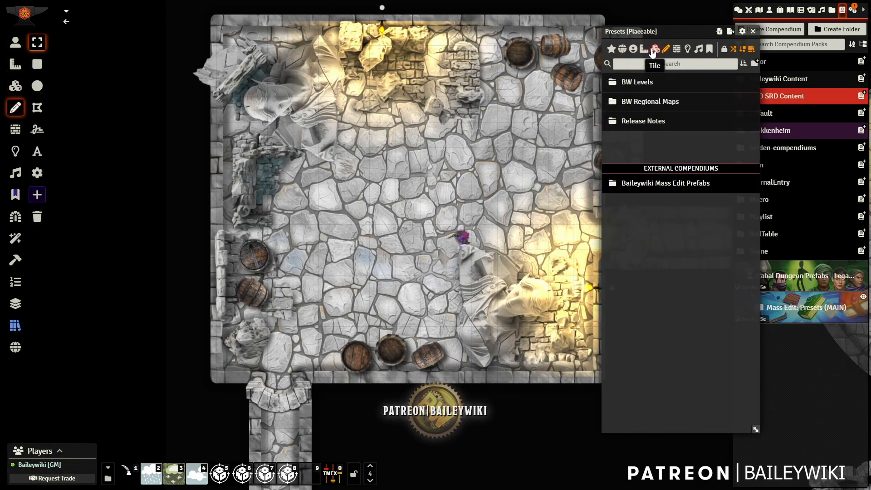
pyautogui.click(654, 50)
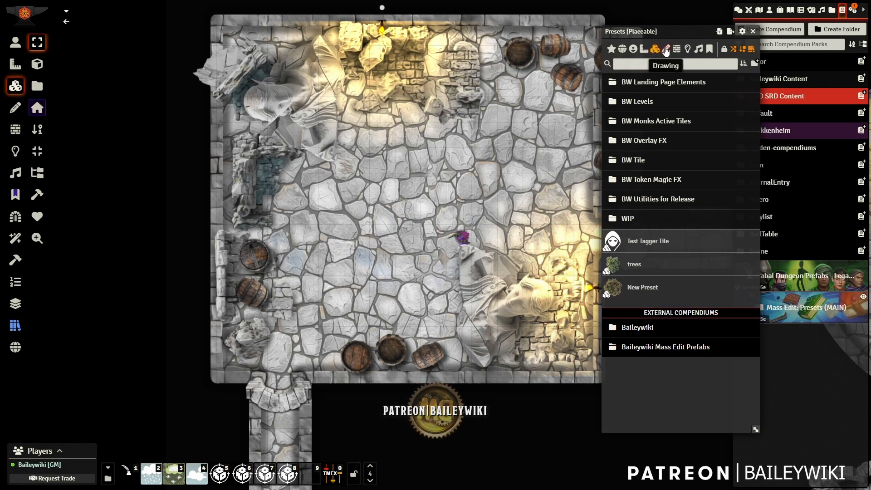
# Search the tile presets for "tree" and look through the matching presets.
pyautogui.write('tree')
pyautogui.scroll(-10, 670, 231)
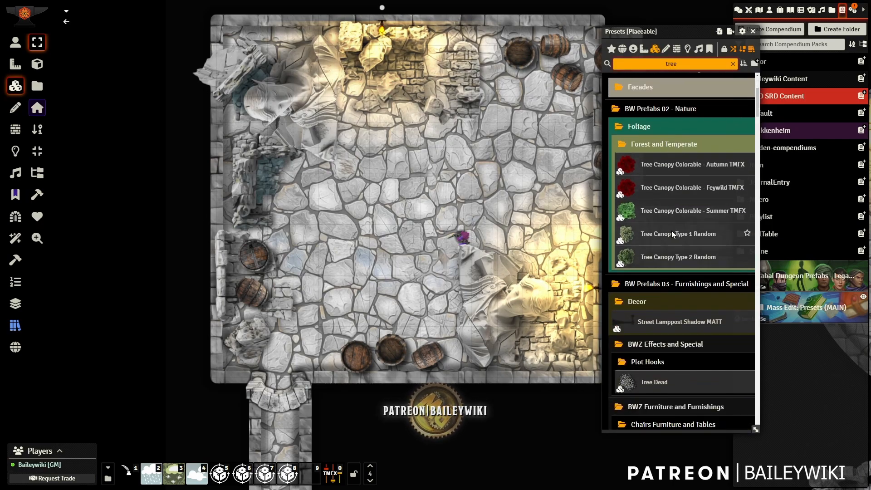
pyautogui.scroll(-10, 671, 235)
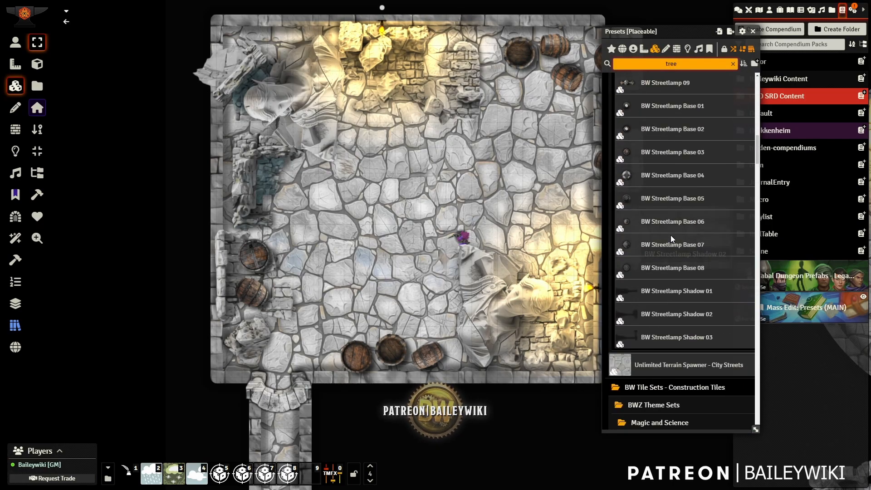
# Select the BW Plant Tree 01 to 05 presets under Tree Canopies, start the brush with them, and move its window onto the map.
pyautogui.scroll(-15, 671, 235)
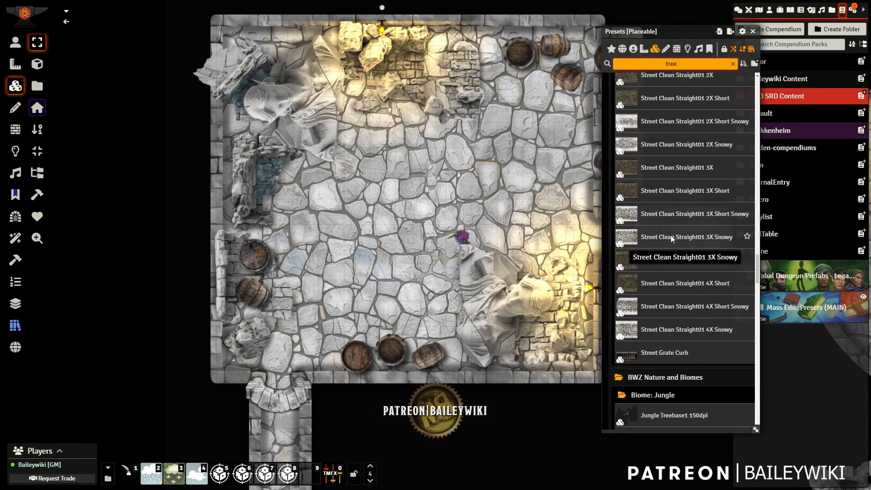
pyautogui.scroll(-15, 671, 236)
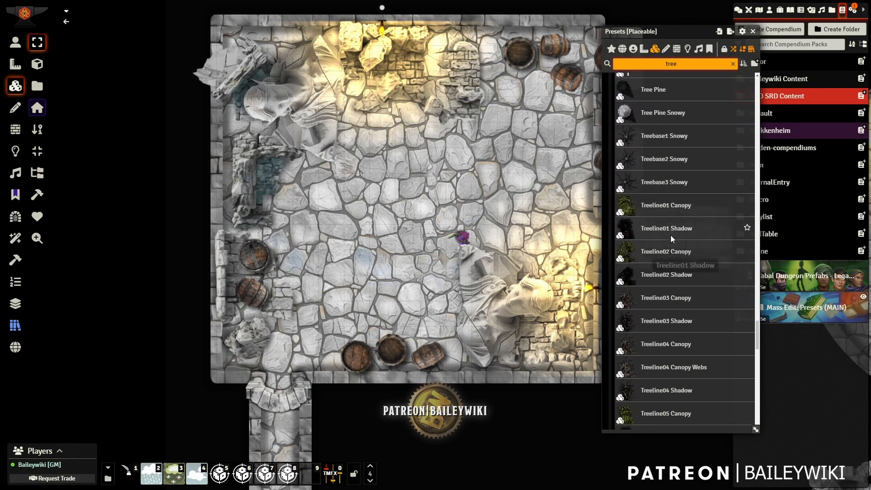
pyautogui.scroll(-5, 671, 240)
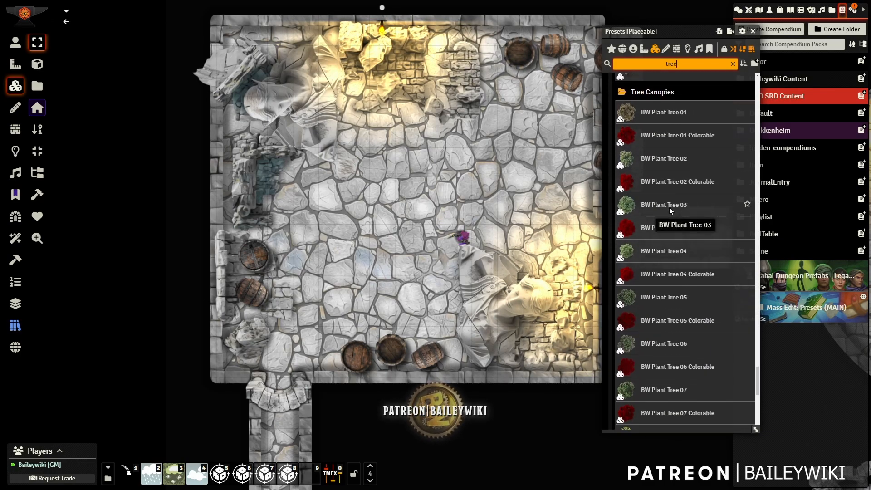
pyautogui.click(651, 114)
pyautogui.keyDown('ctrl'); pyautogui.click(675, 161); pyautogui.keyUp('ctrl')
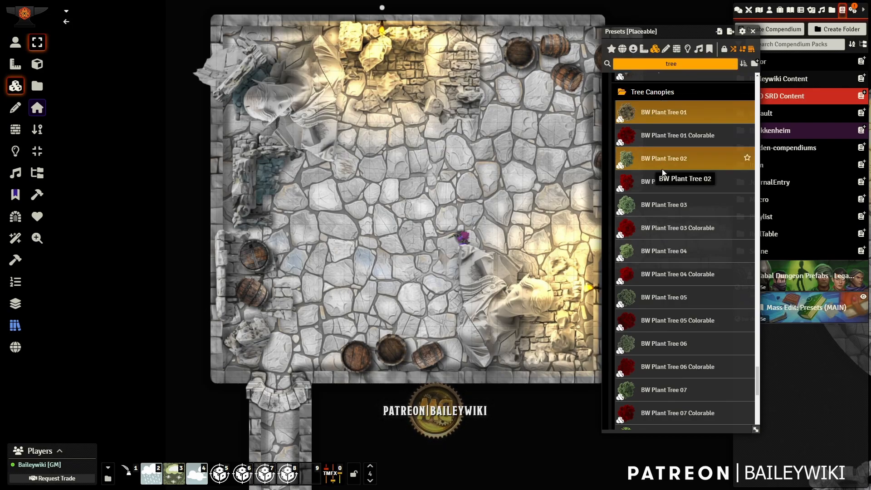
pyautogui.keyDown('ctrl'); pyautogui.click(656, 202); pyautogui.keyUp('ctrl')
pyautogui.keyDown('ctrl'); pyautogui.click(668, 249); pyautogui.keyUp('ctrl')
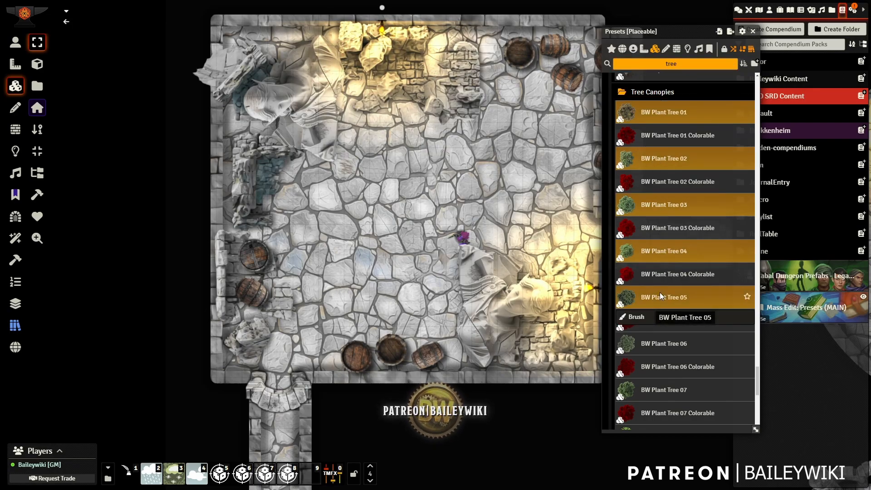
pyautogui.rightClick(660, 295)
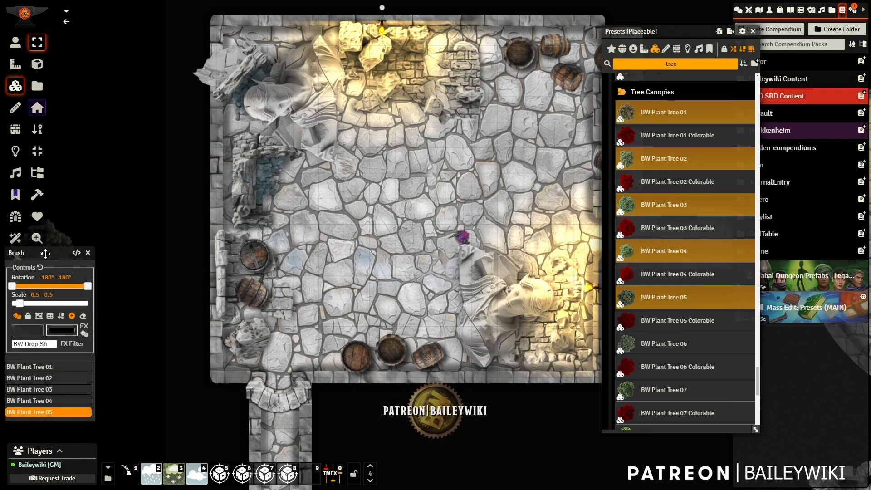
pyautogui.moveTo(45, 254)
pyautogui.mouseDown()
pyautogui.moveTo(189, 171)
pyautogui.moveTo(191, 132)
pyautogui.mouseUp()
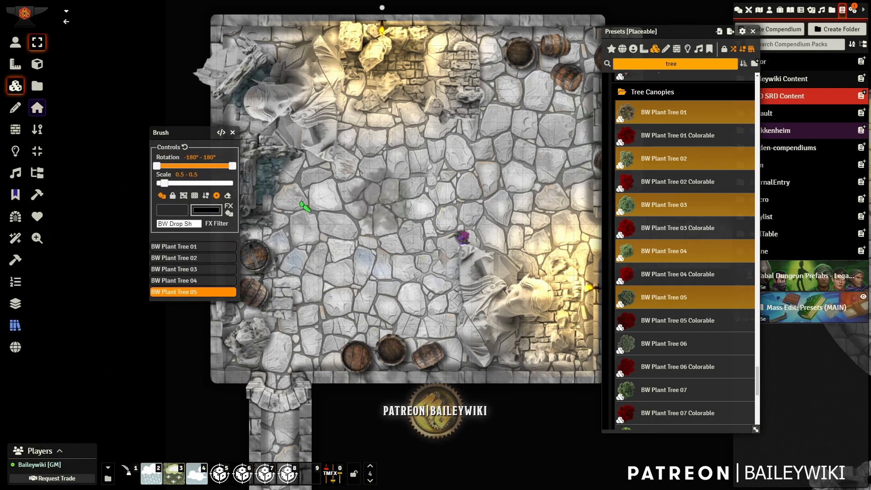
# Reset the brush controls to their defaults and set the rotation range from -130° to 109°.
pyautogui.scroll(3, 334, 156)
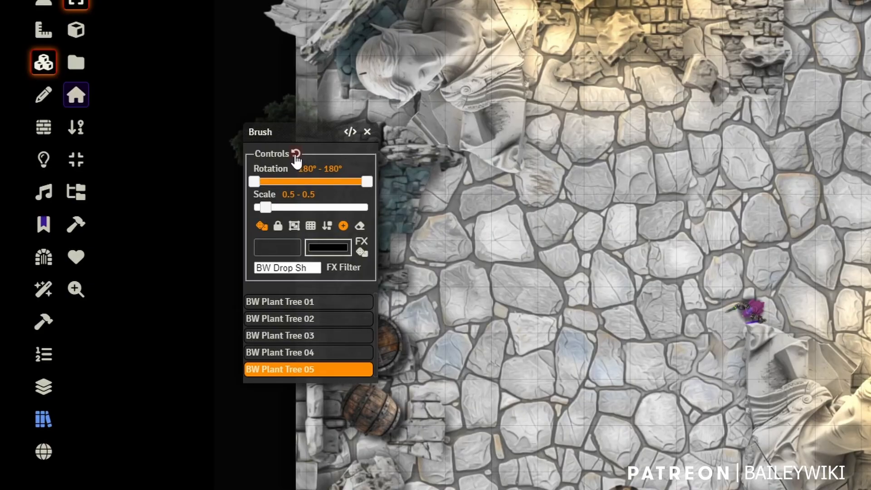
pyautogui.click(184, 147)
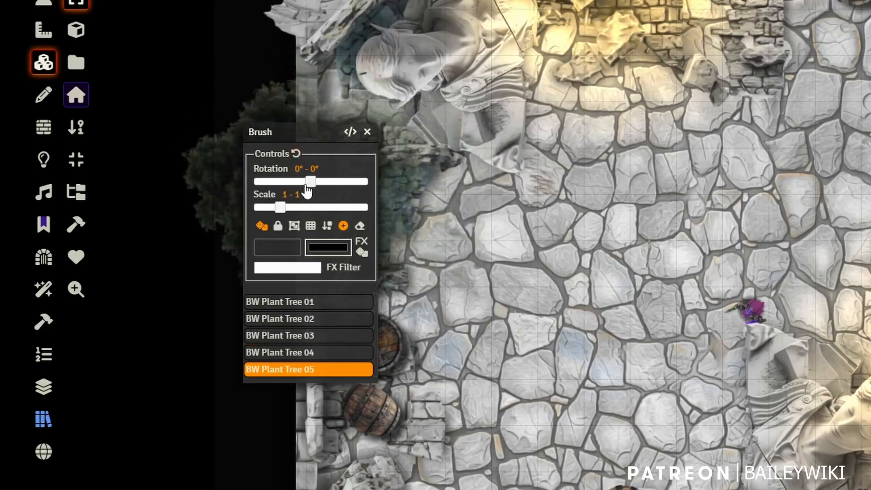
pyautogui.moveTo(308, 189)
pyautogui.mouseDown()
pyautogui.moveTo(269, 190)
pyautogui.moveTo(345, 181)
pyautogui.mouseUp()
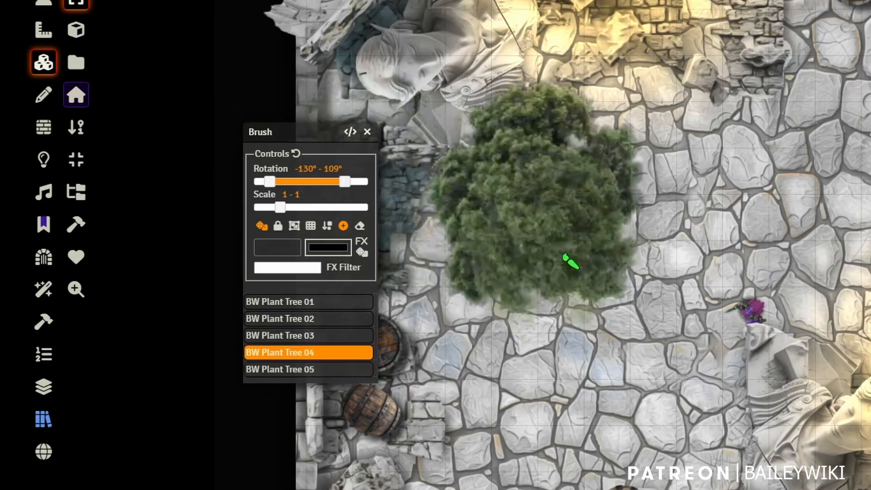
# Paint a few trial trees on the stone floor with the random rotation range, and undo them.
pyautogui.click(688, 235)
pyautogui.click(720, 162)
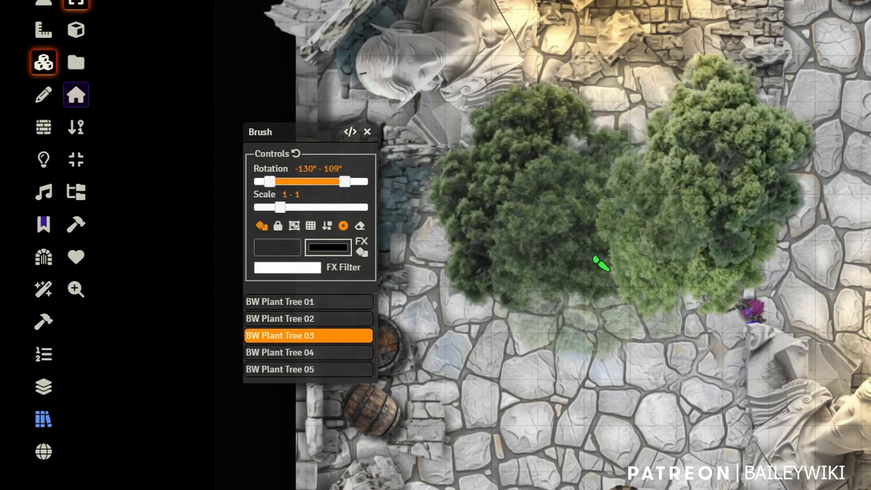
pyautogui.hotkey('ctrl', 'z')
pyautogui.hotkey('ctrl', 'z')
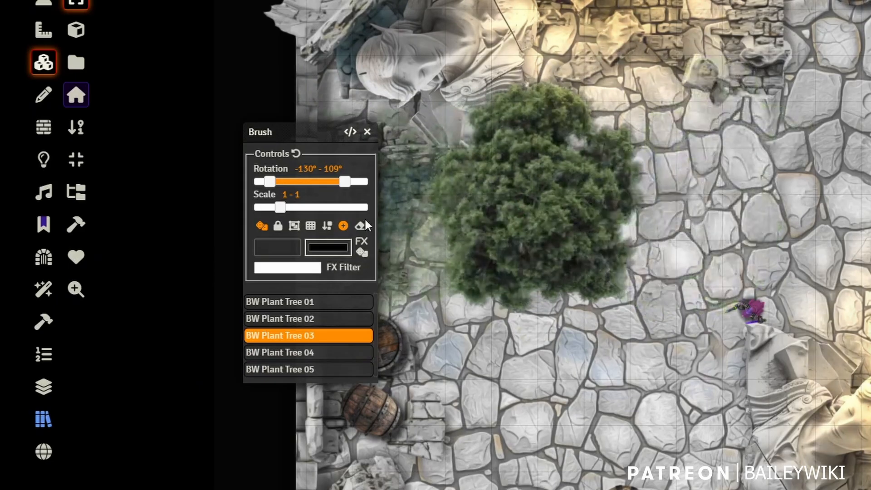
pyautogui.hotkey('ctrl', 'z')
# Set the brush scale range to 0.57 - 1.96, paint overlapping trial trees across the floor, and undo them.
pyautogui.moveTo(279, 208); pyautogui.dragTo(308, 207)
pyautogui.click(545, 197)
pyautogui.click(712, 254)
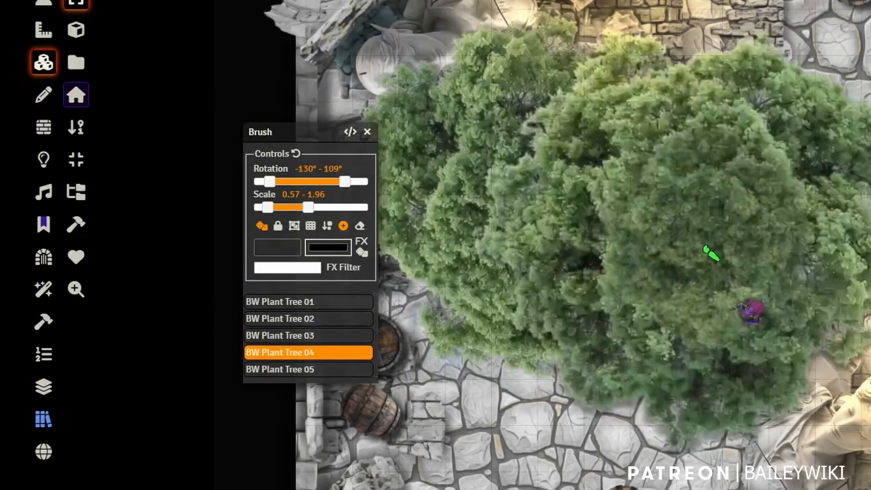
pyautogui.click(585, 370)
pyautogui.click(548, 215)
pyautogui.click(653, 58)
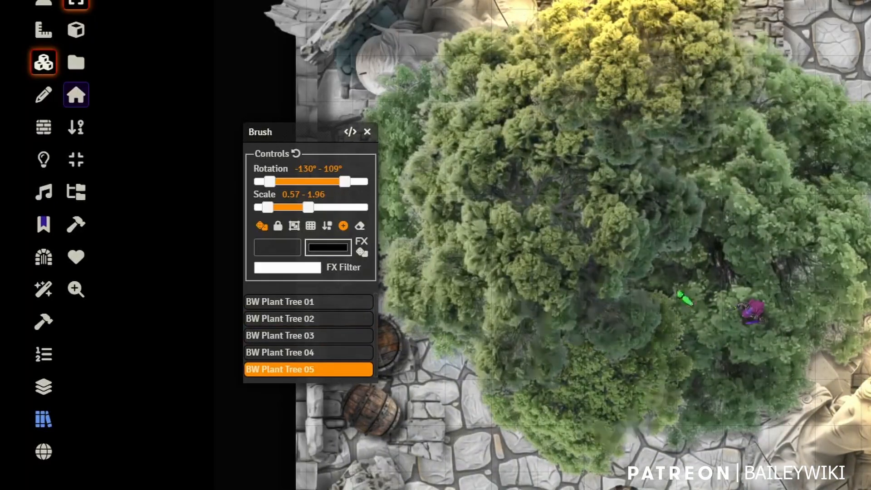
pyautogui.hotkey('ctrl', 'z')
pyautogui.hotkey('ctrl', 'z')
pyautogui.hotkey('ctrl', 'z')
pyautogui.hotkey('ctrl', 'z')
pyautogui.hotkey('ctrl', 'z')
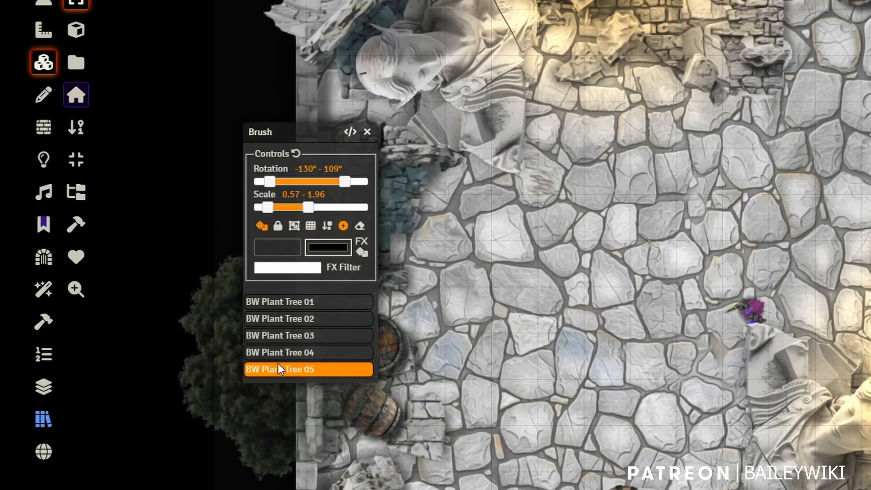
# Switch the brush through BW Plant Tree 01 to 04, and remove BW Plant Tree 01 from the brush's preset list.
pyautogui.click(282, 303)
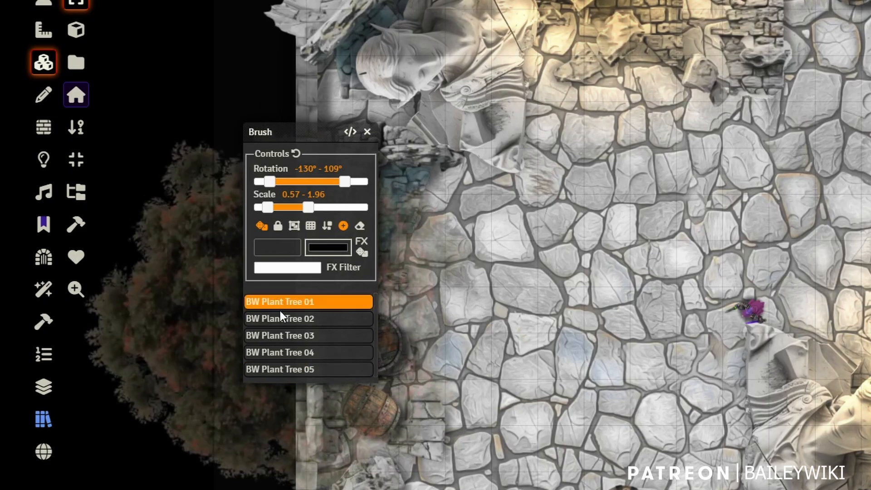
pyautogui.click(291, 319)
pyautogui.click(303, 335)
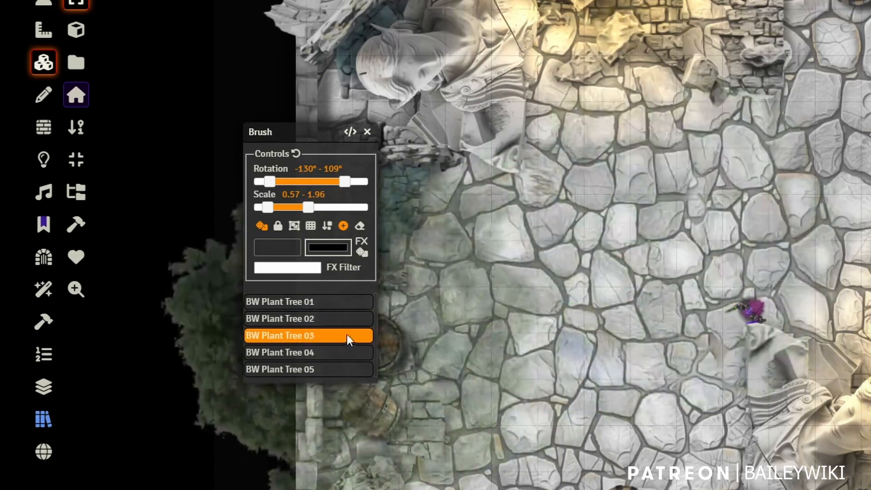
pyautogui.click(309, 353)
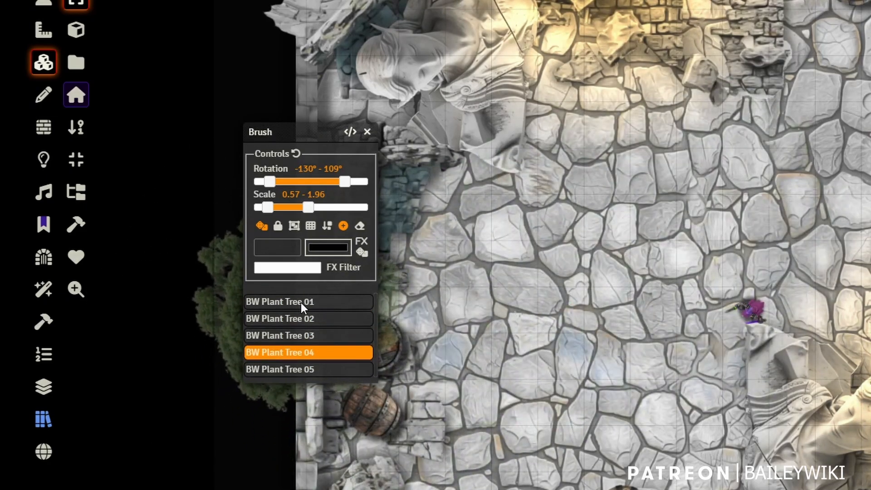
pyautogui.scroll(-1, 295, 313)
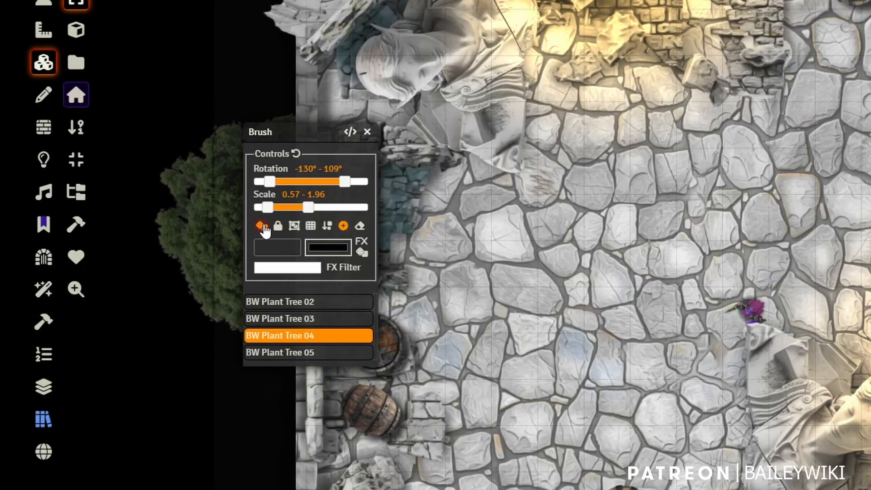
# Paint several trial trees on the floor with random preset selection, and undo all but the first one.
pyautogui.click(263, 227)
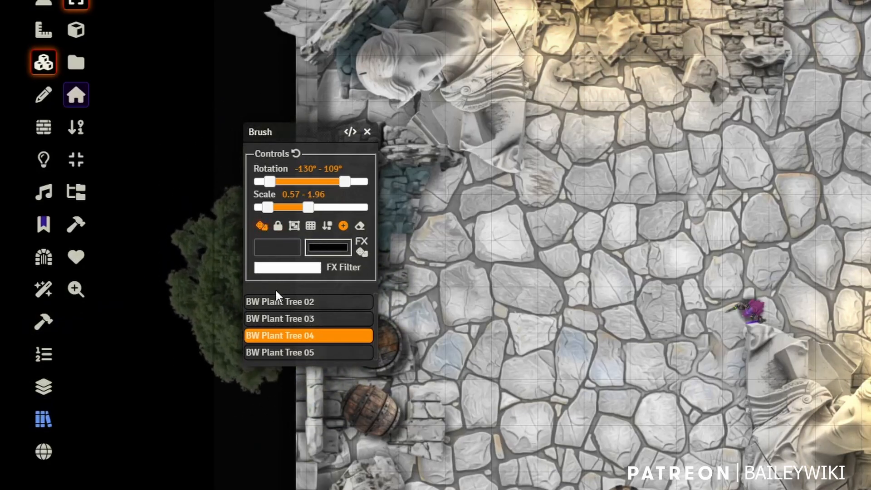
pyautogui.click(527, 225)
pyautogui.click(629, 266)
pyautogui.click(560, 330)
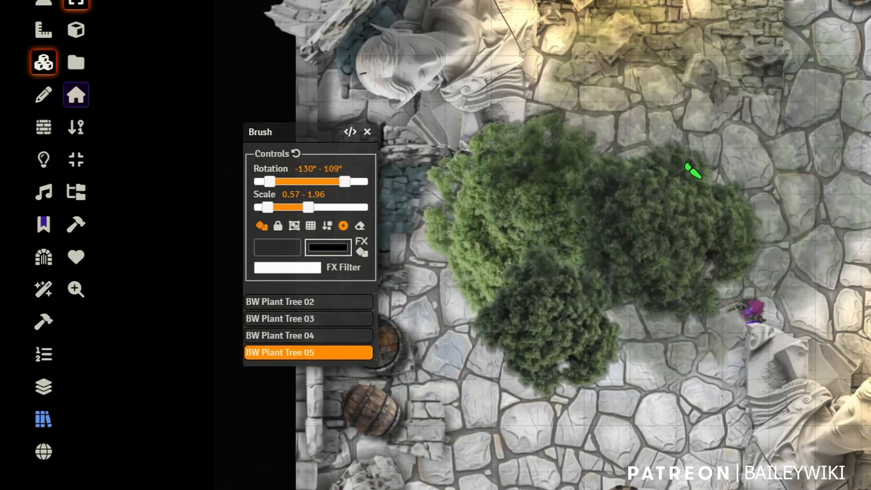
pyautogui.click(693, 169)
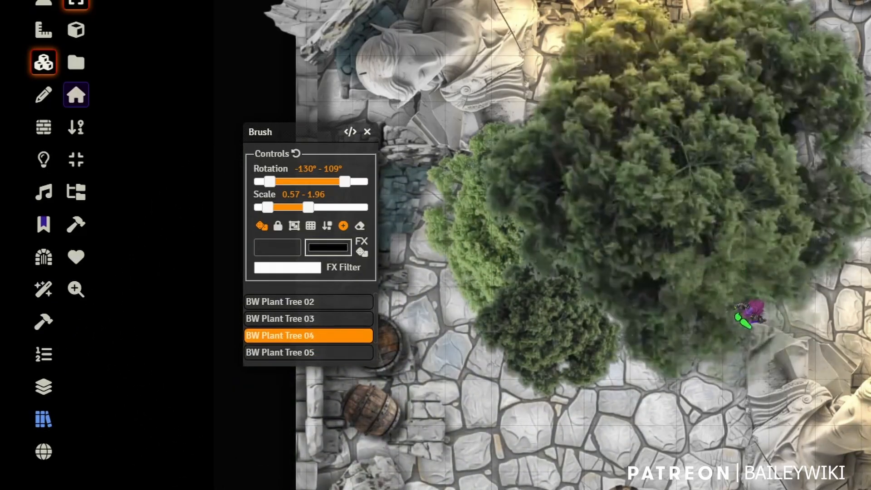
pyautogui.click(745, 311)
pyautogui.hotkey('ctrl', 'z')
pyautogui.hotkey('ctrl', 'z')
pyautogui.hotkey('ctrl', 'z')
pyautogui.hotkey('ctrl', 'z')
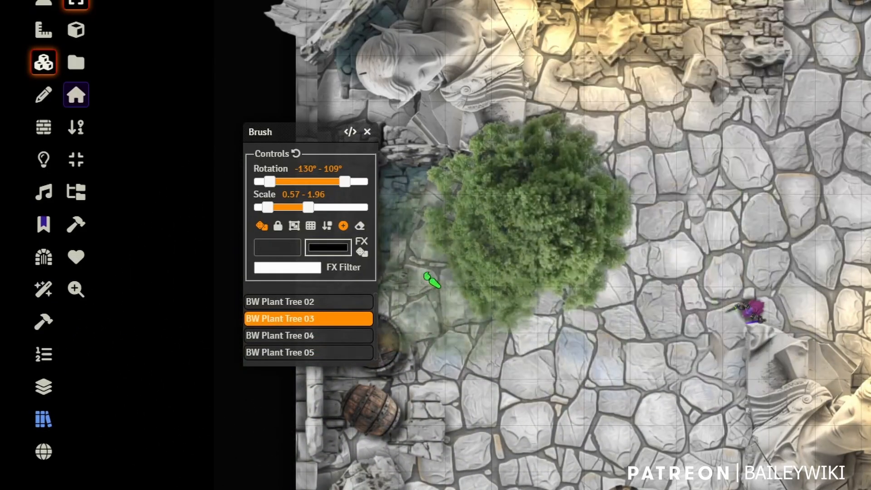
# Turn off the brush's random preset selection, paint a few trees in list order, and undo them.
pyautogui.click(708, 148)
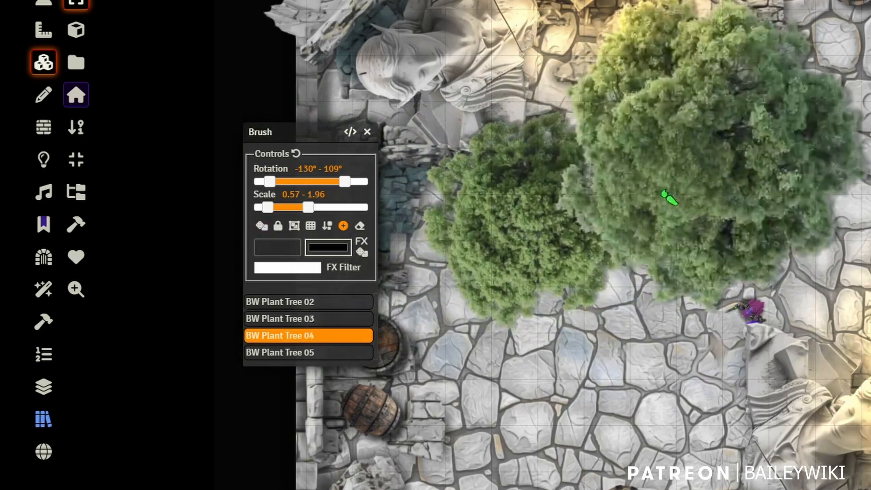
pyautogui.click(604, 277)
pyautogui.click(533, 308)
pyautogui.hotkey('ctrl', 'z')
pyautogui.hotkey('ctrl', 'z')
pyautogui.hotkey('ctrl', 'z')
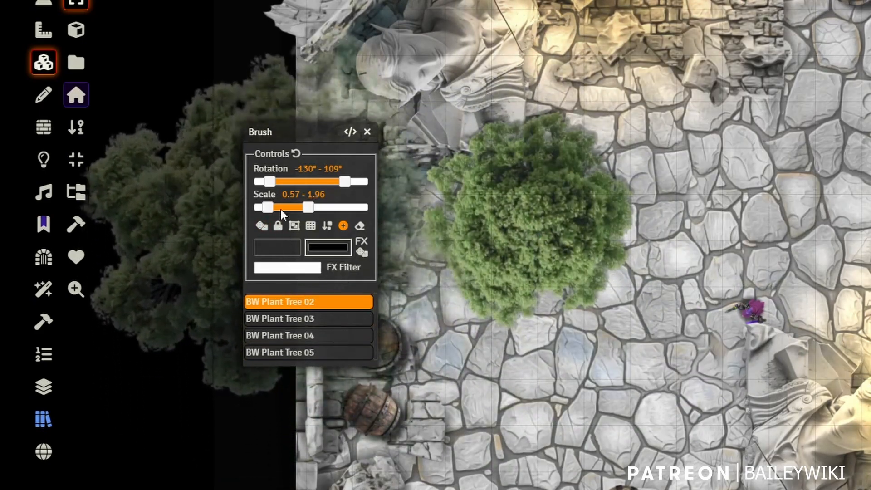
# Lock the brush to BW Plant Tree 02, paint a spread of these trees over the floor, and undo them.
pyautogui.click(278, 227)
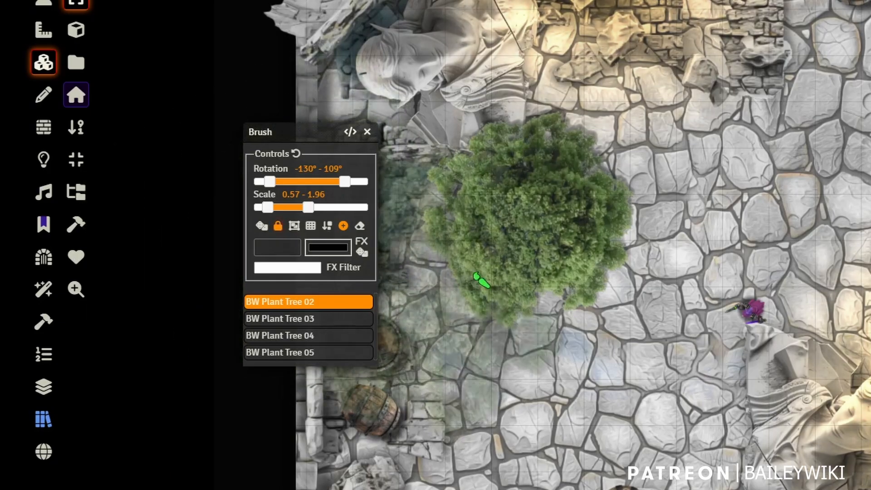
pyautogui.moveTo(597, 384)
pyautogui.mouseDown()
pyautogui.moveTo(522, 362)
pyautogui.moveTo(510, 287)
pyautogui.moveTo(654, 247)
pyautogui.moveTo(759, 135)
pyautogui.moveTo(665, 228)
pyautogui.moveTo(626, 311)
pyautogui.moveTo(422, 277)
pyautogui.moveTo(685, 271)
pyautogui.moveTo(687, 355)
pyautogui.moveTo(554, 413)
pyautogui.moveTo(477, 214)
pyautogui.moveTo(495, 159)
pyautogui.mouseUp()
pyautogui.click(494, 158)
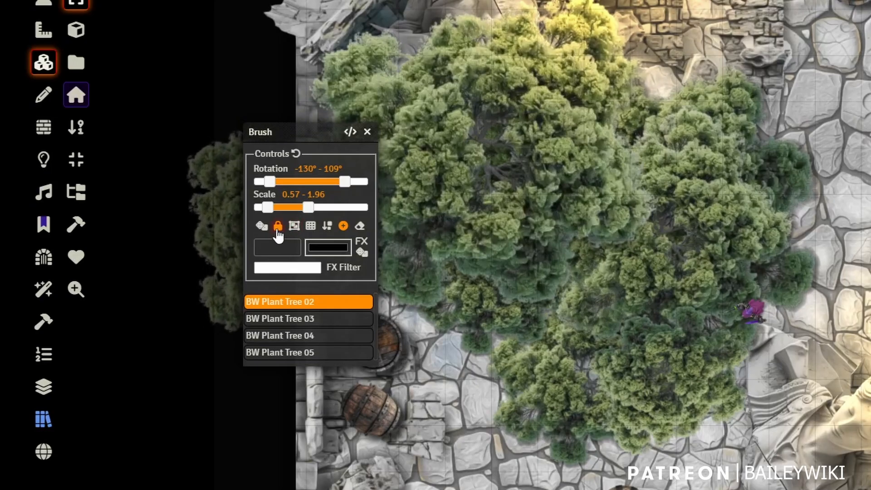
pyautogui.hotkey('ctrl', 'z')
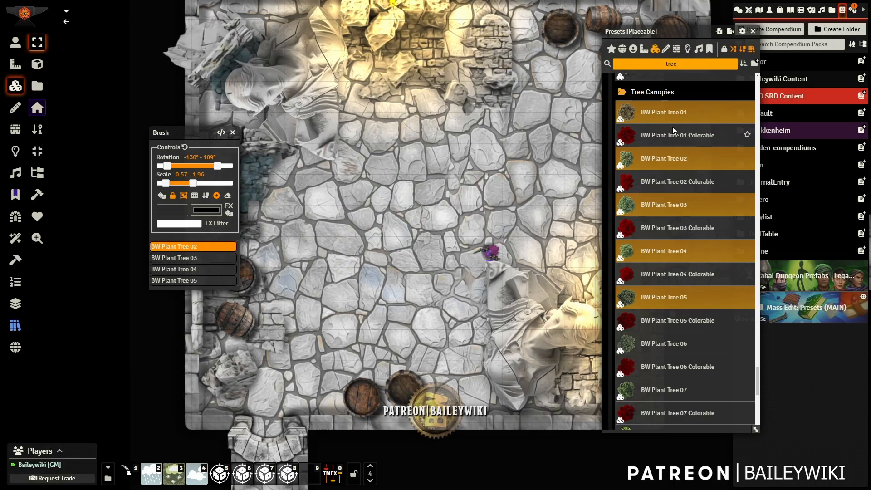
# Paint five grouped BW Plant Tree 02 canopies of varying sizes across the stone floor.
pyautogui.click(355, 166)
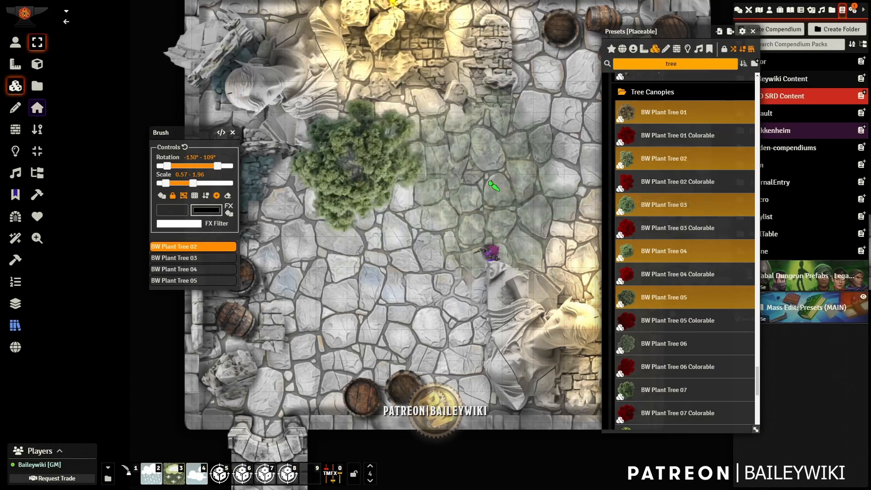
pyautogui.click(489, 184)
pyautogui.click(433, 293)
pyautogui.click(302, 338)
pyautogui.click(355, 264)
# Select the whole group of painted trees, shift it across the floor, and delete it.
pyautogui.click(326, 152)
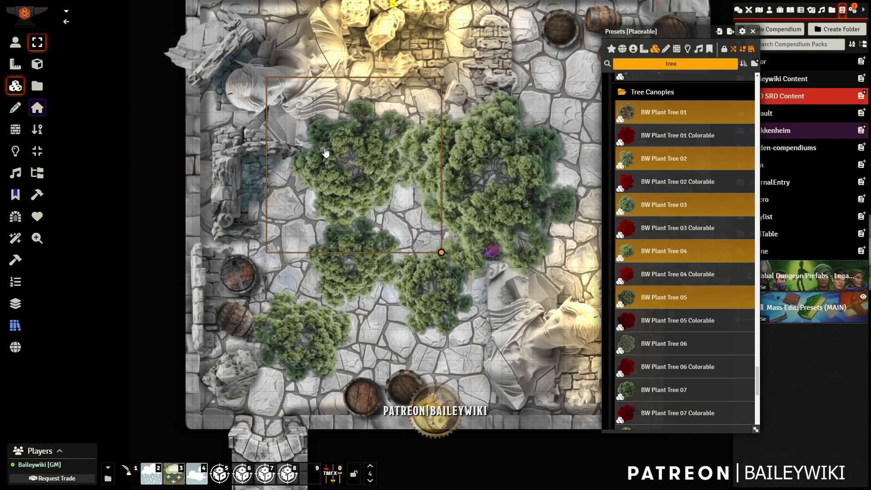
pyautogui.keyDown('shift'); pyautogui.click(498, 214); pyautogui.keyUp('shift')
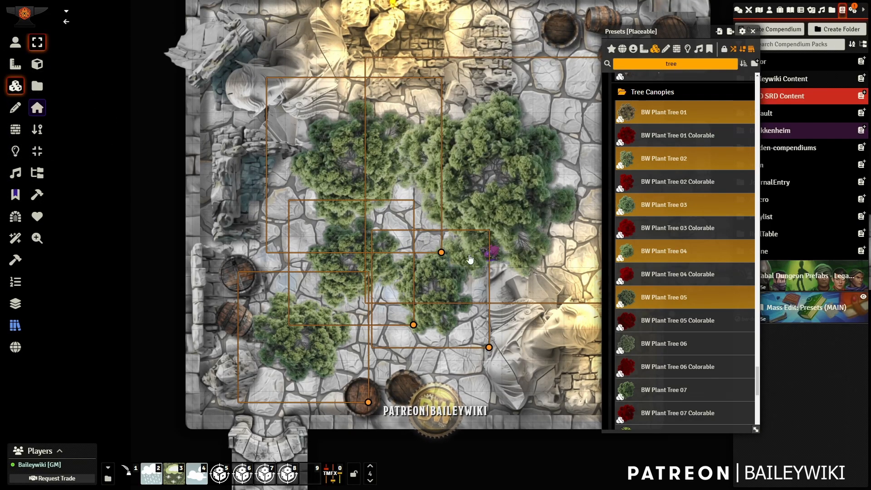
pyautogui.moveTo(482, 223); pyautogui.dragTo(711, 255)
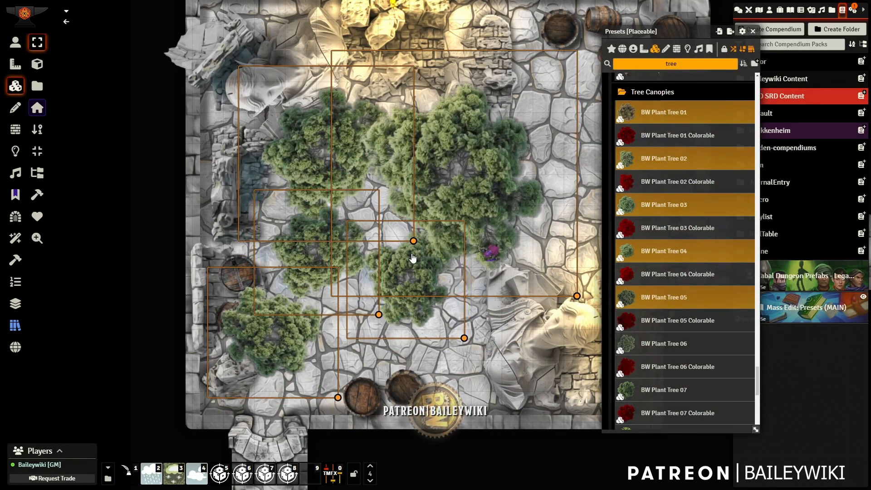
pyautogui.press('Delete')
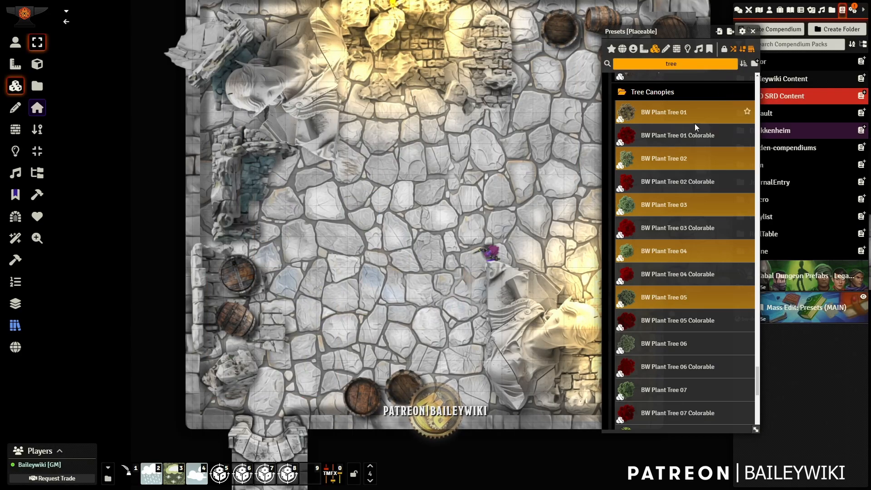
# Restart the brush with the selected BW Plant Tree 01 to 05 presets, paint trial trees across the floor, and undo them.
pyautogui.rightClick(657, 112)
pyautogui.click(626, 131)
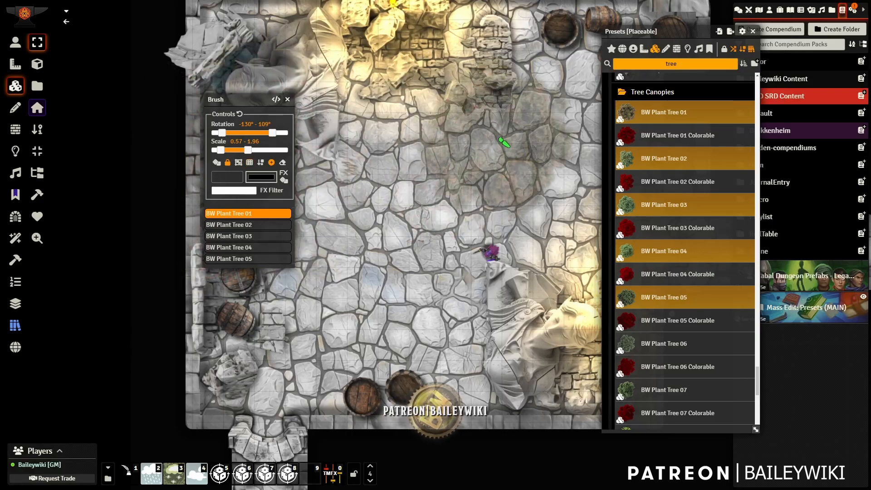
pyautogui.moveTo(258, 326)
pyautogui.mouseDown()
pyautogui.moveTo(389, 357)
pyautogui.moveTo(418, 340)
pyautogui.moveTo(477, 204)
pyautogui.moveTo(491, 240)
pyautogui.mouseUp()
pyautogui.hotkey('ctrl', 'z')
pyautogui.hotkey('ctrl', 'z')
pyautogui.hotkey('ctrl', 'z')
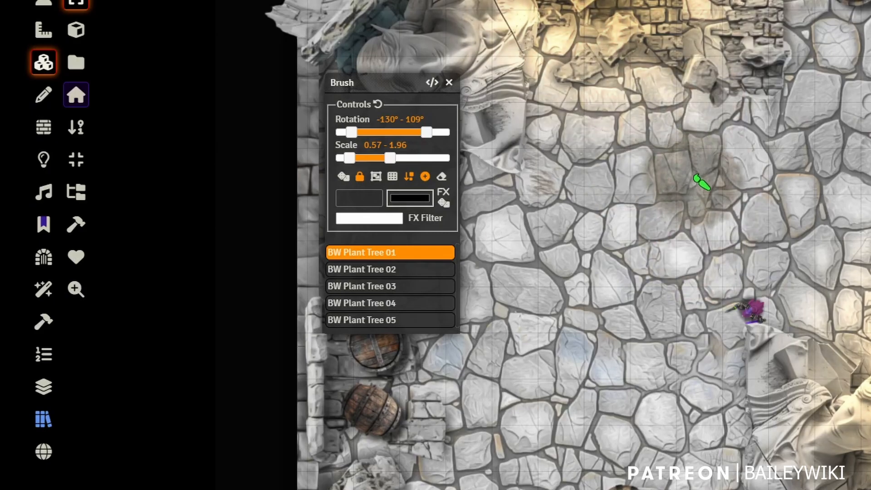
# Paint trial trees over the stone floor with the BW Plant Tree 01 brush and undo all of them.
pyautogui.click(694, 175)
pyautogui.click(767, 214)
pyautogui.click(766, 299)
pyautogui.click(570, 305)
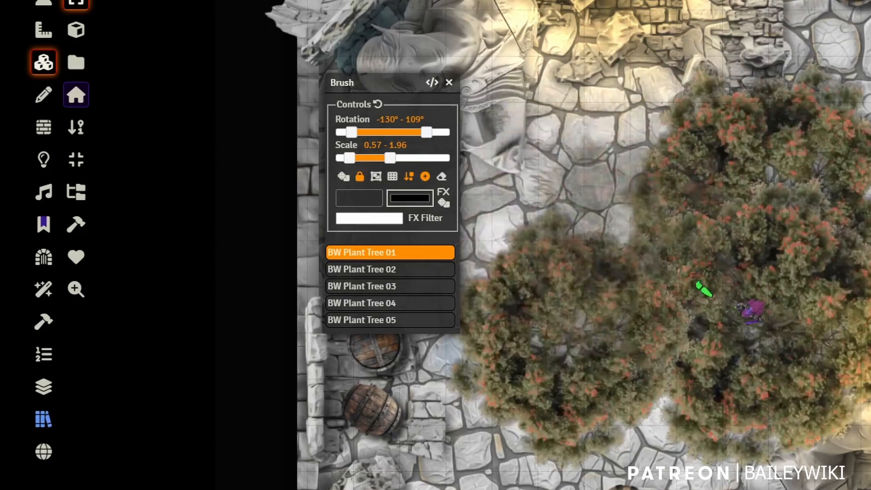
pyautogui.hotkey('ctrl', 'z')
pyautogui.hotkey('ctrl', 'z')
pyautogui.hotkey('ctrl', 'z')
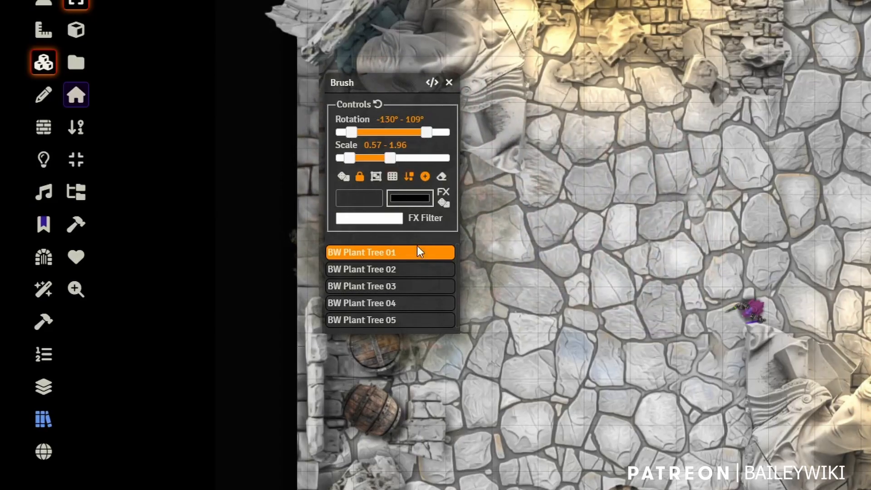
# Switch off the brush's sorting option, paint a few overlapping trial trees on the floor, and undo them.
pyautogui.click(426, 178)
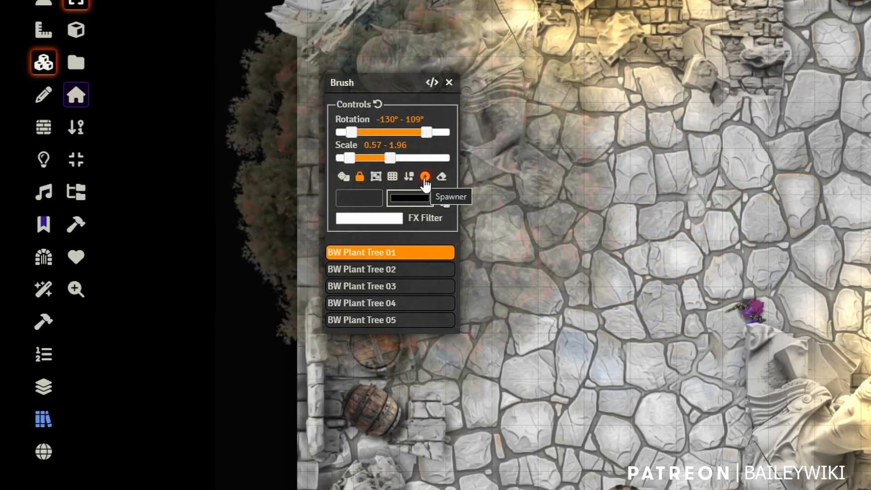
pyautogui.click(676, 201)
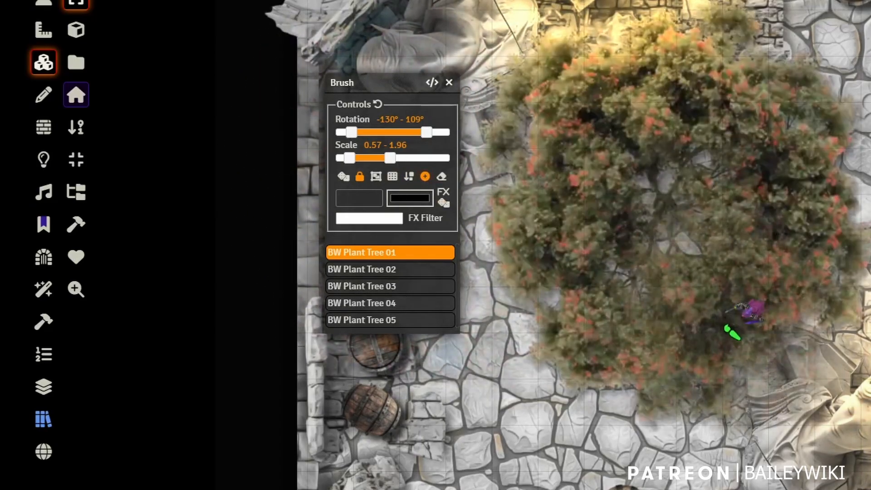
pyautogui.click(736, 337)
pyautogui.click(577, 371)
pyautogui.hotkey('ctrl', 'z')
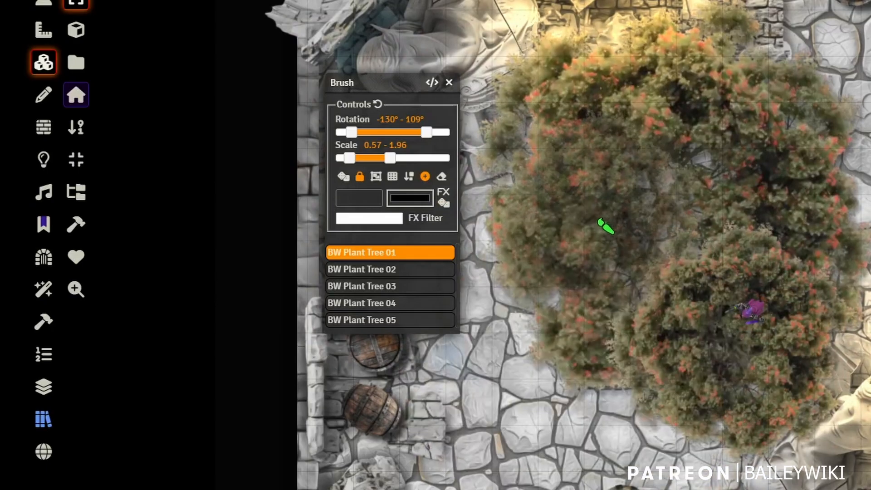
pyautogui.hotkey('ctrl', 'z')
pyautogui.hotkey('ctrl', 'z')
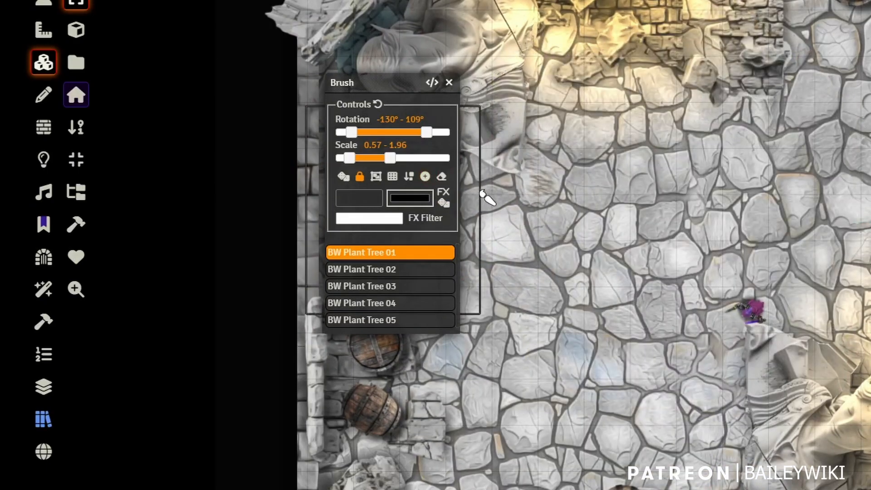
# Try the BW Plant Tree 01 brush on existing rubble tiles with Spawner off, then toggle Eraser mode and restore Spawner.
pyautogui.moveTo(662, 199); pyautogui.dragTo(669, 331)
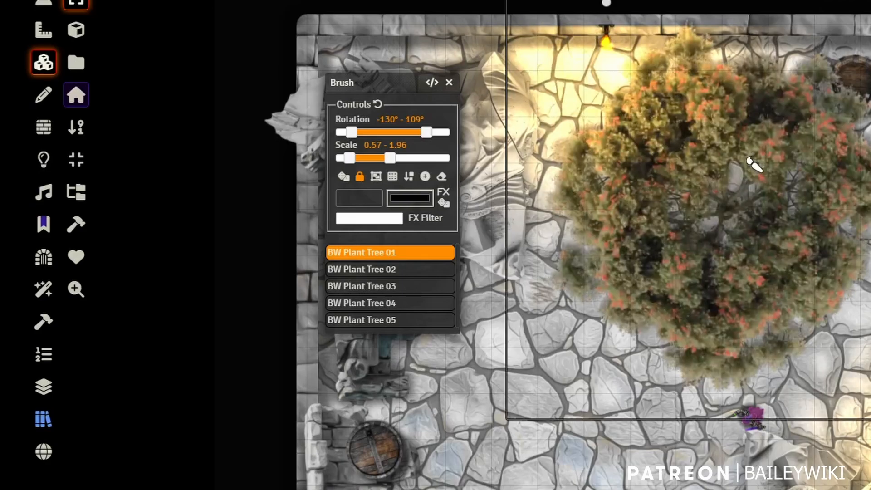
pyautogui.click(739, 157)
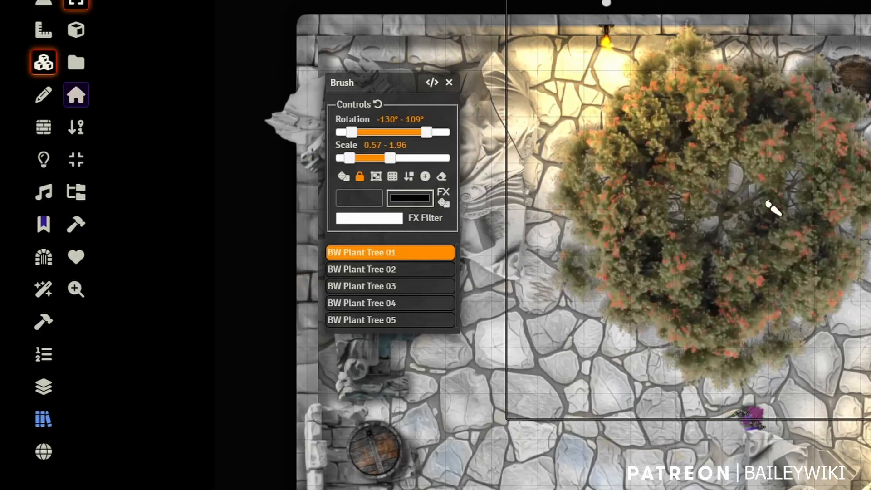
pyautogui.click(622, 108)
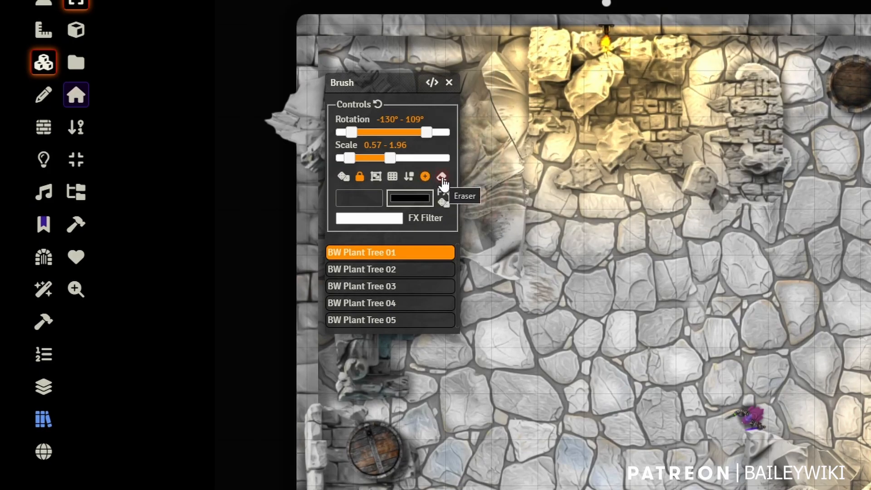
pyautogui.click(442, 178)
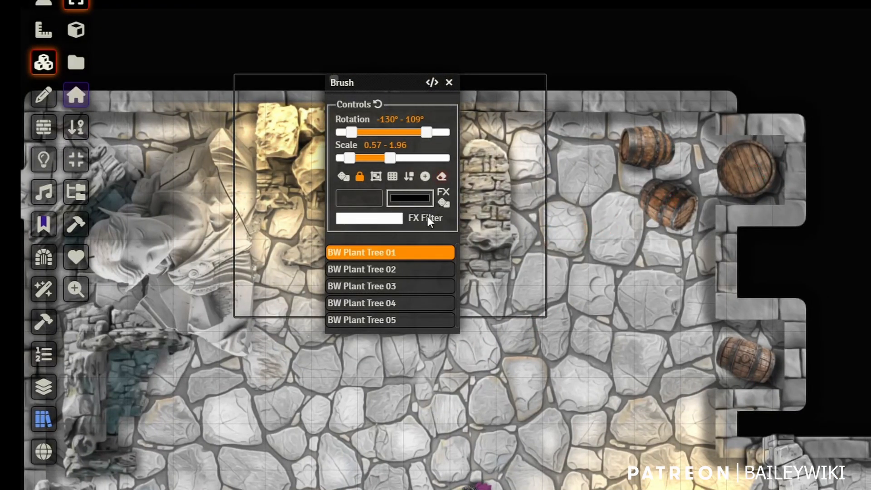
pyautogui.click(425, 176)
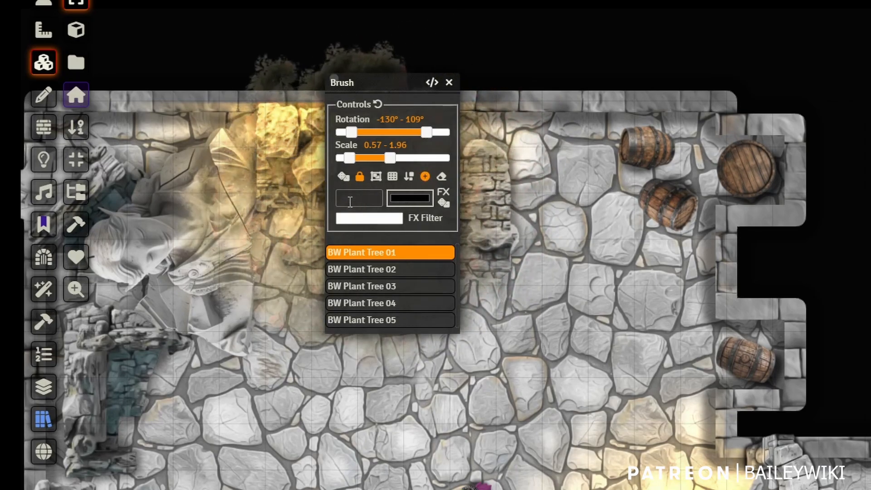
# Set the brush's tint colour to the pale yellow-beige #d8d2ab.
pyautogui.click(367, 200)
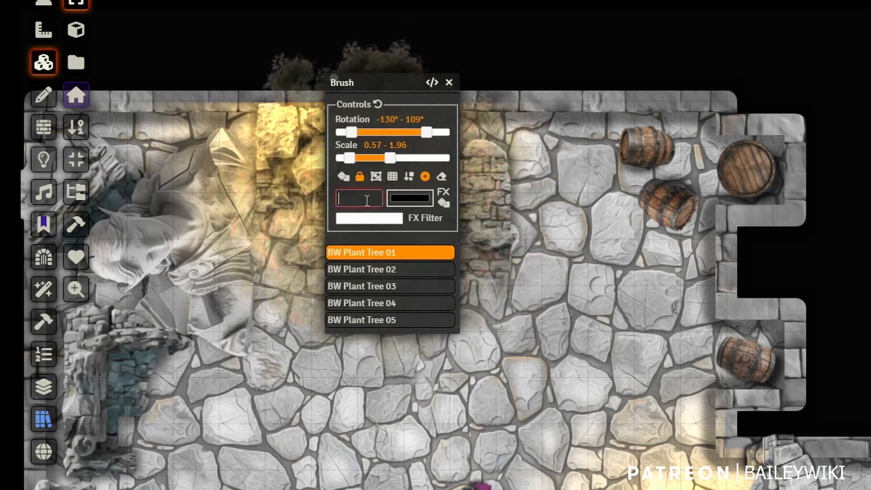
pyautogui.click(412, 196)
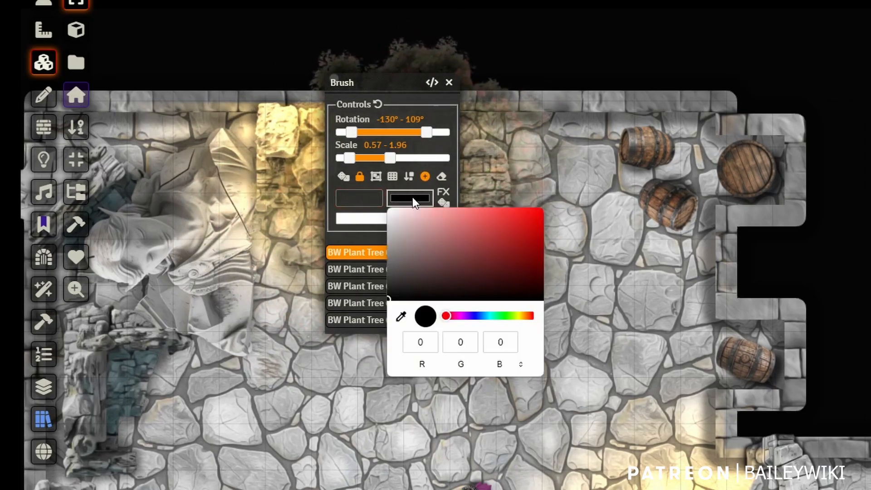
pyautogui.click(521, 317)
pyautogui.moveTo(430, 227); pyautogui.dragTo(420, 221)
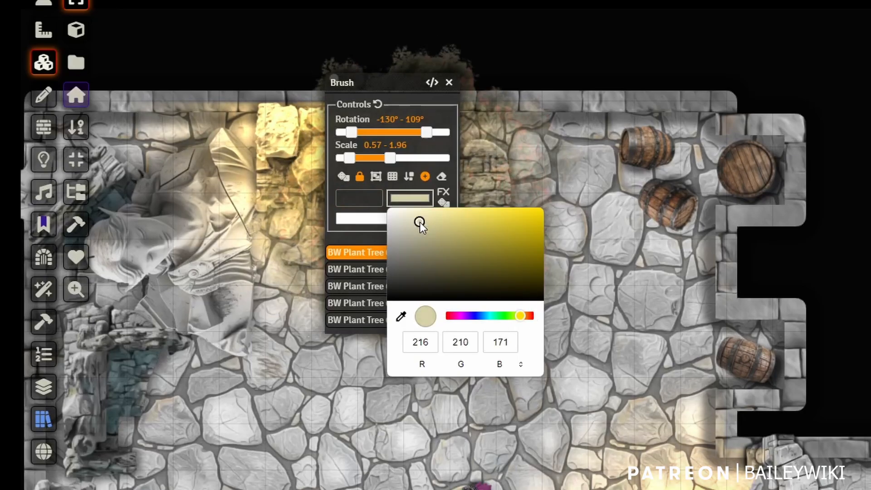
pyautogui.click(413, 99)
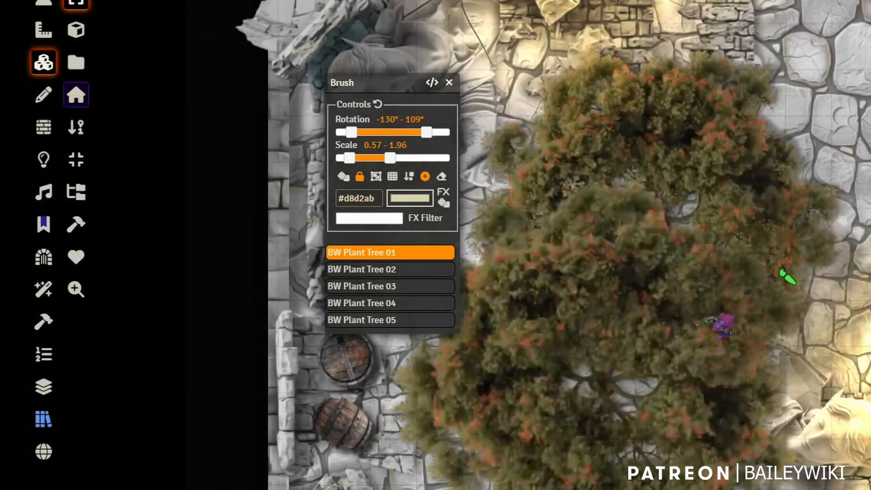
# Paint trial trees with the tinted brush across the floor, undo them, and exit the brush.
pyautogui.click(797, 181)
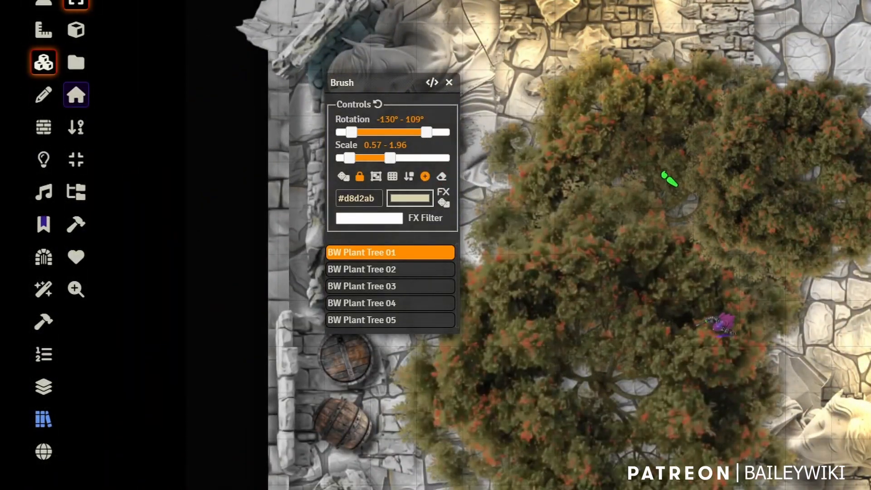
pyautogui.hotkey('ctrl', 'z')
pyautogui.hotkey('ctrl', 'z')
pyautogui.hotkey('ctrl', 'z')
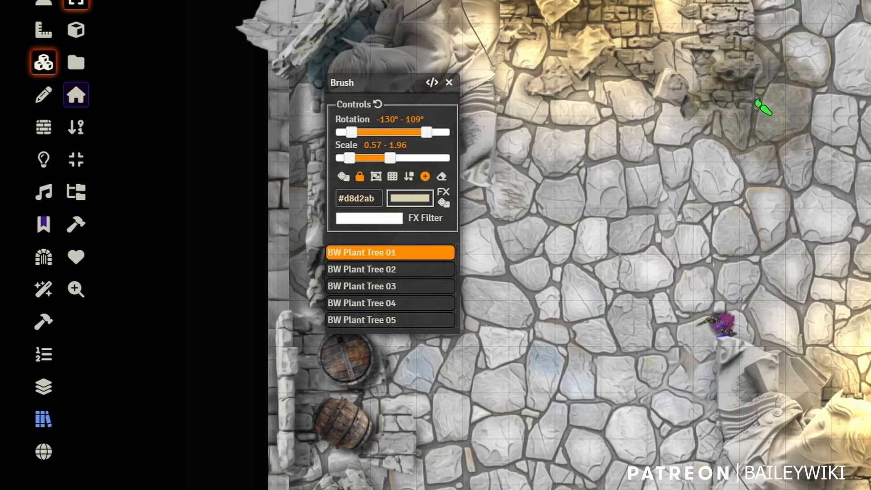
pyautogui.press('Escape')
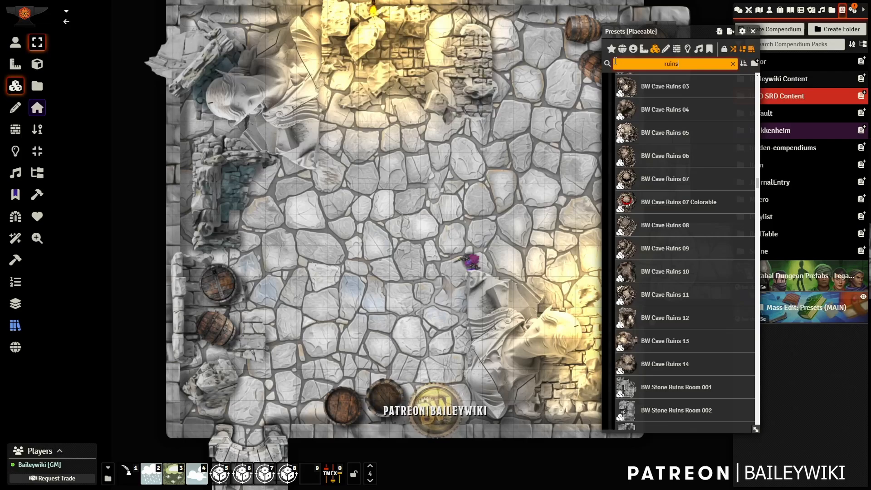
# Look through the stone ruins presets and narrow the preset search to "ruins rubble".
pyautogui.scroll(-5, 673, 209)
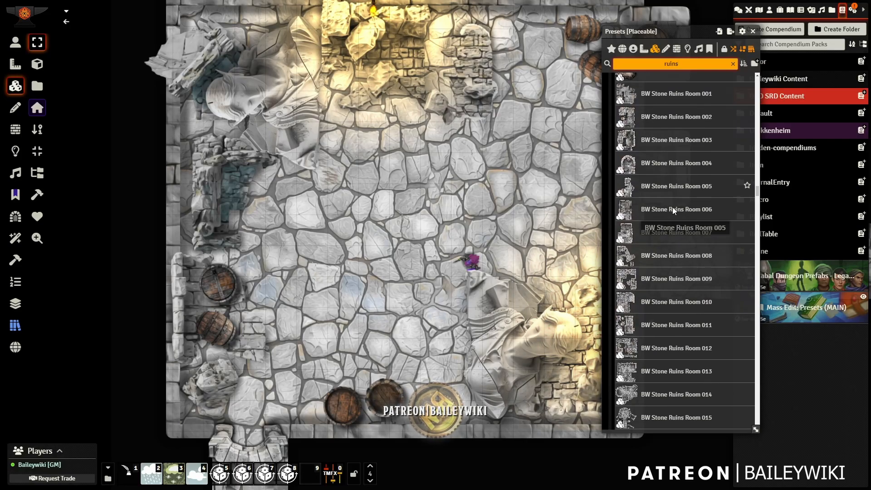
pyautogui.scroll(-4, 689, 60)
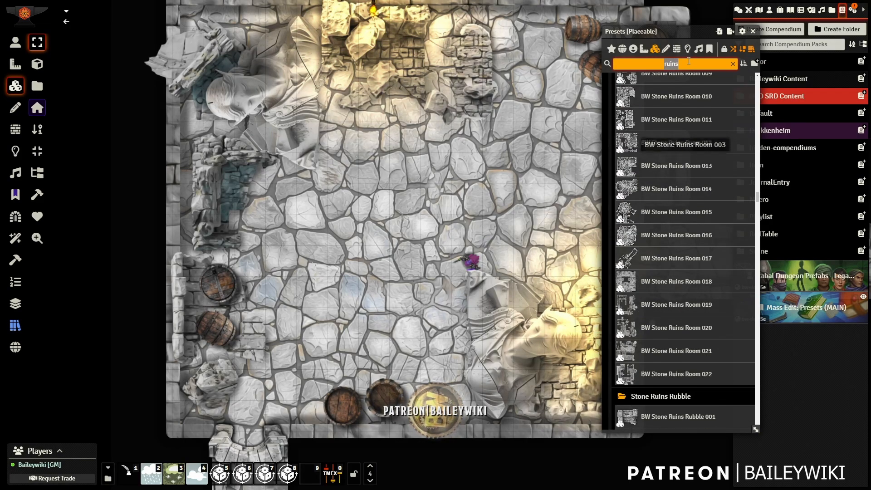
pyautogui.click(688, 61)
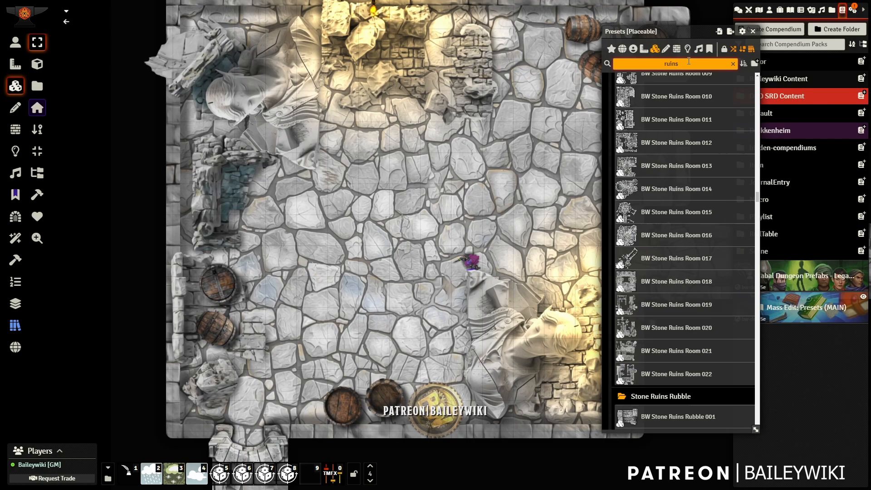
pyautogui.write('rubble')
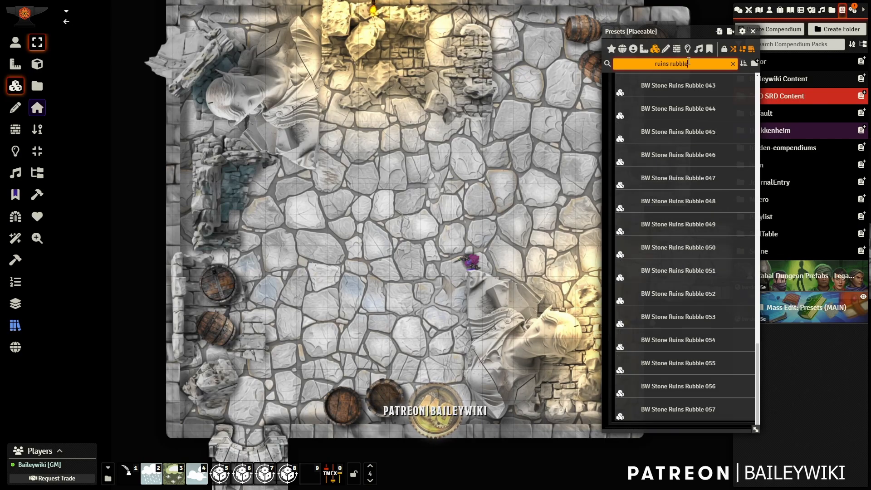
pyautogui.scroll(5, 680, 146)
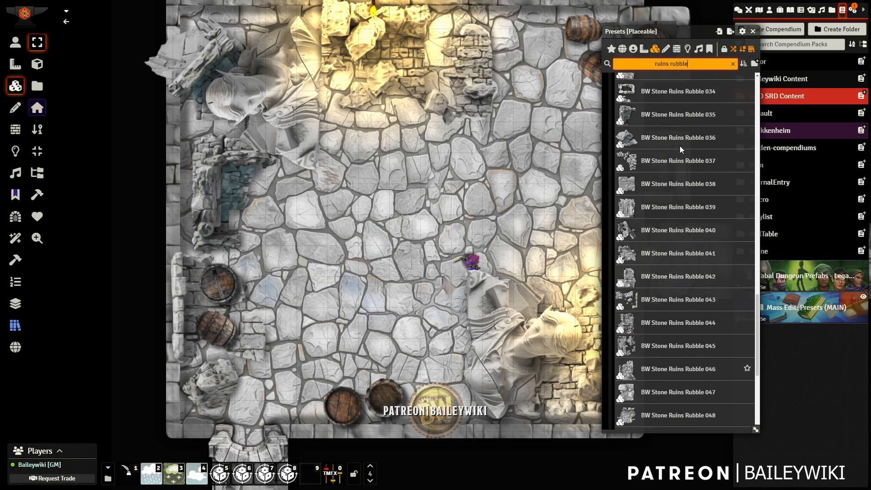
# Load the presets BW Stone Ruins Rubble 029 to 033 into the brush and move its window beside the map.
pyautogui.scroll(1, 680, 146)
pyautogui.click(660, 122)
pyautogui.keyDown('shift'); pyautogui.click(662, 195); pyautogui.keyUp('shift')
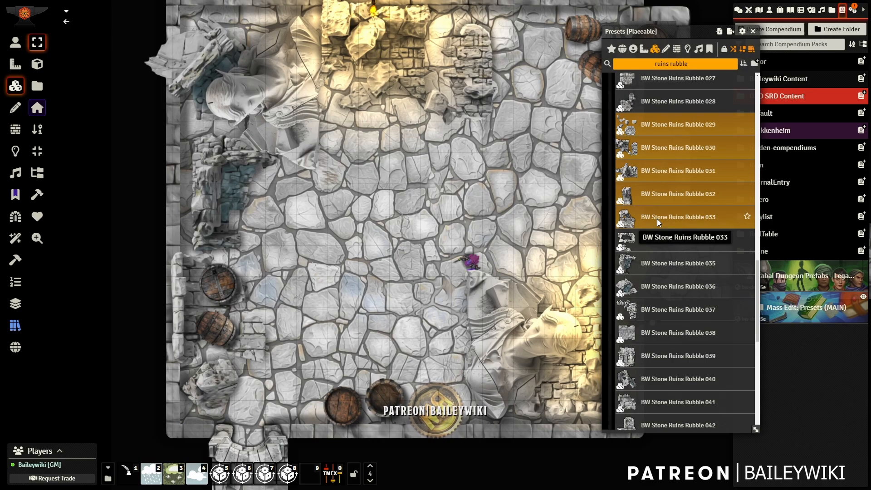
pyautogui.rightClick(658, 188)
pyautogui.click(645, 214)
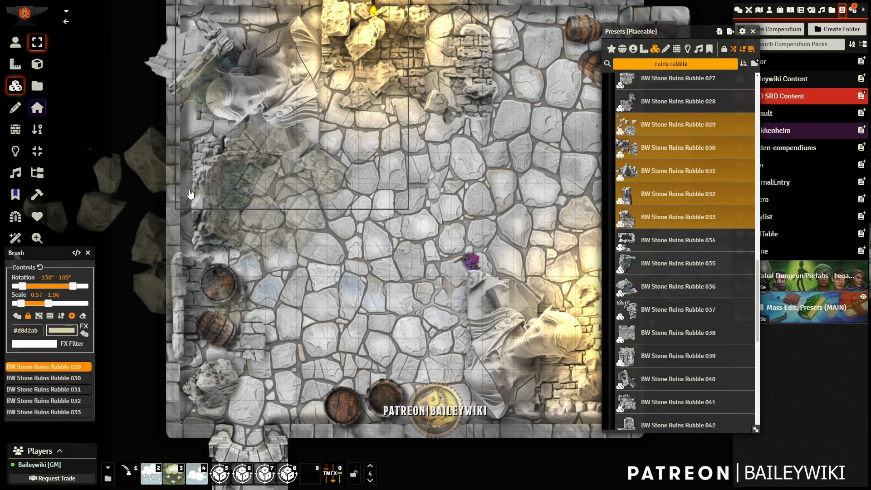
pyautogui.moveTo(56, 256); pyautogui.dragTo(173, 116)
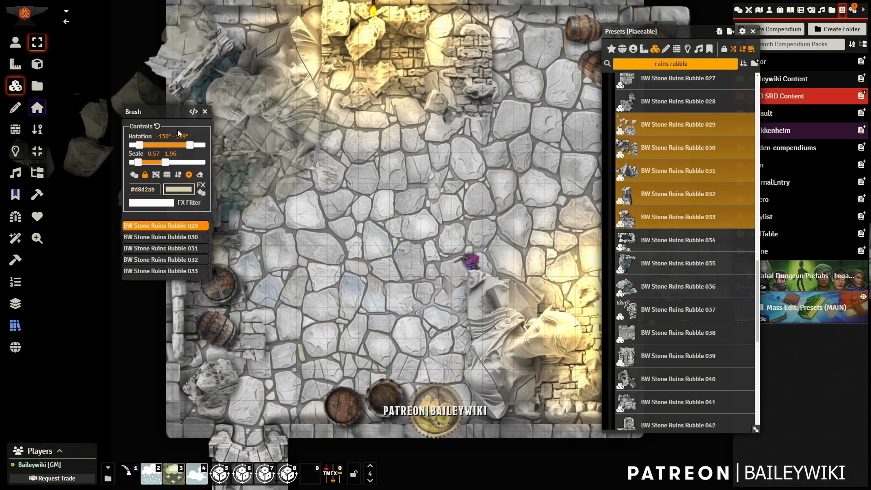
# Limit the brush to rotation -130° to 95° and scale 0.66 to 0.89, and paint three tinted rubble patches on the floor.
pyautogui.moveTo(190, 145)
pyautogui.mouseDown()
pyautogui.moveTo(159, 146)
pyautogui.moveTo(153, 163)
pyautogui.moveTo(187, 146)
pyautogui.mouseUp()
pyautogui.moveTo(139, 162); pyautogui.dragTo(144, 162)
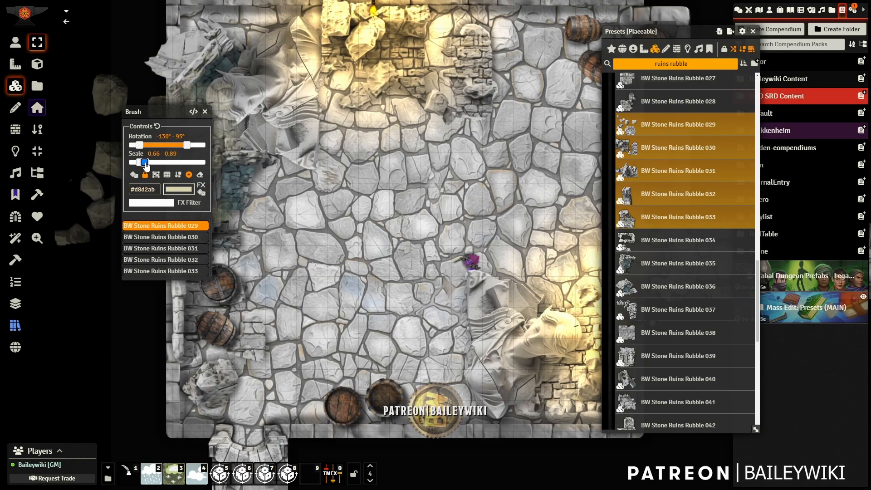
pyautogui.click(376, 161)
pyautogui.click(508, 146)
pyautogui.click(376, 289)
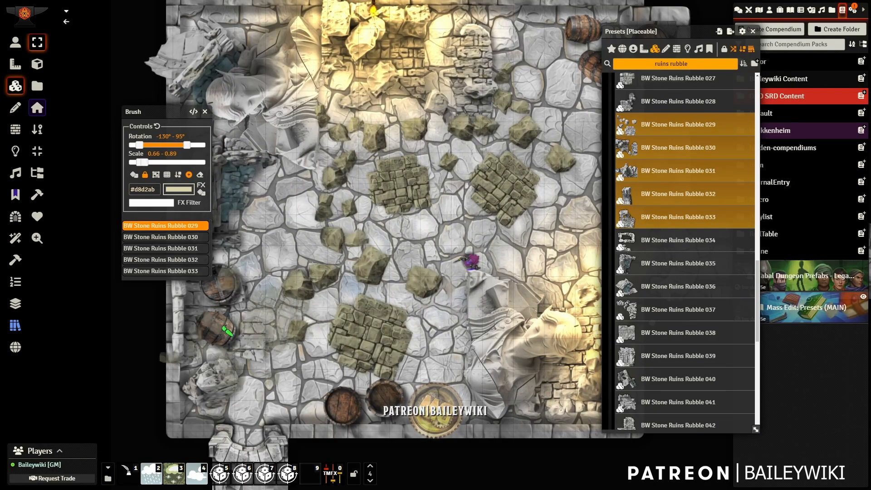
pyautogui.click(263, 234)
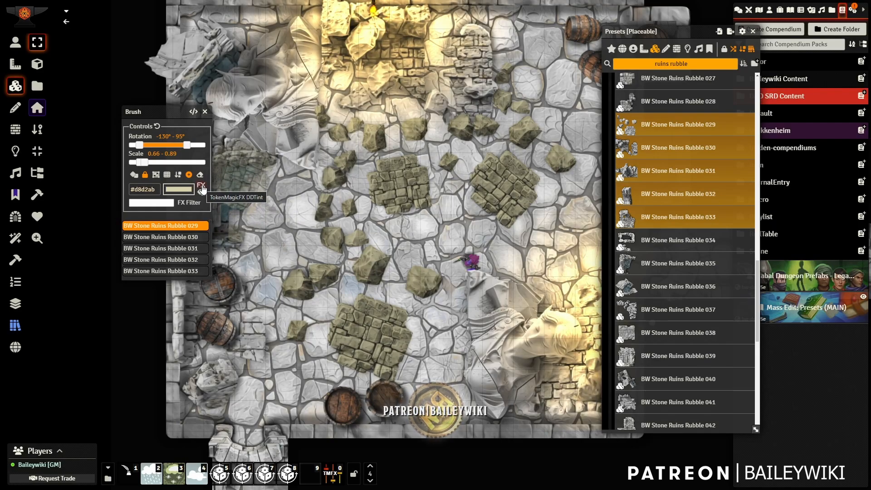
# Enable the brush's TokenMagicFX DDTint option and paint more rubble patches over the floor.
pyautogui.click(202, 188)
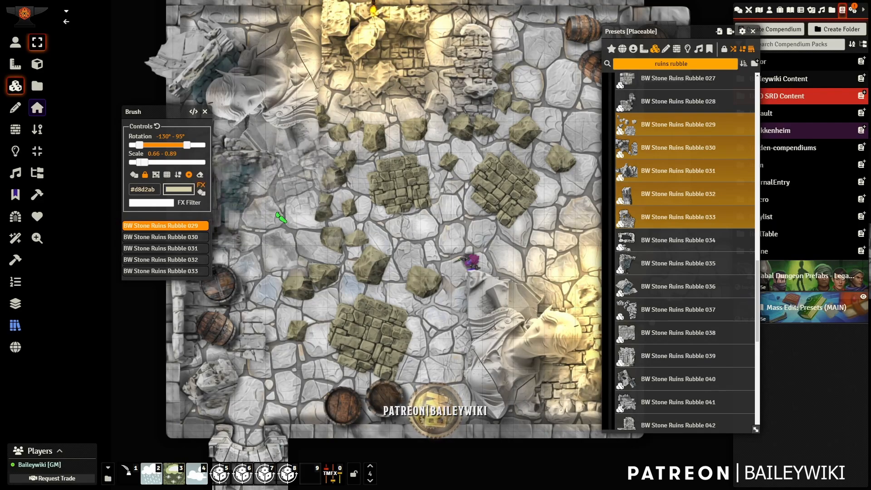
pyautogui.click(327, 251)
pyautogui.moveTo(439, 346)
pyautogui.mouseDown()
pyautogui.moveTo(489, 218)
pyautogui.moveTo(500, 114)
pyautogui.mouseUp()
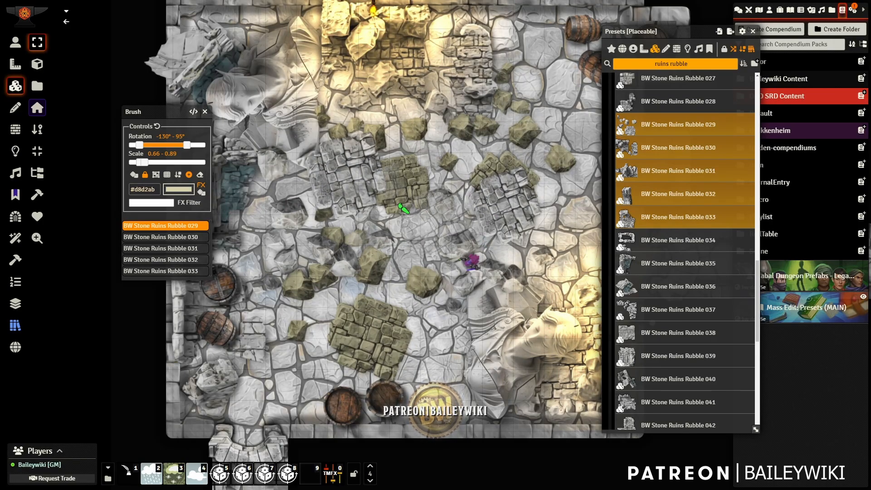
# Search the presets for "colorable" and select the Roof Circle Overhead Multi Colorable preset.
pyautogui.click(697, 64)
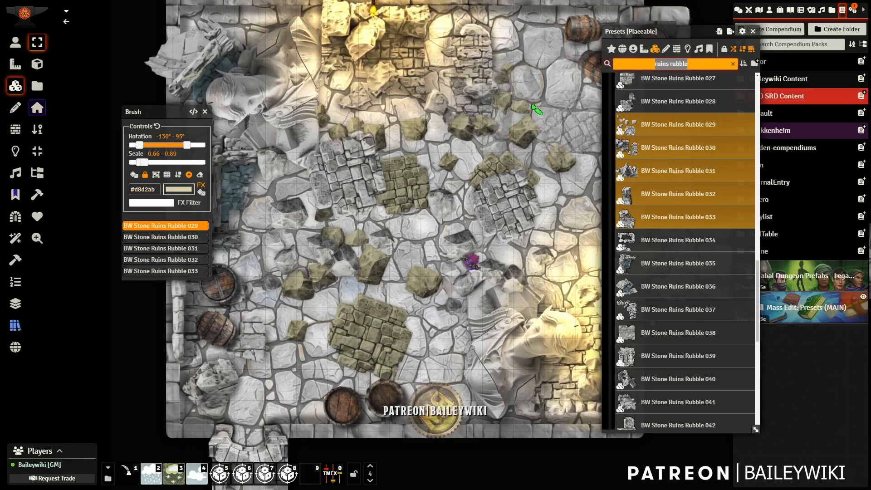
pyautogui.write('colorable')
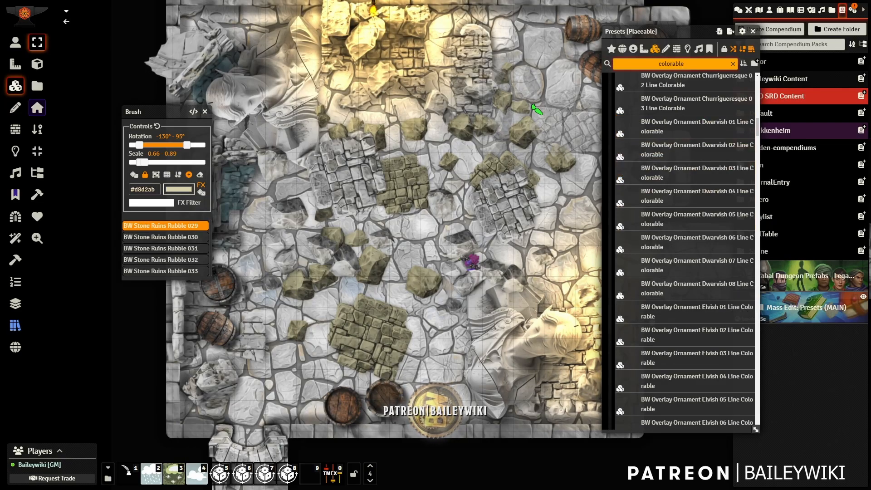
pyautogui.scroll(3, 682, 170)
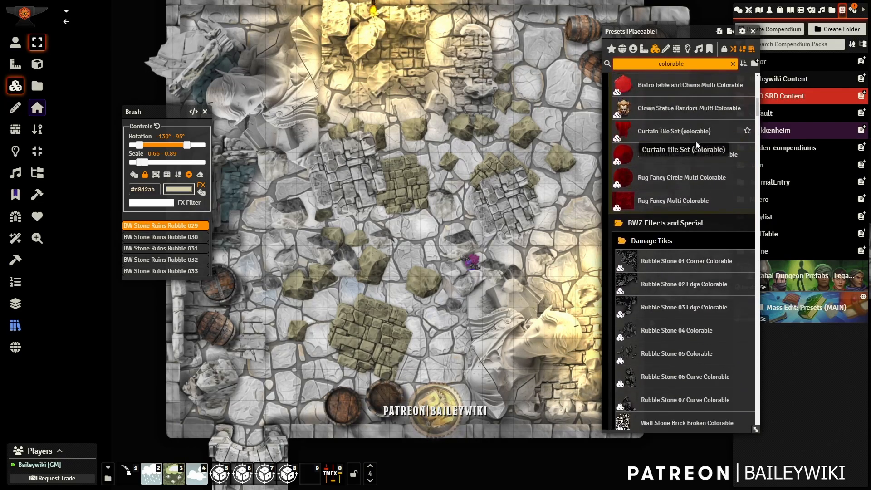
pyautogui.click(663, 156)
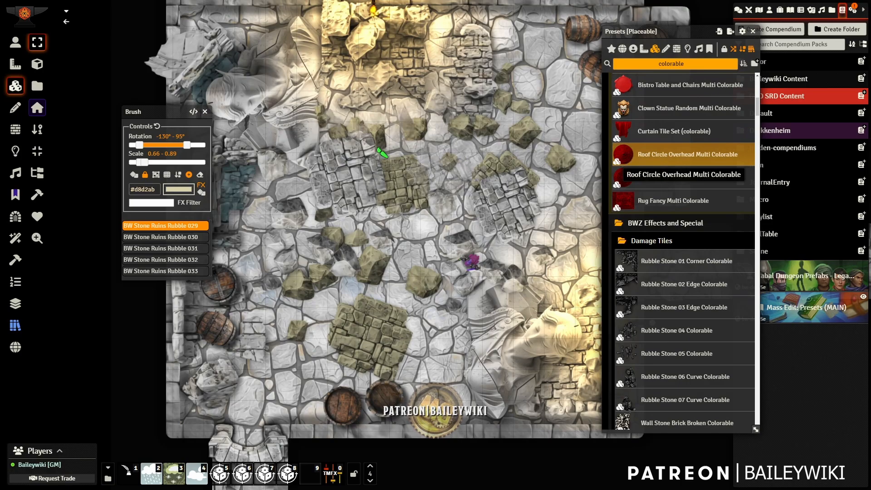
# Add the Roof Circle Overhead Multi Colorable preset to the brush and clear the loaded presets from the brush list.
pyautogui.rightClick(657, 152)
pyautogui.click(635, 174)
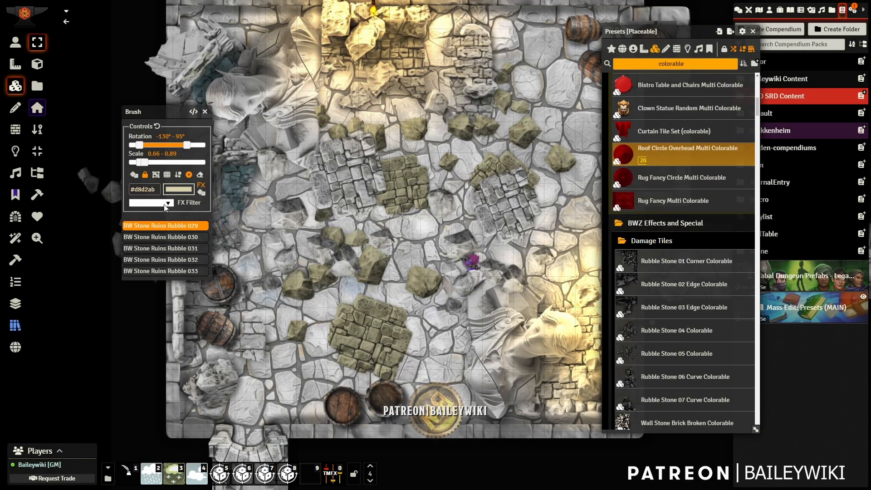
pyautogui.rightClick(160, 224)
pyautogui.rightClick(159, 224)
pyautogui.rightClick(159, 224)
pyautogui.rightClick(160, 224)
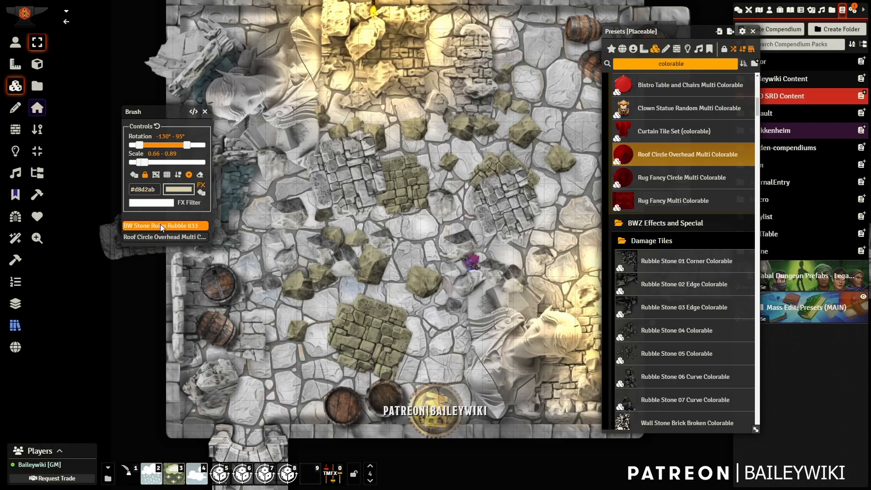
pyautogui.rightClick(160, 224)
pyautogui.rightClick(160, 224)
# Load only the Roof Circle Overhead Multi Colorable preset into the brush.
pyautogui.rightClick(662, 140)
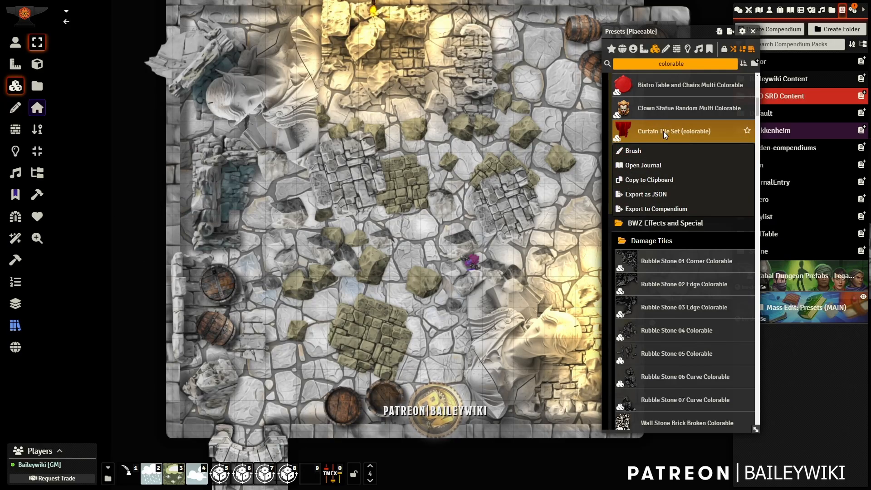
pyautogui.click(664, 132)
pyautogui.rightClick(659, 155)
pyautogui.click(657, 154)
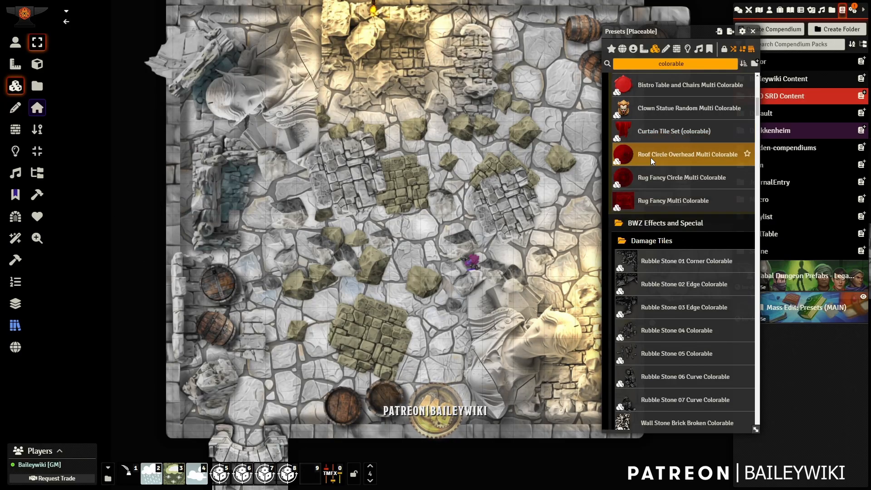
pyautogui.rightClick(651, 157)
pyautogui.click(634, 174)
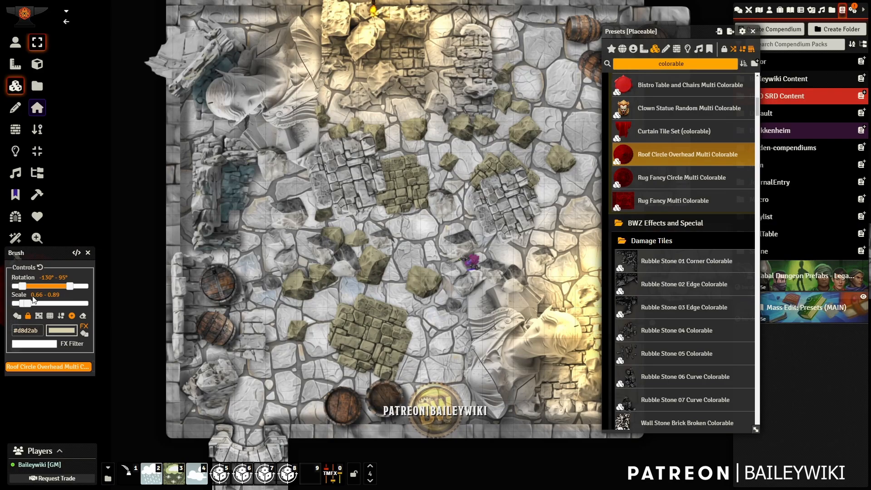
# Widen the brush's scale range to 0.66 to 1.13 and paint four tinted circular roofs across the floor.
pyautogui.moveTo(26, 303); pyautogui.dragTo(33, 306)
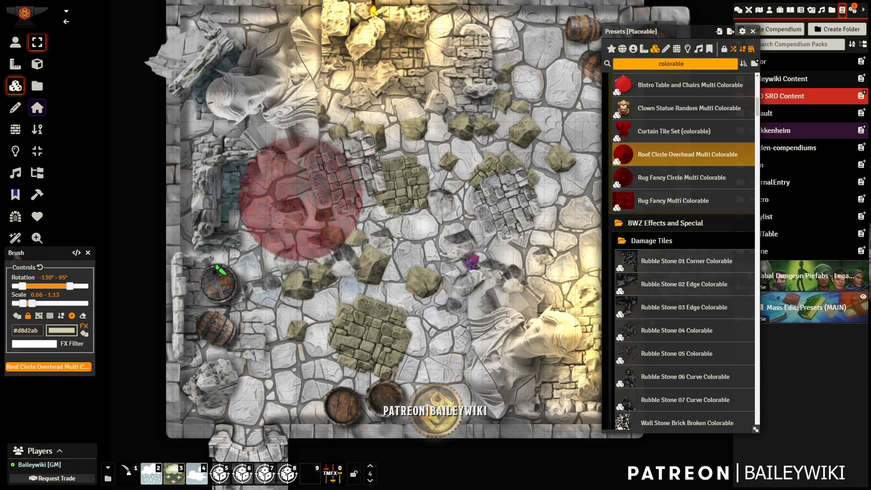
pyautogui.click(348, 152)
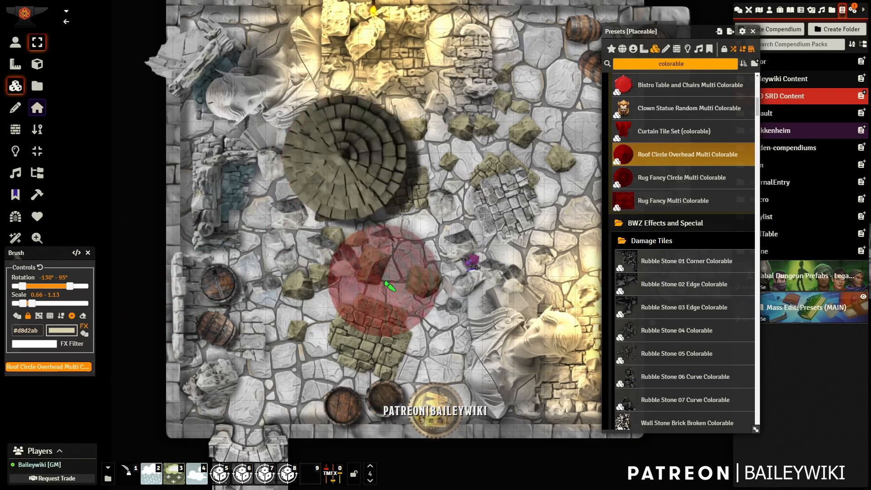
pyautogui.click(485, 89)
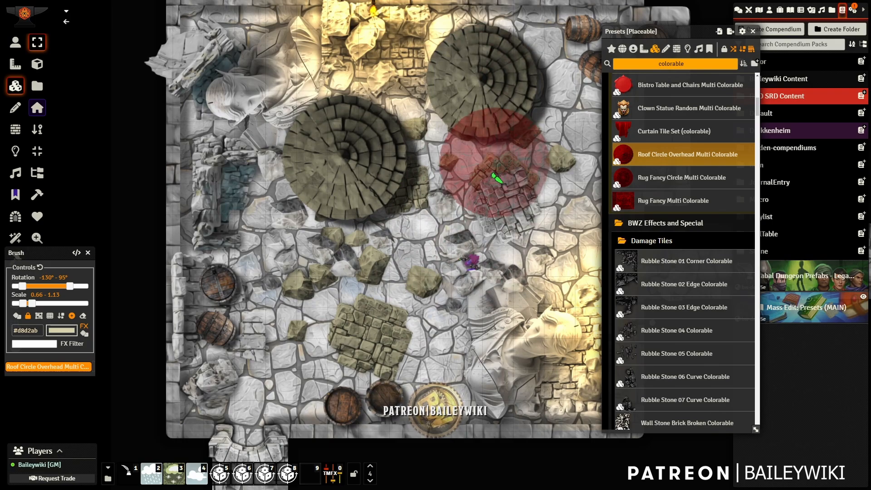
pyautogui.click(487, 270)
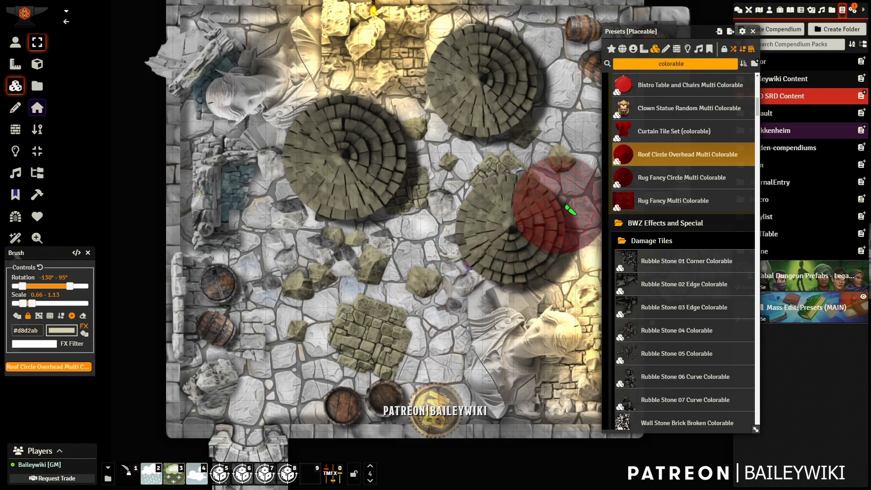
pyautogui.click(326, 336)
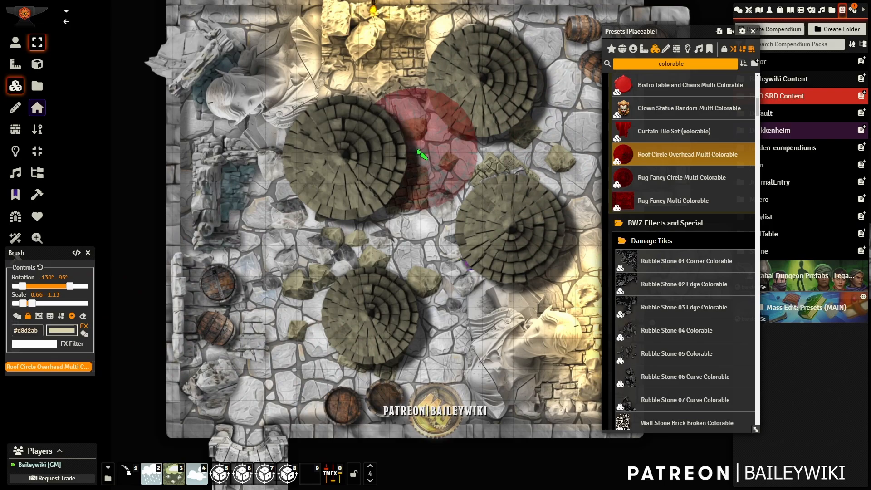
# Change the brush tint to green #1adb81 and paint a circular roof partly under the large roof near the fallen statue.
pyautogui.click(662, 91)
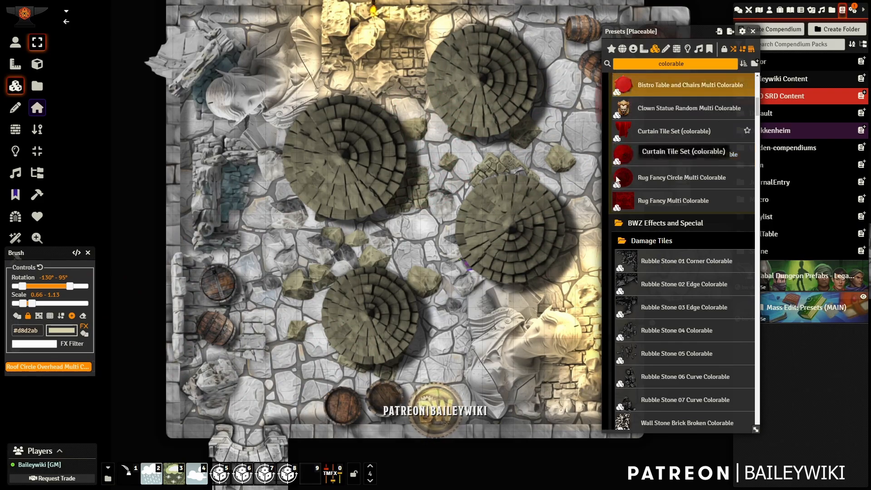
pyautogui.click(64, 330)
pyautogui.click(120, 409)
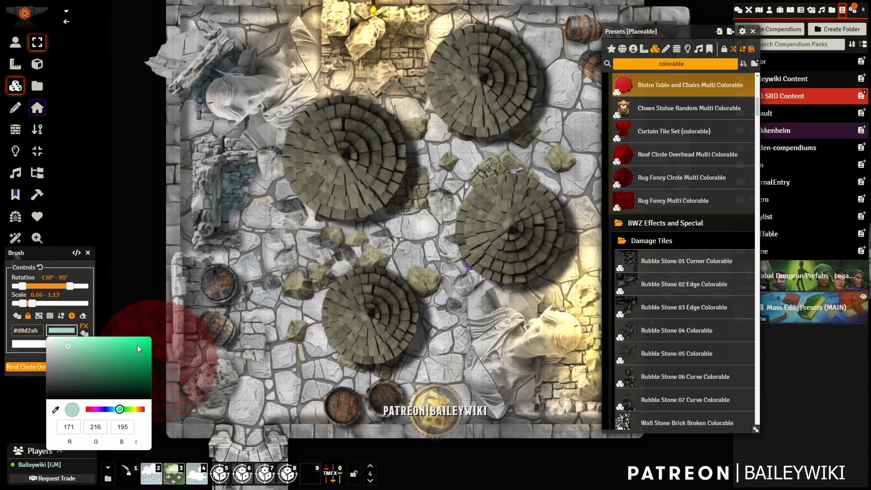
pyautogui.click(137, 345)
pyautogui.click(315, 222)
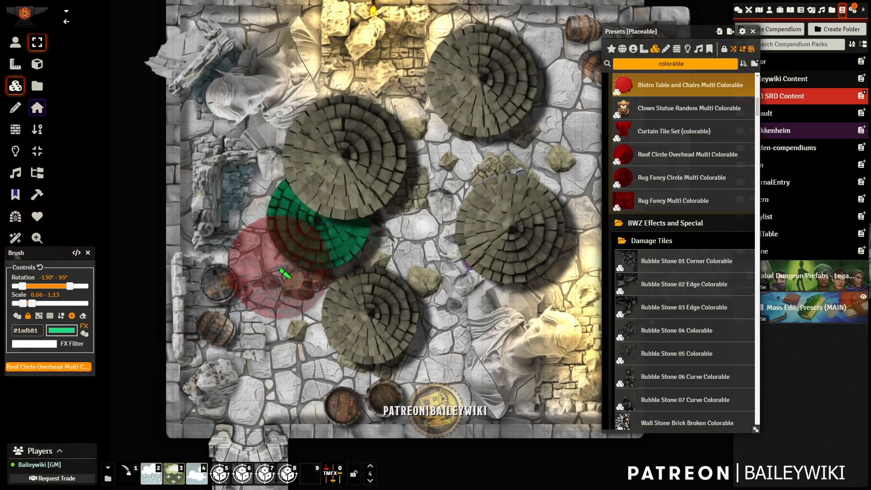
# Replace the brush preset with Bistro Table and Chairs Multi Colorable and paint three green-tinted tables around the fallen statue head.
pyautogui.rightClick(651, 86)
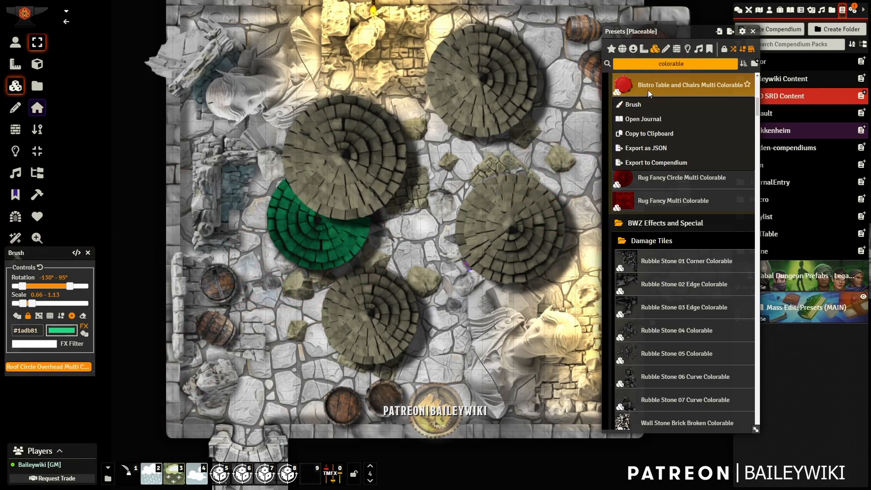
pyautogui.click(634, 105)
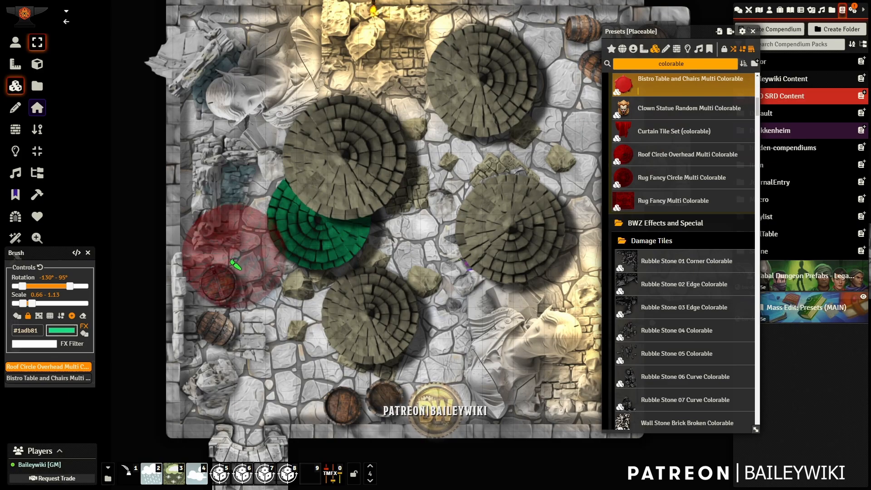
pyautogui.rightClick(38, 370)
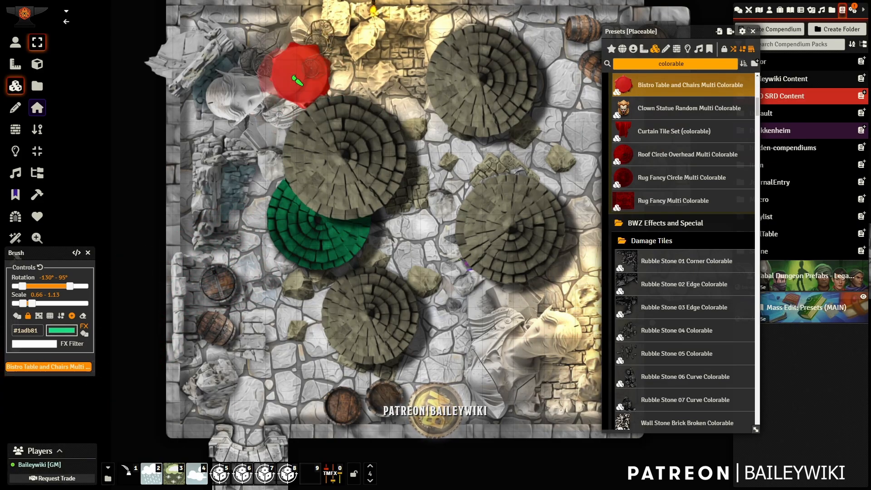
pyautogui.click(302, 75)
pyautogui.scroll(2, 240, 189)
pyautogui.click(418, 112)
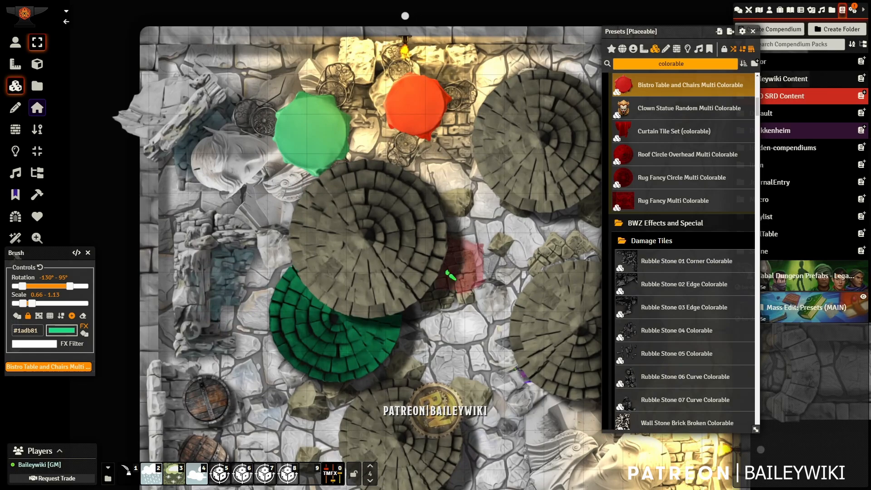
pyautogui.click(253, 223)
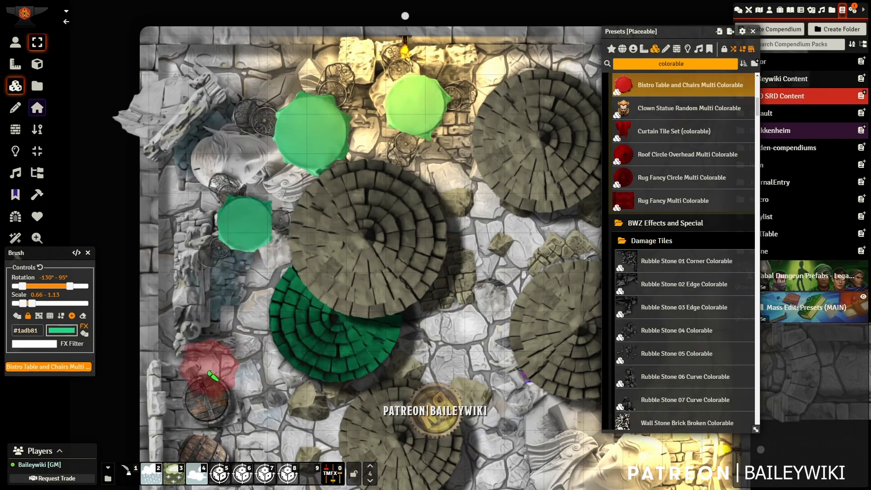
# Open the random range for the brush's tint color and set its color space to Discrete.
pyautogui.click(85, 334)
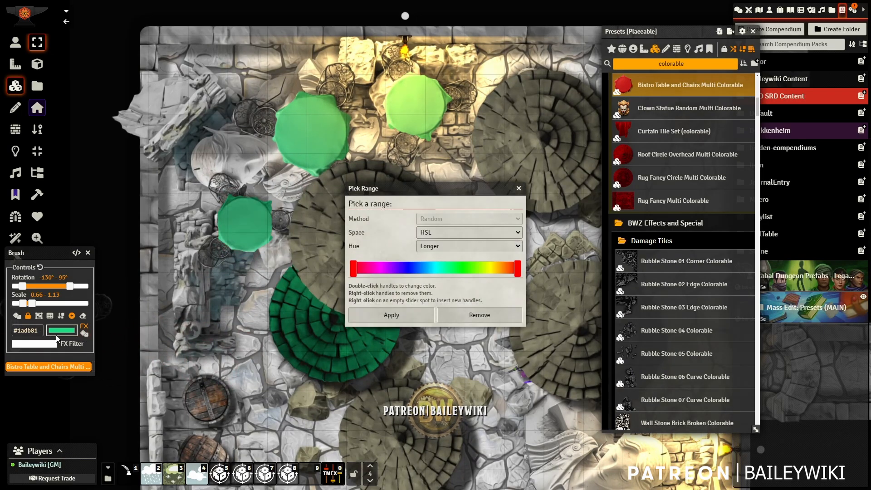
pyautogui.click(441, 232)
pyautogui.click(443, 258)
pyautogui.click(438, 233)
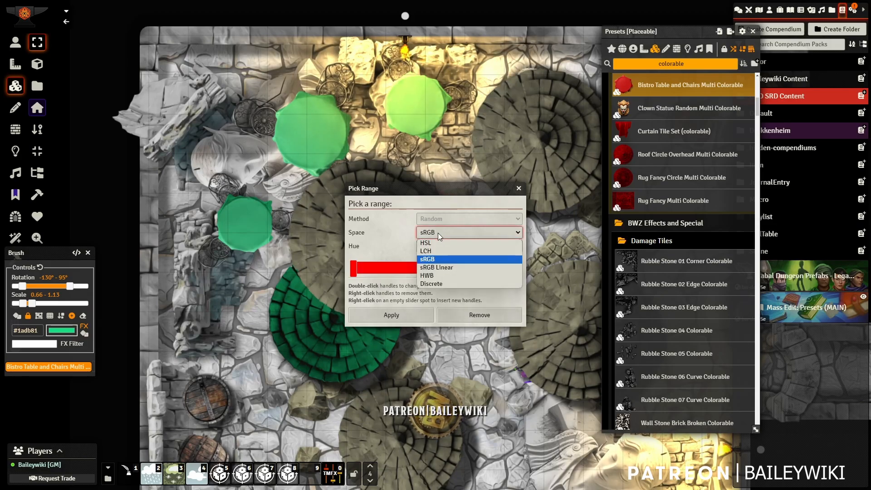
pyautogui.click(440, 284)
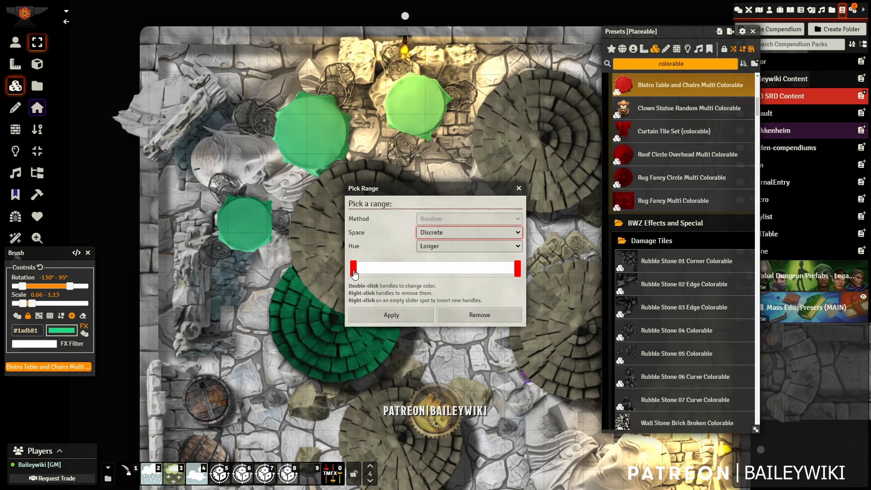
# Define the tint range with red at the start, green (17, 255, 0) in the middle and blue at the end, and apply it.
pyautogui.doubleClick(353, 270)
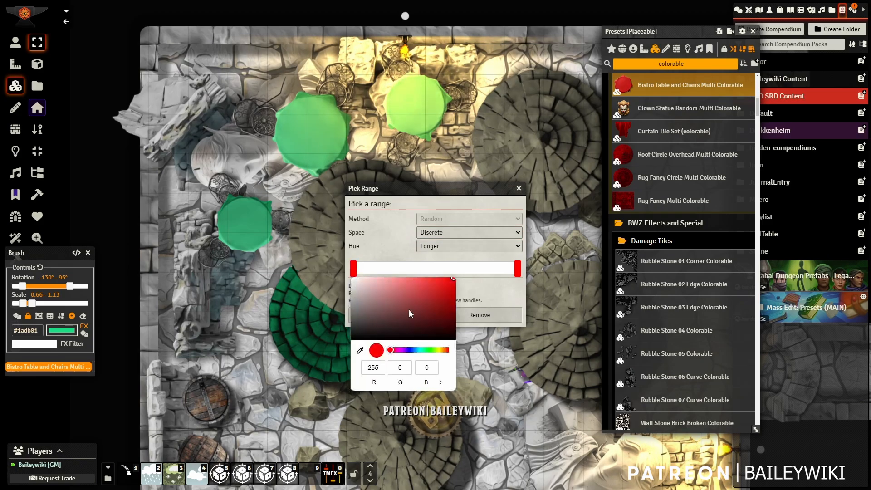
pyautogui.click(389, 254)
pyautogui.doubleClick(518, 269)
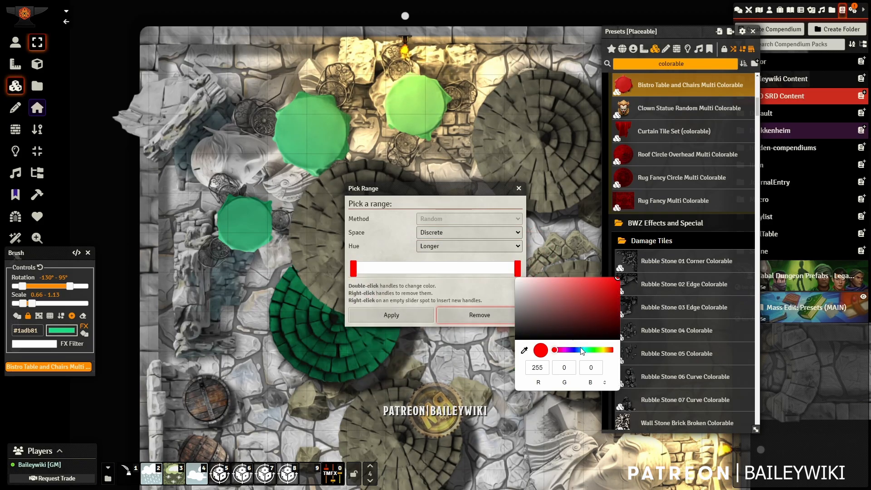
pyautogui.click(404, 243)
pyautogui.rightClick(429, 269)
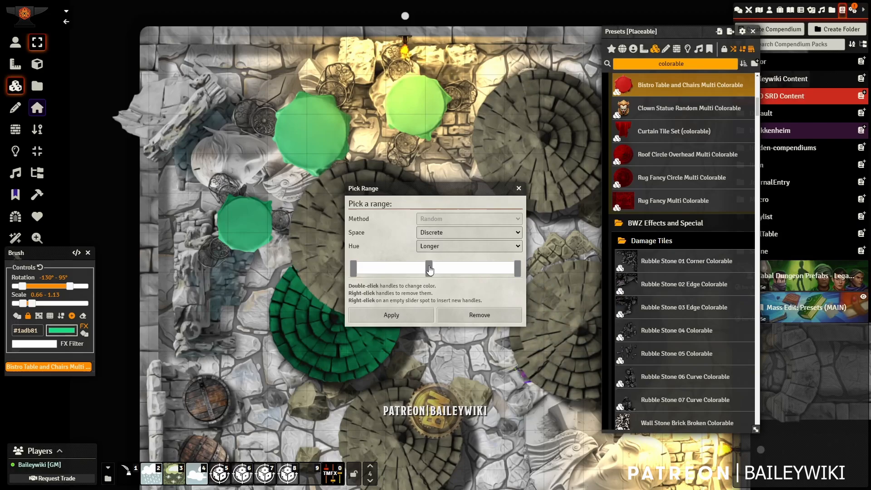
pyautogui.doubleClick(429, 268)
pyautogui.click(507, 350)
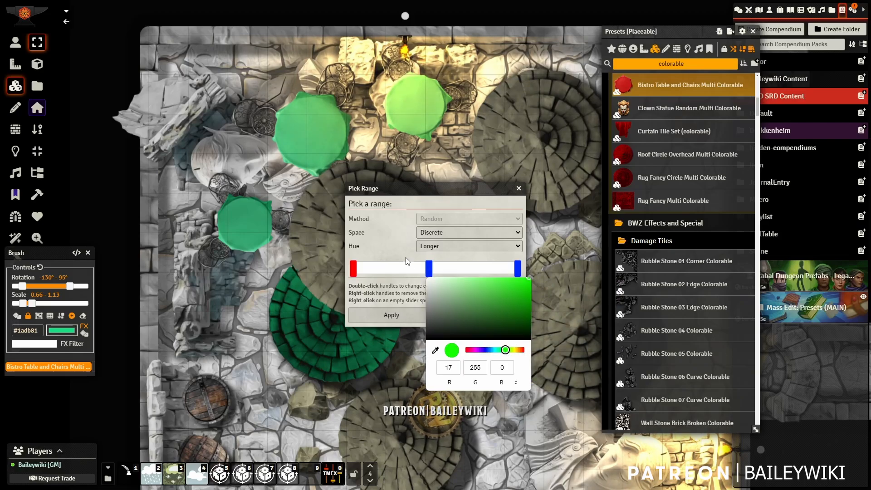
pyautogui.click(409, 254)
pyautogui.click(391, 315)
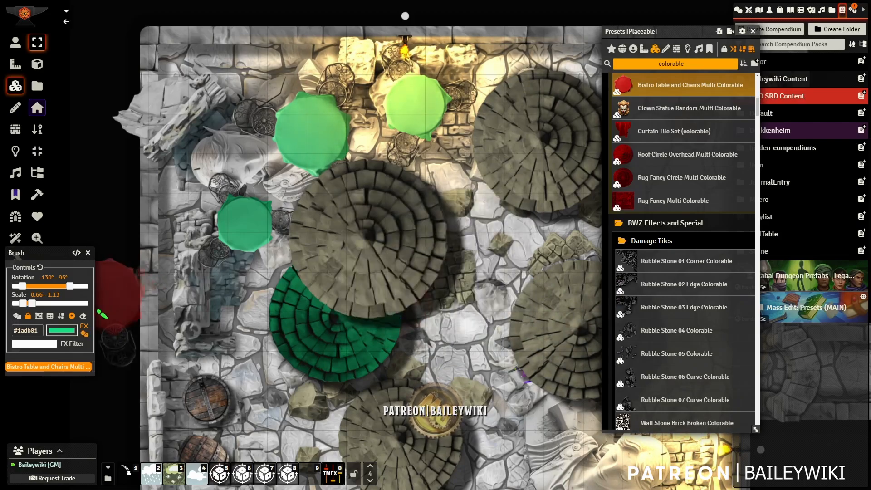
# Paint two randomly tinted bistro tables, one between the roofs and one beside the green roof.
pyautogui.click(487, 293)
pyautogui.click(240, 348)
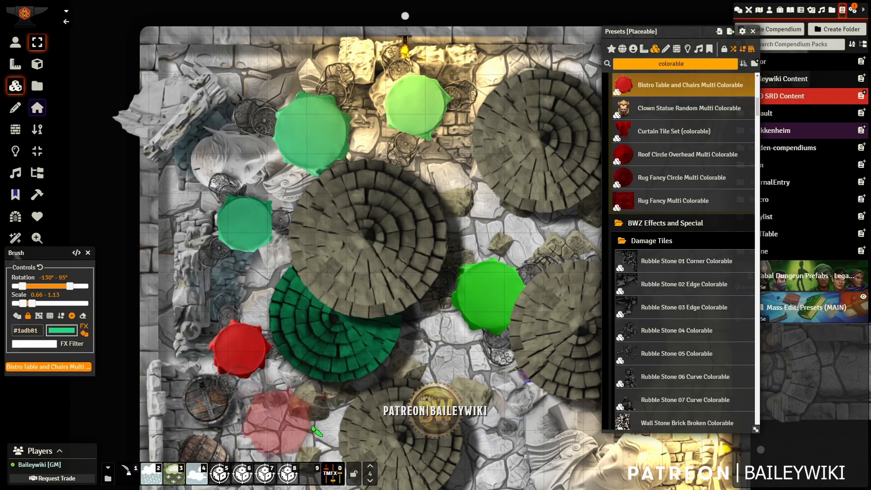
# Paint more randomly tinted bistro tables across the middle and lower parts of the room.
pyautogui.moveTo(520, 430); pyautogui.dragTo(491, 310)
pyautogui.click(495, 328)
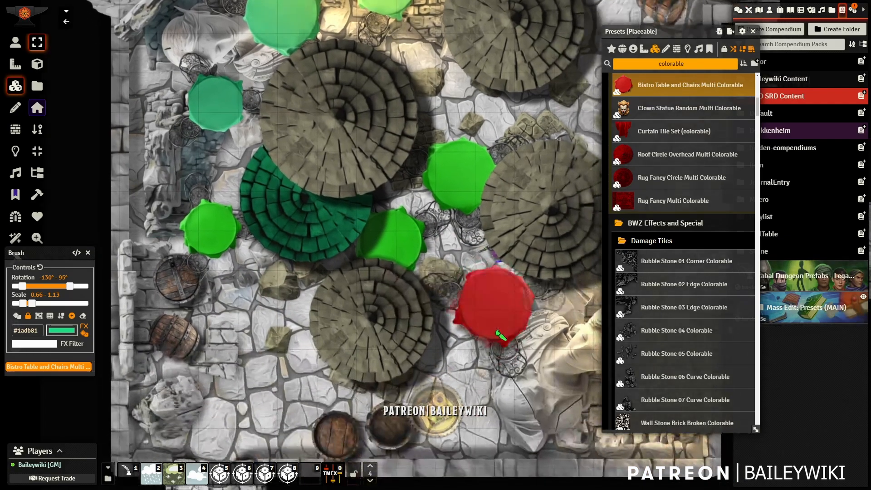
pyautogui.click(258, 348)
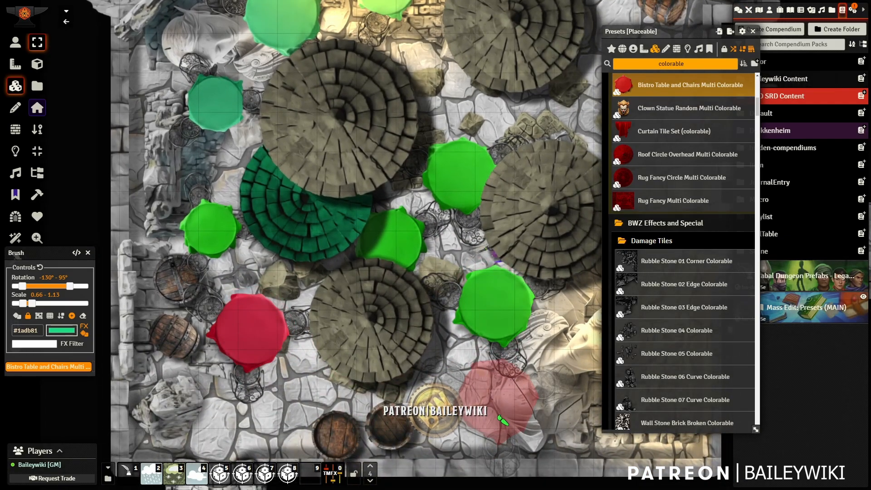
pyautogui.click(506, 416)
pyautogui.click(198, 401)
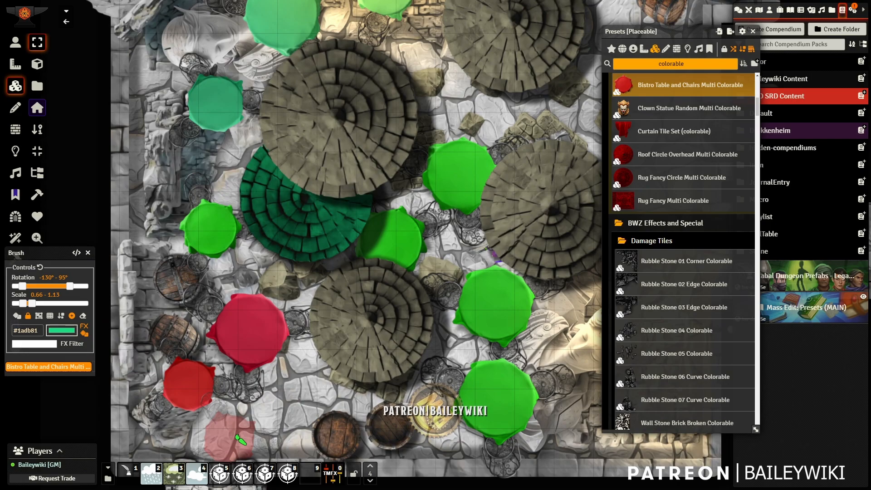
pyautogui.click(312, 425)
pyautogui.click(463, 258)
pyautogui.click(456, 134)
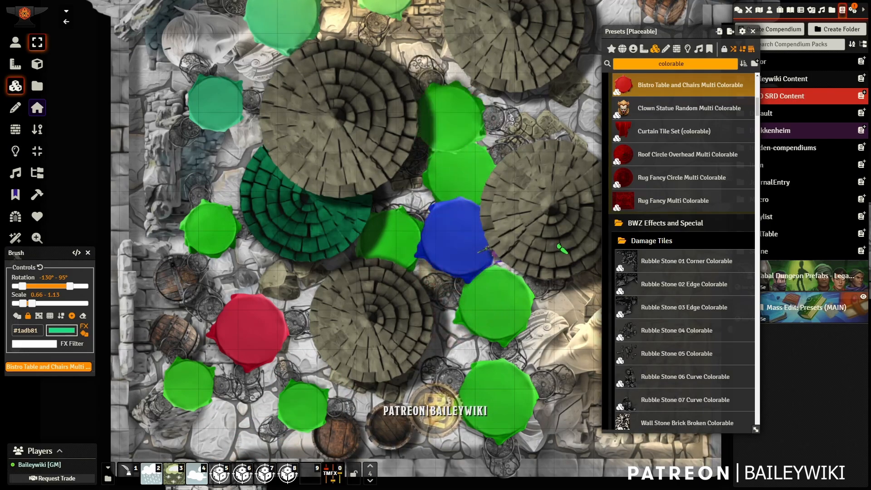
pyautogui.click(575, 312)
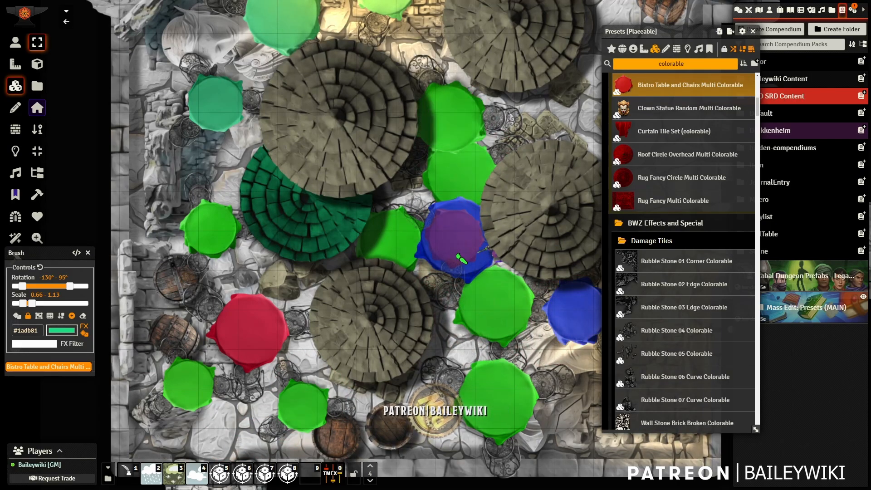
pyautogui.click(522, 369)
# Undo the most recently painted bistro tables, keeping the first two made with the random tint range.
pyautogui.hotkey('ctrl', 'z')
pyautogui.hotkey('ctrl', 'z')
pyautogui.hotkey('ctrl', 'z')
pyautogui.hotkey('ctrl', 'z')
pyautogui.hotkey('ctrl', 'z')
pyautogui.hotkey('ctrl', 'z')
pyautogui.hotkey('ctrl', 'z')
pyautogui.hotkey('ctrl', 'z')
pyautogui.hotkey('ctrl', 'z')
pyautogui.hotkey('ctrl', 'z')
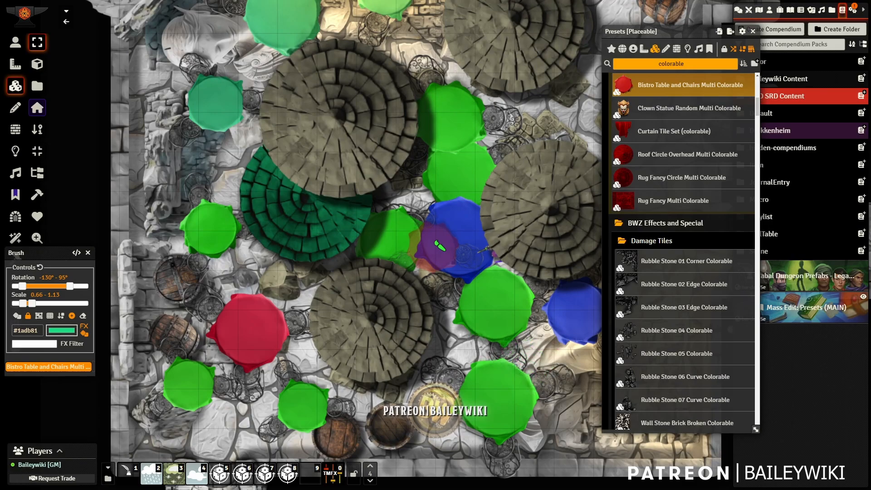
pyautogui.hotkey('ctrl', 'z')
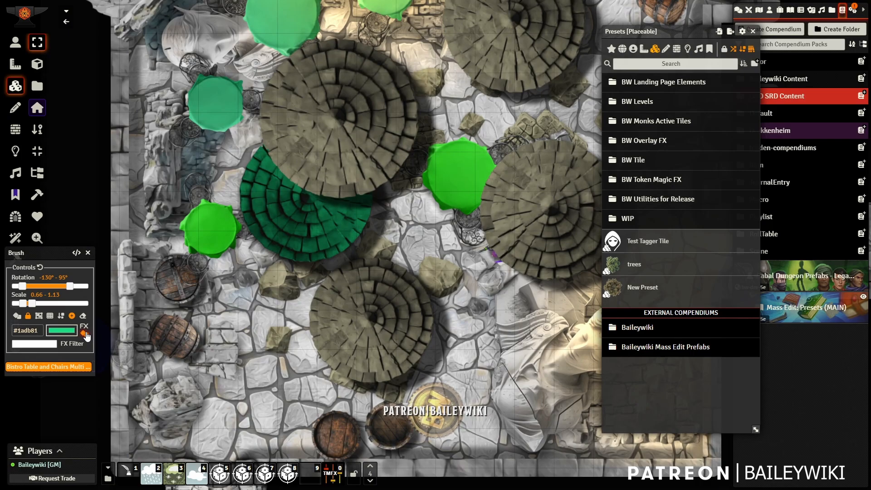
# Set the brush tint to pure red (#ff0000) and remove the random color range from it.
pyautogui.click(63, 330)
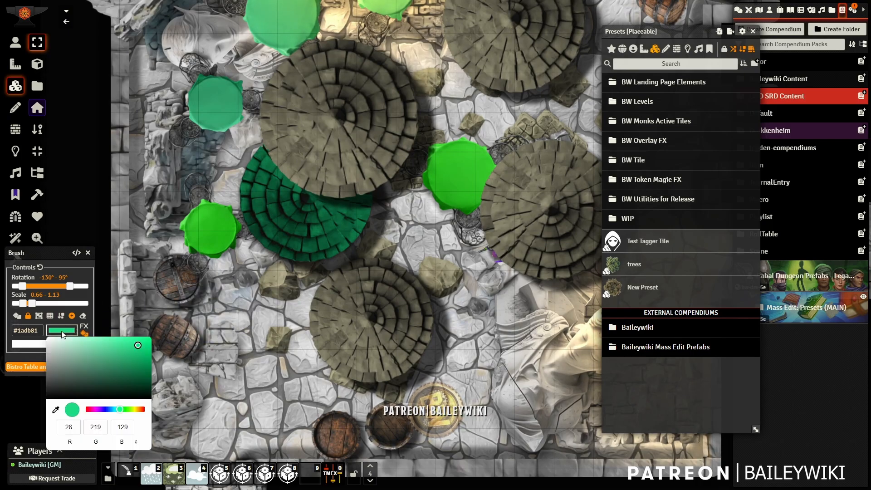
pyautogui.moveTo(141, 410); pyautogui.dragTo(156, 407)
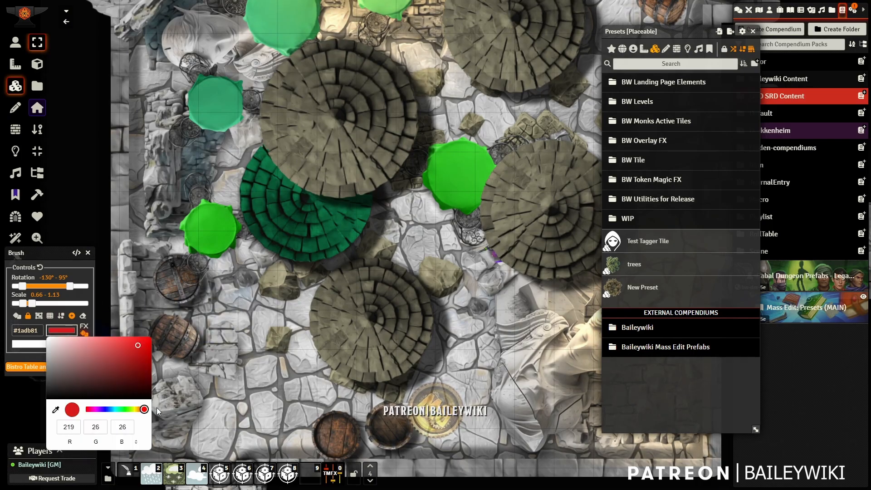
pyautogui.click(54, 259)
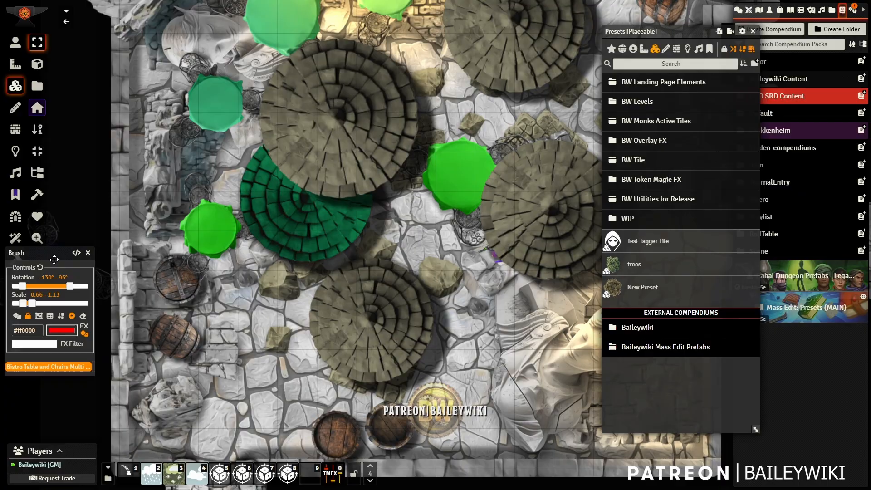
pyautogui.click(84, 334)
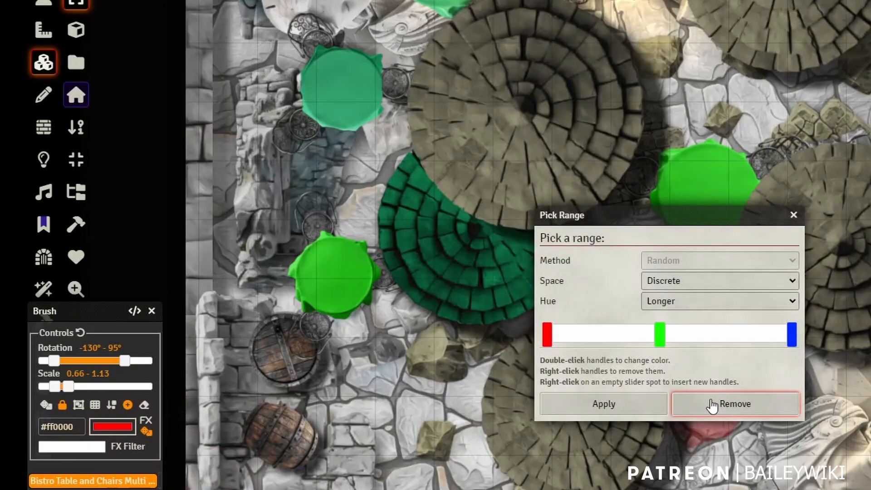
pyautogui.click(712, 404)
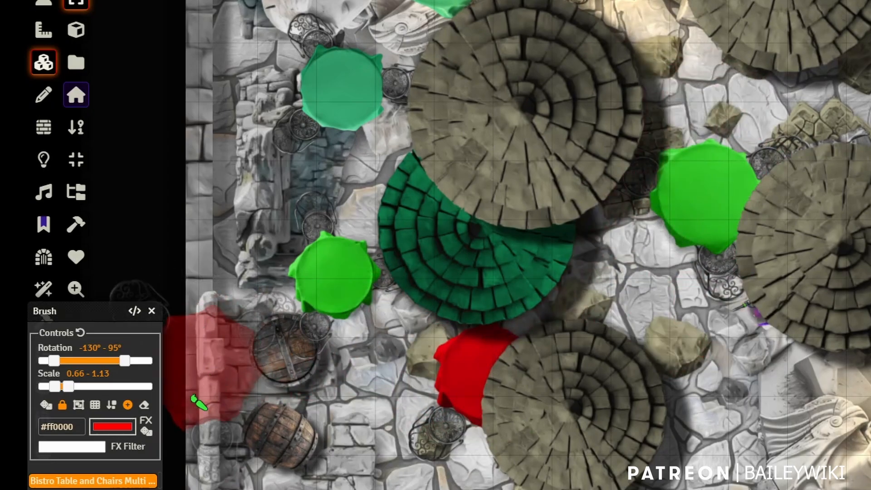
# Assign the BW Floating Object FX filter to the bistro table brush.
pyautogui.click(75, 447)
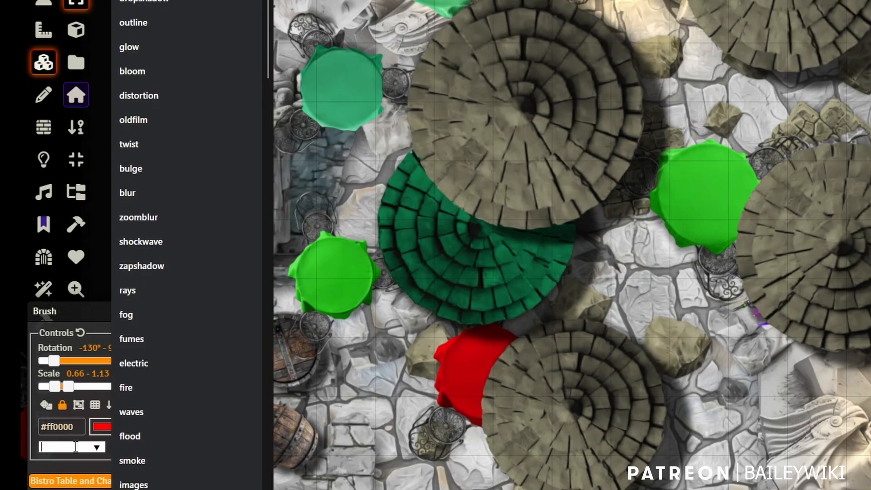
pyautogui.write('float')
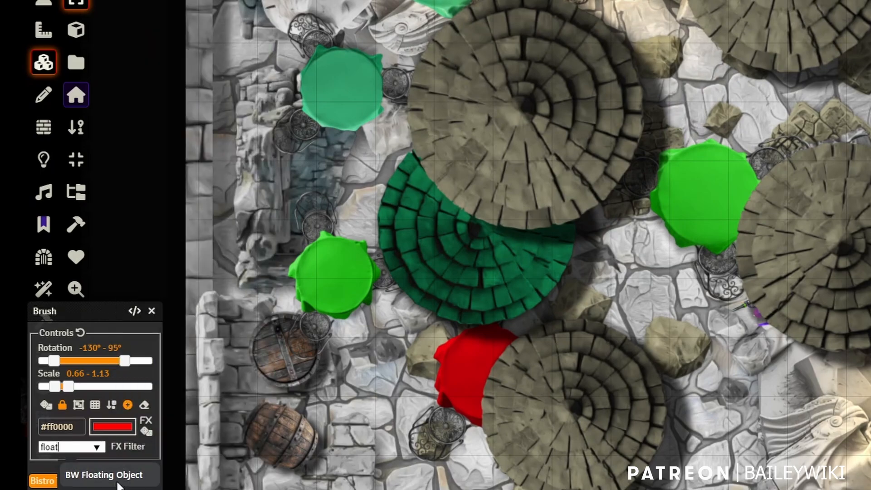
pyautogui.click(115, 480)
# Paint one bistro table with the floating filter in the round room, just above the cobbled area, and close the brush.
pyautogui.scroll(-4, 524, 457)
pyautogui.moveTo(561, 413); pyautogui.dragTo(463, 288)
pyautogui.moveTo(751, 62); pyautogui.dragTo(632, 285)
pyautogui.moveTo(699, 199); pyautogui.dragTo(68, 66)
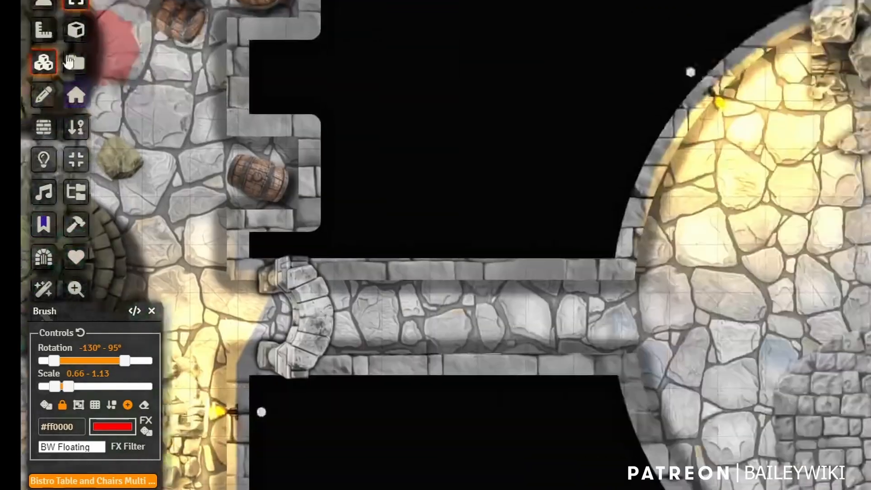
pyautogui.scroll(4, 521, 233)
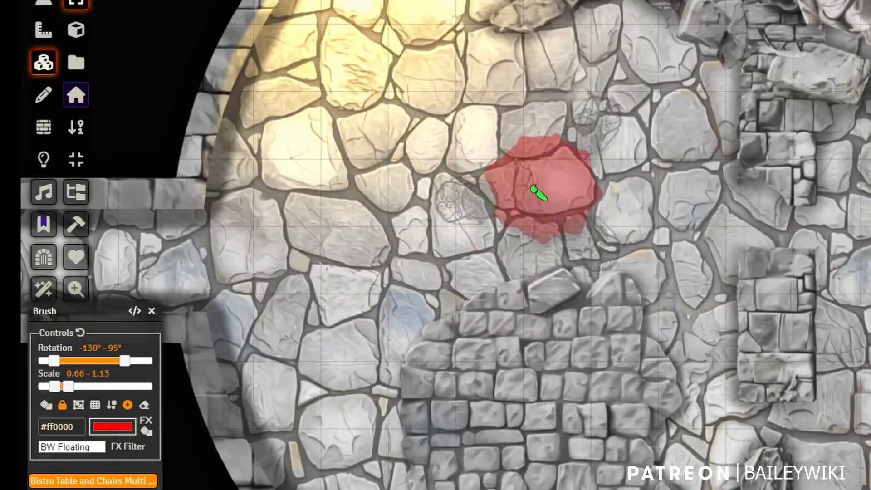
pyautogui.click(527, 190)
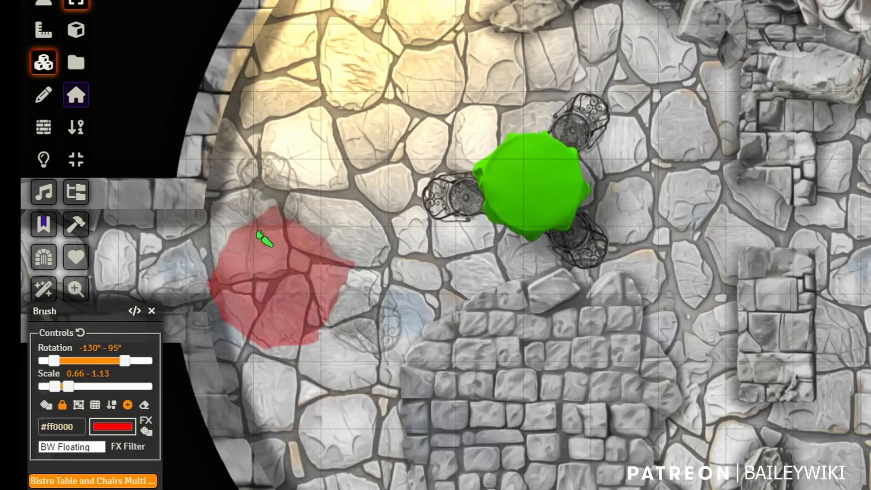
pyautogui.scroll(3, 271, 180)
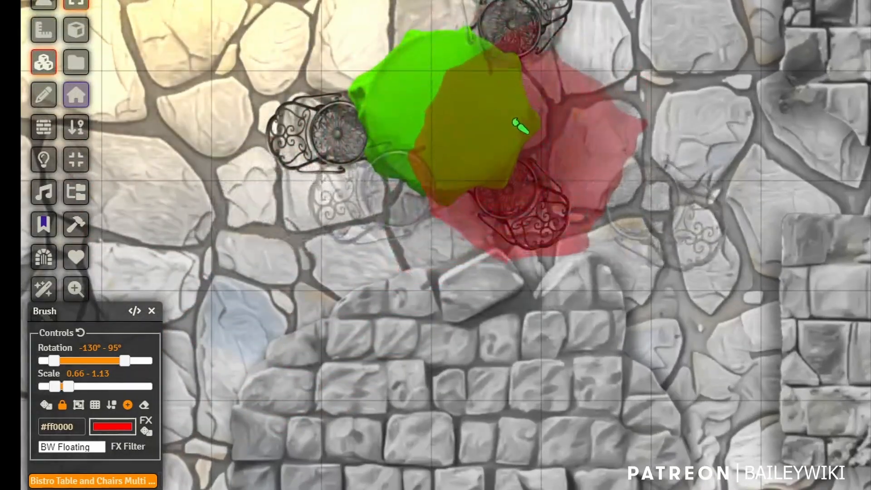
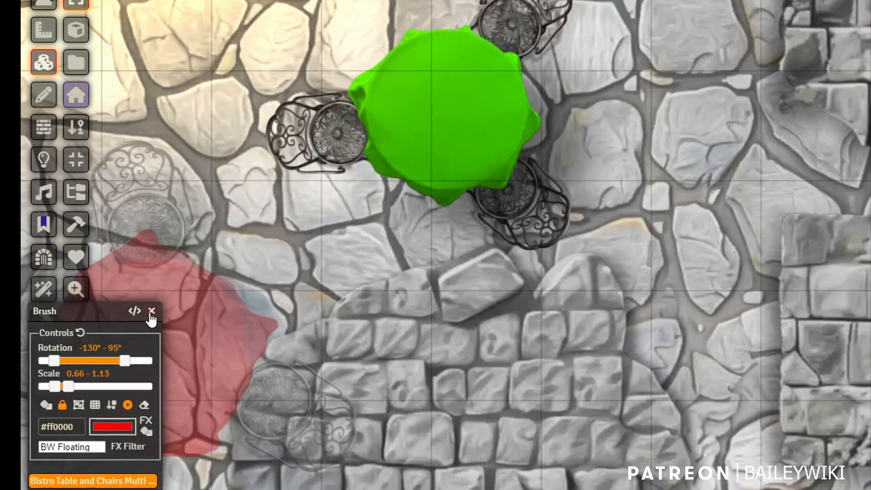
pyautogui.click(128, 406)
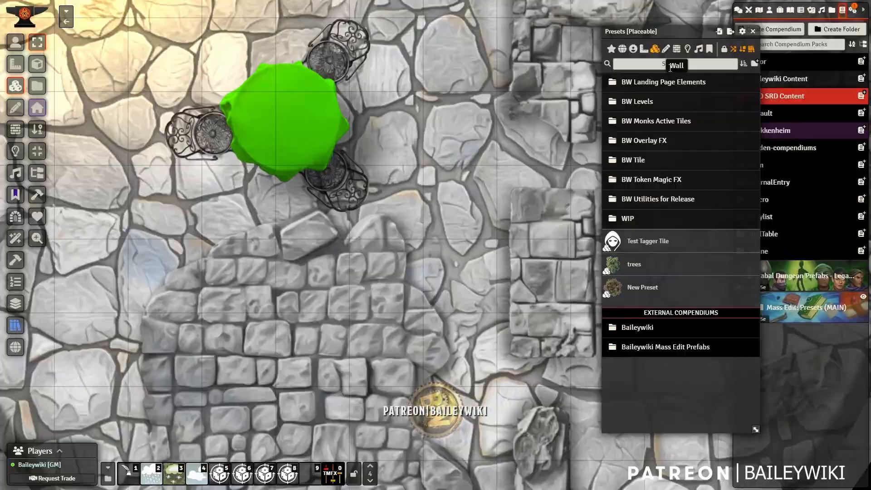
# Search the presets for "tree" and browse to the Tree Canopy presets under Forest and Temperate.
pyautogui.click(668, 66)
pyautogui.write('tree')
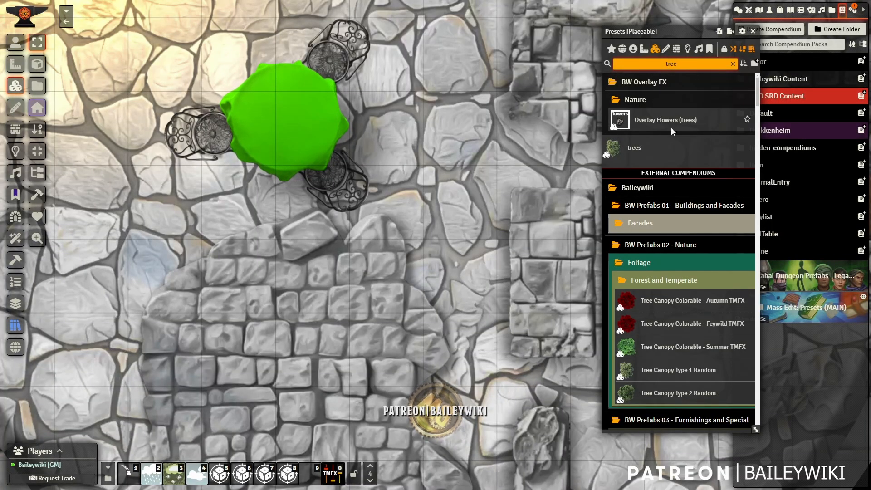
pyautogui.scroll(-2, 671, 302)
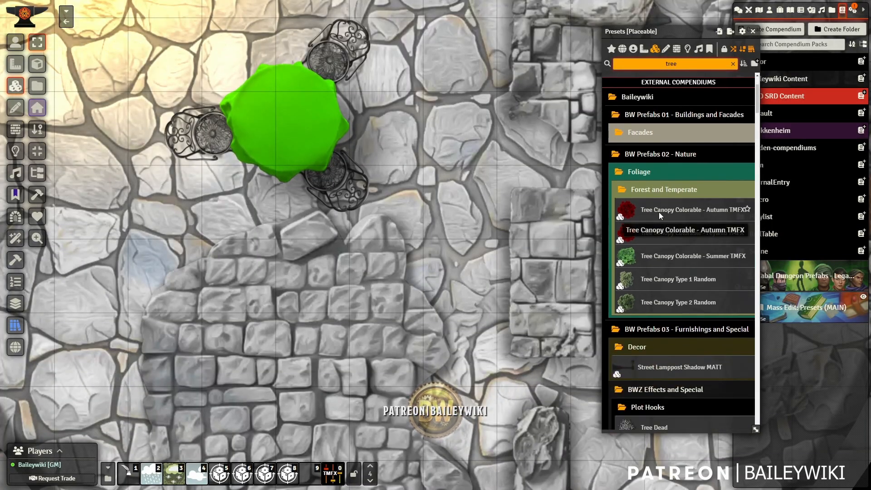
# Activate the brush with BW Plant Tree 01 through 05 Colorable from the Tree Canopies presets.
pyautogui.scroll(-15, 672, 328)
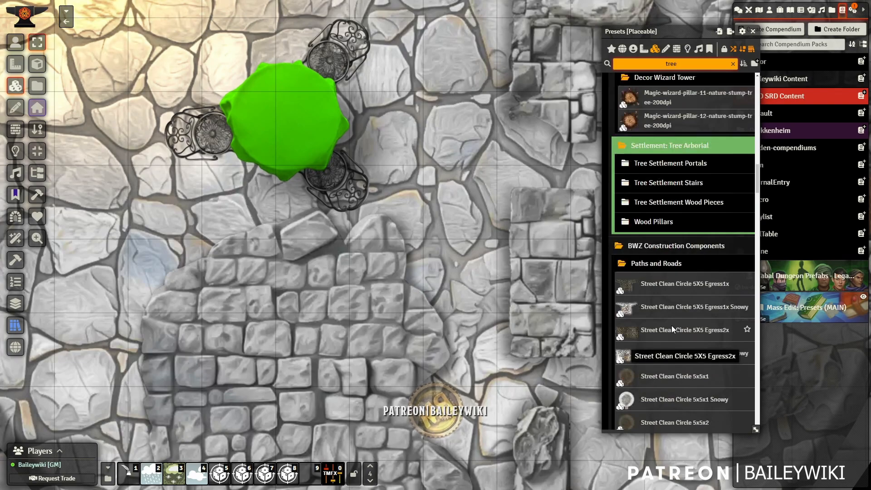
pyautogui.scroll(-20, 673, 323)
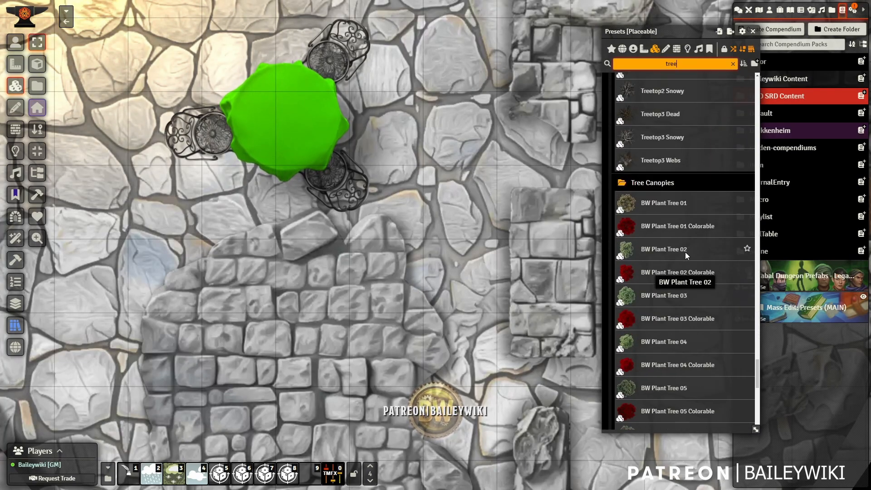
pyautogui.click(668, 229)
pyautogui.keyDown('ctrl'); pyautogui.click(671, 270); pyautogui.keyUp('ctrl')
pyautogui.keyDown('ctrl'); pyautogui.click(676, 319); pyautogui.keyUp('ctrl')
pyautogui.keyDown('ctrl'); pyautogui.click(671, 368); pyautogui.keyUp('ctrl')
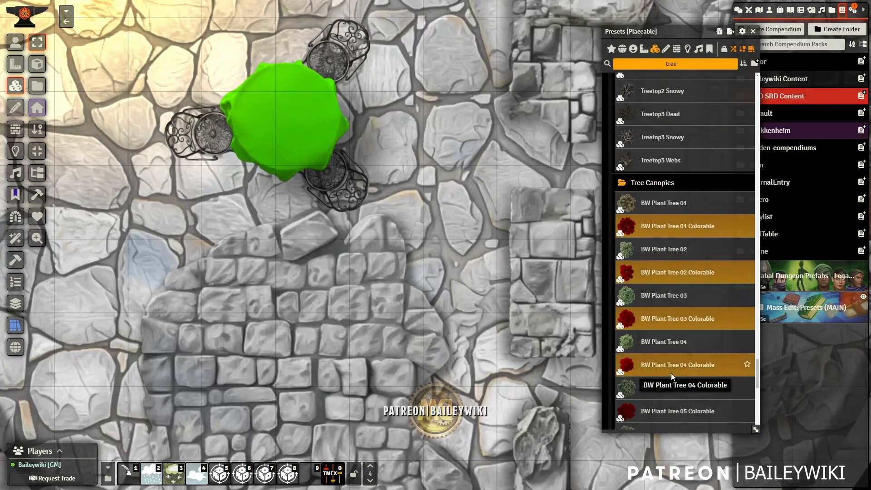
pyautogui.keyDown('ctrl'); pyautogui.click(672, 410); pyautogui.keyUp('ctrl')
pyautogui.rightClick(661, 230)
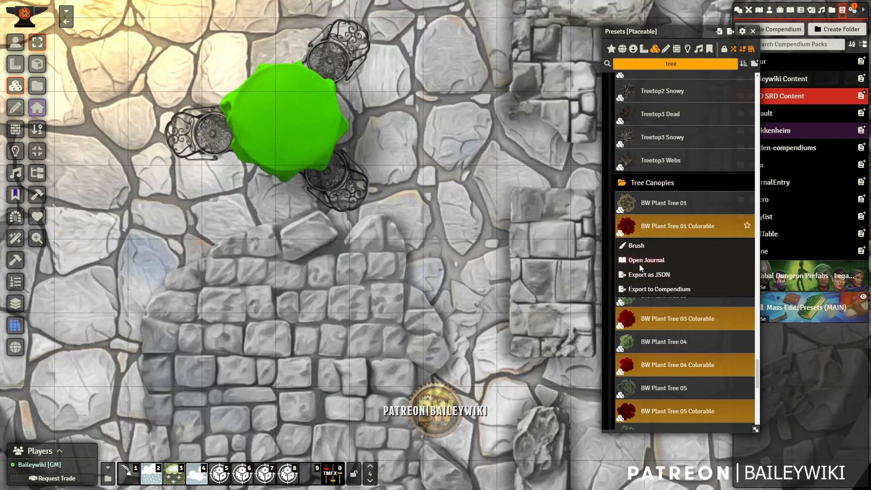
pyautogui.click(633, 244)
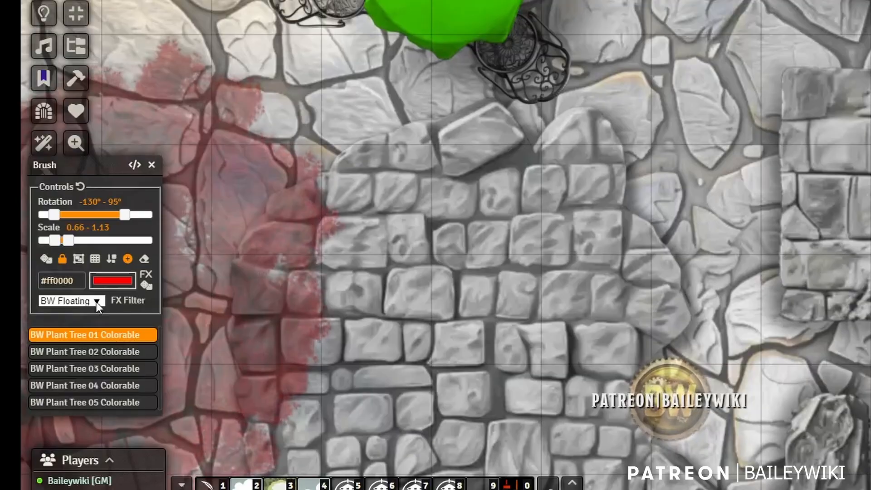
# Set the brush's FX filter to BW Leaves Swaying 2 Strong.
pyautogui.click(96, 301)
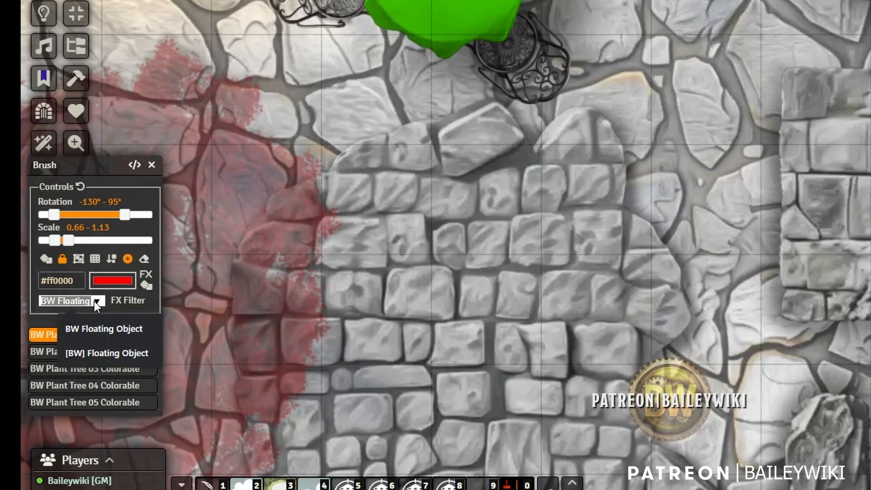
pyautogui.click(94, 301)
pyautogui.scroll(5, 198, 86)
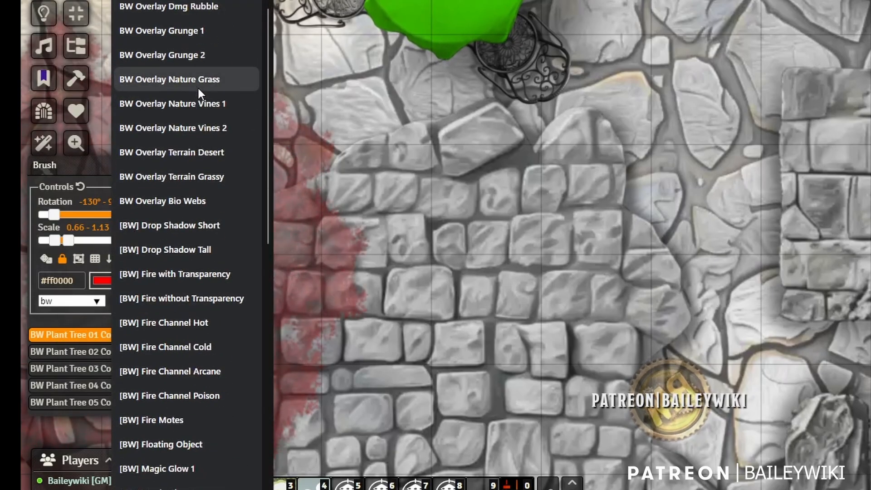
pyautogui.write('sway')
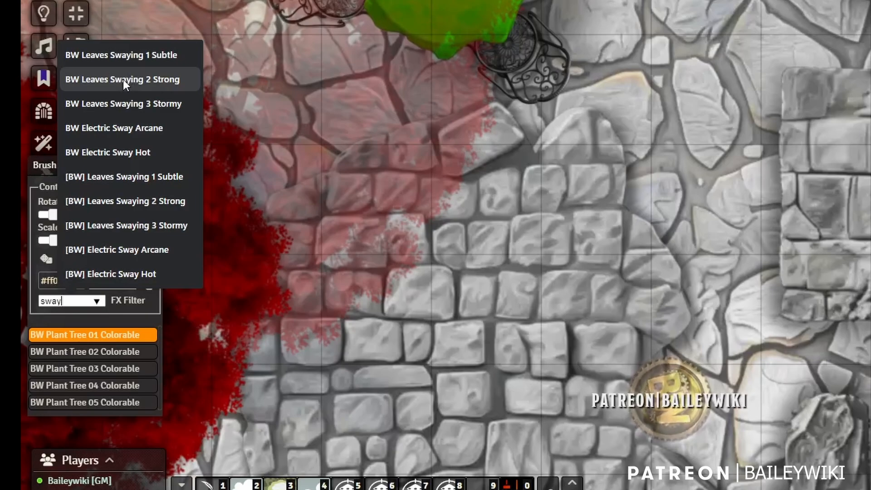
pyautogui.click(123, 80)
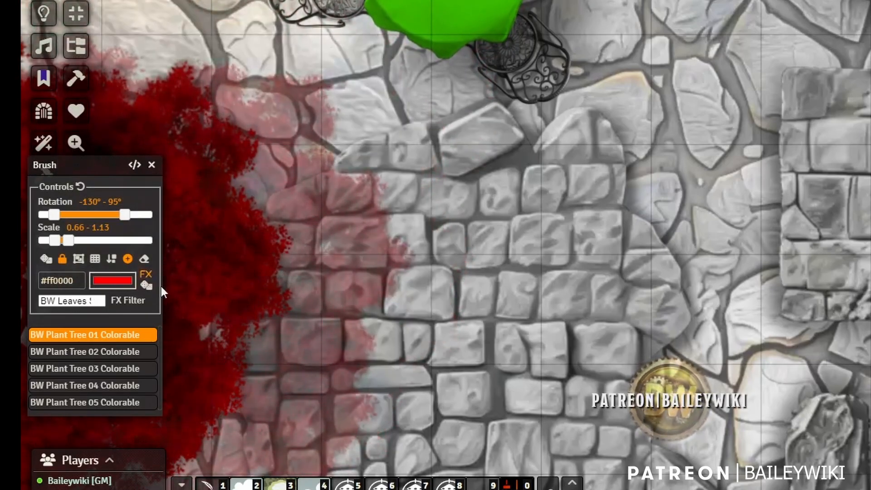
# Open the brush's random colour range and set its colour space to sRGB.
pyautogui.click(146, 285)
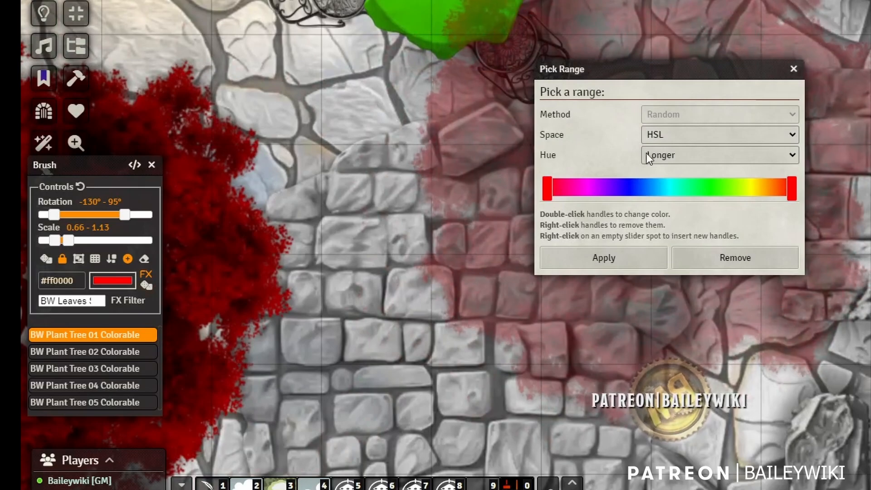
pyautogui.click(663, 135)
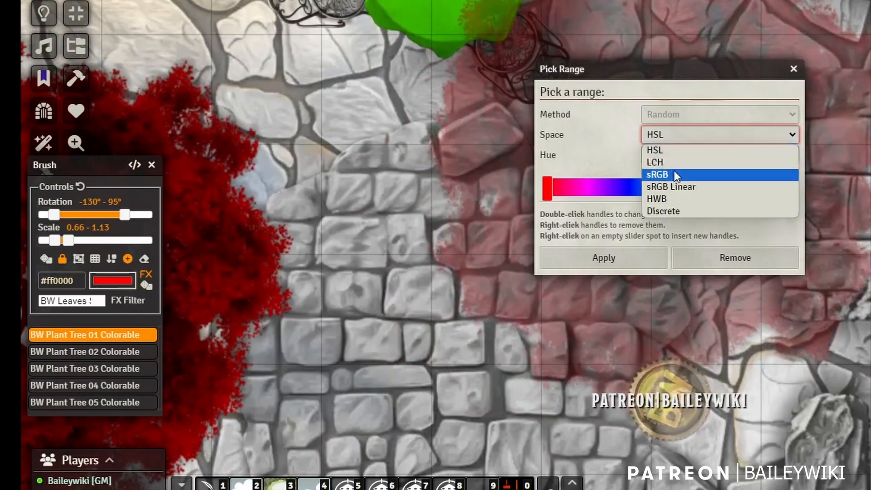
pyautogui.click(674, 172)
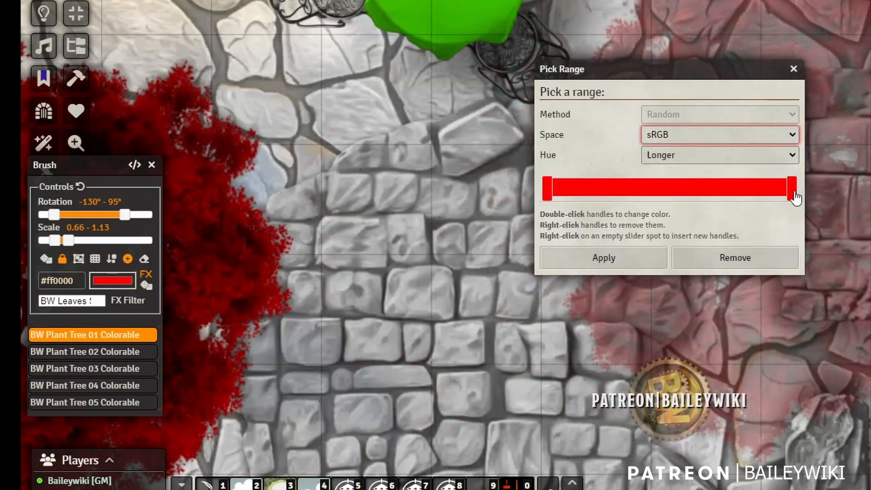
# Change the end colour of the range to dark green.
pyautogui.moveTo(792, 190); pyautogui.dragTo(787, 189)
pyautogui.doubleClick(792, 188)
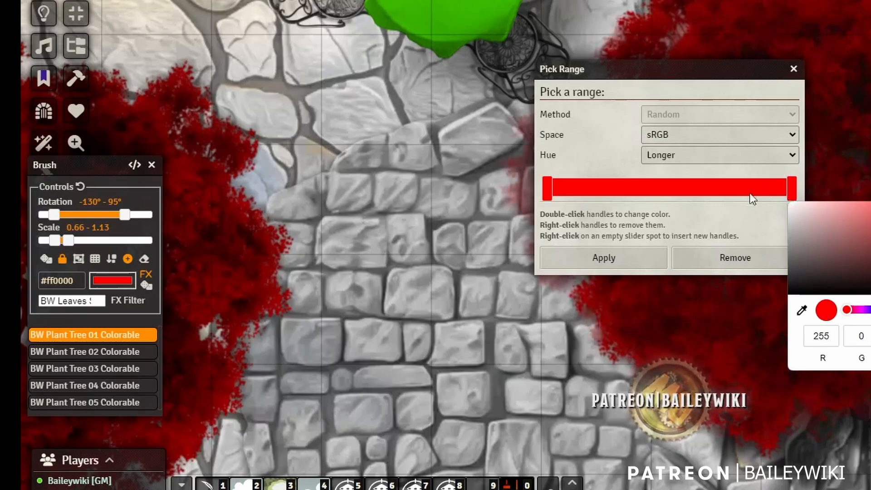
pyautogui.click(870, 310)
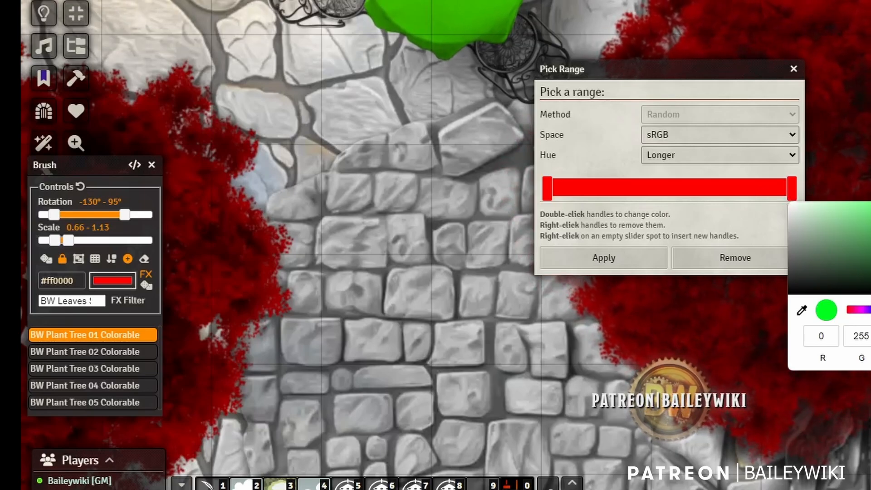
pyautogui.click(870, 247)
pyautogui.click(630, 169)
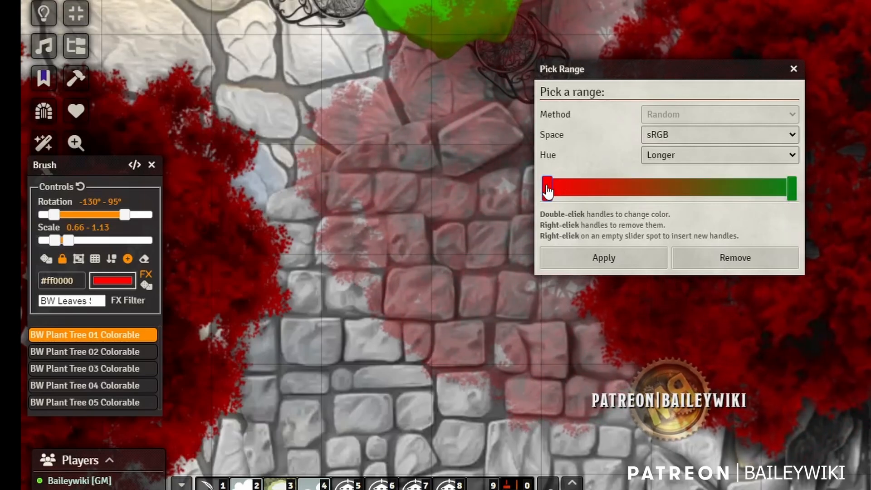
# Change the start colour of the range to light green and apply the range to the brush.
pyautogui.doubleClick(548, 188)
pyautogui.click(659, 310)
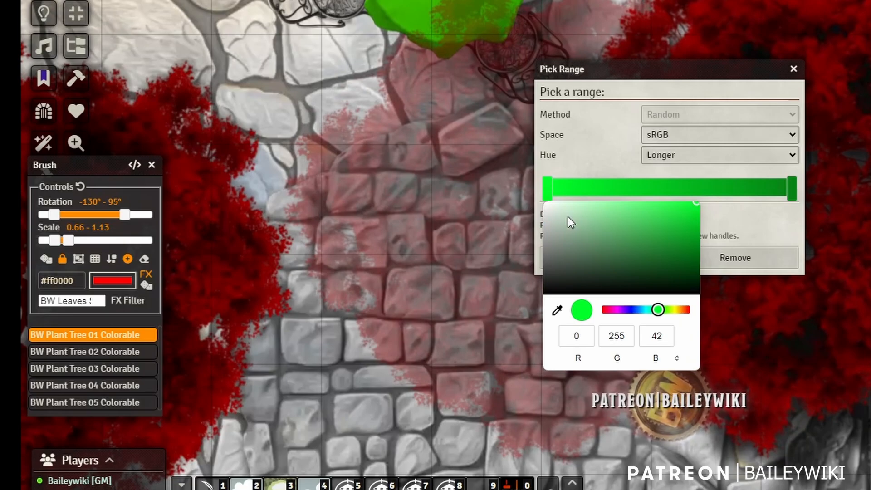
pyautogui.click(594, 155)
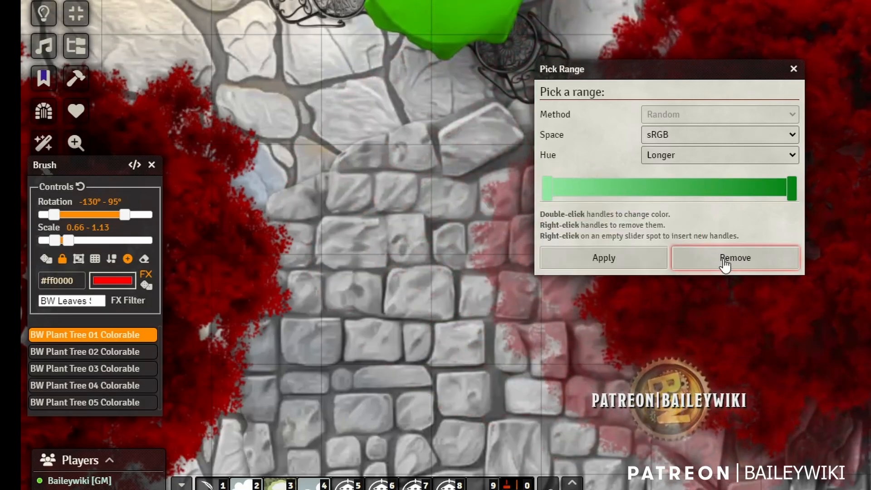
pyautogui.click(625, 263)
# Undo the stray red tree placements on the scene.
pyautogui.scroll(-5, 576, 268)
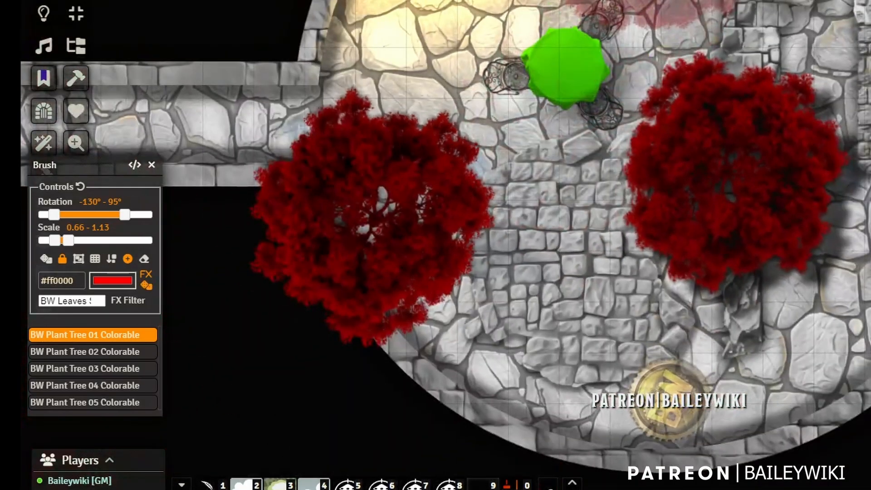
pyautogui.click(642, 7)
pyautogui.hotkey('ctrl', 'z')
pyautogui.hotkey('ctrl', 'z')
pyautogui.hotkey('ctrl', 'z')
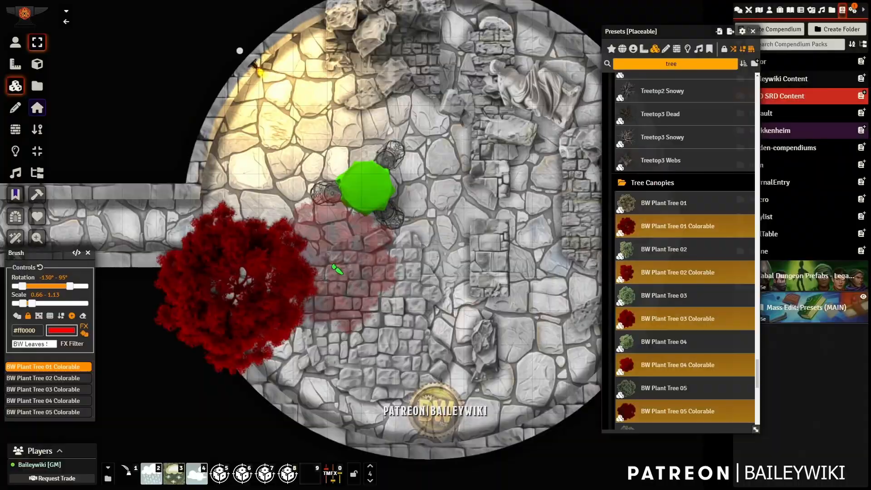
# Paint randomly coloured tree canopies around the green table across the round stone courtyard.
pyautogui.scroll(2, 358, 272)
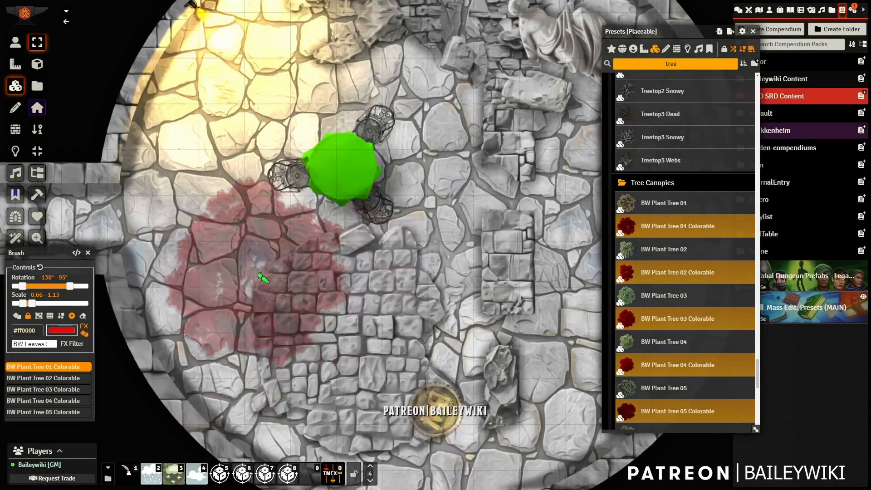
pyautogui.click(295, 286)
pyautogui.scroll(1, 526, 376)
pyautogui.click(529, 366)
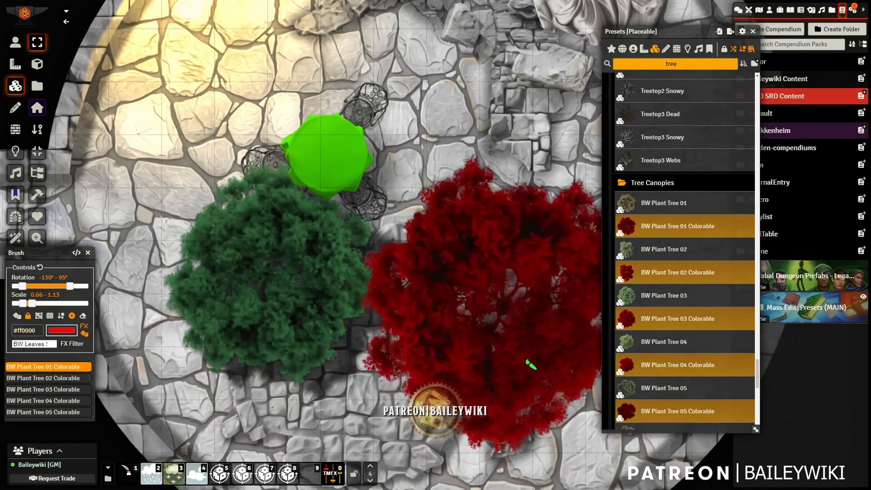
pyautogui.click(537, 107)
pyautogui.click(242, 34)
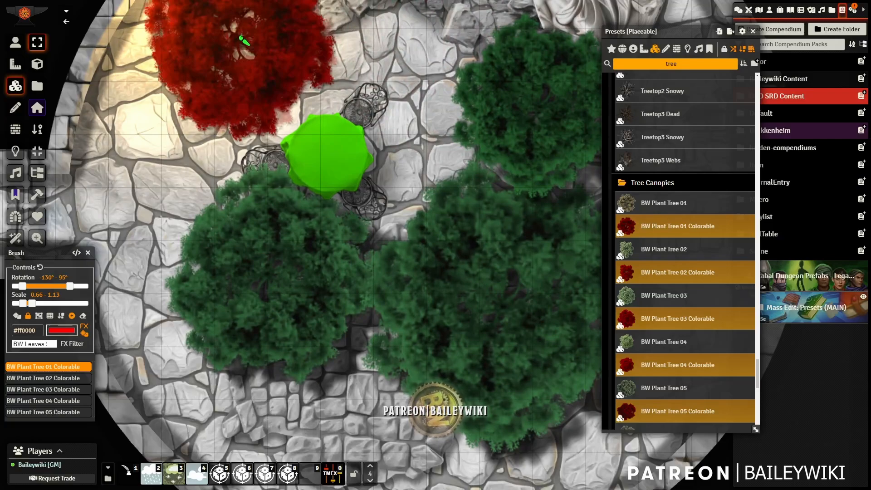
pyautogui.click(196, 140)
pyautogui.scroll(-4, 214, 214)
pyautogui.scroll(-4, 214, 214)
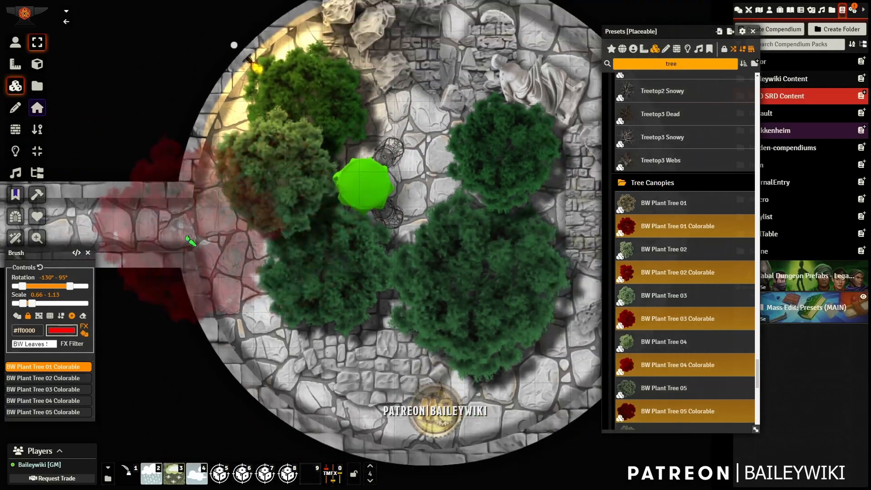
pyautogui.click(246, 267)
pyautogui.scroll(2, 385, 376)
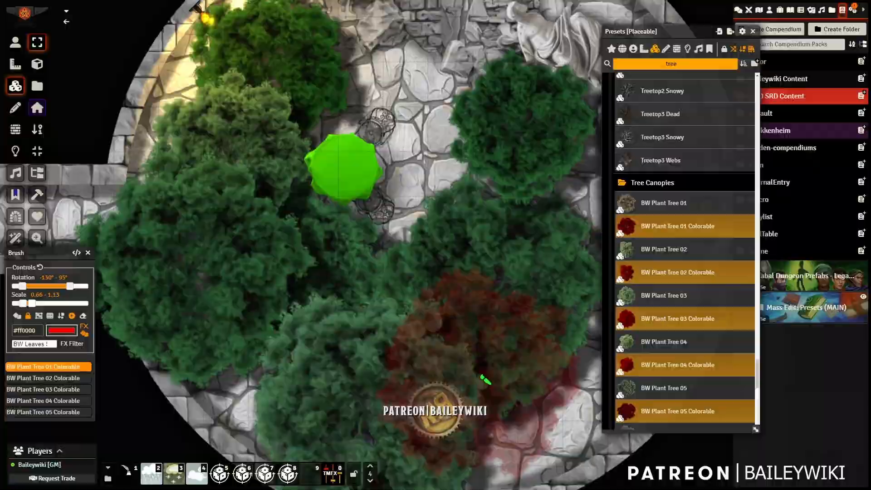
pyautogui.scroll(-7, 778, 275)
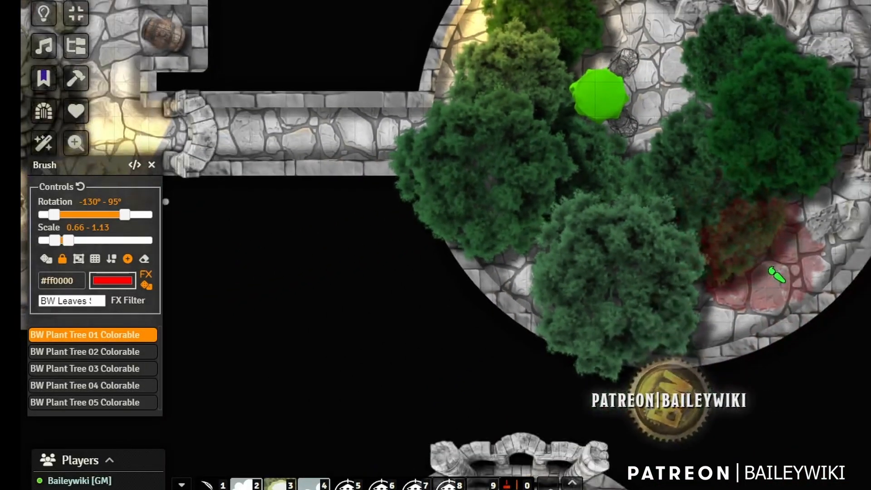
pyautogui.scroll(9, 708, 256)
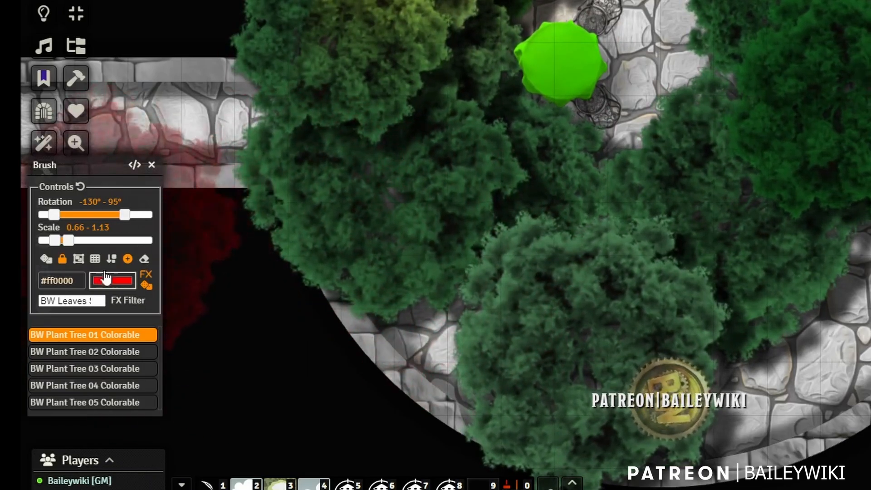
# Change the brush's FX filter to BW Drop Shadow Tall.
pyautogui.click(82, 301)
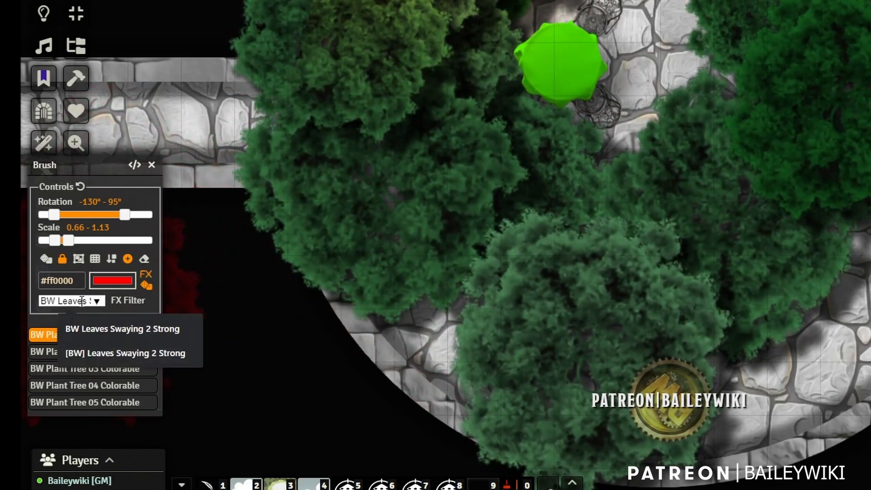
pyautogui.hotkey('ctrl', 'a')
pyautogui.write('drop s')
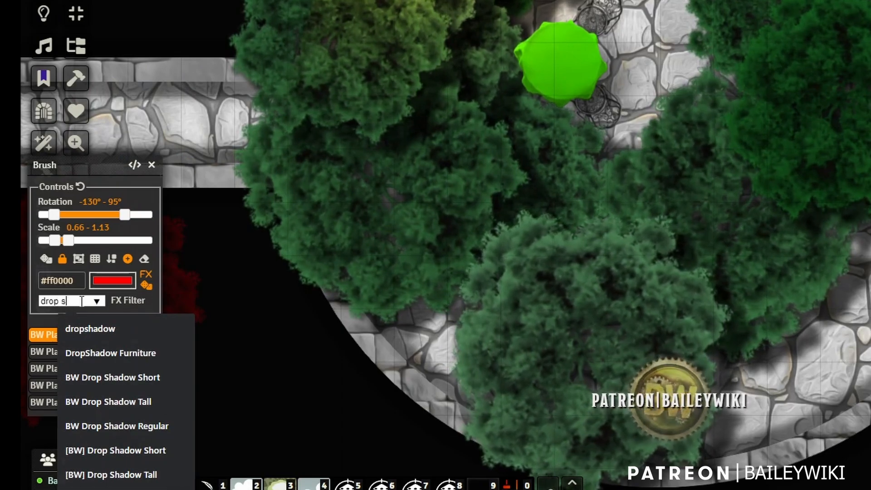
pyautogui.write('hadow')
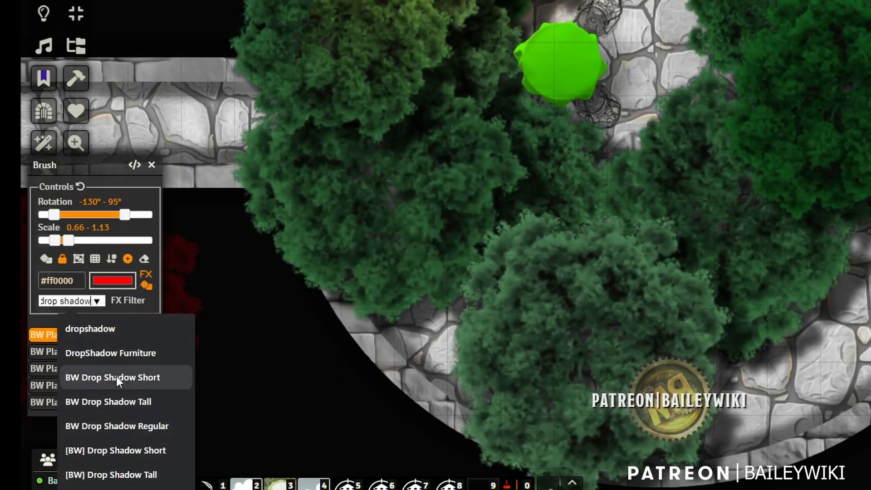
pyautogui.click(124, 401)
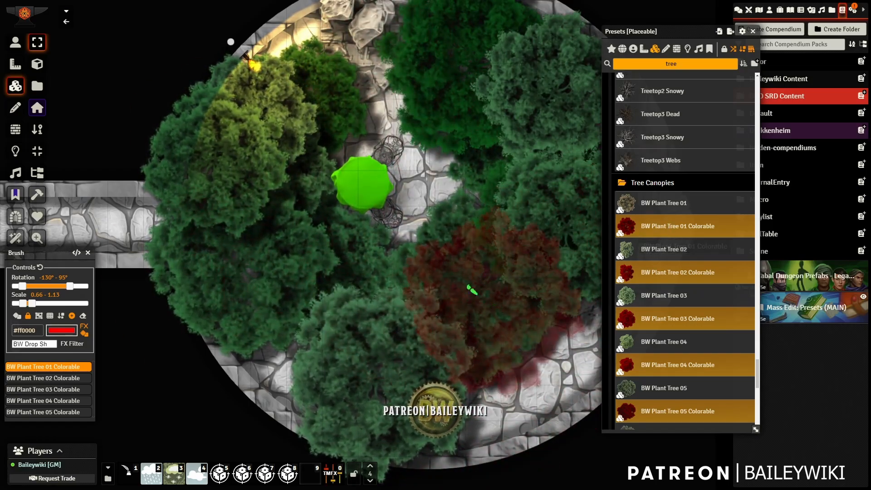
# Paint another tree canopy with the drop shadow filter in the courtyard and exit the brush.
pyautogui.scroll(-3, 447, 273)
pyautogui.click(446, 267)
pyautogui.scroll(2, 445, 260)
pyautogui.press('Escape')
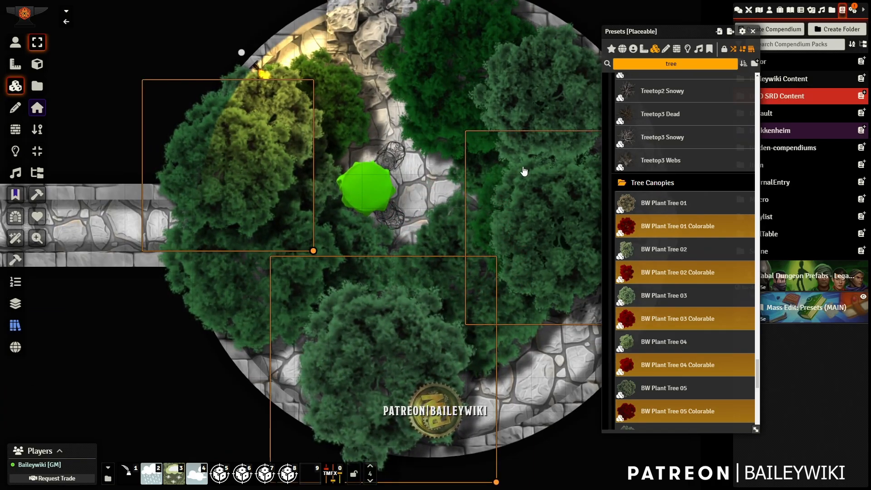
# Create a new preset from the four selected tree tiles and review its stored tile data.
pyautogui.doubleClick(566, 132)
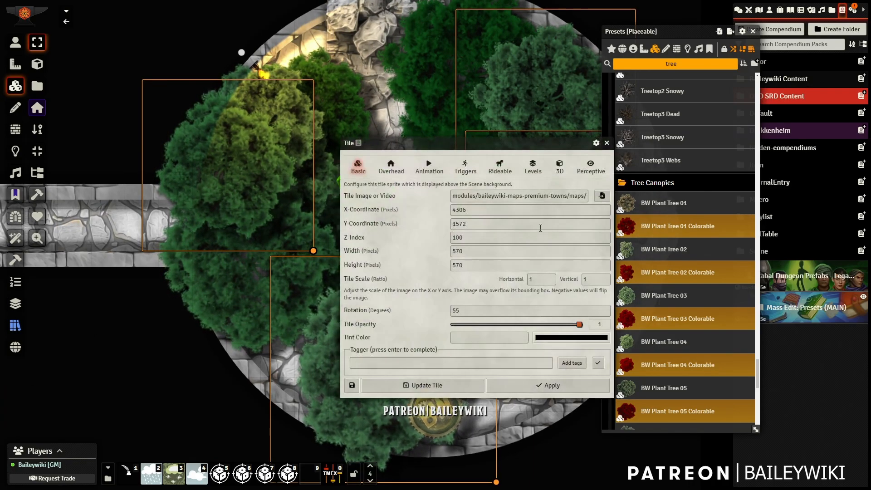
pyautogui.click(607, 144)
pyautogui.moveTo(548, 94); pyautogui.dragTo(686, 193)
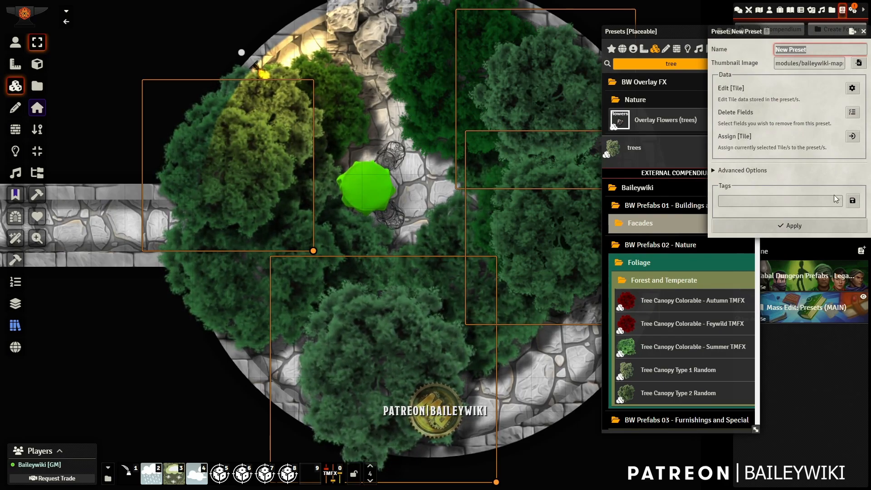
pyautogui.click(853, 89)
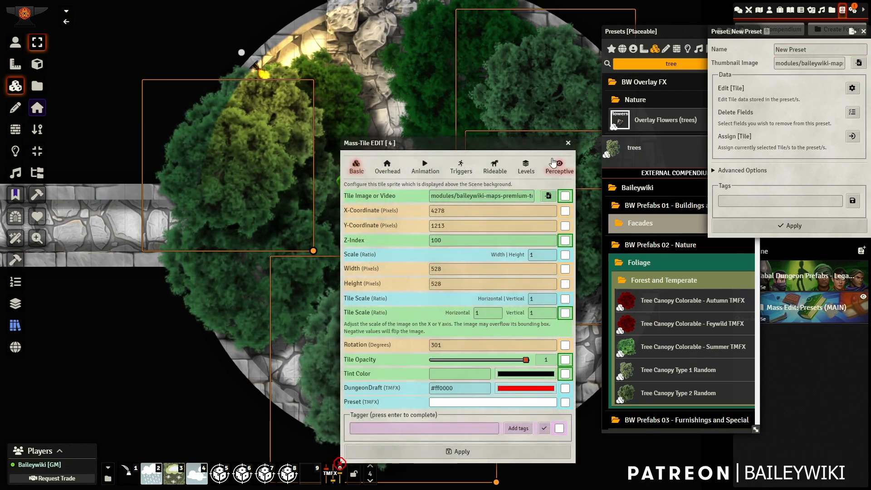
pyautogui.click(568, 144)
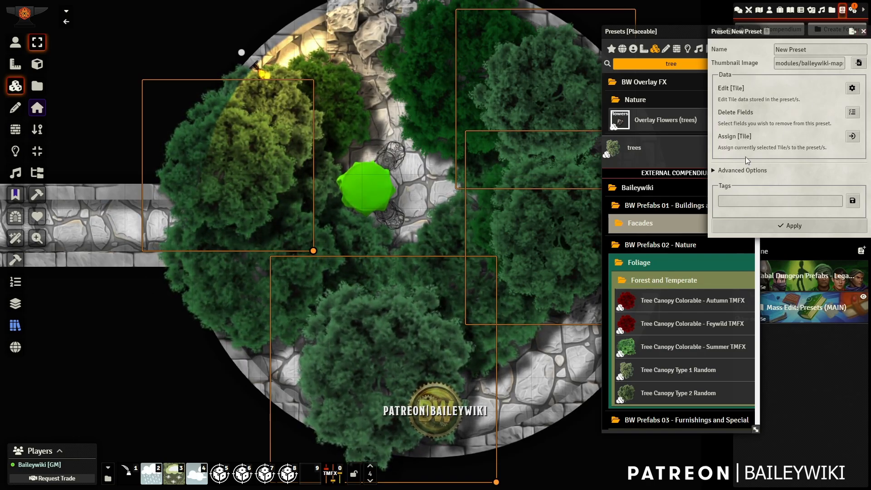
# Examine the tile data stored in the new preset and close its configuration form.
pyautogui.click(847, 88)
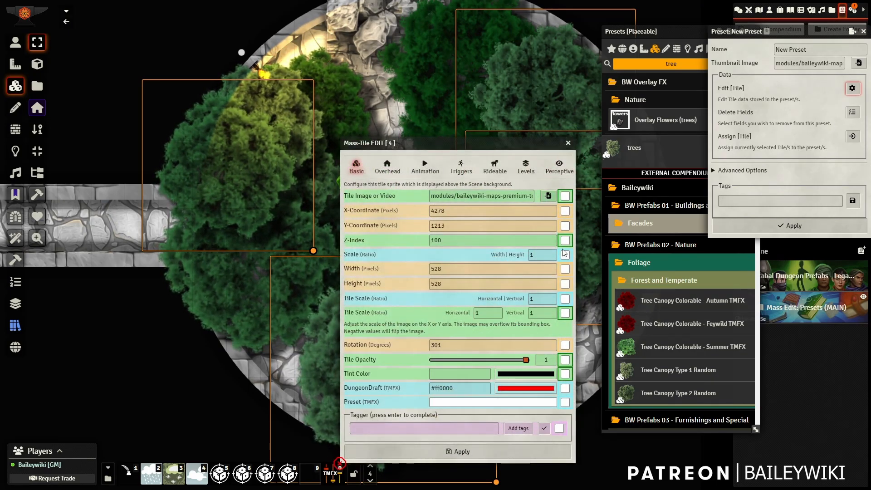
pyautogui.click(569, 143)
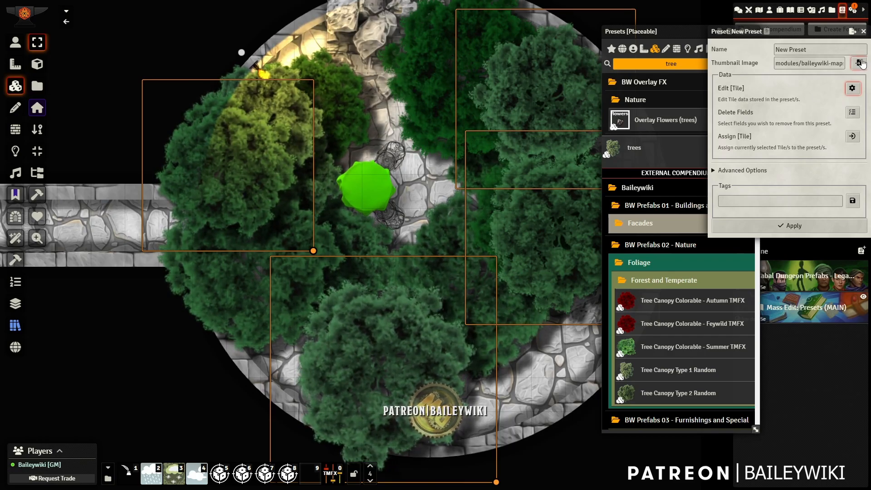
pyautogui.click(864, 32)
pyautogui.scroll(8, 418, 247)
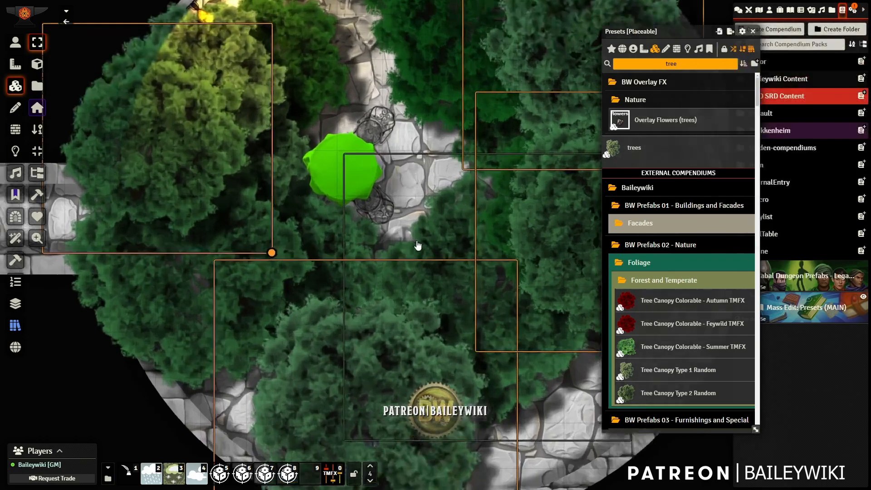
pyautogui.scroll(-7, 333, 274)
pyautogui.scroll(-2, 333, 273)
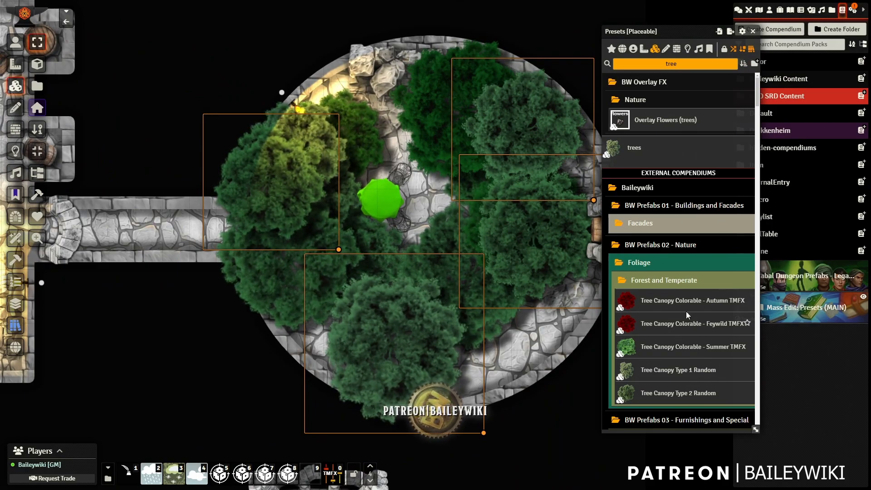
pyautogui.scroll(-6, 684, 290)
pyautogui.scroll(-5, 683, 268)
pyautogui.scroll(10, 682, 268)
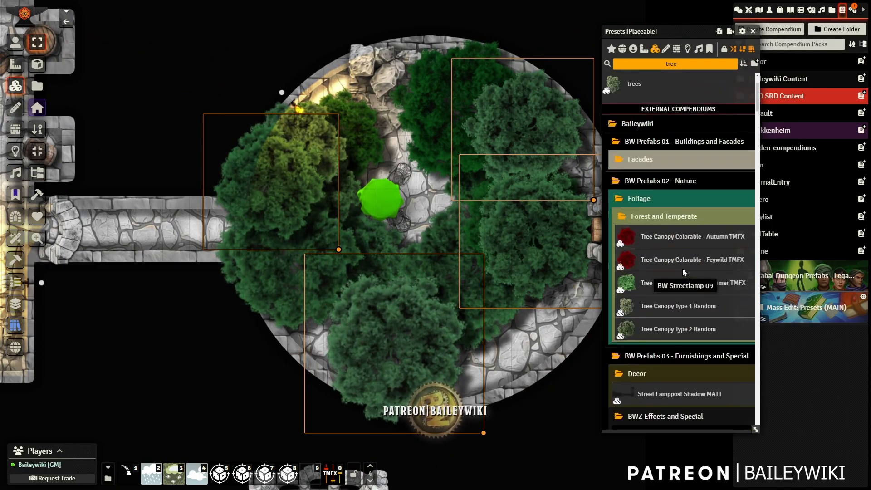
pyautogui.scroll(3, 682, 268)
# Mass-edit the four selected tree tiles, enabling Is Overhead, Is a Roof and Reveals Fog of War.
pyautogui.hotkey('shift', 'e')
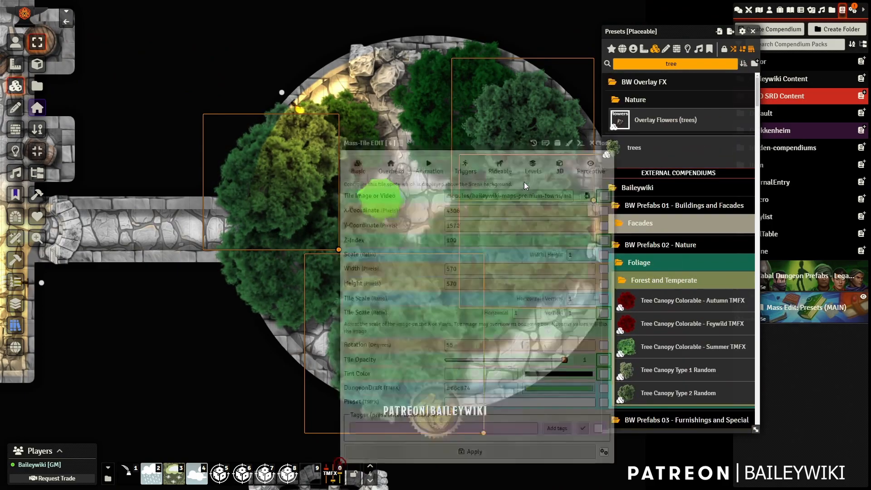
pyautogui.click(391, 167)
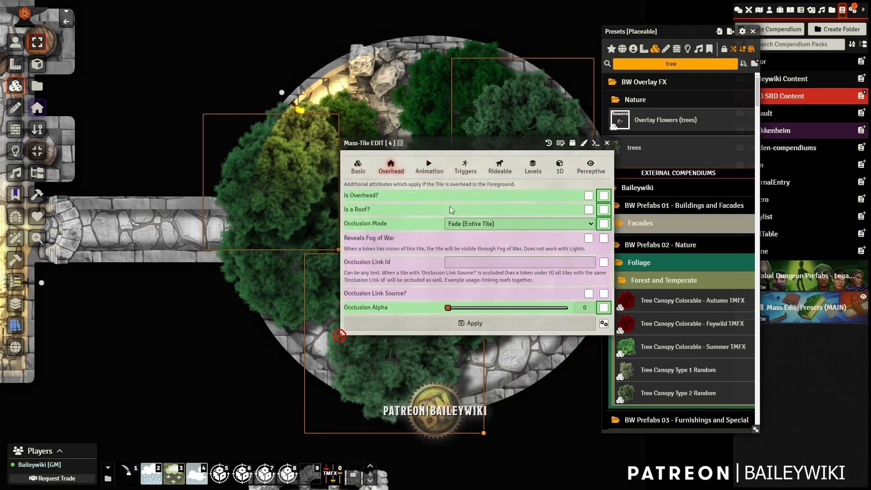
pyautogui.click(521, 223)
pyautogui.click(540, 210)
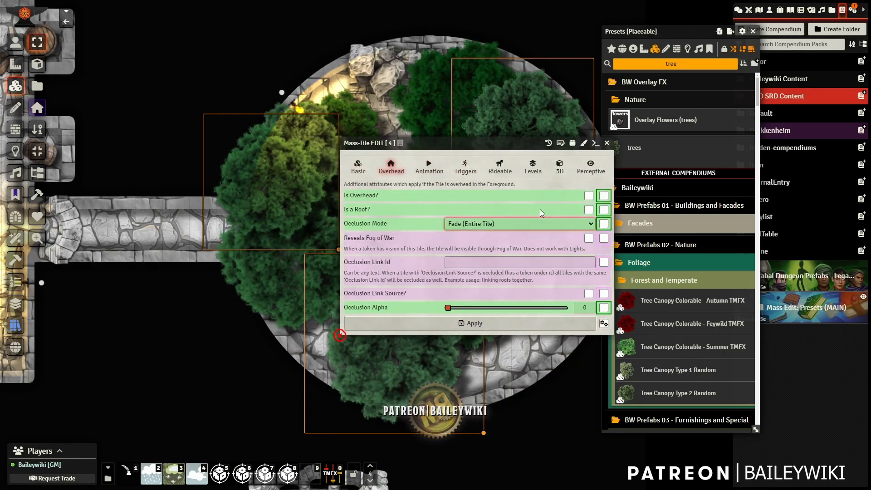
pyautogui.click(589, 196)
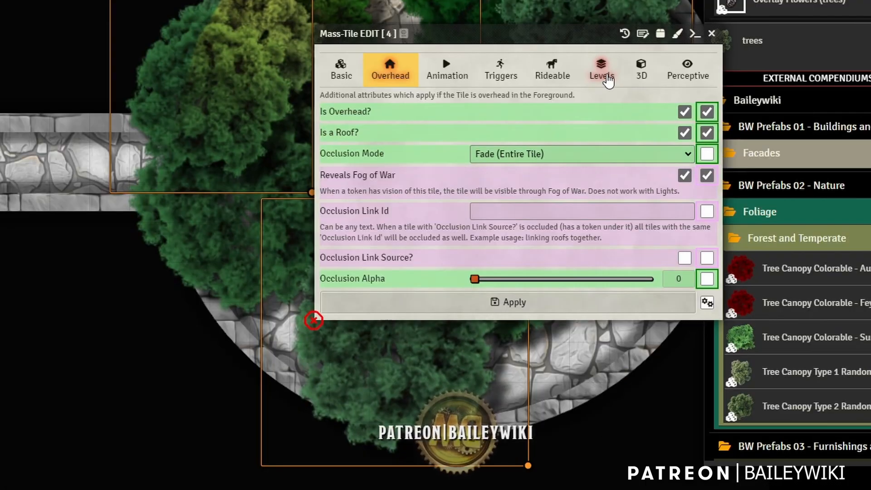
# Set the tiles' bottom elevation to 10, enable showing when below and staying visible in fog, disable All Walls Block Sight, and apply.
pyautogui.click(533, 168)
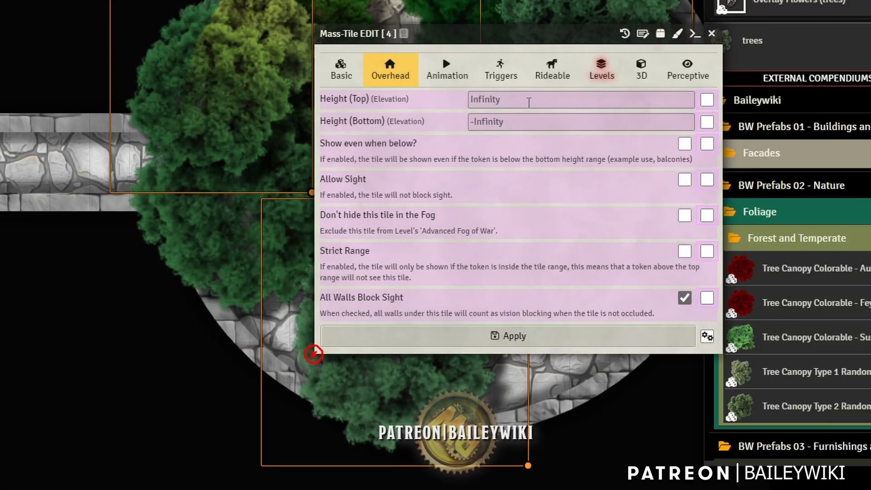
pyautogui.click(476, 203)
pyautogui.write('10')
pyautogui.press('Tab')
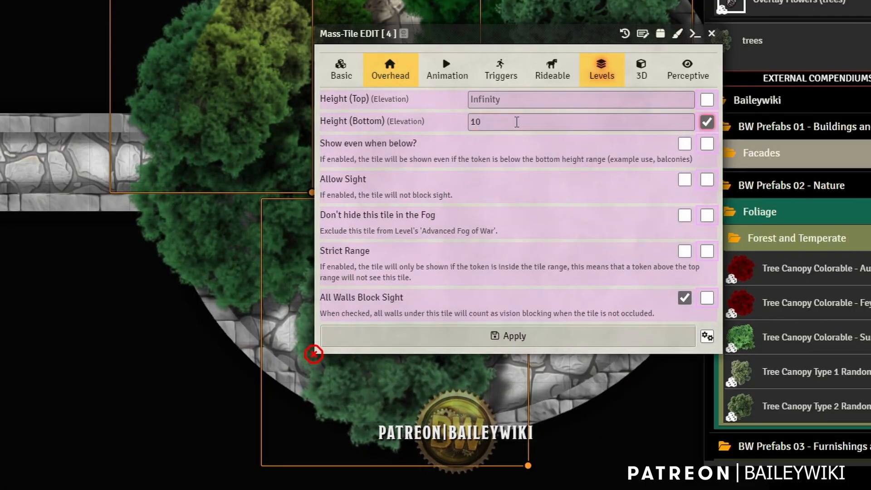
pyautogui.click(684, 144)
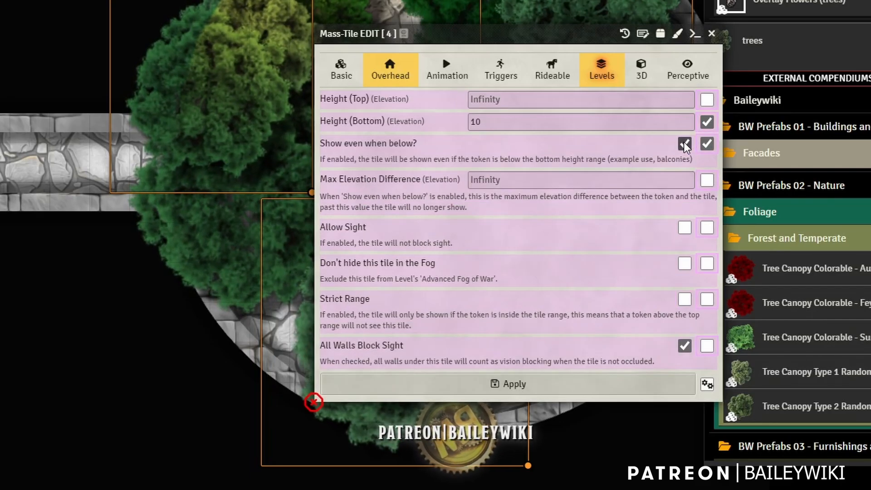
pyautogui.click(685, 264)
pyautogui.click(684, 345)
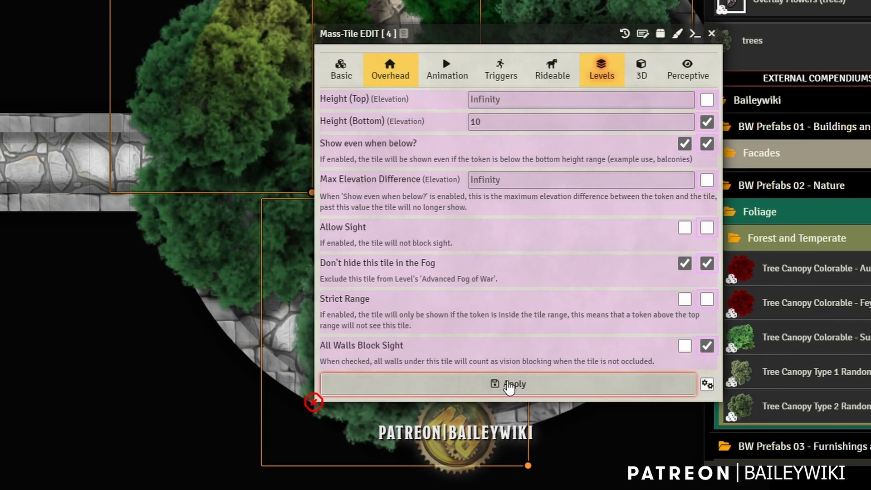
pyautogui.click(512, 386)
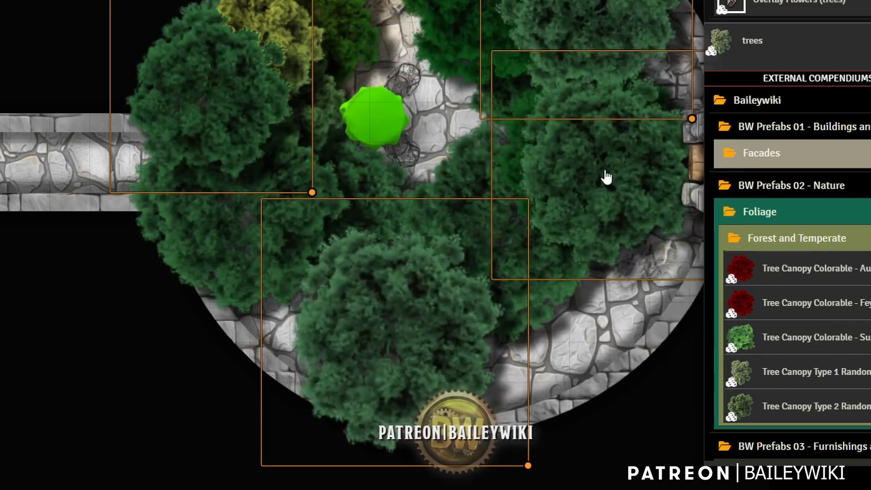
pyautogui.moveTo(849, 271); pyautogui.dragTo(195, 31)
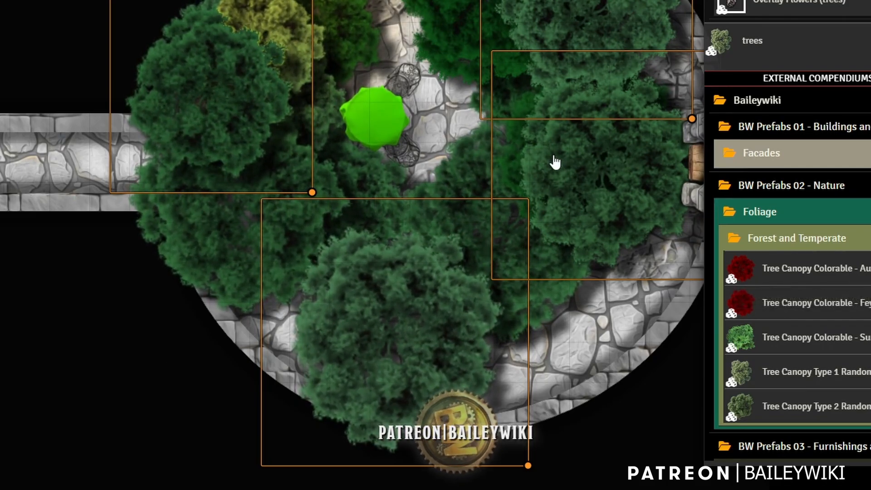
pyautogui.scroll(-3, 554, 201)
pyautogui.scroll(4, 525, 210)
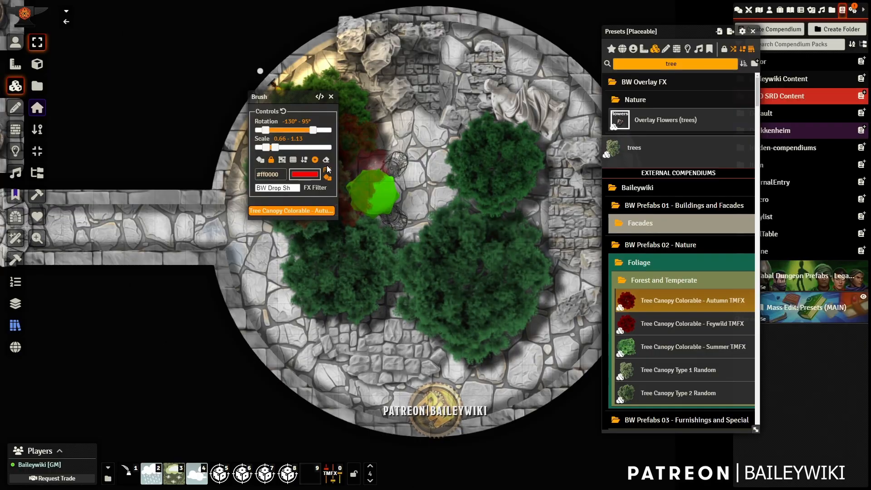
# Reset the brush controls to defaults and view the brush's macro generation options without generating a macro.
pyautogui.click(284, 112)
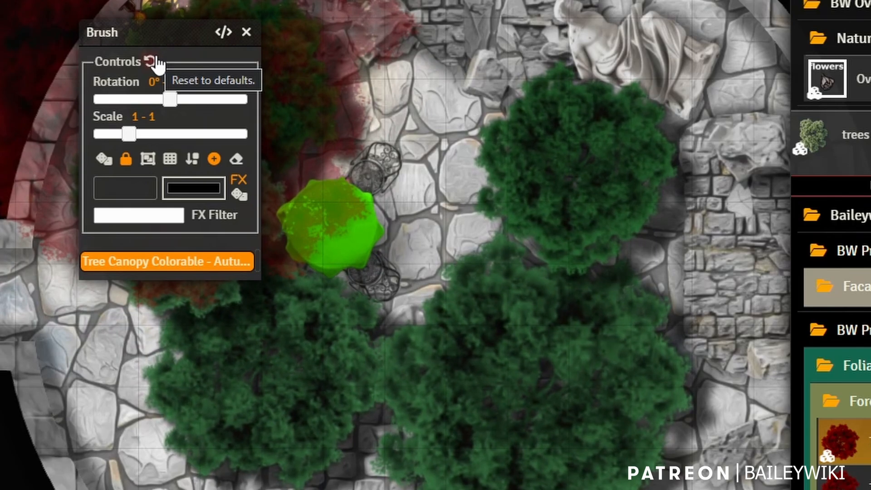
pyautogui.click(223, 33)
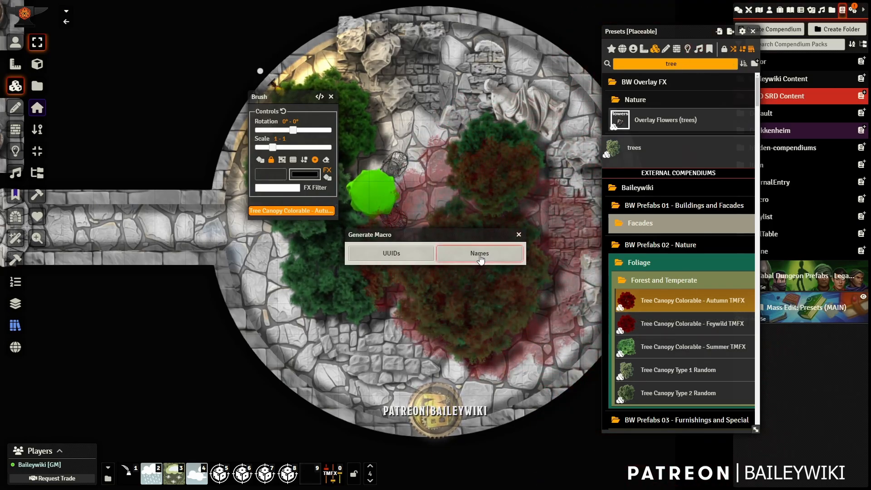
pyautogui.click(519, 236)
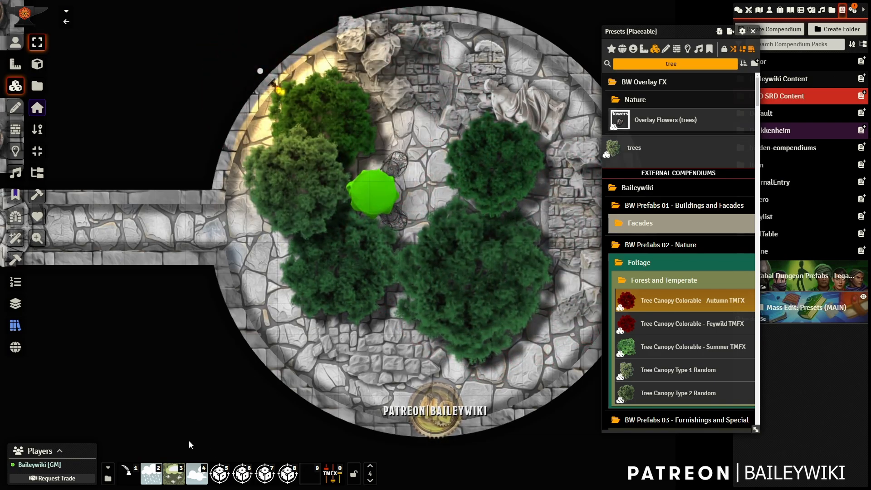
# Switch to hotbar page 2 and run the Brush: Tree Summer v2 macro.
pyautogui.click(371, 480)
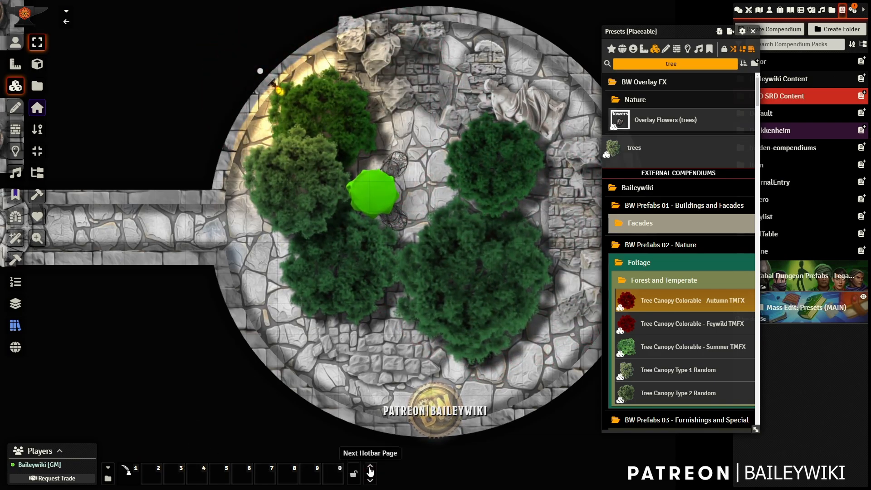
pyautogui.click(371, 472)
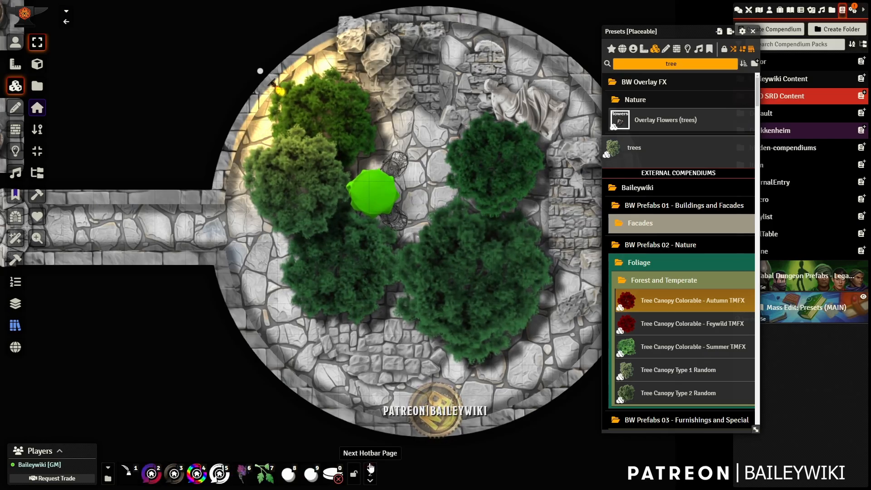
pyautogui.click(265, 478)
# Paint five summer tree canopies around the small round tower at the end of the lower walkway.
pyautogui.scroll(-10, 266, 286)
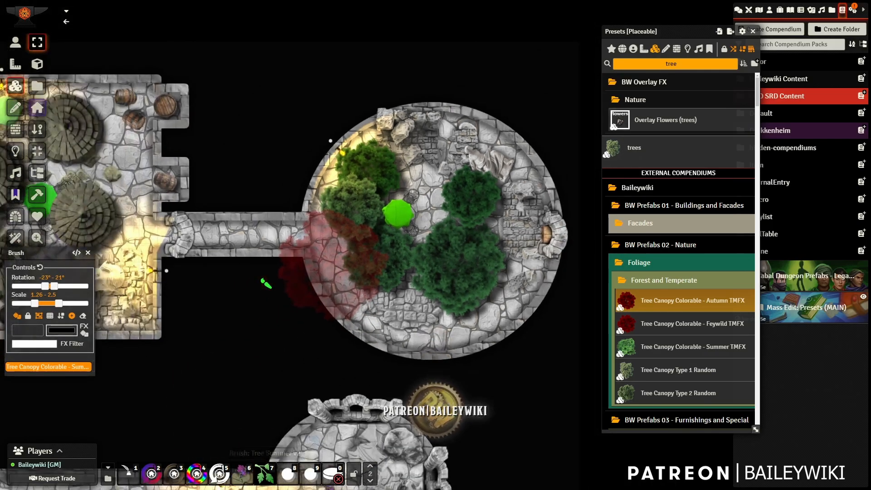
pyautogui.moveTo(238, 326); pyautogui.dragTo(429, 192)
pyautogui.moveTo(477, 247); pyautogui.dragTo(389, 194)
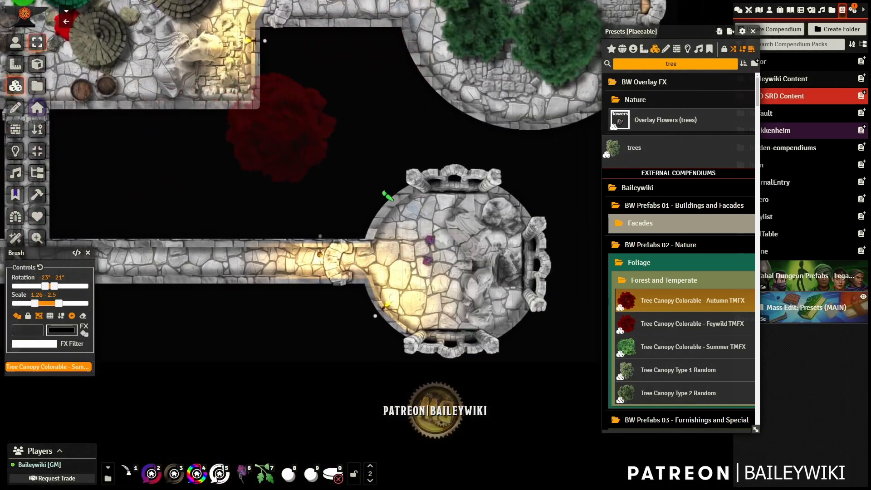
pyautogui.scroll(9, 468, 258)
pyautogui.moveTo(436, 223); pyautogui.dragTo(377, 204)
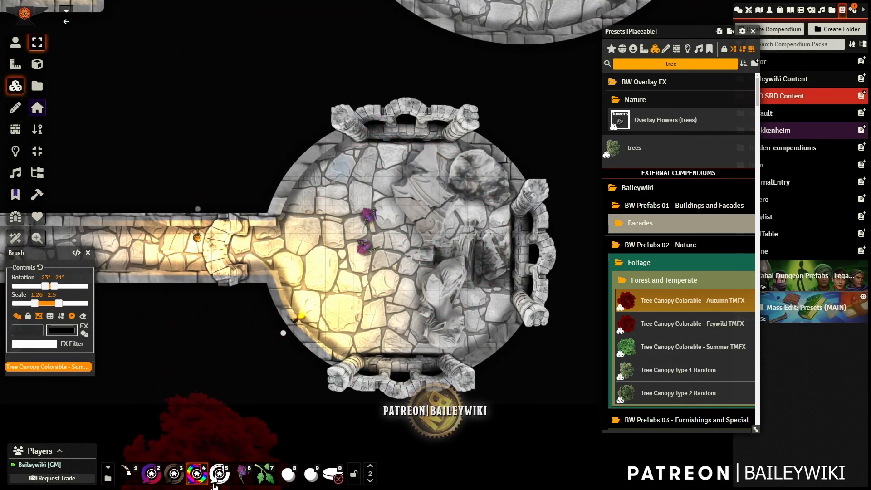
pyautogui.click(414, 134)
pyautogui.click(478, 169)
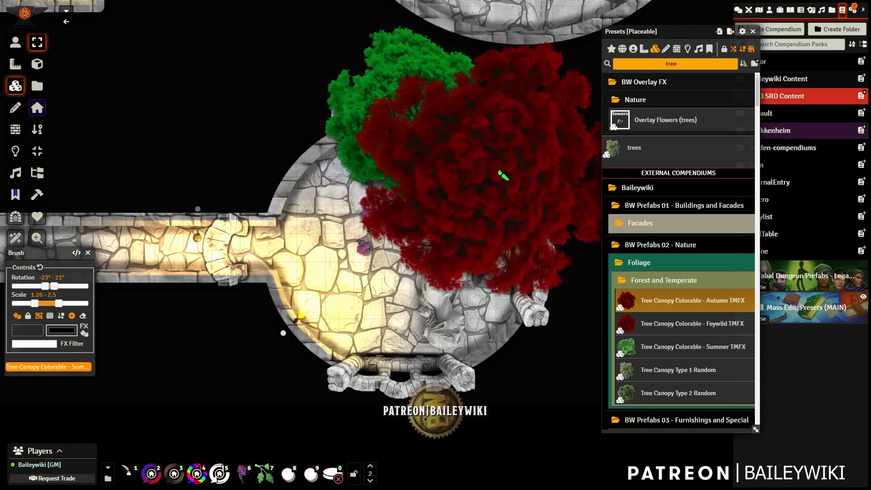
pyautogui.click(501, 320)
pyautogui.click(380, 365)
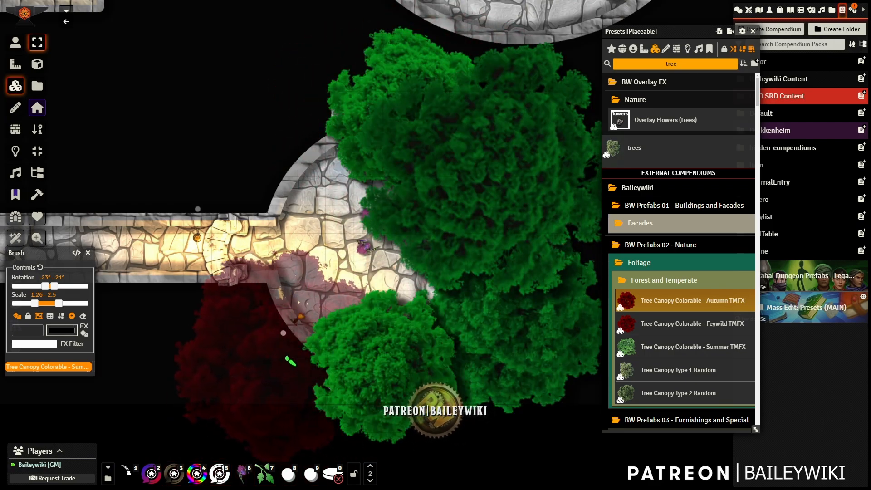
pyautogui.click(268, 353)
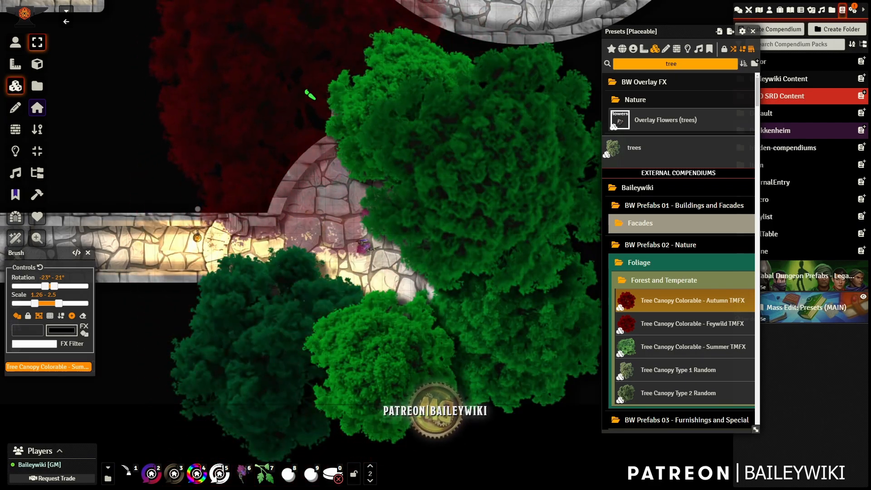
# Paint three more tree canopies over the round tower and along its walkway, undo the last one, and exit the brush.
pyautogui.scroll(-5, 358, 173)
pyautogui.scroll(-5, 382, 165)
pyautogui.click(406, 250)
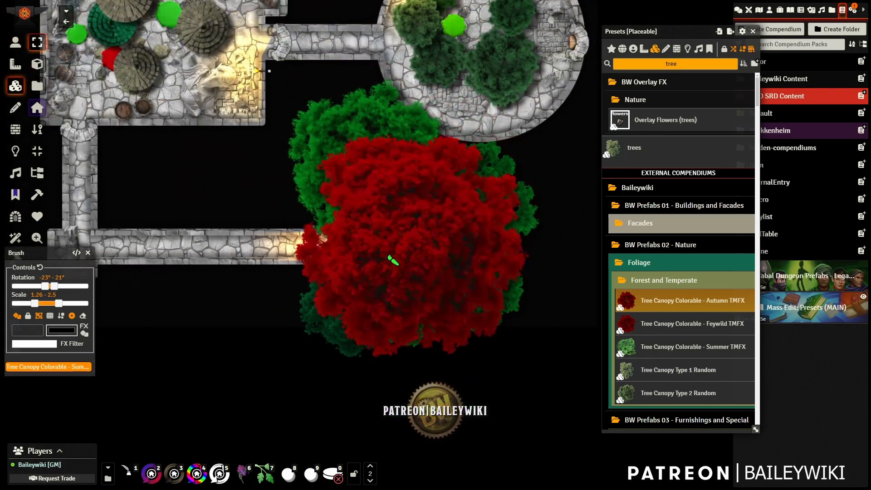
pyautogui.click(289, 254)
pyautogui.click(195, 250)
pyautogui.hotkey('ctrl', 'z')
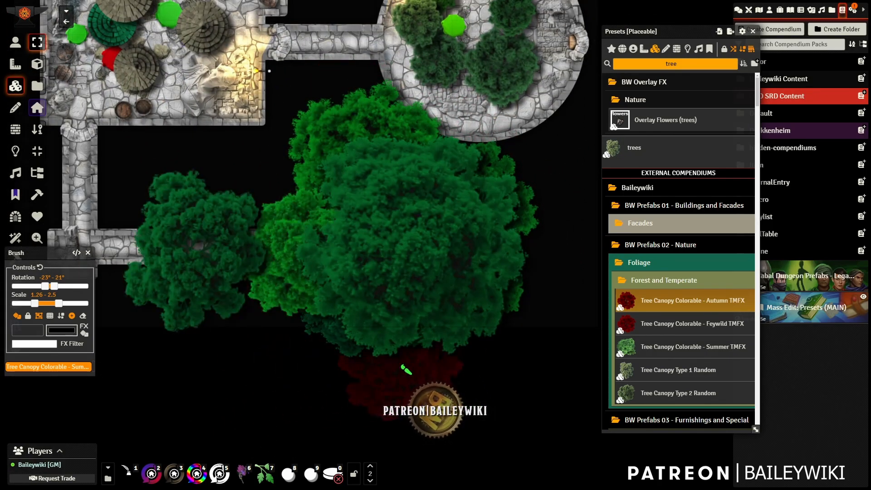
pyautogui.click(38, 107)
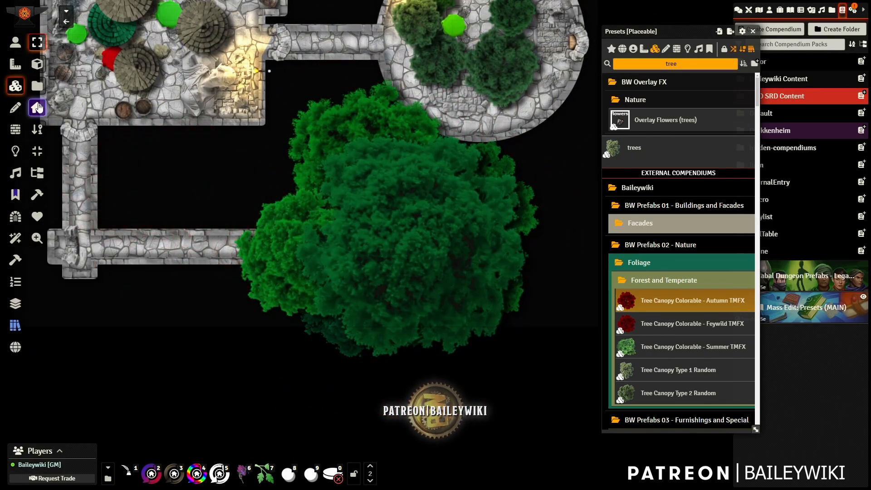
# Inspect the basic and Levels settings of the large tree canopy tile over the tower and close its configuration.
pyautogui.click(15, 87)
pyautogui.doubleClick(387, 208)
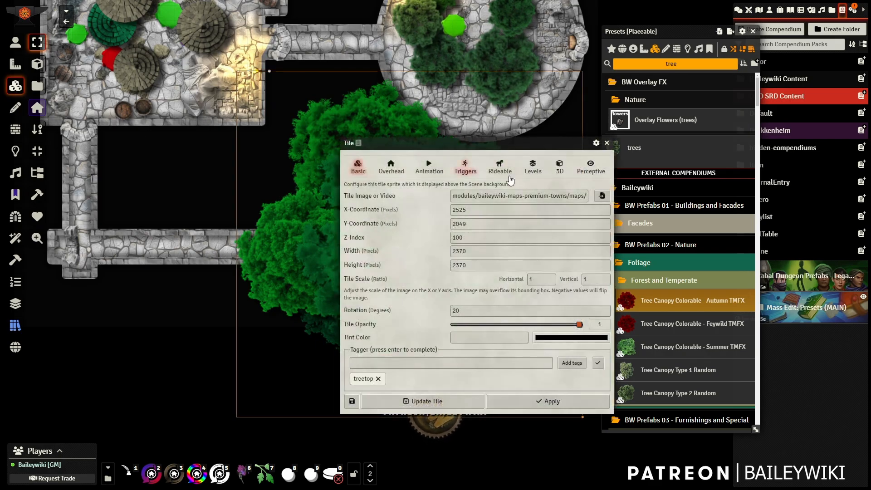
pyautogui.click(530, 176)
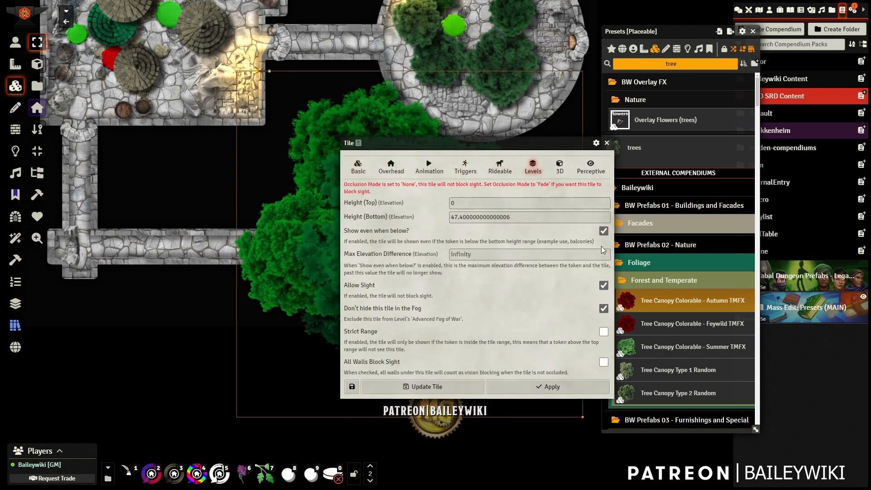
pyautogui.click(607, 143)
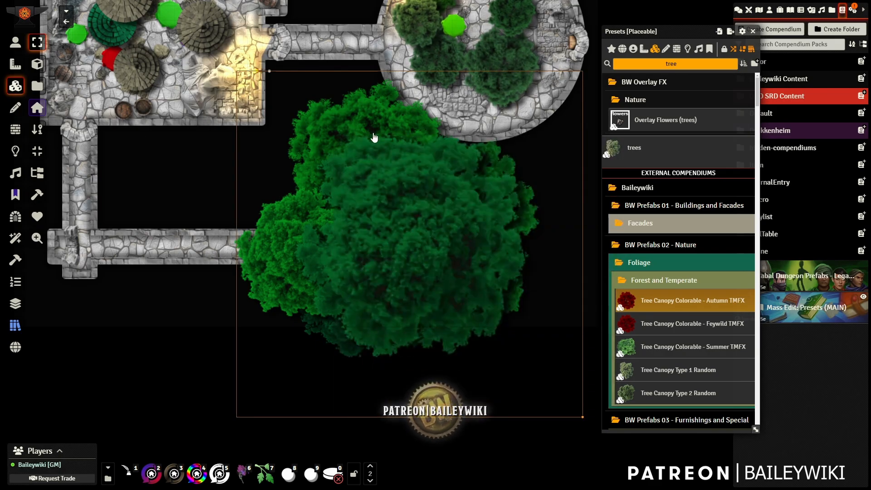
# Undo all the tree canopies painted over the small round tower and its walkway.
pyautogui.hotkey('ctrl', 'z')
pyautogui.hotkey('ctrl', 'z')
pyautogui.hotkey('ctrl', 'z')
pyautogui.hotkey('ctrl', 'z')
pyautogui.hotkey('ctrl', 'z')
pyautogui.hotkey('ctrl', 'z')
pyautogui.hotkey('ctrl', 'z')
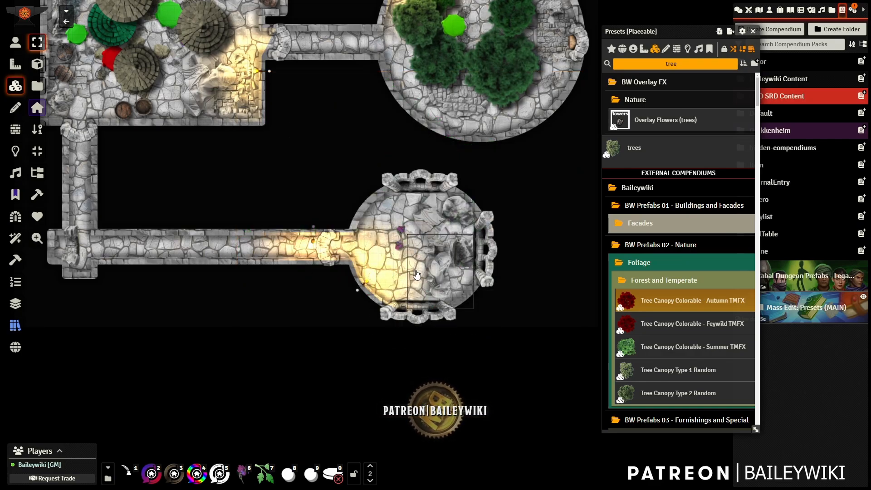
pyautogui.moveTo(319, 389); pyautogui.dragTo(338, 296)
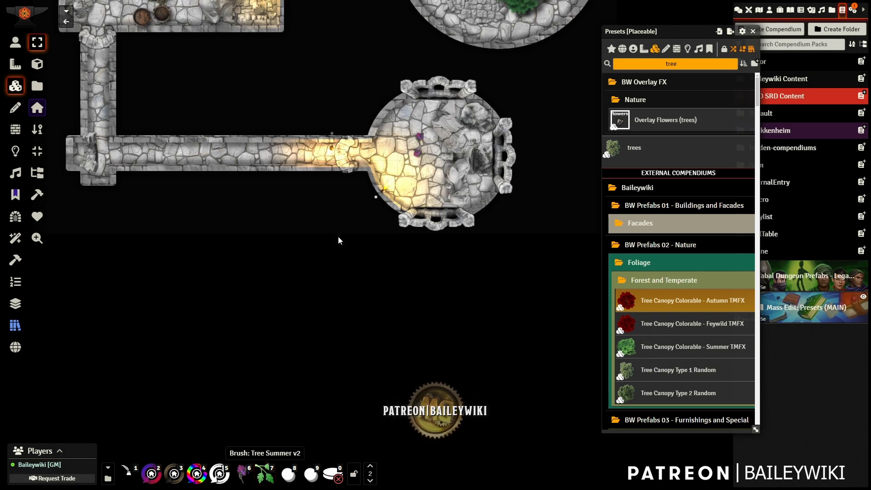
# Look through the tree presets available for tiles.
pyautogui.moveTo(346, 73); pyautogui.dragTo(378, 222)
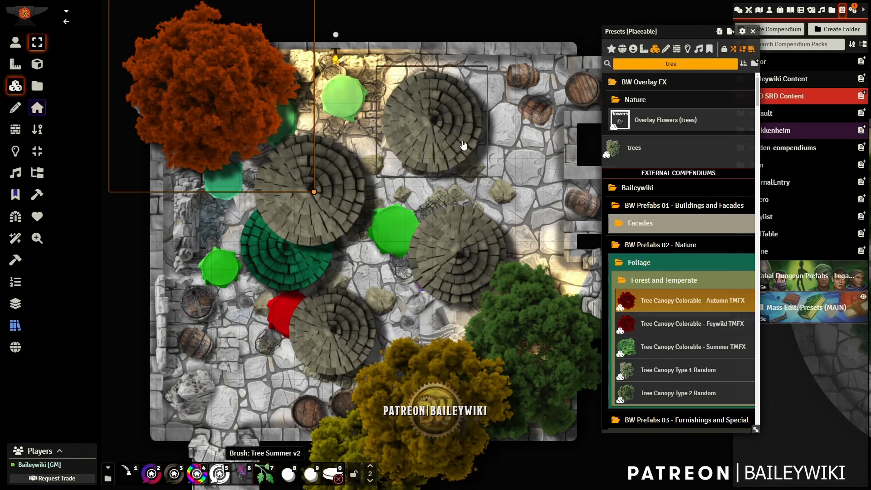
pyautogui.scroll(-4, 701, 290)
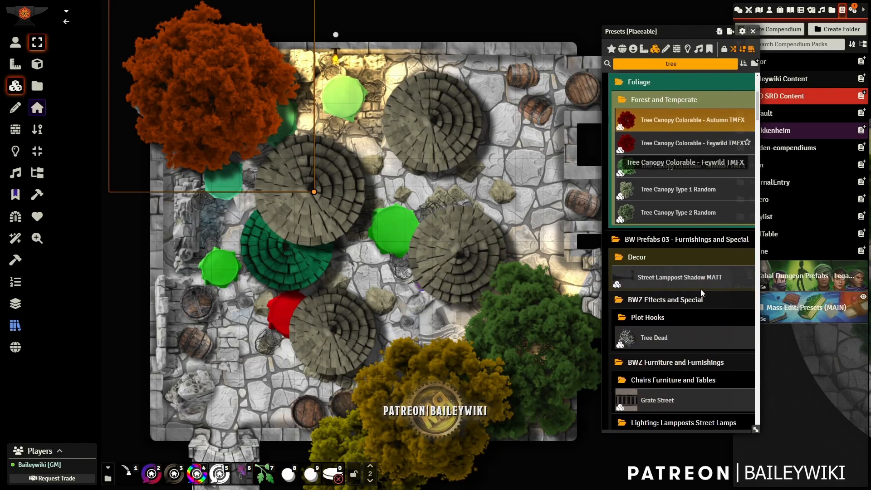
pyautogui.scroll(3, 701, 289)
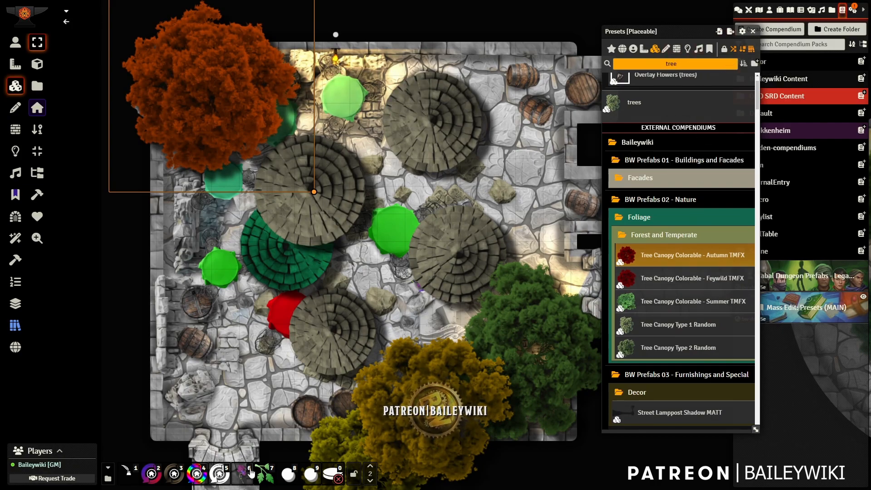
pyautogui.click(267, 480)
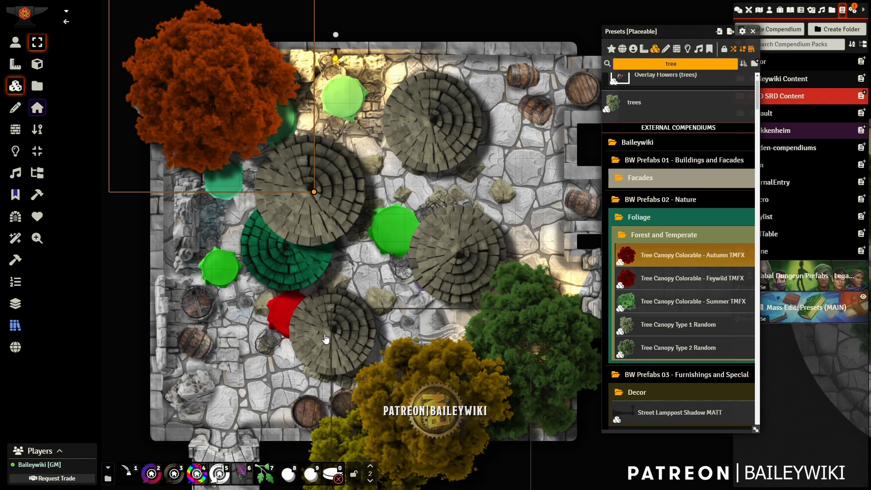
# Search the token presets for merchant and look through the matching buildings, wagons and shop shelves.
pyautogui.click(634, 49)
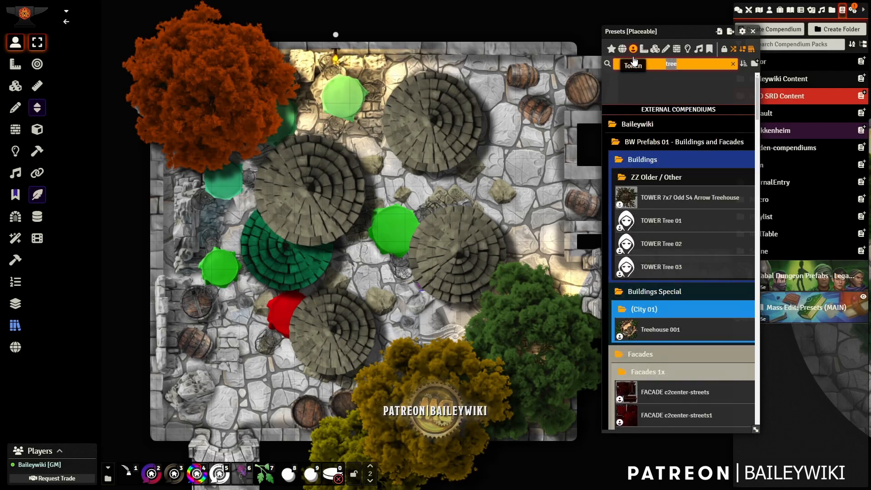
pyautogui.write('shomerchant')
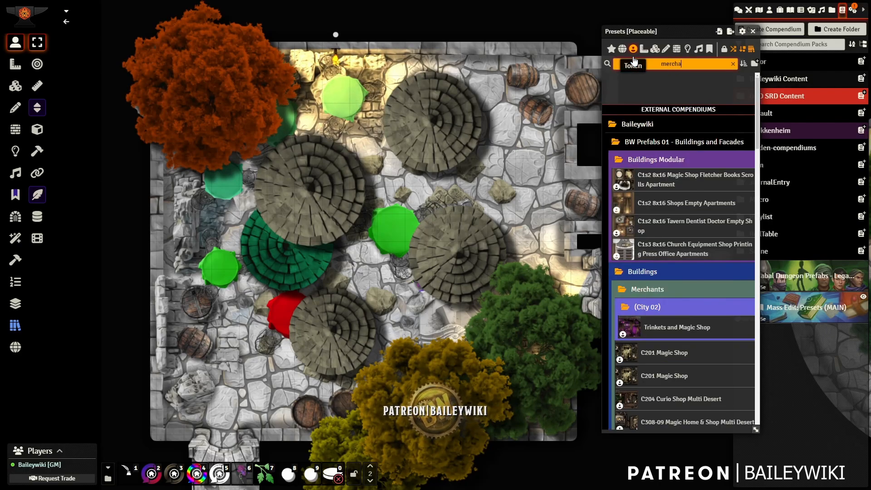
pyautogui.scroll(-20, 698, 320)
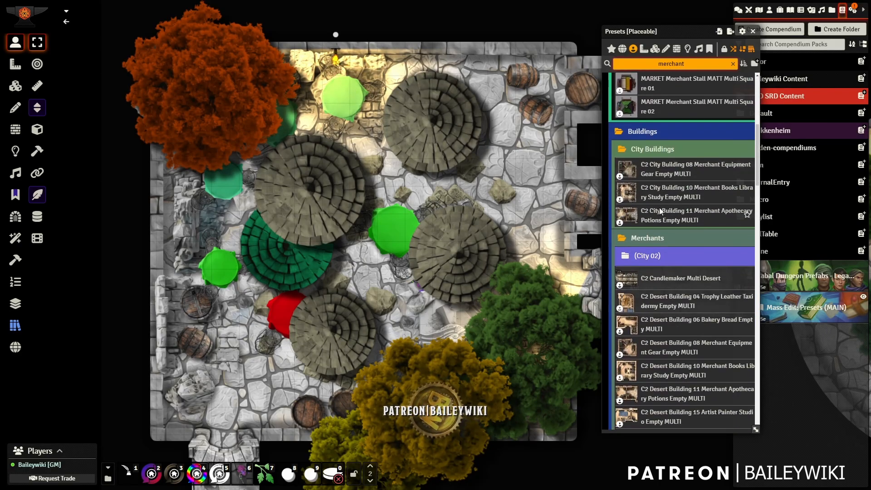
pyautogui.scroll(-13, 677, 292)
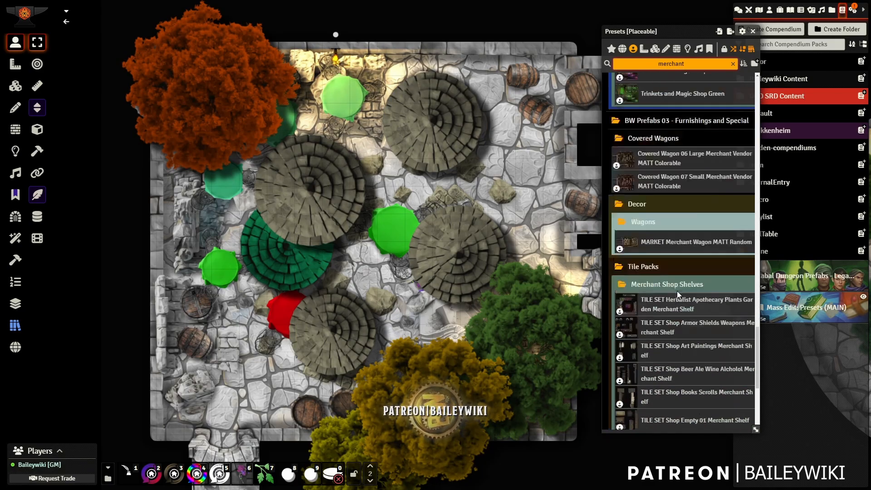
pyautogui.scroll(11, 676, 293)
pyautogui.scroll(8, 676, 294)
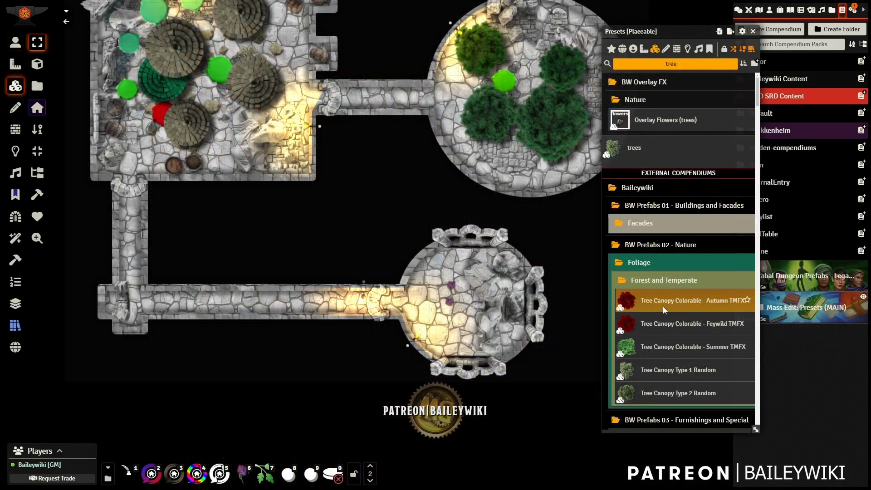
# Use the Tree Canopy Colorable - Autumn TMFX preset as a brush and paint three canopies along the large room's lower edge.
pyautogui.rightClick(661, 301)
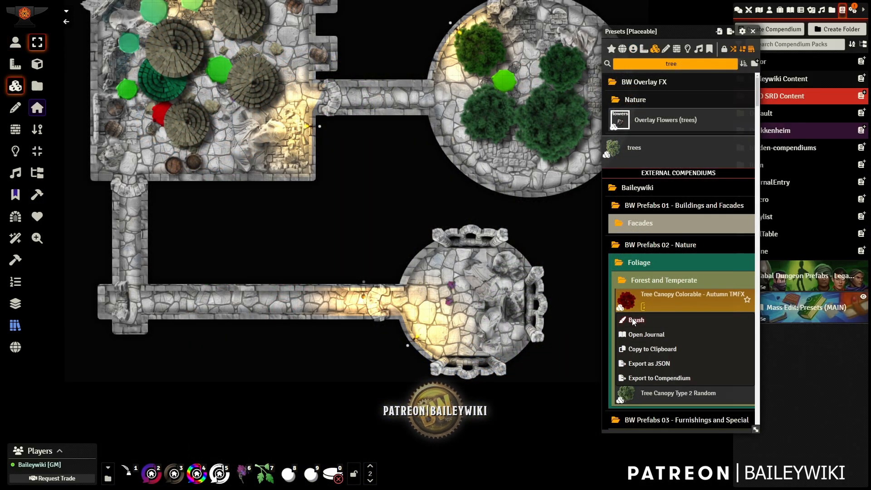
pyautogui.click(635, 320)
pyautogui.moveTo(41, 250)
pyautogui.mouseDown()
pyautogui.moveTo(225, 86)
pyautogui.moveTo(204, 60)
pyautogui.mouseUp()
pyautogui.click(203, 77)
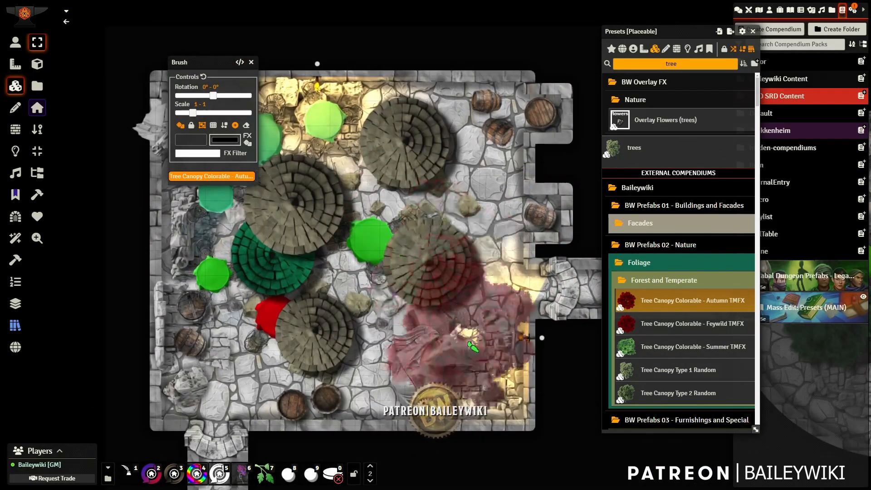
pyautogui.moveTo(470, 345); pyautogui.dragTo(396, 80)
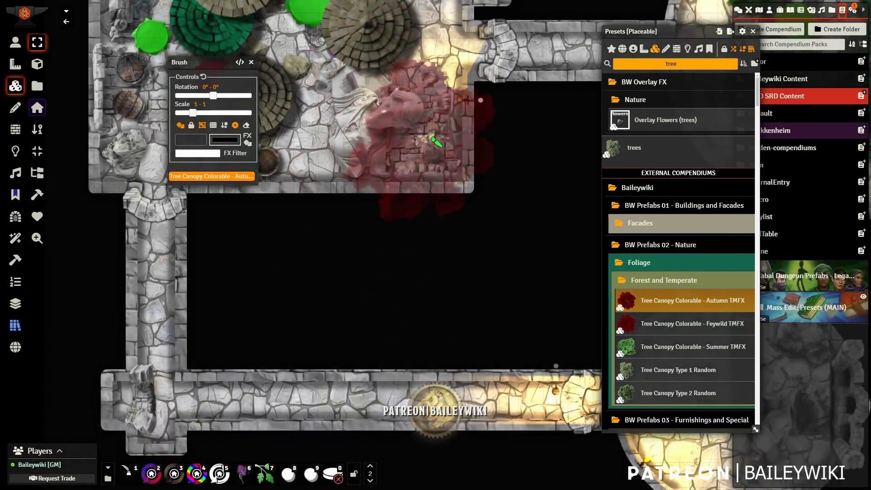
pyautogui.click(434, 111)
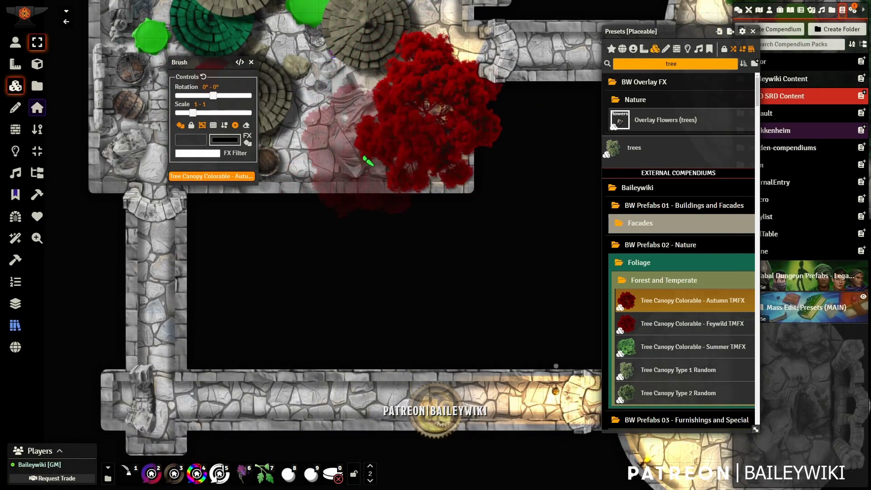
pyautogui.click(345, 163)
pyautogui.click(189, 245)
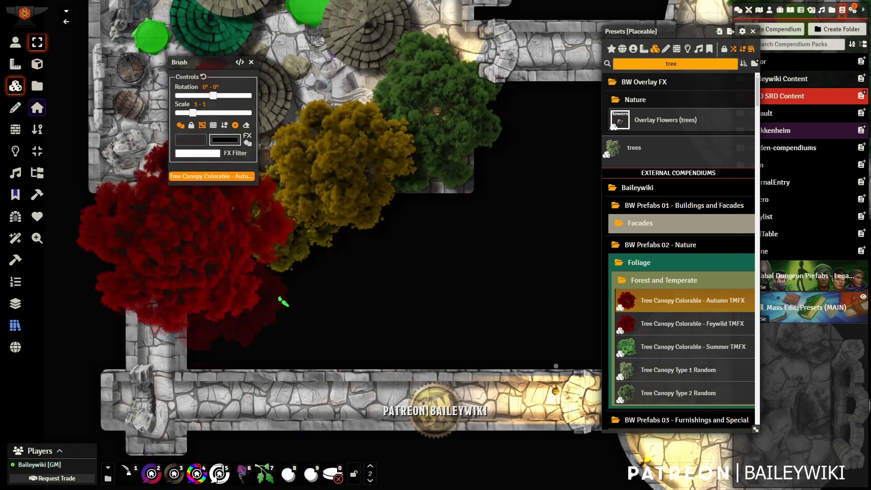
# Paint four more autumn tree canopies over the large room's right side and its upper-left corner.
pyautogui.rightClick(685, 298)
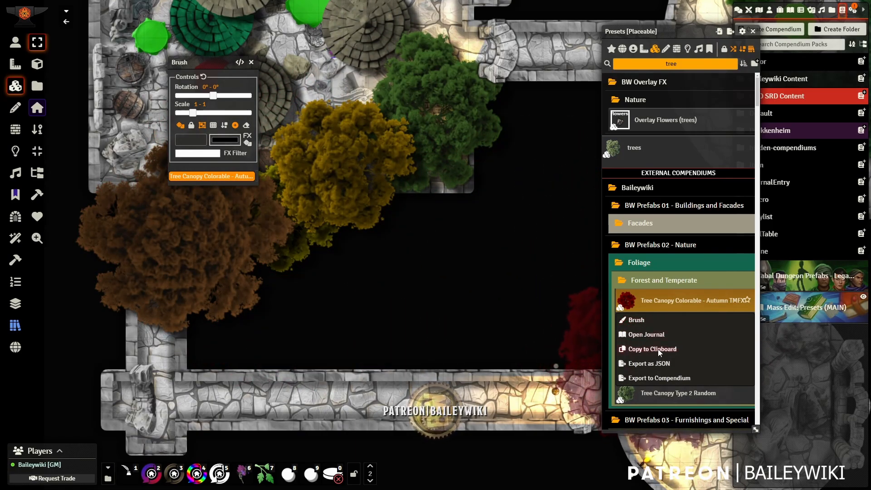
pyautogui.click(696, 293)
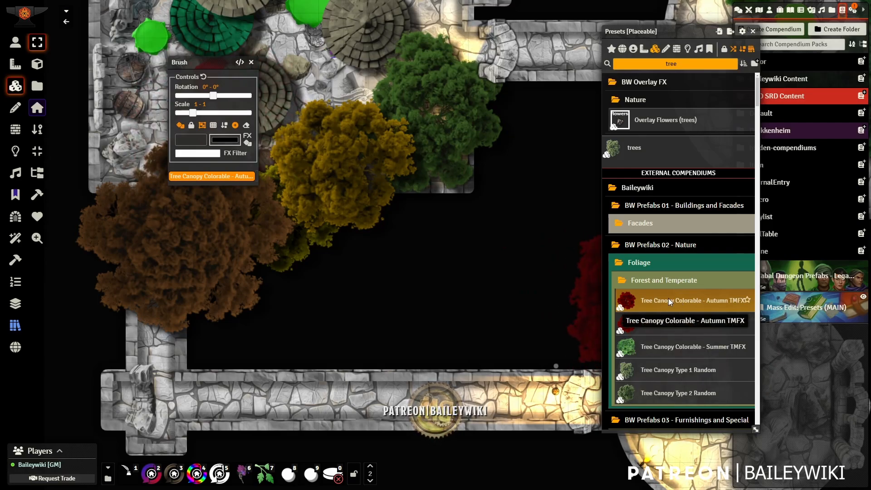
pyautogui.moveTo(445, 250); pyautogui.dragTo(461, 341)
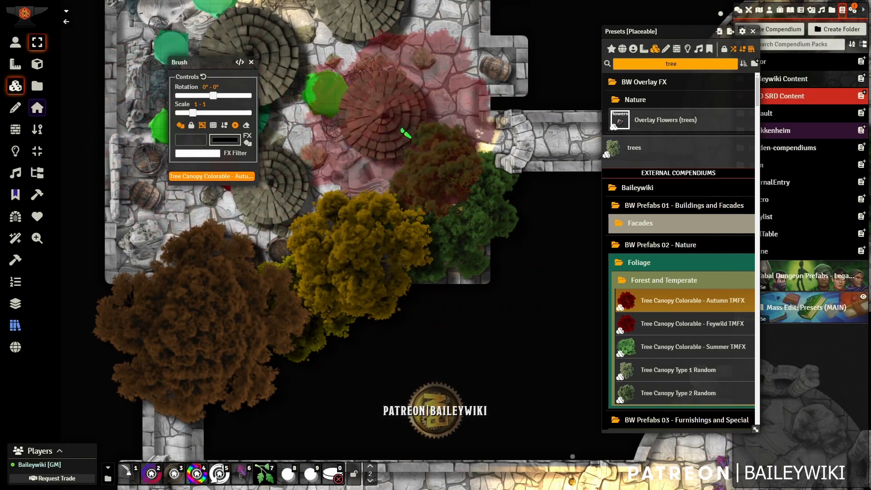
pyautogui.moveTo(405, 135); pyautogui.dragTo(434, 216)
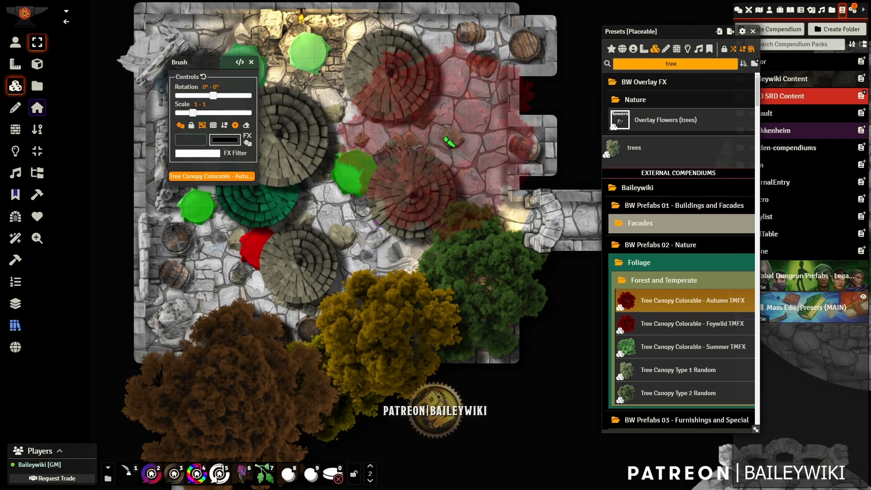
pyautogui.scroll(-8, 449, 142)
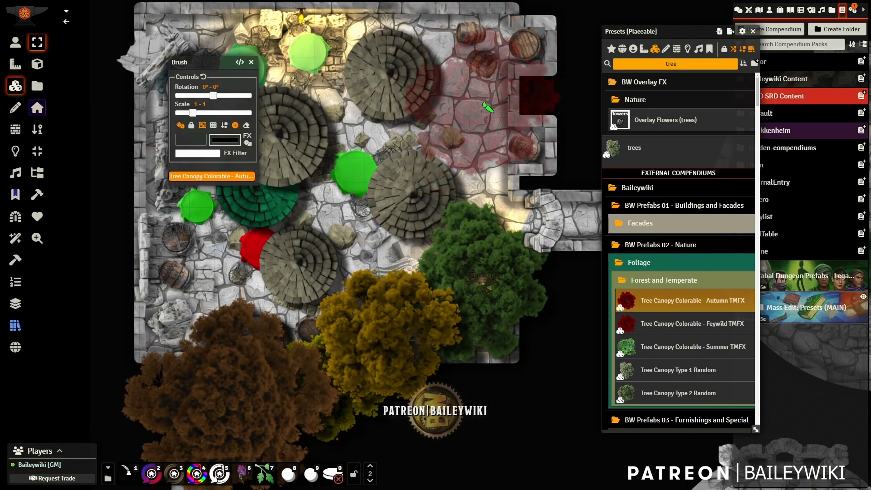
pyautogui.click(464, 77)
pyautogui.click(501, 150)
pyautogui.click(413, 204)
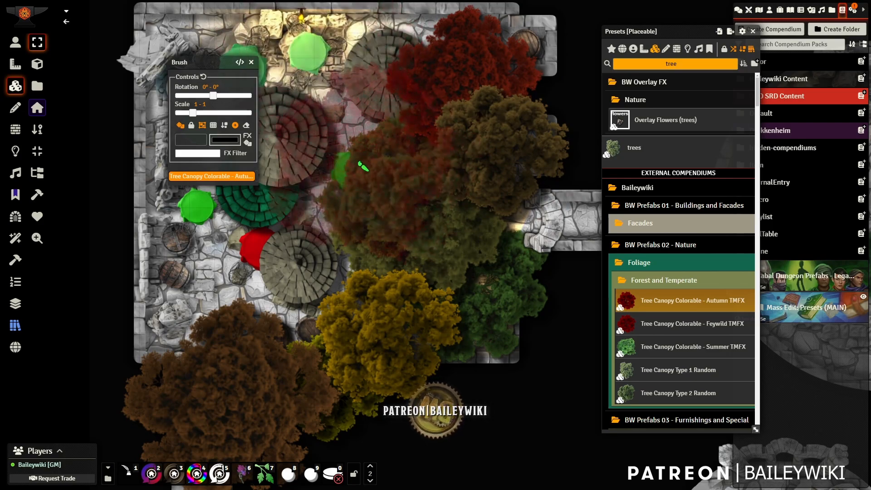
pyautogui.moveTo(361, 165); pyautogui.dragTo(451, 226)
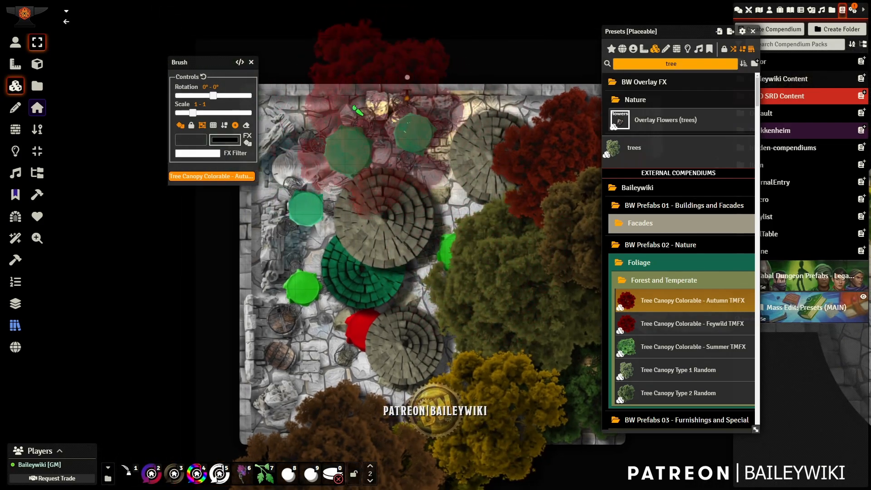
pyautogui.click(291, 107)
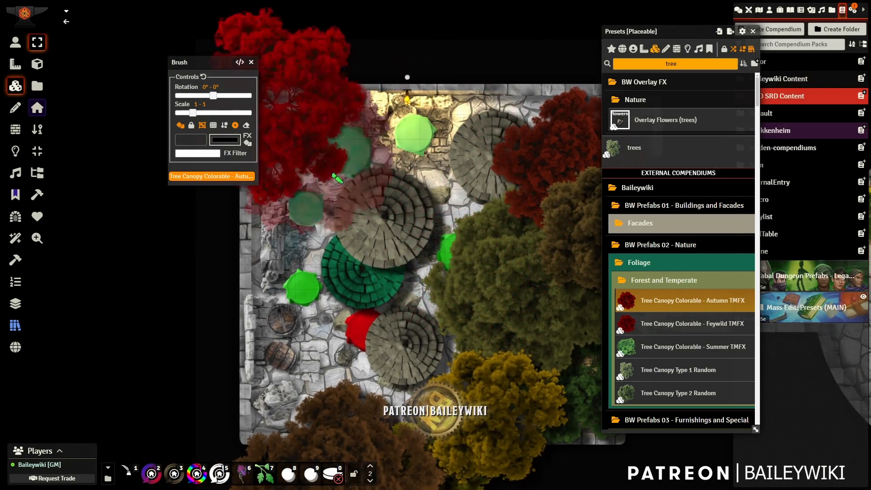
# Undo the last five painted autumn tree canopies.
pyautogui.scroll(-5, 336, 166)
pyautogui.scroll(8, 373, 147)
pyautogui.scroll(1, 373, 147)
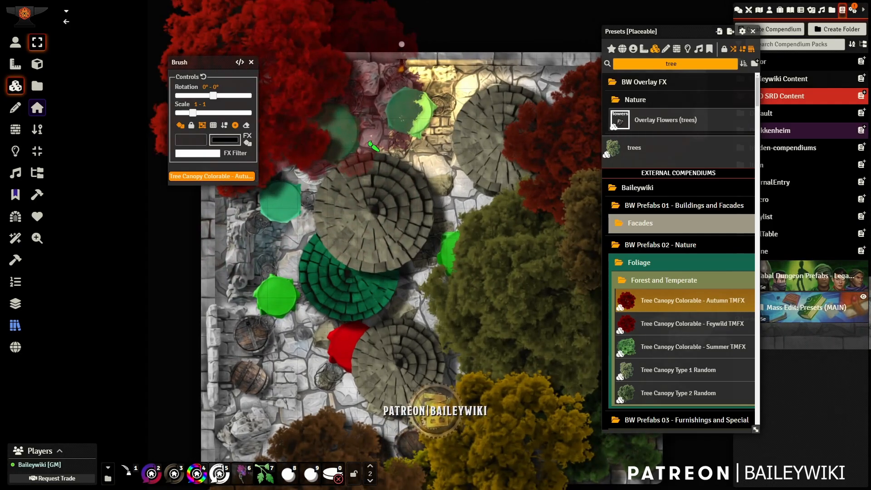
pyautogui.hotkey('ctrl', 'z')
pyautogui.hotkey('ctrl', 'z')
pyautogui.hotkey('ctrl', 'z')
pyautogui.hotkey('ctrl', 'z')
pyautogui.hotkey('ctrl', 'z')
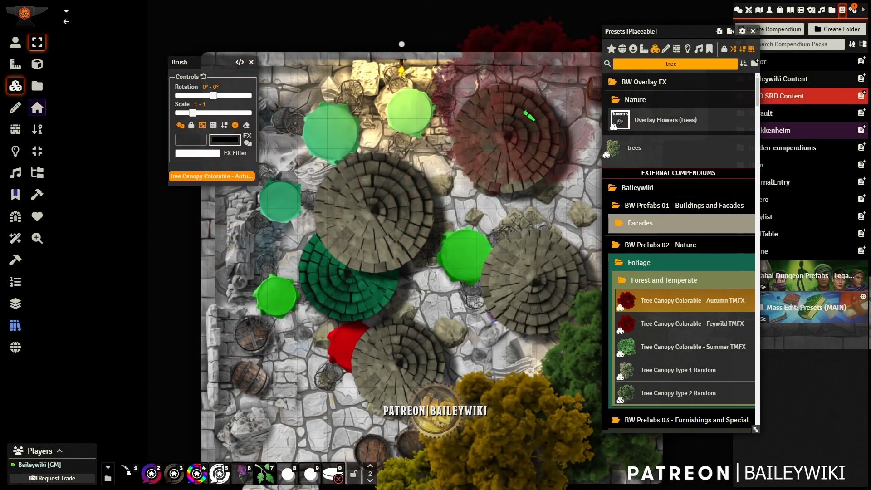
# Paint one autumn tree canopy over the large room's upper-right round roof and exit the brush.
pyautogui.click(511, 93)
pyautogui.scroll(1, 331, 138)
pyautogui.press('Escape')
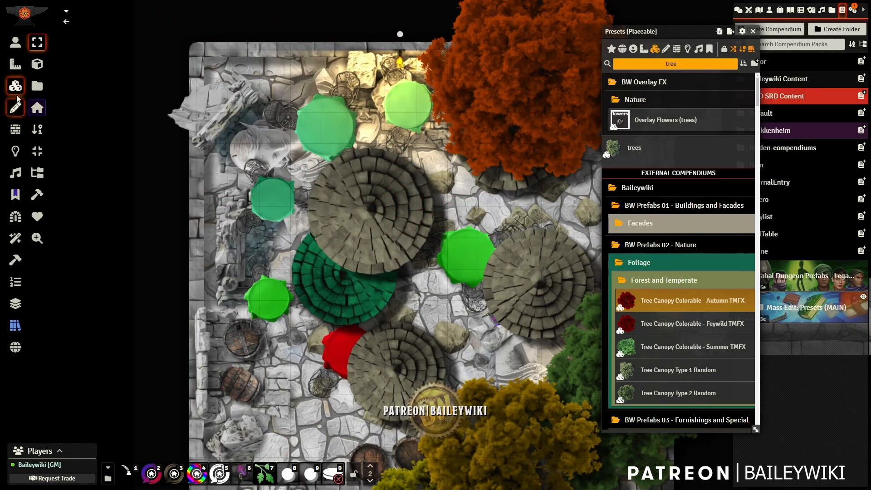
# Move the new autumn tree canopy tile to the large room's upper-left corner.
pyautogui.moveTo(476, 150); pyautogui.dragTo(369, 224)
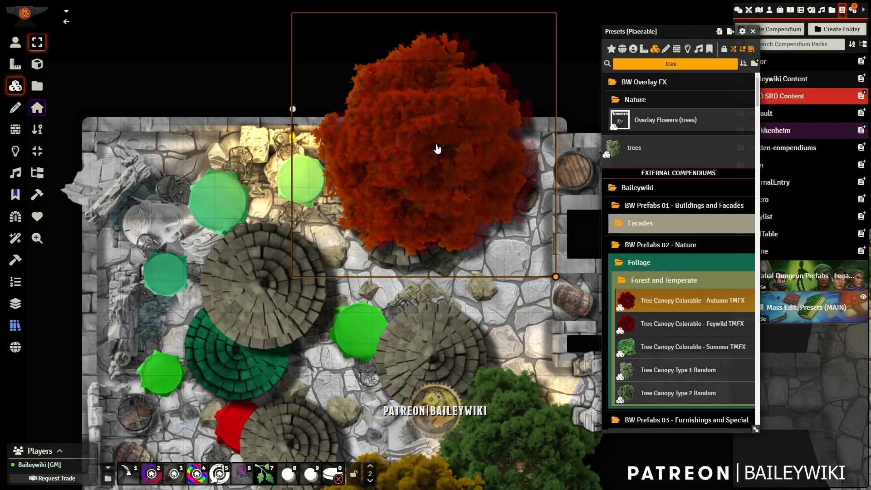
pyautogui.moveTo(437, 149); pyautogui.dragTo(171, 181)
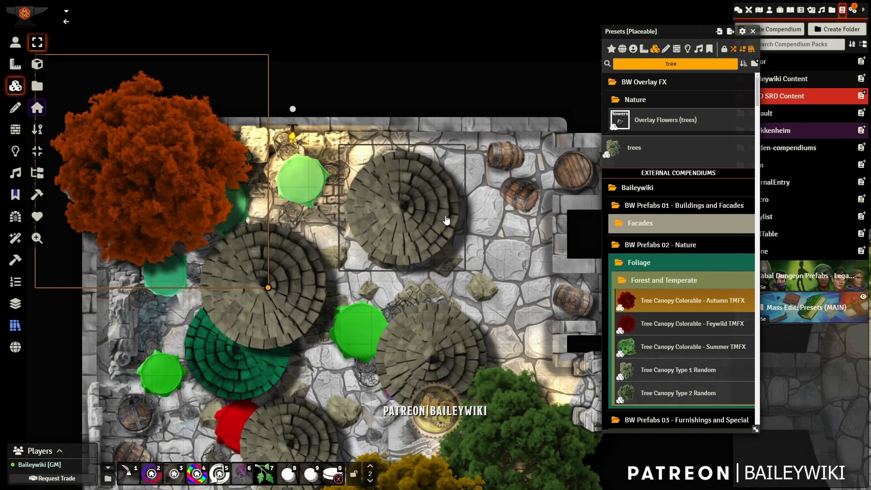
pyautogui.scroll(-5, 446, 220)
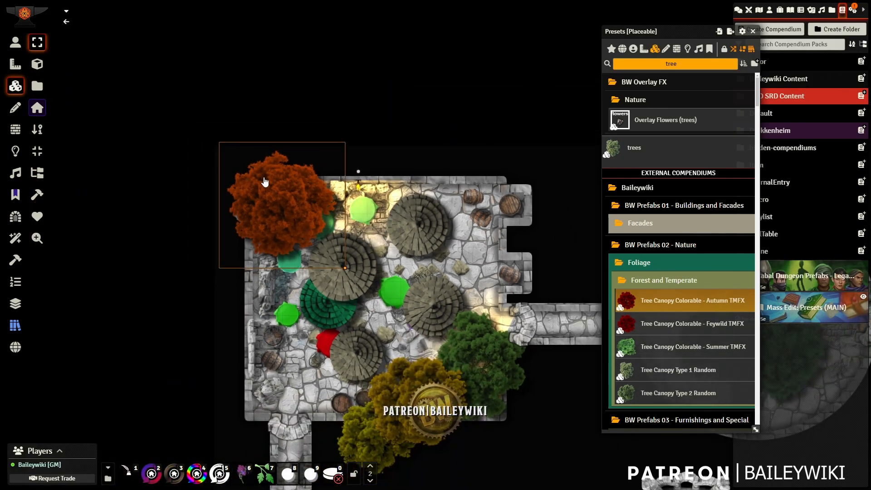
pyautogui.scroll(5, 280, 195)
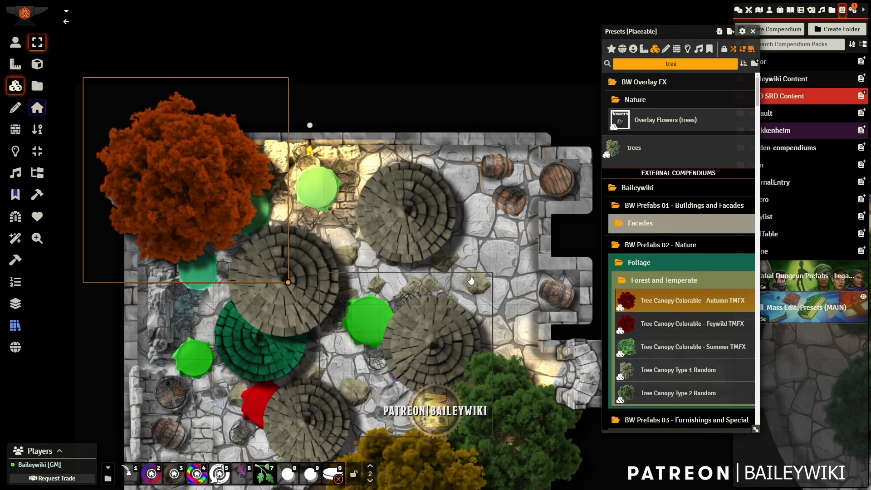
pyautogui.moveTo(324, 255); pyautogui.dragTo(345, 174)
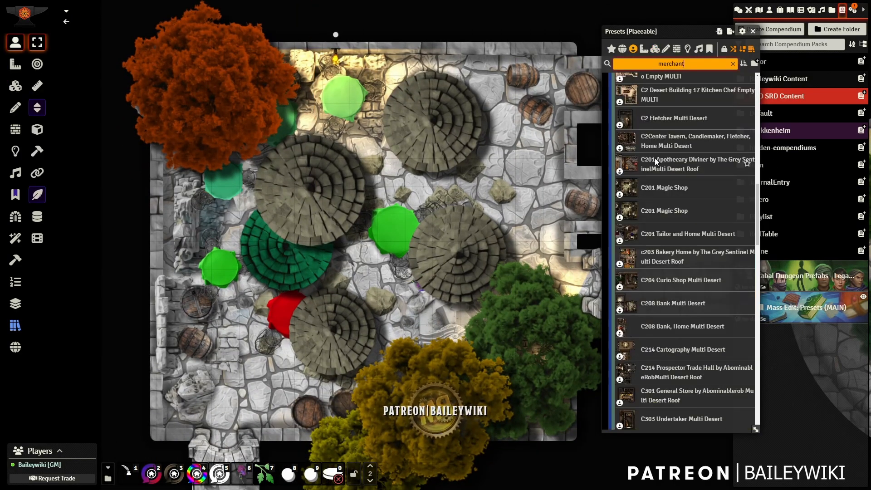
# Mark a merchant building preset as a favorite and list all favorite presets without a search filter.
pyautogui.click(747, 98)
pyautogui.click(612, 49)
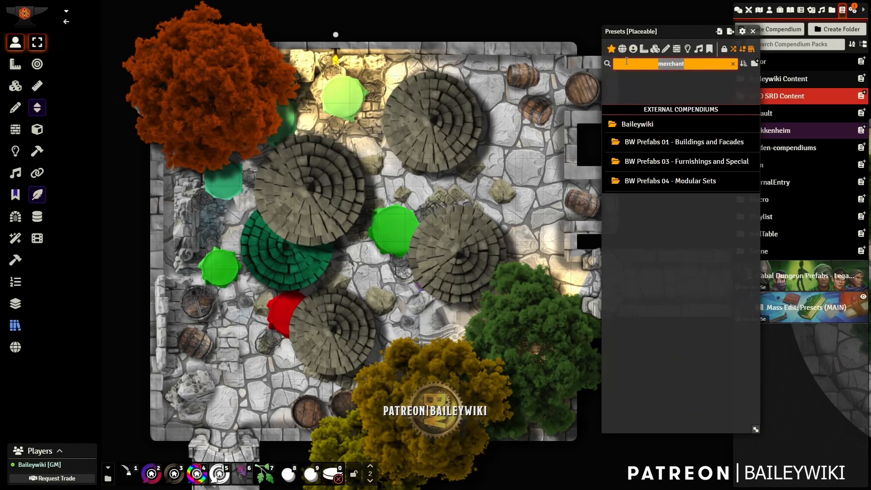
pyautogui.press('BackSpace')
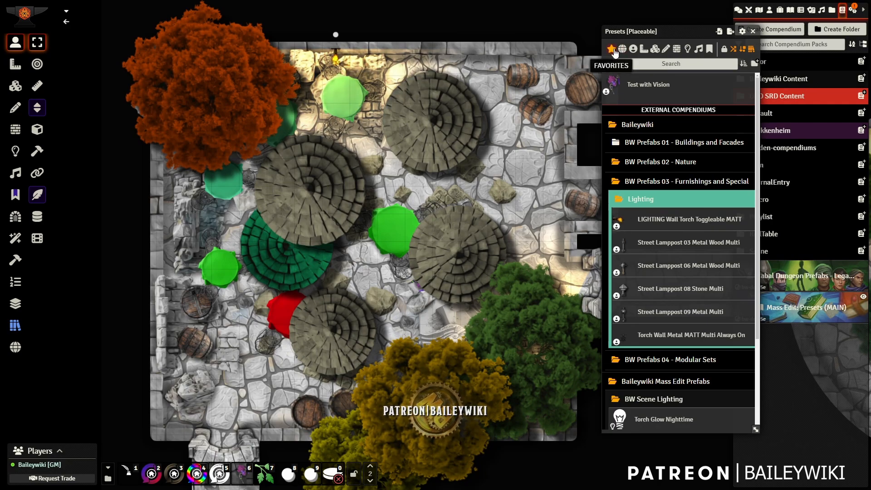
# Search the favorite presets for lighting and switch the preset browser to the unfiltered tile presets.
pyautogui.click(674, 65)
pyautogui.write('lighti')
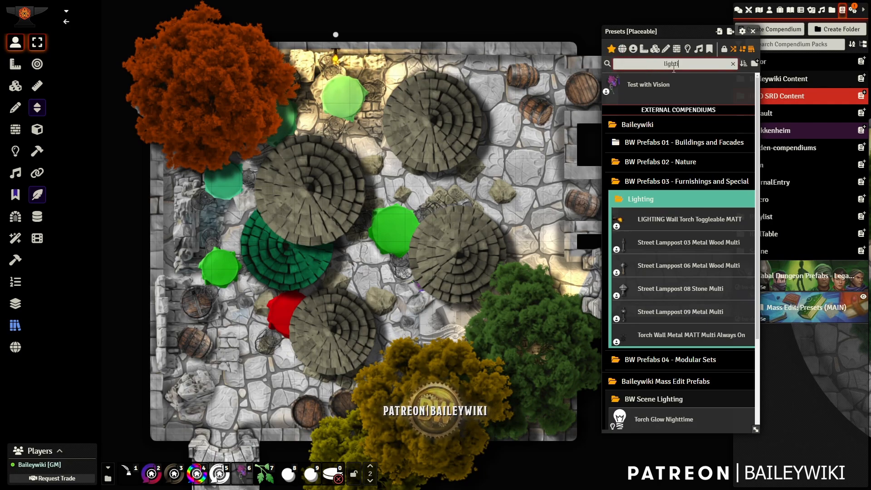
pyautogui.write('ng')
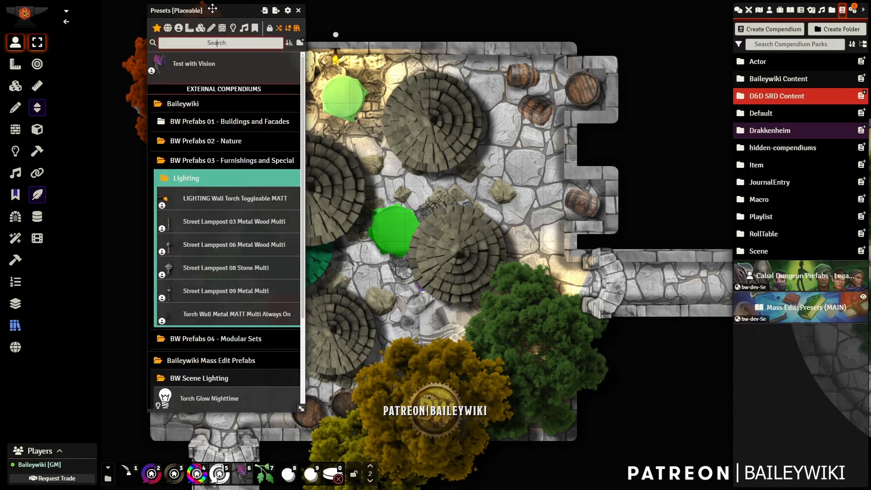
pyautogui.click(204, 32)
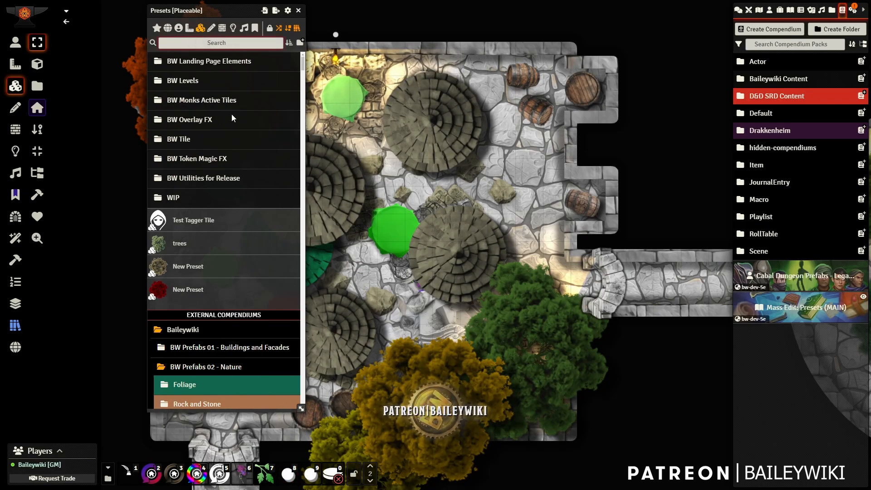
# Search the tile presets for "stone ruins rubble" and browse the matches as large thumbnails in an enlarged preset browser.
pyautogui.write('stone ruin')
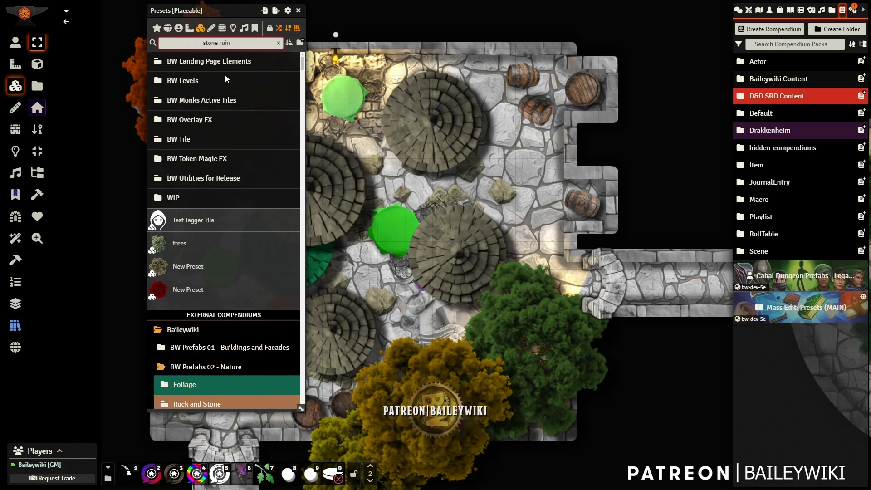
pyautogui.write('s rubble')
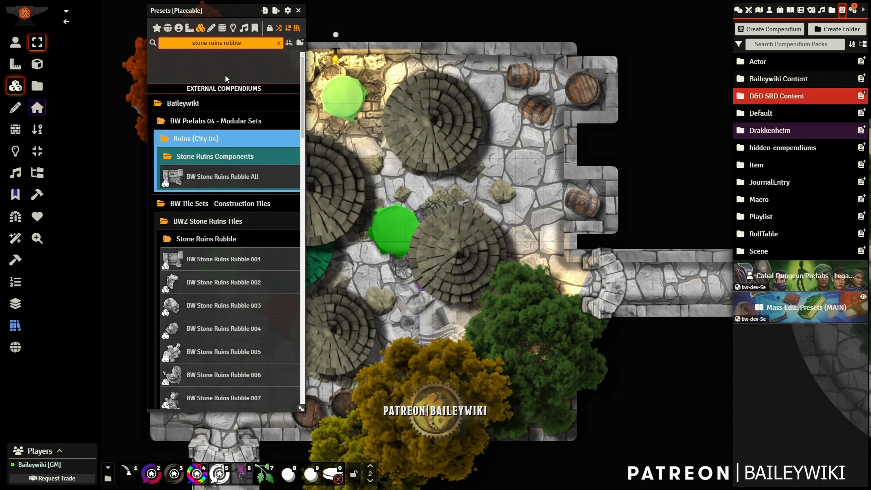
pyautogui.moveTo(300, 409); pyautogui.dragTo(652, 477)
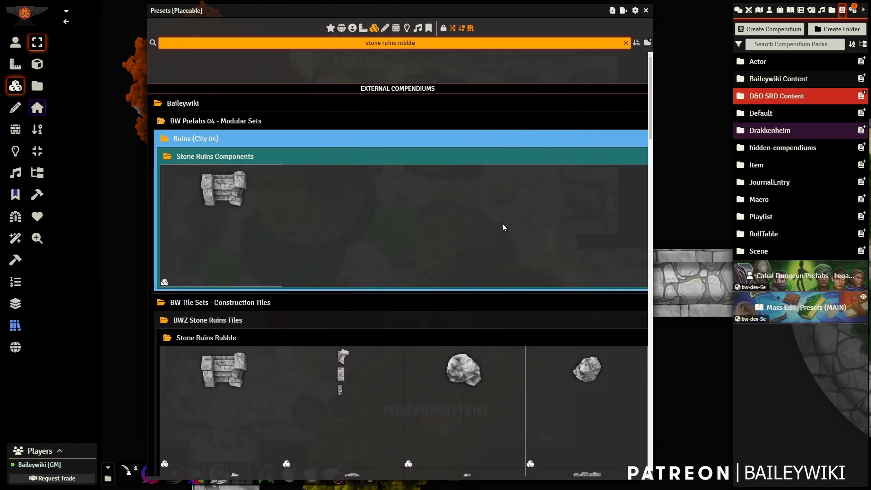
pyautogui.scroll(-6, 241, 208)
pyautogui.scroll(-3, 438, 195)
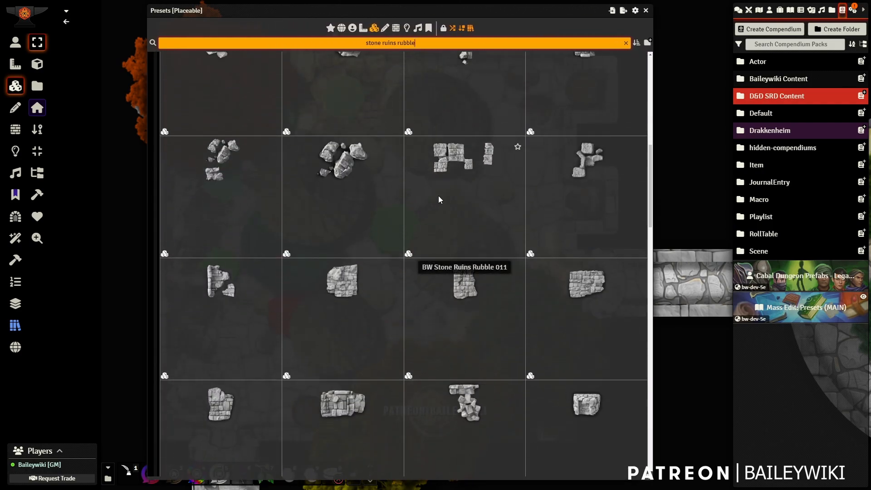
pyautogui.scroll(-3, 438, 195)
pyautogui.scroll(-10, 440, 295)
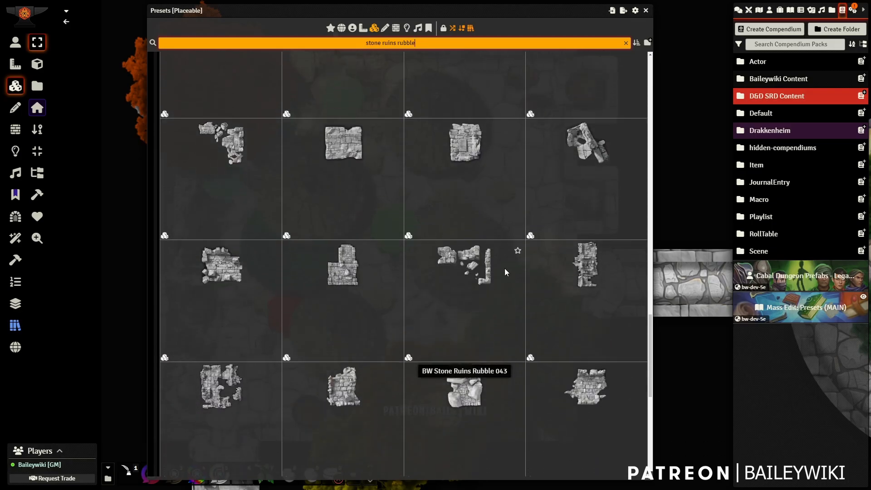
pyautogui.scroll(3, 366, 322)
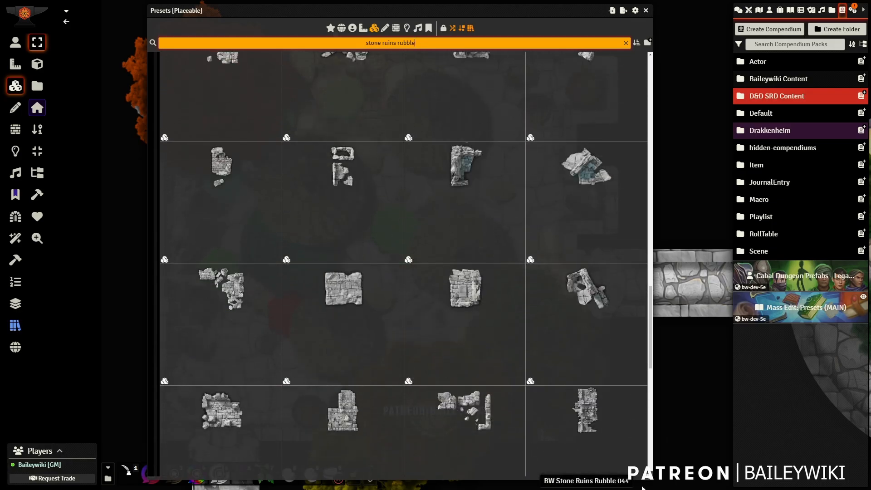
# Try multi-selecting ranges of stone rubble presets, ending with only BW Stone Ruins Rubble 035 and its neighbour with the tilted slab selected.
pyautogui.moveTo(650, 476); pyautogui.dragTo(629, 465)
pyautogui.click(247, 209)
pyautogui.click(371, 204)
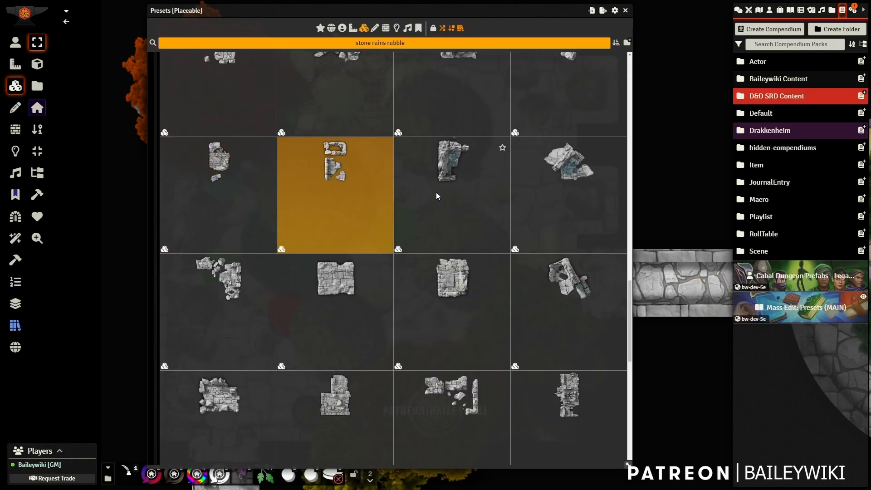
pyautogui.keyDown('ctrl'); pyautogui.click(440, 195); pyautogui.keyUp('ctrl')
pyautogui.keyDown('ctrl'); pyautogui.click(538, 209); pyautogui.keyUp('ctrl')
pyautogui.keyDown('shift'); pyautogui.click(535, 306); pyautogui.keyUp('shift')
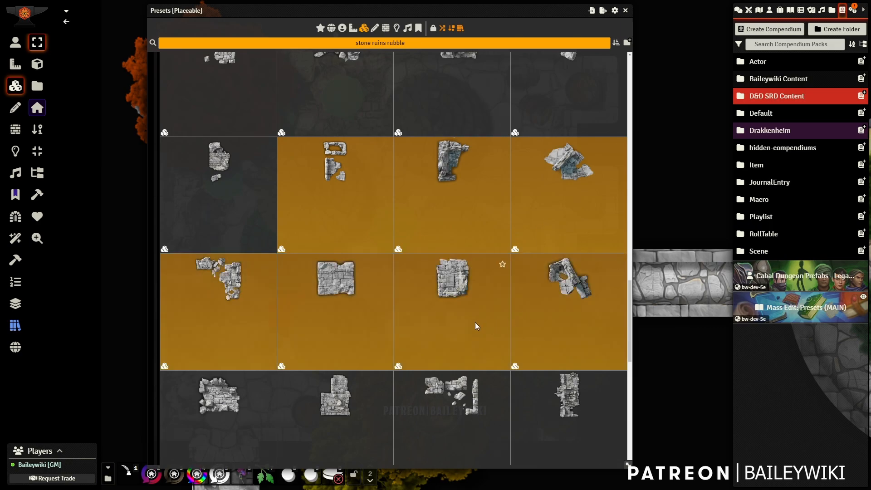
pyautogui.keyDown('shift'); pyautogui.click(213, 103); pyautogui.keyUp('shift')
pyautogui.keyDown('ctrl'); pyautogui.click(472, 123); pyautogui.keyUp('ctrl')
pyautogui.click(601, 200)
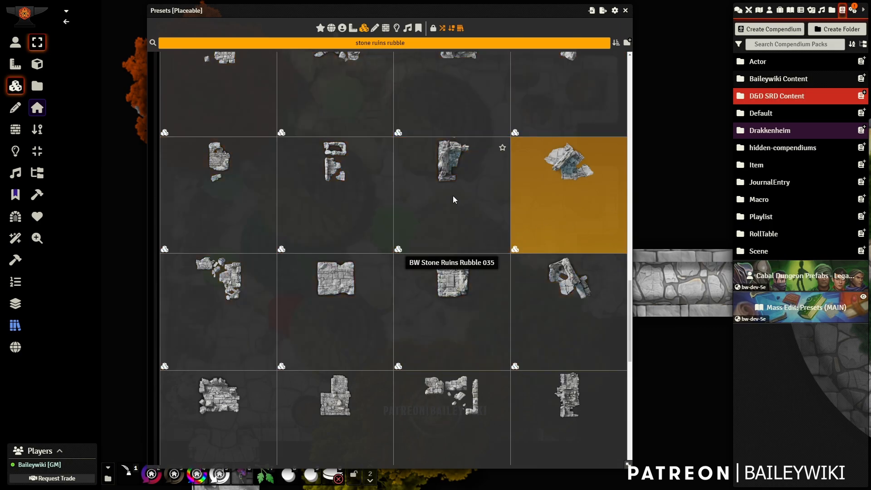
pyautogui.keyDown('ctrl'); pyautogui.click(453, 195); pyautogui.keyUp('ctrl')
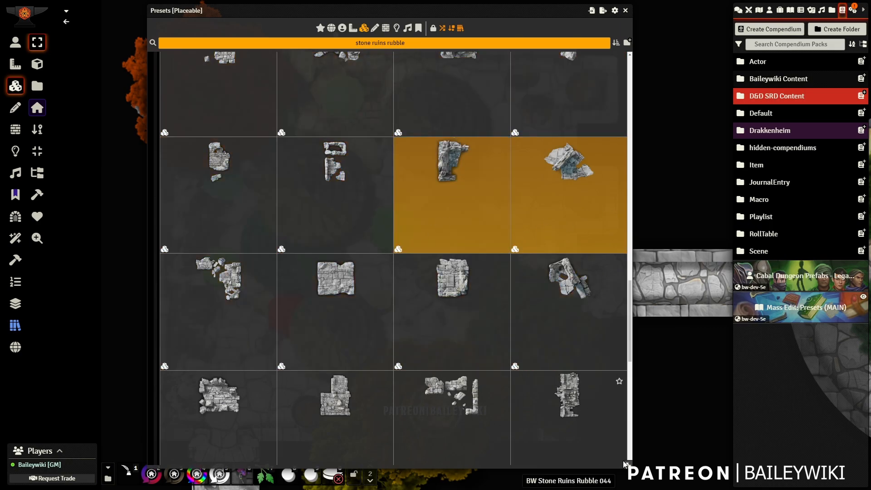
# Shrink the preset browser to a narrow list and move it off the large room's west half.
pyautogui.moveTo(628, 464); pyautogui.dragTo(315, 420)
pyautogui.moveTo(212, 122); pyautogui.dragTo(383, 117)
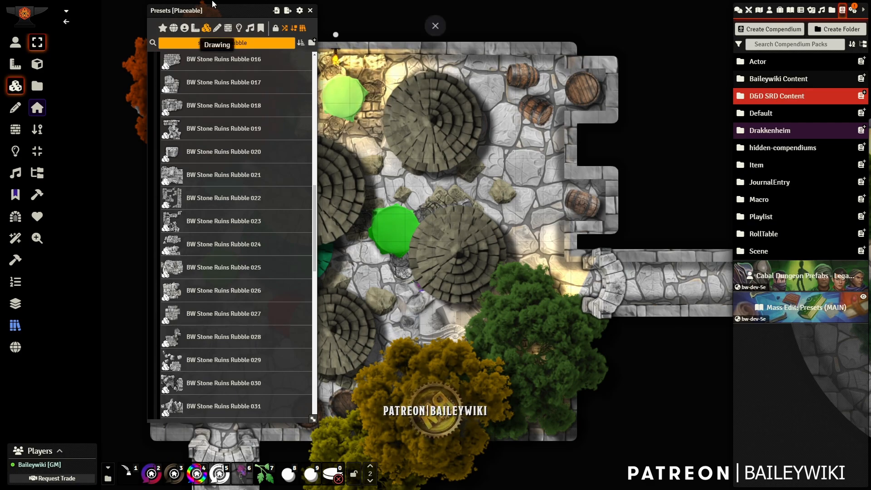
pyautogui.moveTo(214, 7); pyautogui.dragTo(550, 30)
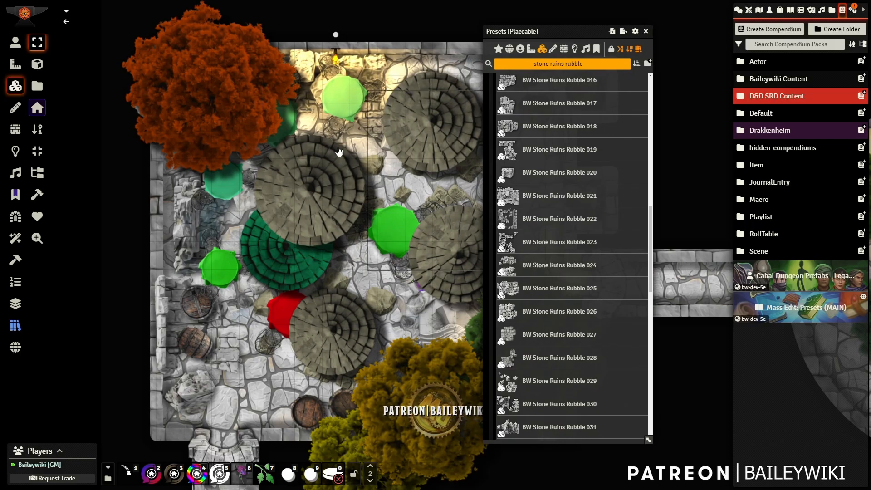
pyautogui.scroll(-1, 313, 200)
pyautogui.moveTo(361, 289); pyautogui.dragTo(339, 169)
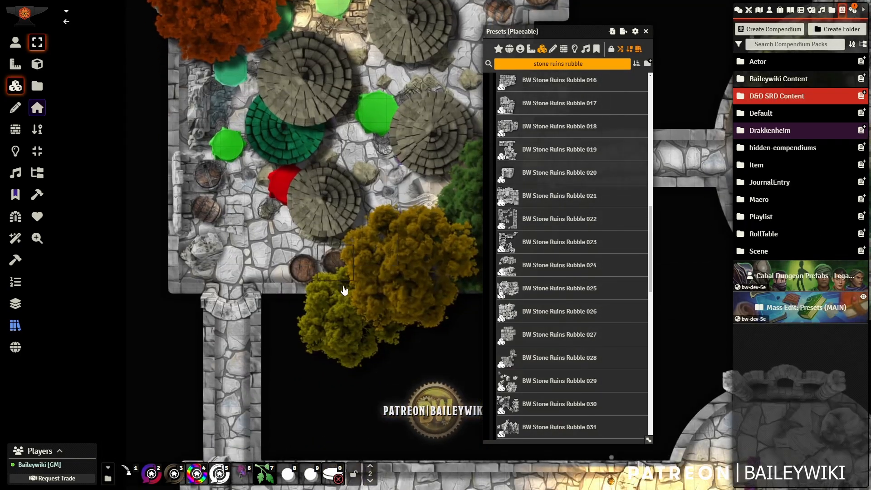
pyautogui.moveTo(345, 292); pyautogui.dragTo(280, 186)
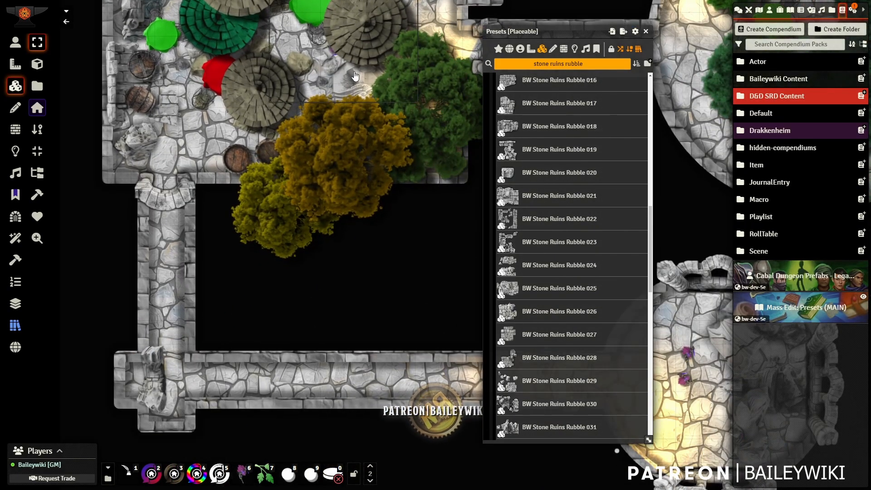
pyautogui.scroll(1, 355, 76)
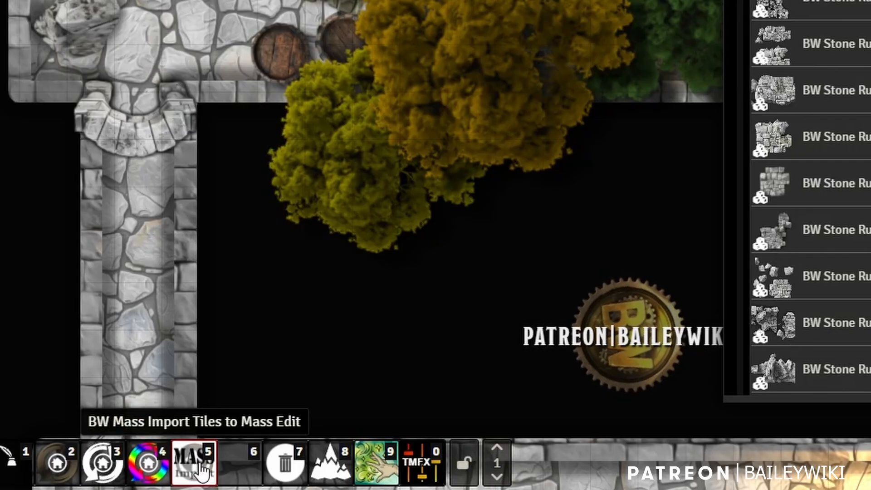
# Open the BW Mass Import Tiles to Mass Edit macro for editing, review its script, and close it unchanged.
pyautogui.rightClick(192, 470)
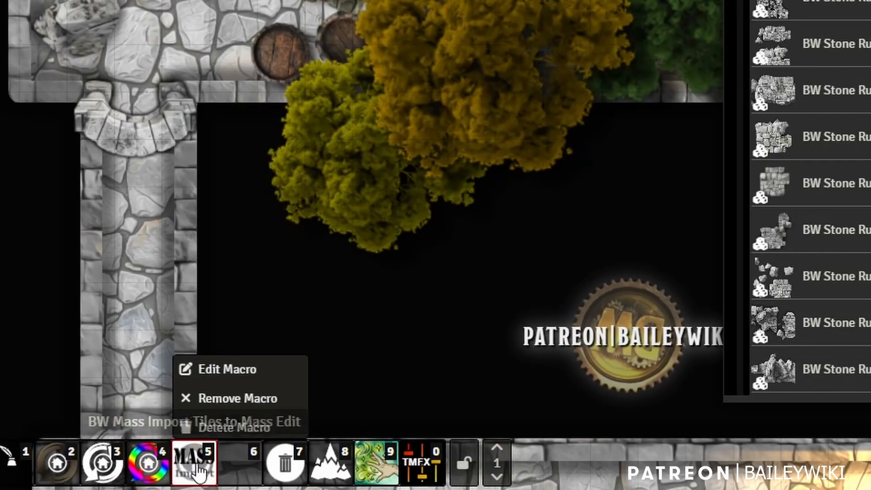
pyautogui.click(219, 366)
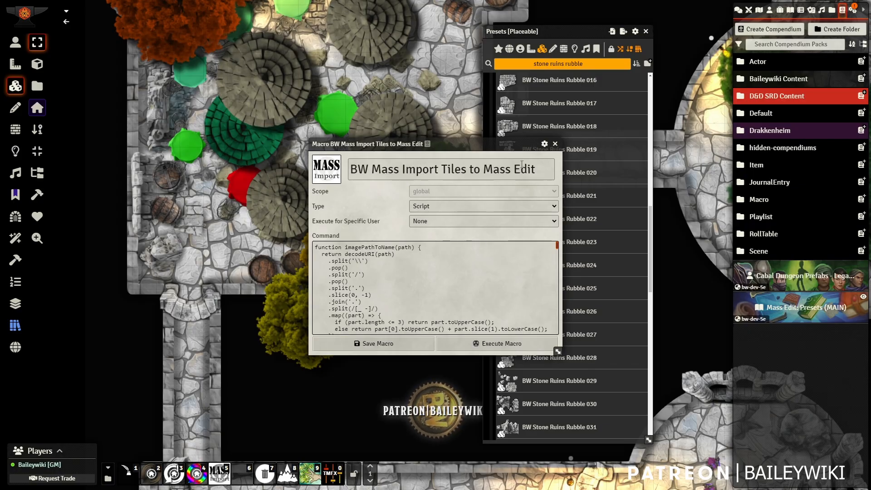
pyautogui.click(555, 144)
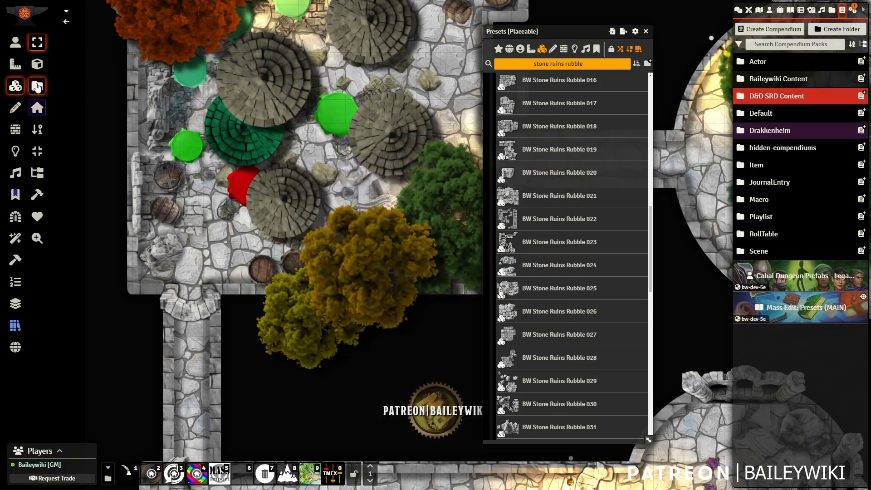
# Browse the tile images in the signs folder of 2024-may-release and place the image browser beside the preset list.
pyautogui.click(37, 86)
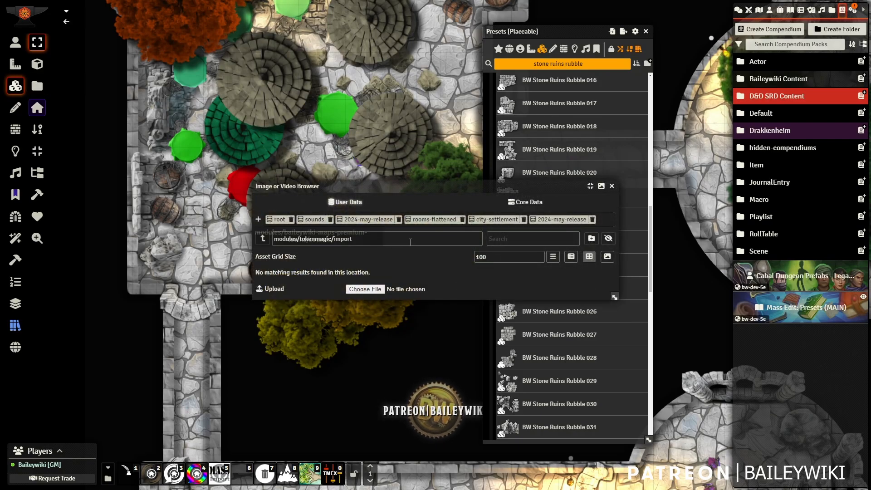
pyautogui.click(369, 219)
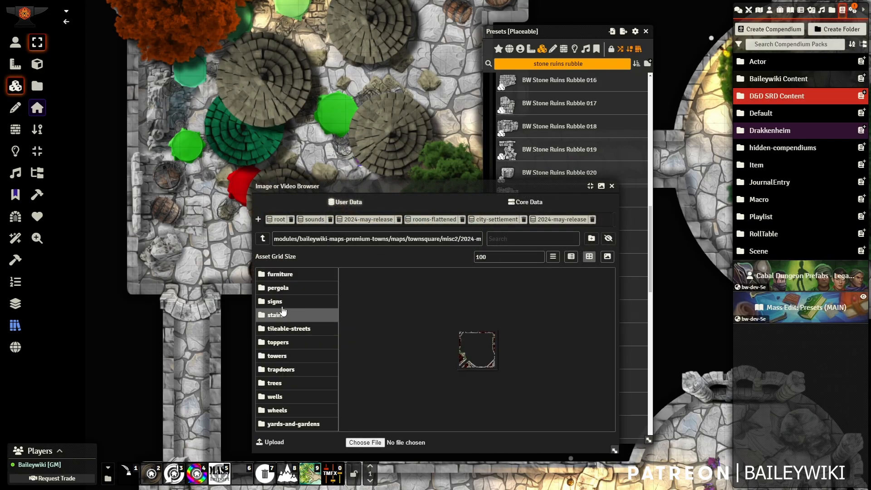
pyautogui.moveTo(454, 185); pyautogui.dragTo(300, 42)
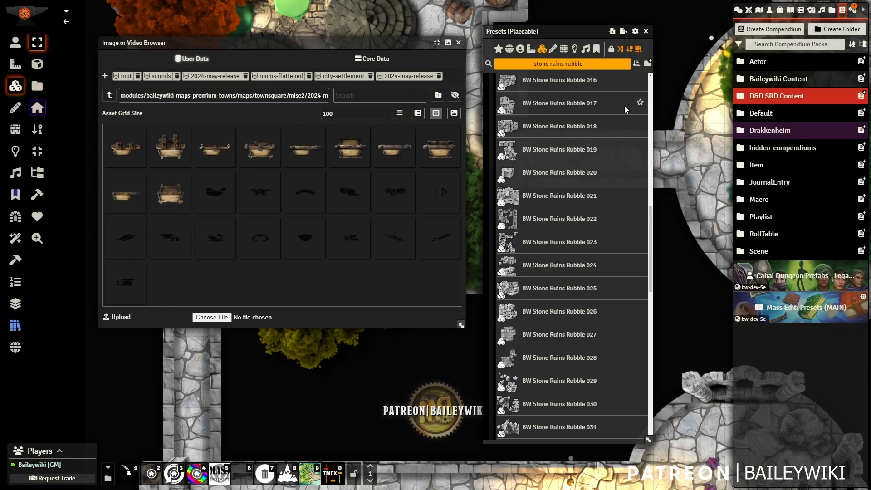
# Clear the preset search and review the compendiums available for storing presets, cancelling without a swap.
pyautogui.tripleClick(565, 67)
pyautogui.press('BackSpace')
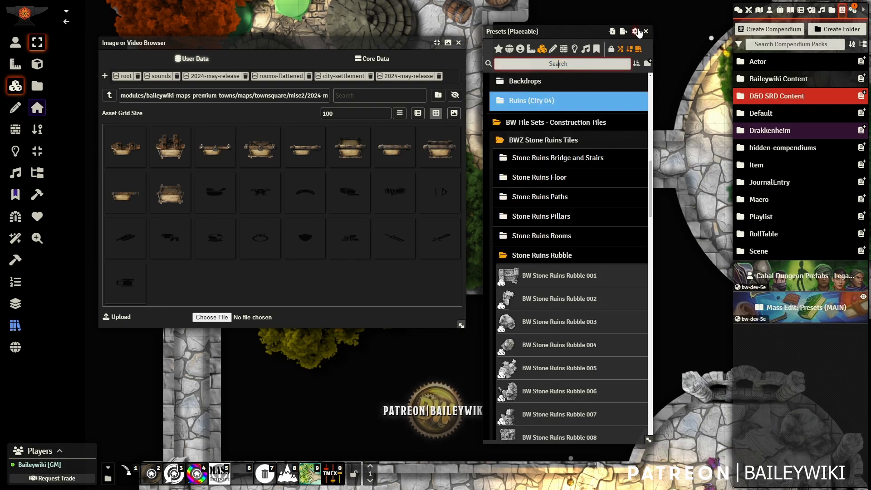
pyautogui.click(635, 32)
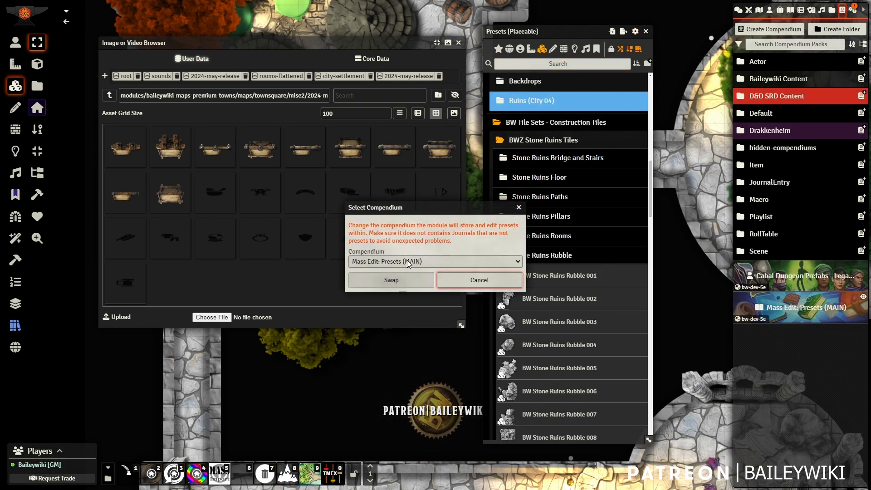
pyautogui.click(426, 262)
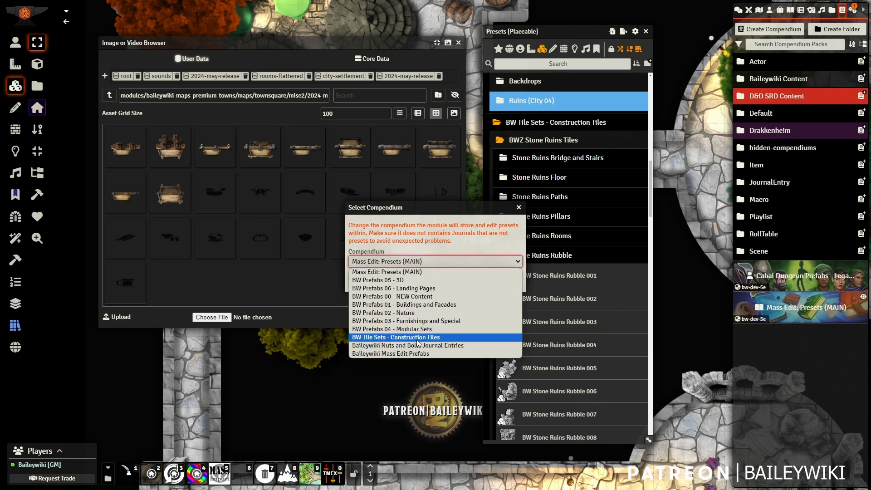
pyautogui.click(427, 260)
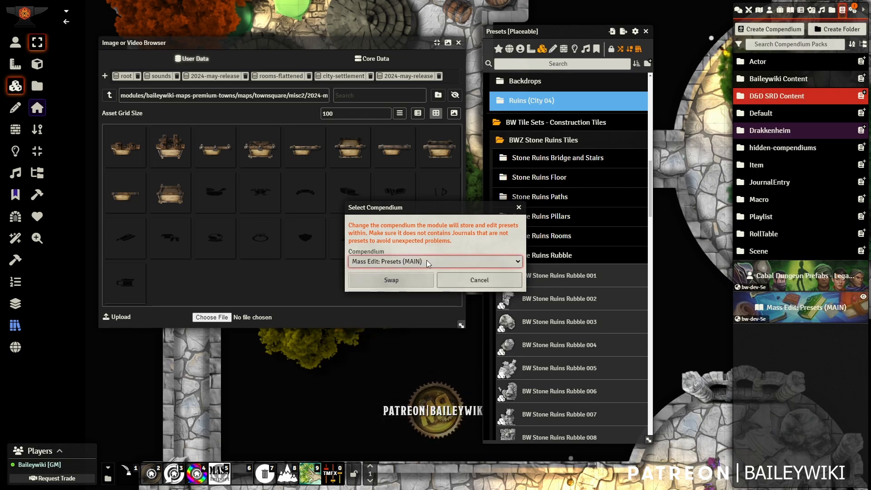
pyautogui.click(479, 278)
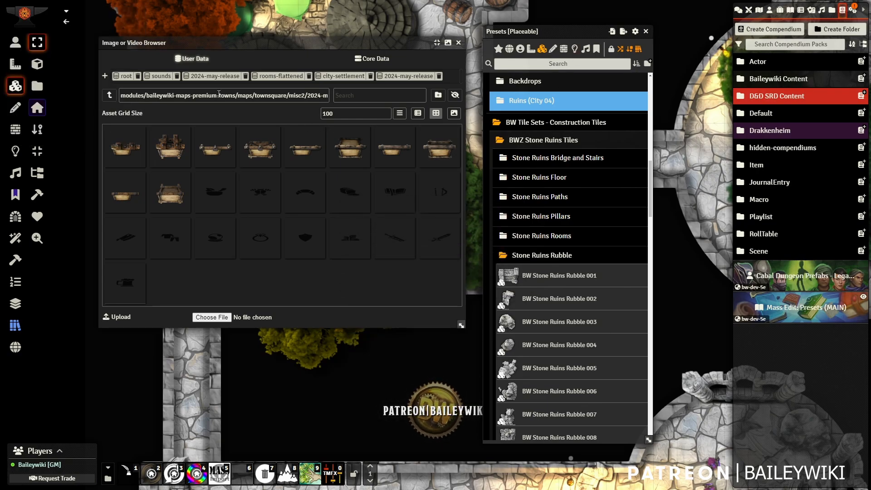
# Run the BW Mass Import Tiles to Mass Edit macro and load the image paths from the 2024-may-release/signs folder.
pyautogui.click(220, 477)
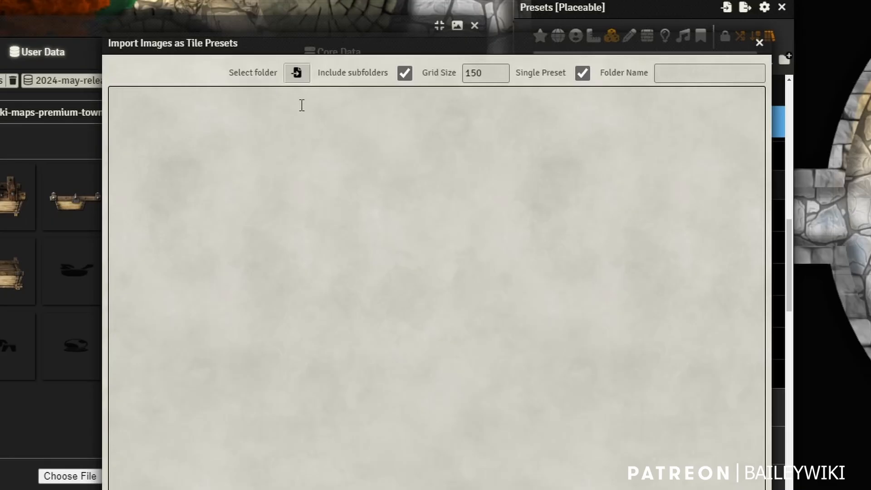
pyautogui.click(296, 73)
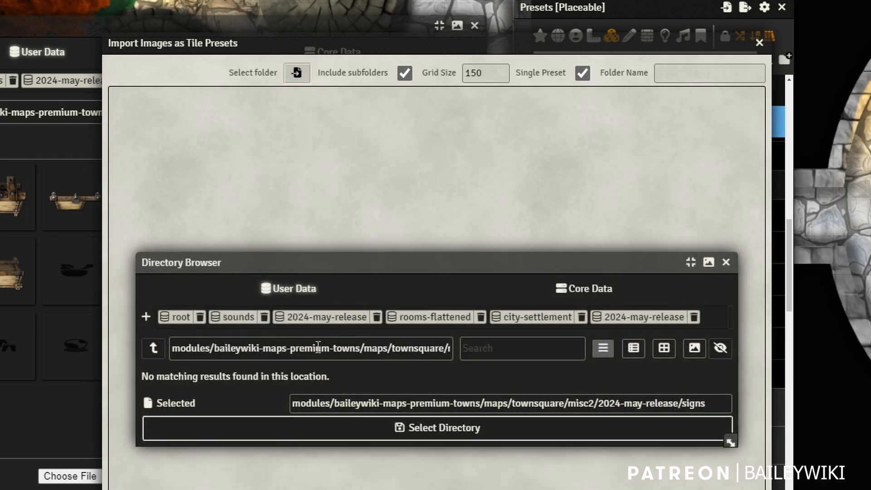
pyautogui.moveTo(369, 351); pyautogui.dragTo(545, 339)
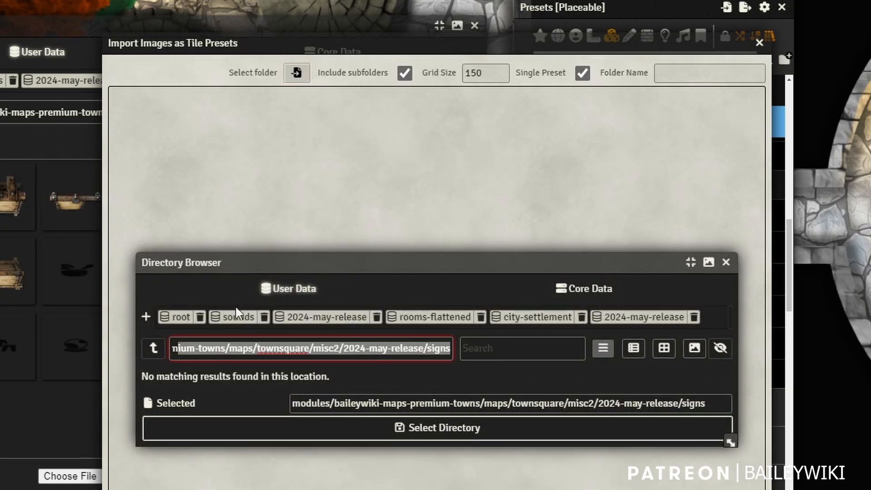
pyautogui.click(447, 430)
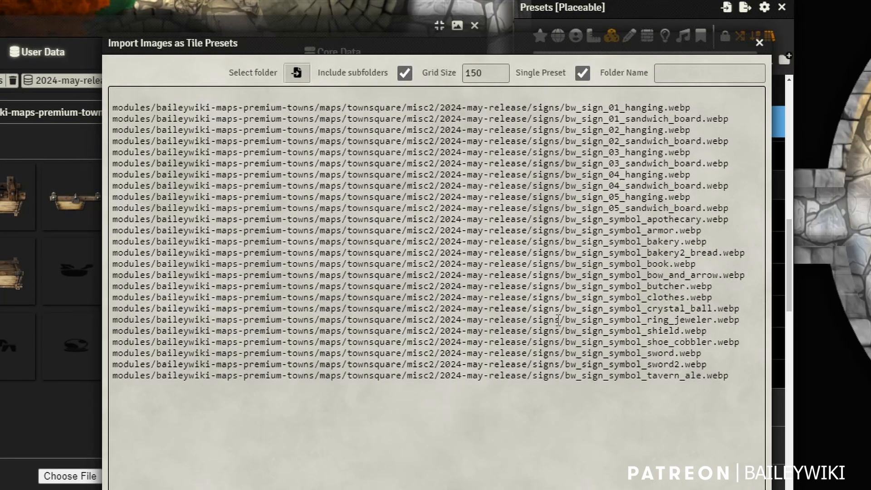
# Delete all bw_sign_symbol image paths from the import list, keeping only the hanging and sandwich board signs.
pyautogui.moveTo(746, 376); pyautogui.dragTo(101, 221)
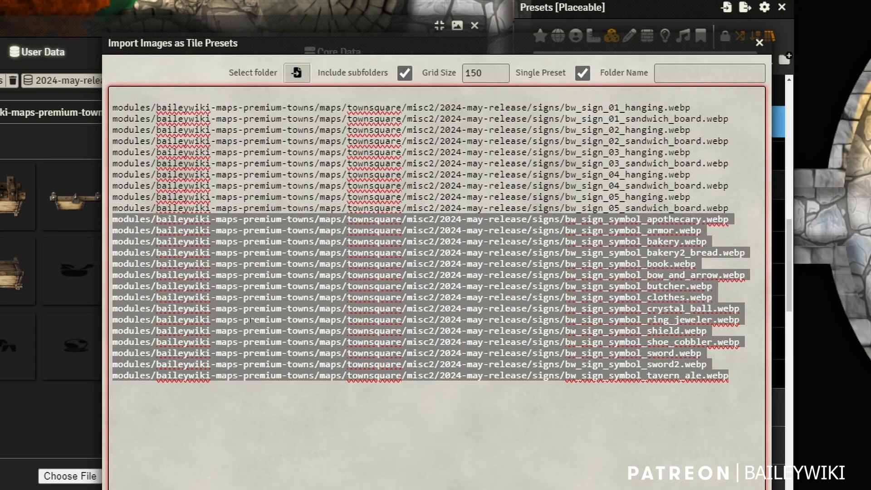
pyautogui.press('Delete')
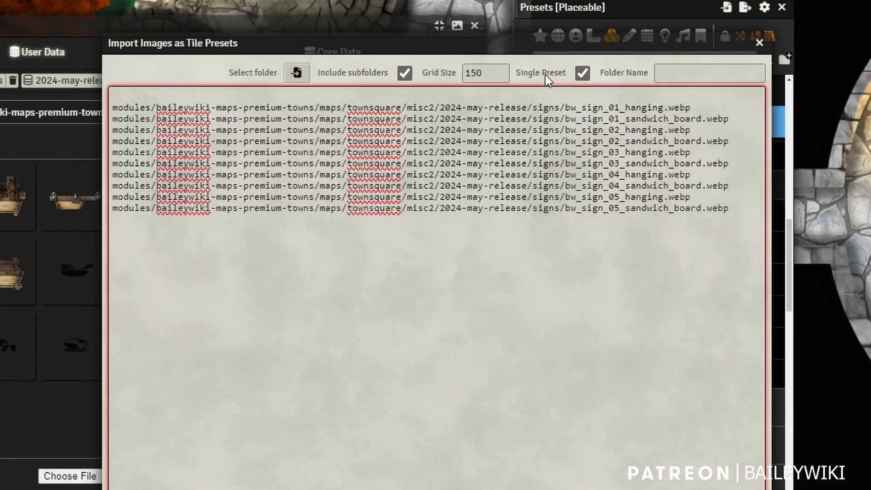
# Turn the Single Preset import option off and back on, leaving the grid size at 150.
pyautogui.click(497, 73)
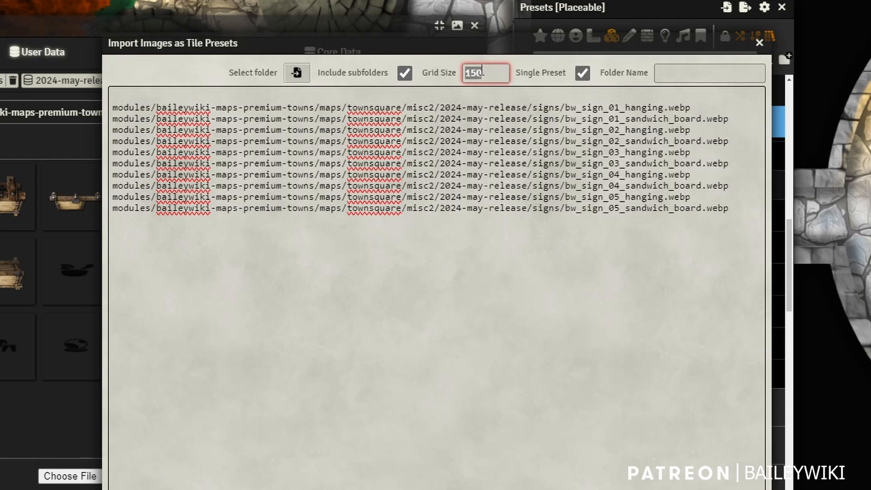
pyautogui.click(583, 73)
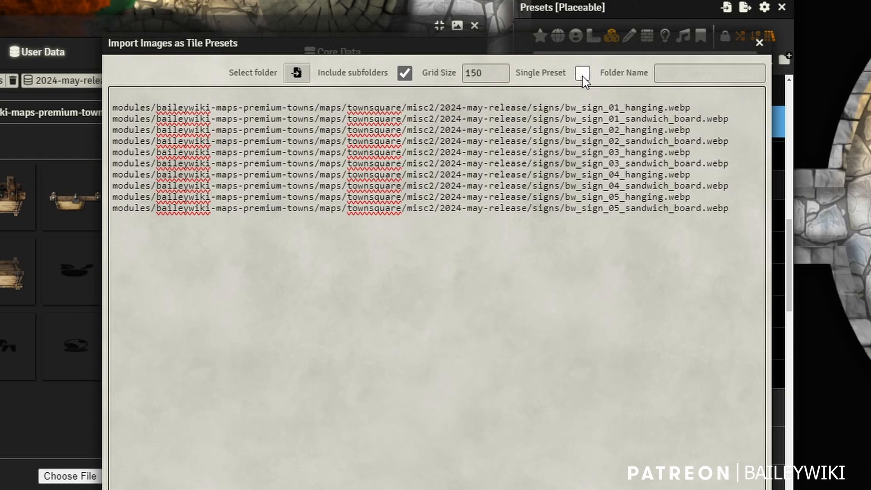
pyautogui.click(583, 73)
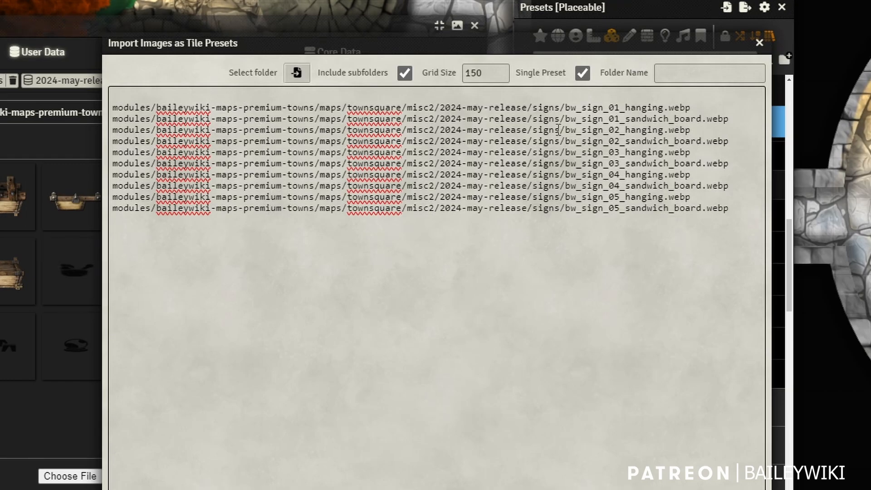
# Turn off Single Preset and import the listed sign images as individual tile presets into a folder named BW Signs.
pyautogui.click(583, 73)
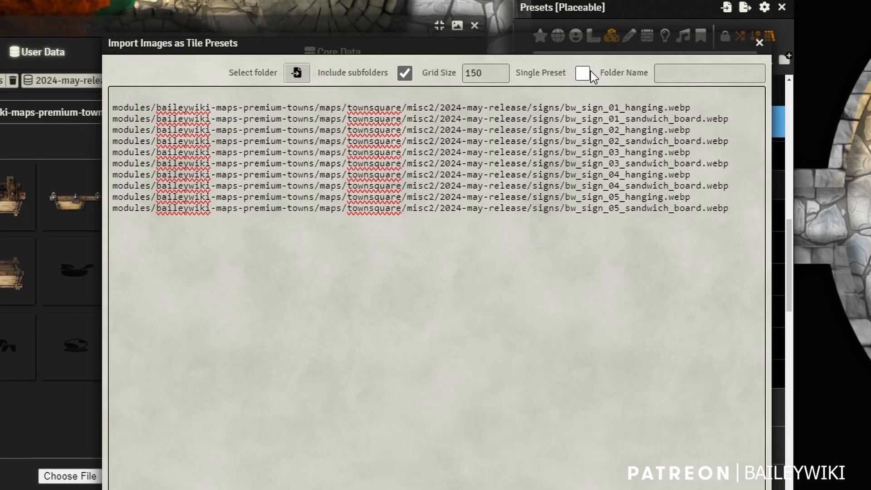
pyautogui.click(688, 79)
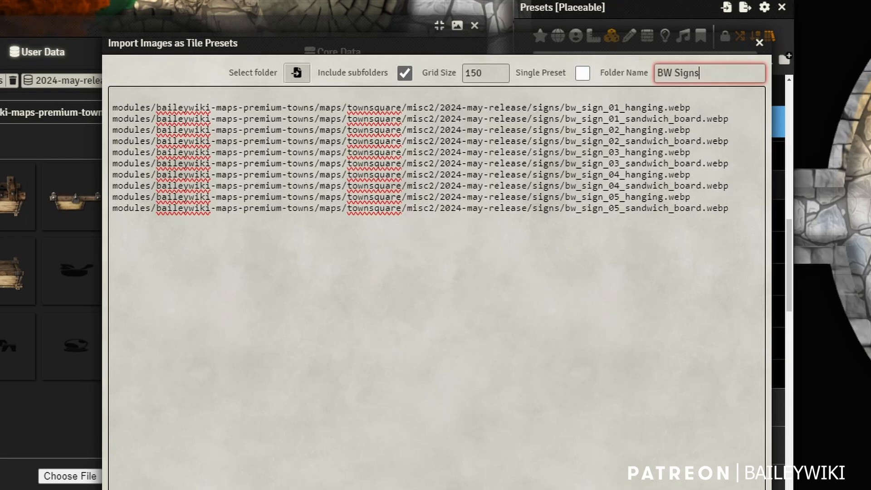
pyautogui.press('Return')
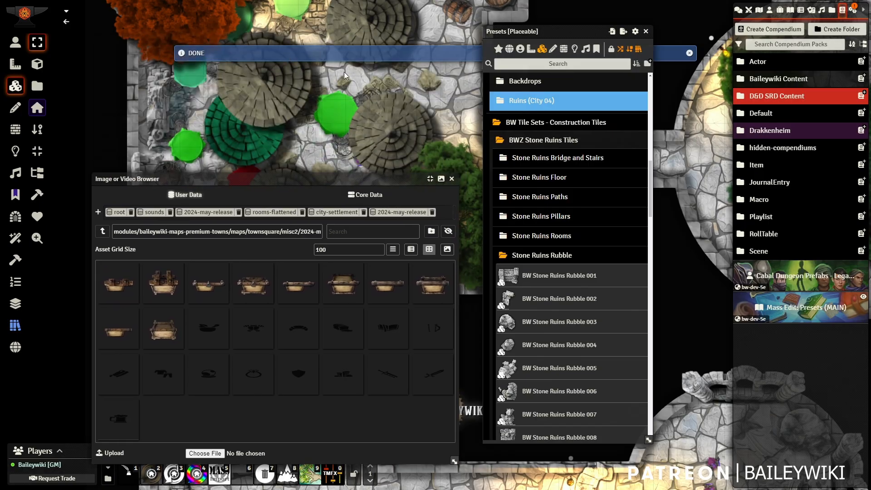
pyautogui.moveTo(359, 287); pyautogui.dragTo(399, 43)
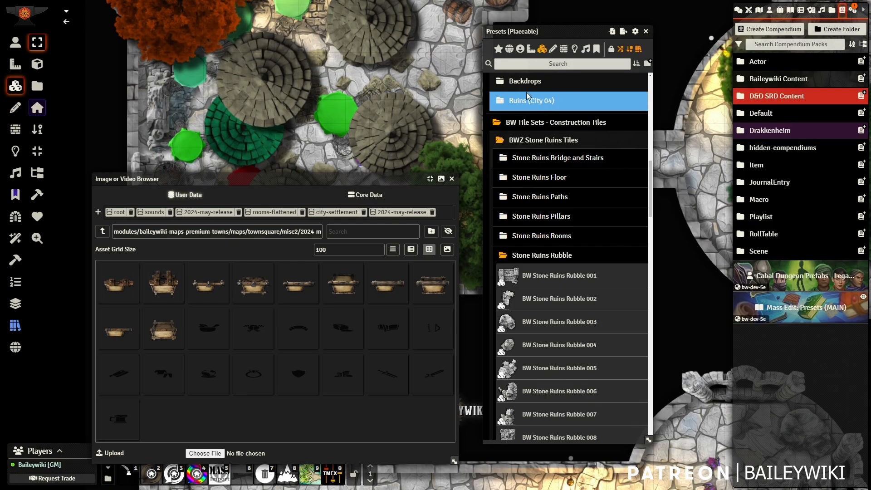
# Collapse the construction tile sets, reopen the preset browser to refresh it, and expand the BW Signs folder.
pyautogui.click(506, 123)
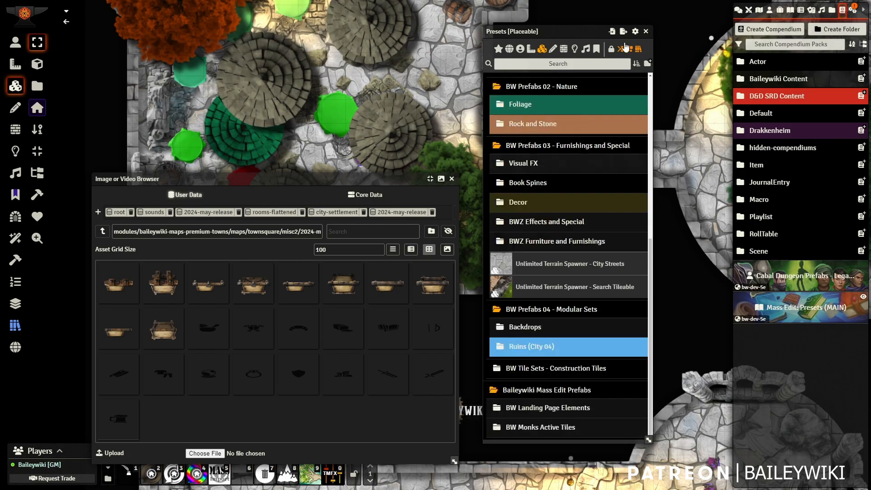
pyautogui.click(646, 30)
pyautogui.click(16, 326)
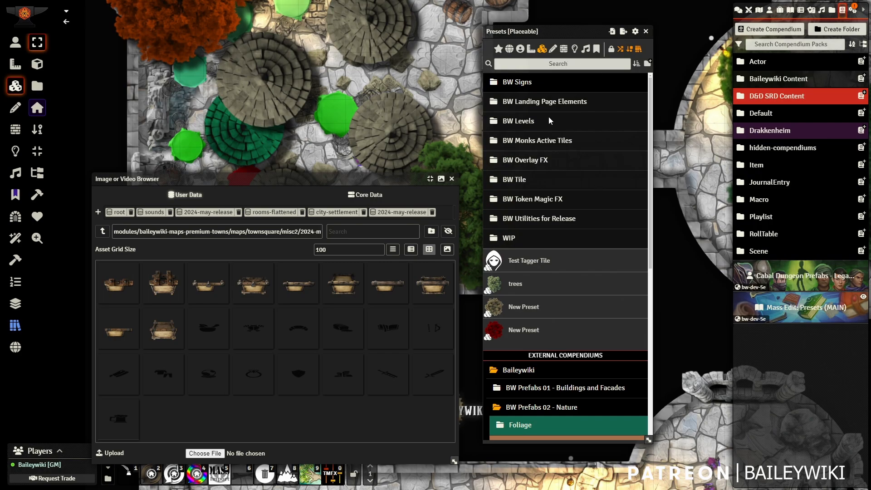
pyautogui.click(519, 83)
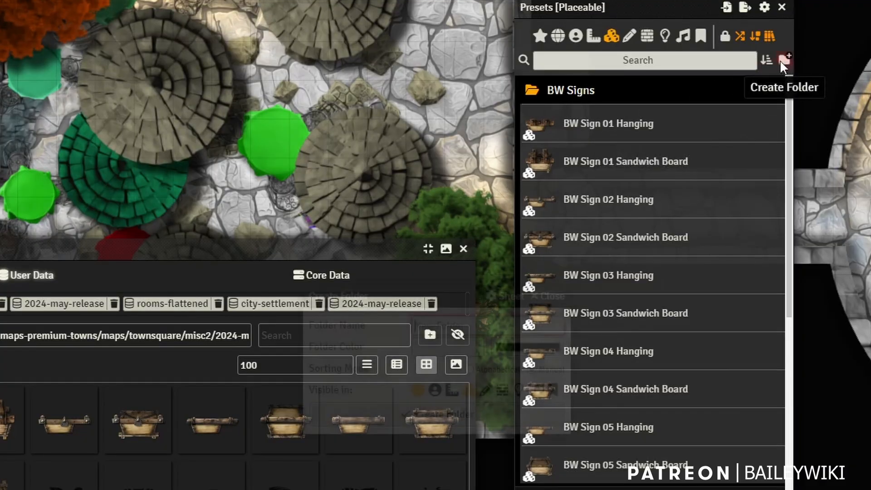
# Create a preset folder named Hanging Signs with alphabetical sorting.
pyautogui.click(783, 61)
pyautogui.write('H')
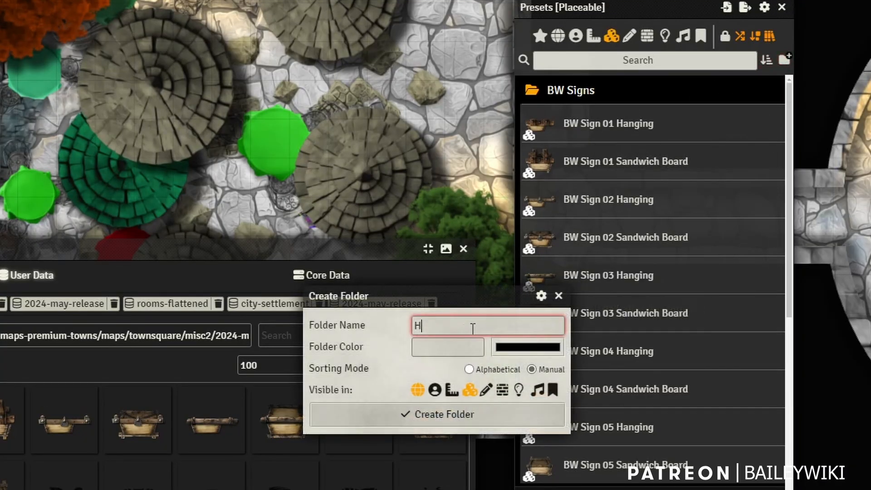
pyautogui.write('anging Signs')
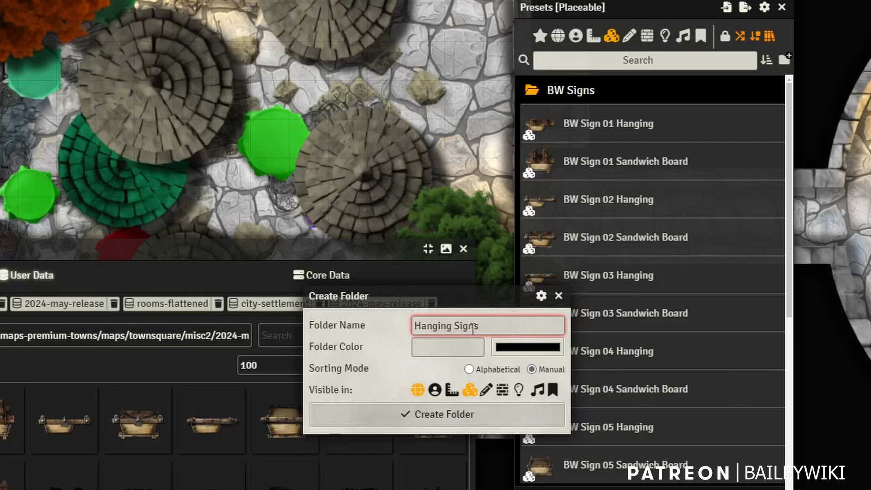
pyautogui.click(469, 369)
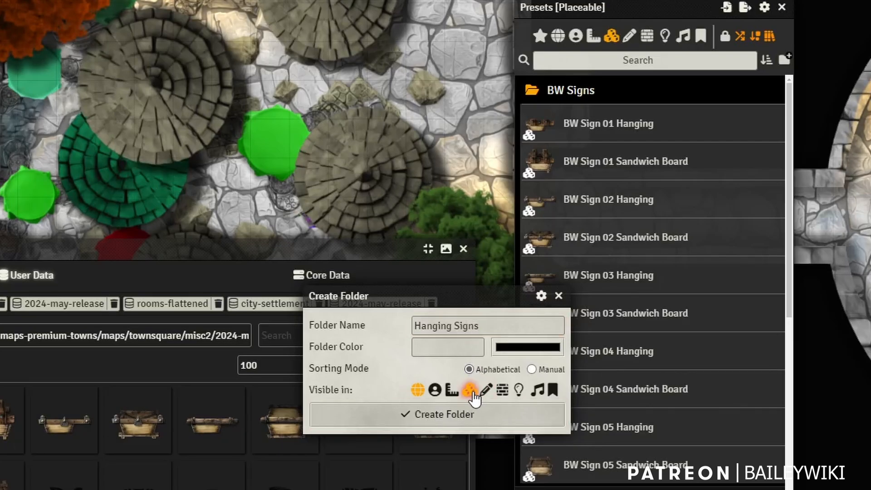
pyautogui.click(453, 415)
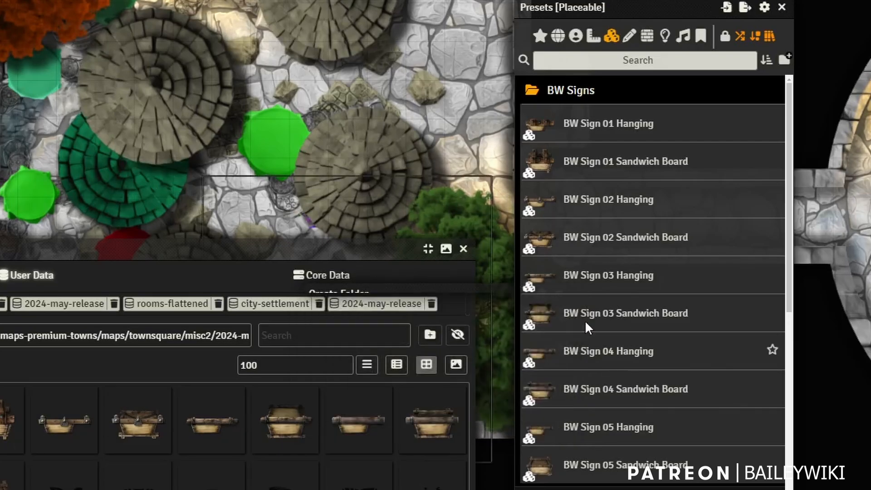
# Move the BW Sign 01 to 05 Hanging presets into the Hanging Signs folder and expand it.
pyautogui.keyDown('ctrl'); pyautogui.click(608, 130); pyautogui.keyUp('ctrl')
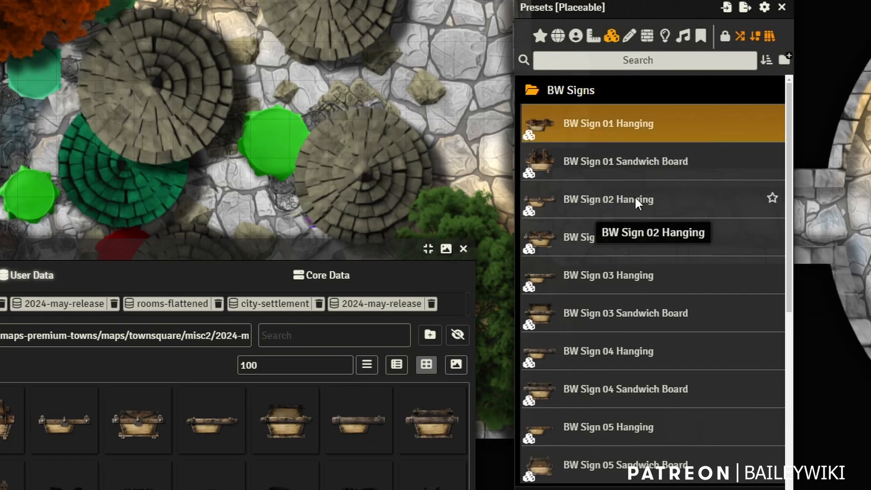
pyautogui.keyDown('ctrl'); pyautogui.click(636, 200); pyautogui.keyUp('ctrl')
pyautogui.keyDown('ctrl'); pyautogui.click(671, 276); pyautogui.keyUp('ctrl')
pyautogui.keyDown('ctrl'); pyautogui.click(625, 353); pyautogui.keyUp('ctrl')
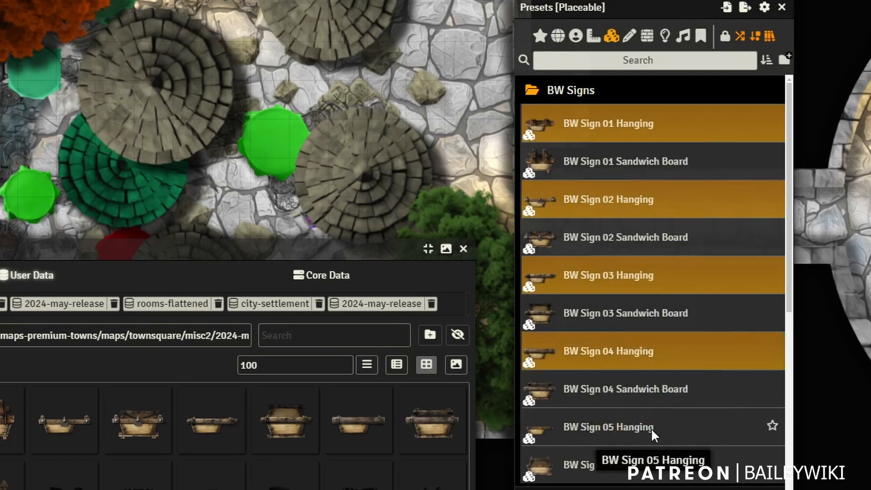
pyautogui.keyDown('ctrl'); pyautogui.click(650, 429); pyautogui.keyUp('ctrl')
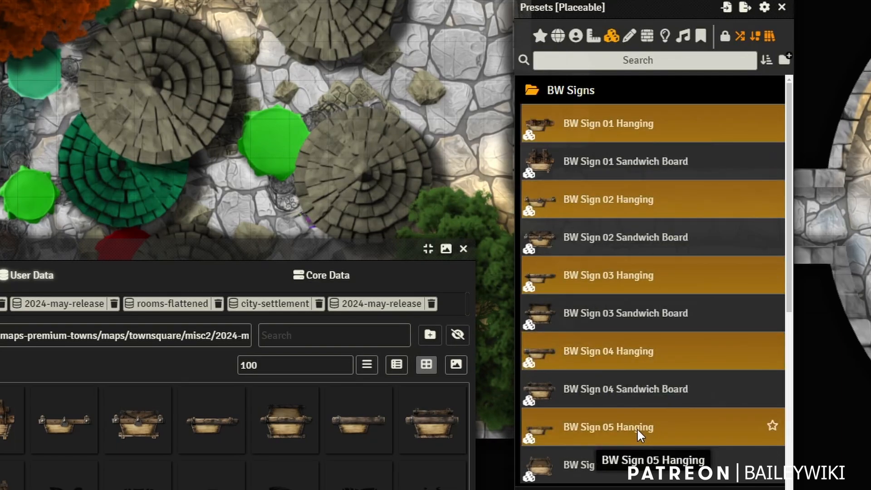
pyautogui.moveTo(637, 428); pyautogui.dragTo(538, 334)
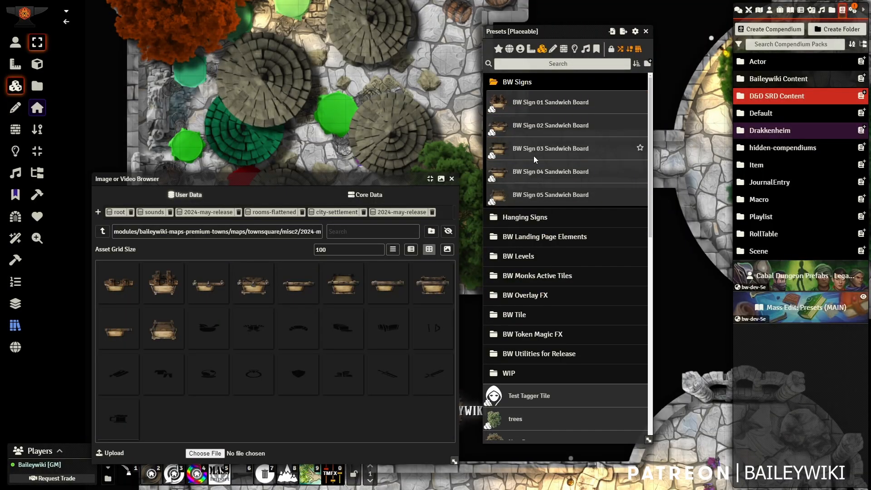
pyautogui.click(520, 218)
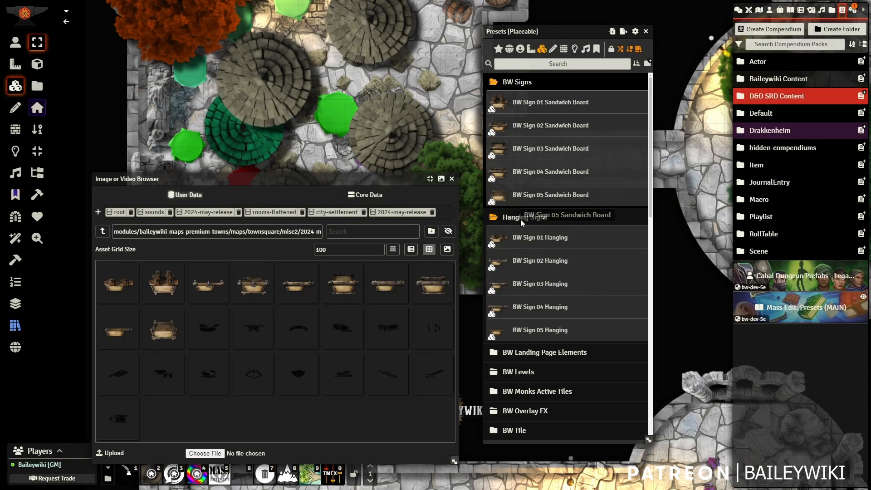
# Rename the BW Signs folder to BW Sandwich Board Signs.
pyautogui.rightClick(521, 84)
pyautogui.click(505, 98)
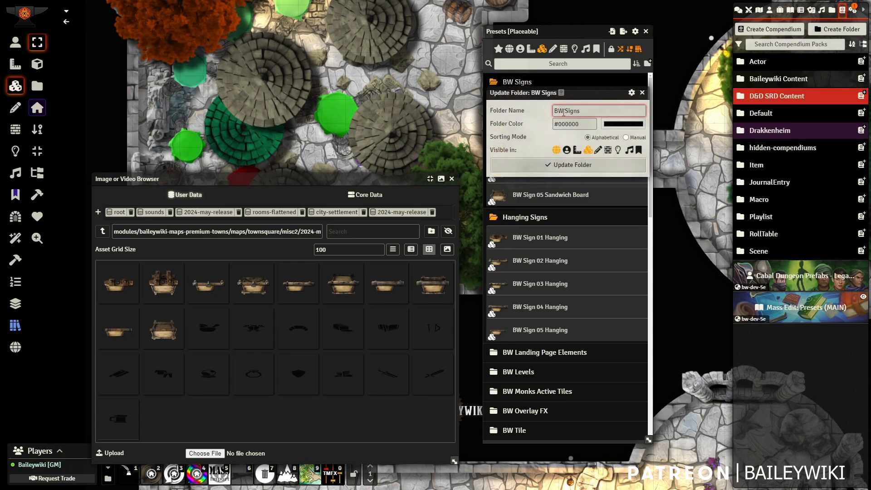
pyautogui.click(566, 110)
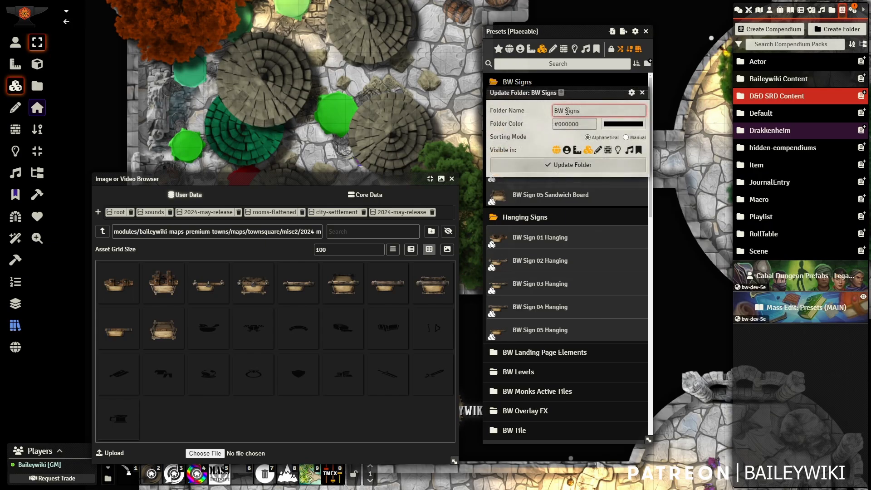
pyautogui.write('Sandwich Boa')
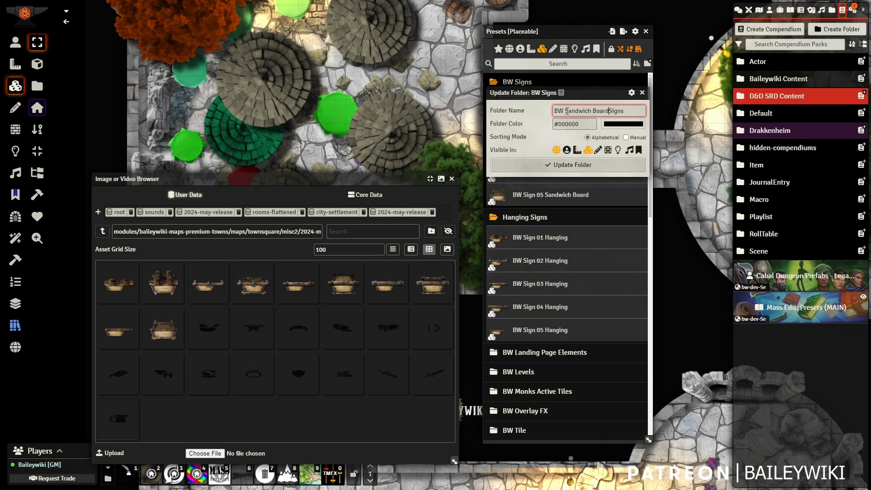
pyautogui.write('rd')
pyautogui.click(569, 159)
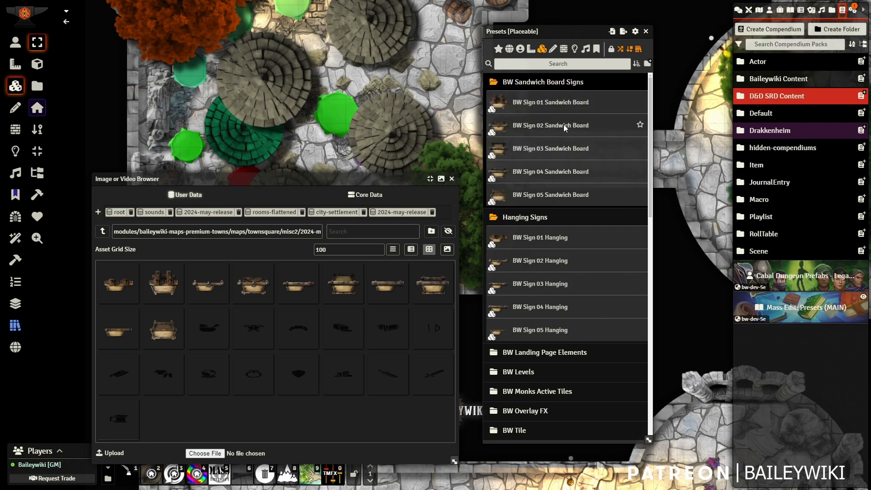
# Nest the Hanging Signs folder inside BW Sandwich Board Signs, expand it, and close the image browser.
pyautogui.moveTo(514, 219); pyautogui.dragTo(518, 82)
pyautogui.click(510, 99)
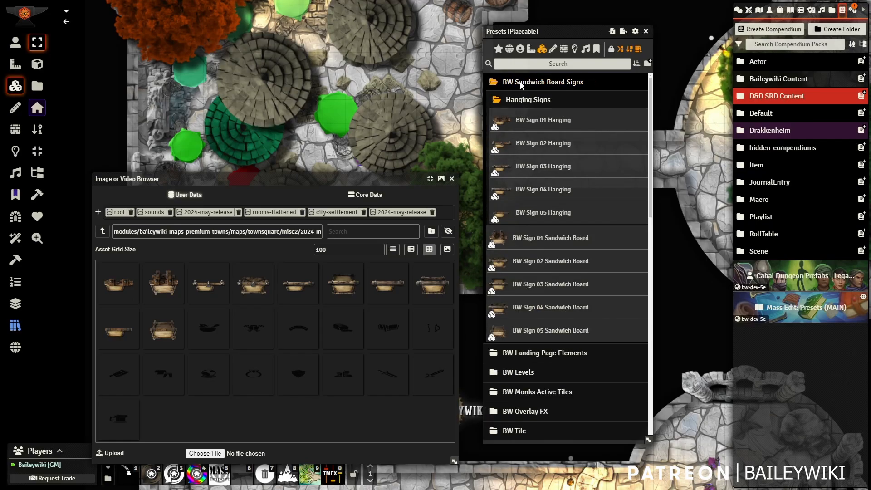
pyautogui.click(453, 180)
# Search the token presets for "tower" and place TOWER 5x5 Circle S4 Arrow Flag Levels Multi Colorable over the barrels at the courtyard's upper-right corner.
pyautogui.moveTo(442, 60); pyautogui.dragTo(265, 354)
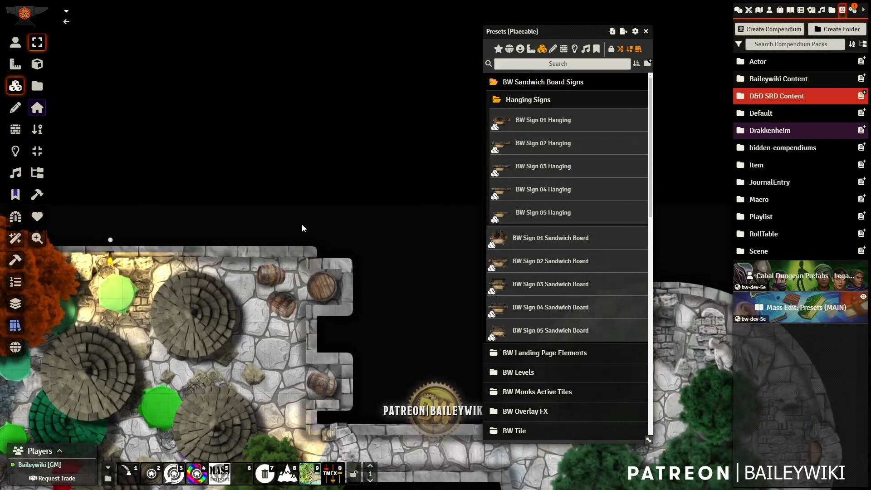
pyautogui.scroll(-4, 319, 178)
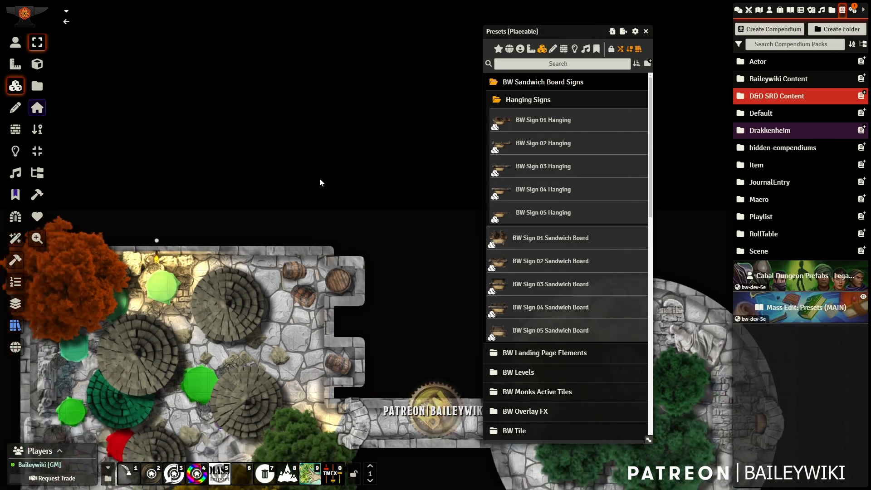
pyautogui.scroll(4, 320, 179)
pyautogui.scroll(1, 320, 183)
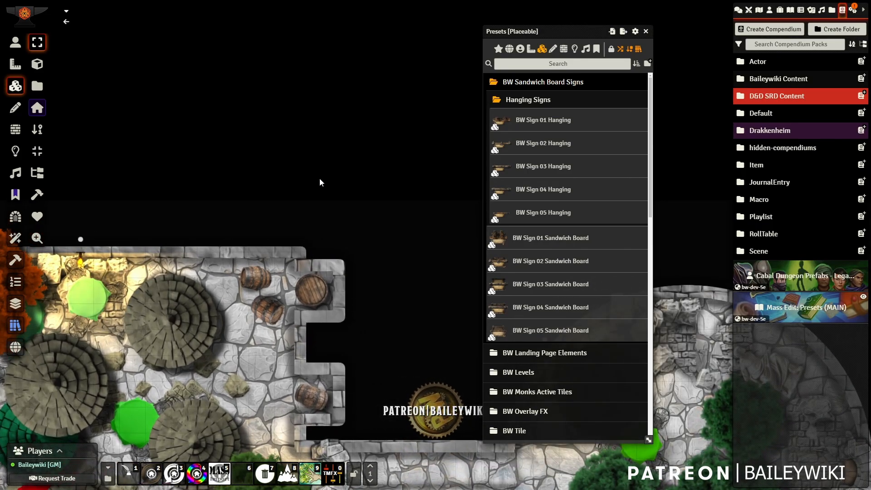
pyautogui.moveTo(344, 258); pyautogui.dragTo(358, 168)
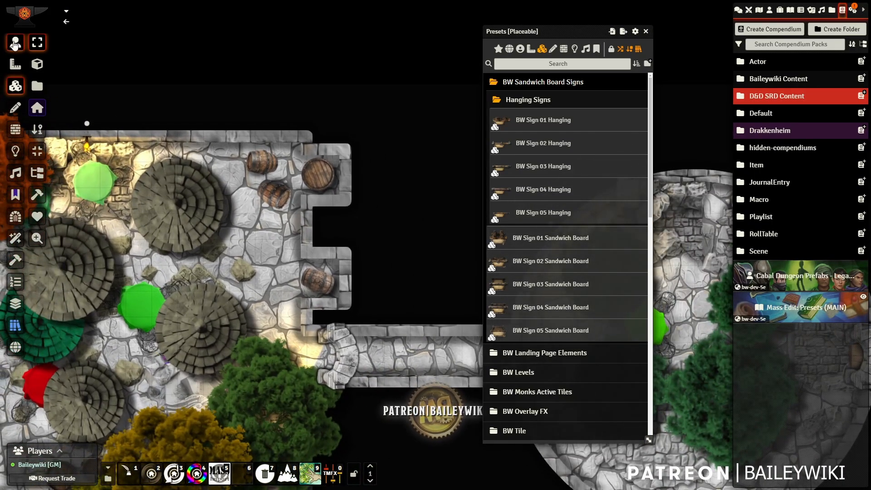
pyautogui.click(520, 49)
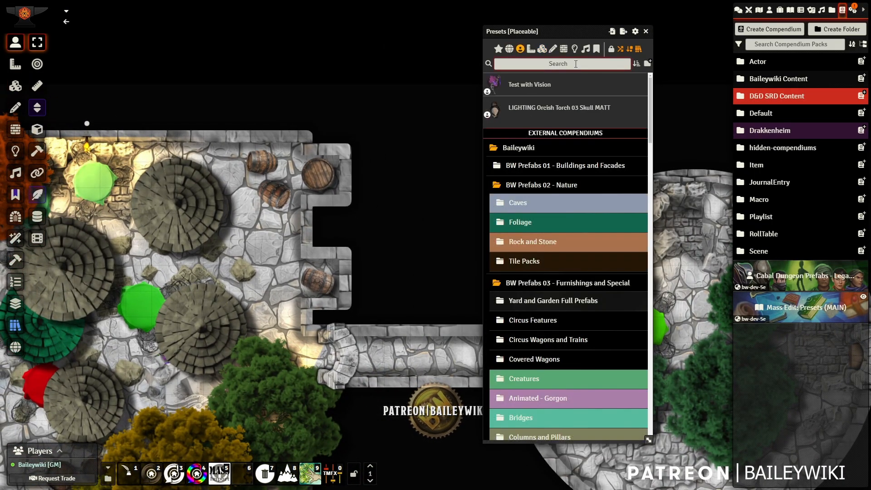
pyautogui.click(575, 64)
pyautogui.write('tower')
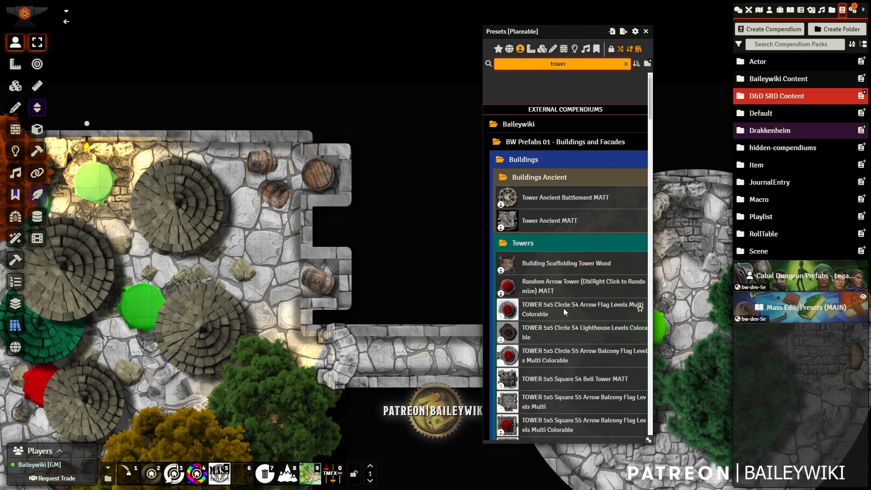
pyautogui.moveTo(564, 309)
pyautogui.mouseDown()
pyautogui.moveTo(430, 236)
pyautogui.moveTo(338, 98)
pyautogui.mouseUp()
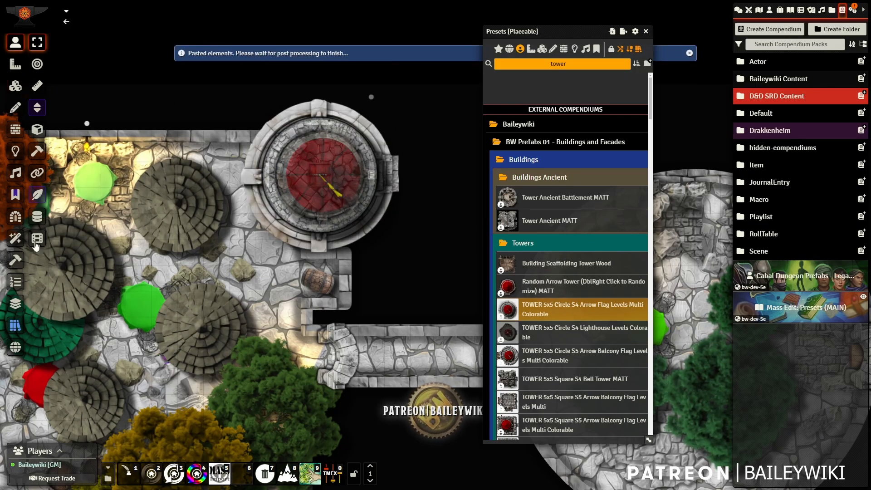
# Generate the level list from the current scene in the Levels layer tool, overwriting the existing levels.
pyautogui.click(15, 303)
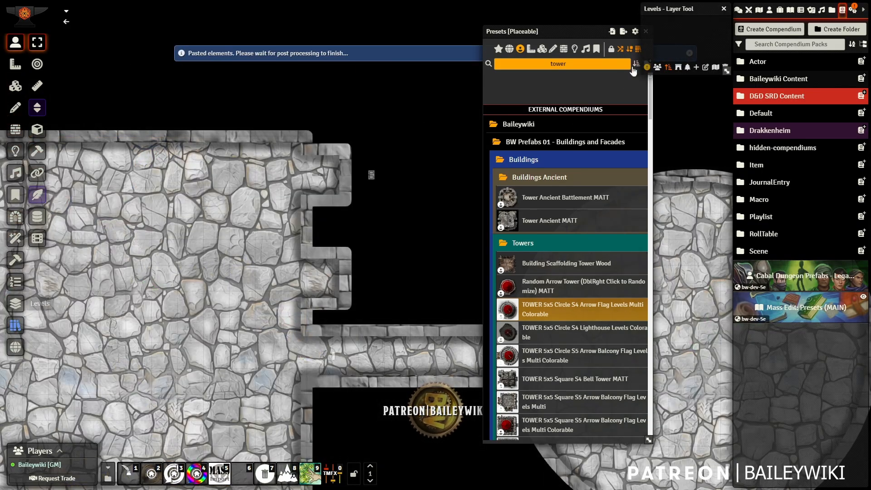
pyautogui.click(715, 68)
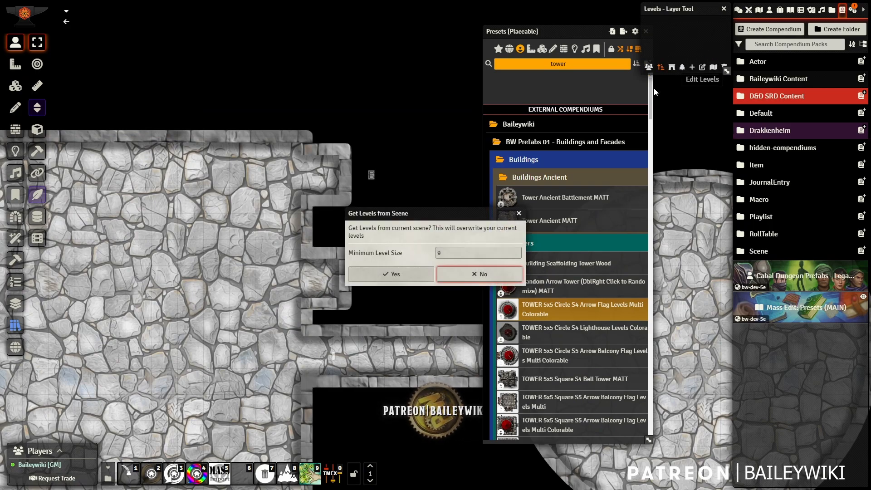
pyautogui.click(395, 272)
# Examine the tower's floors on levels 0–9, 10–19, 30–39 and 40–49, and close the layer tool.
pyautogui.click(682, 59)
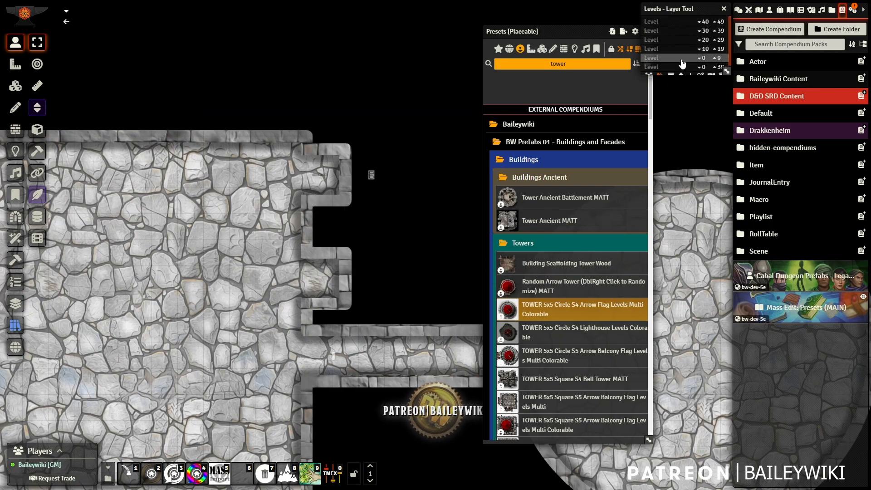
pyautogui.click(682, 49)
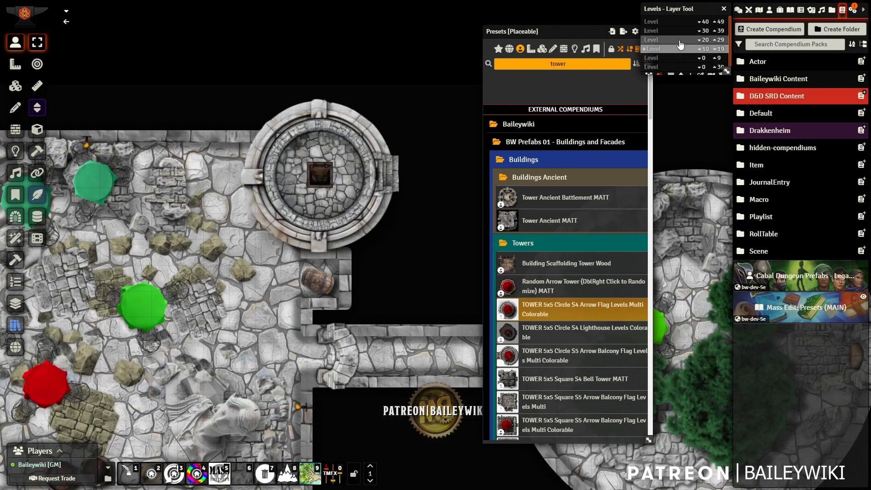
pyautogui.click(680, 31)
pyautogui.click(695, 22)
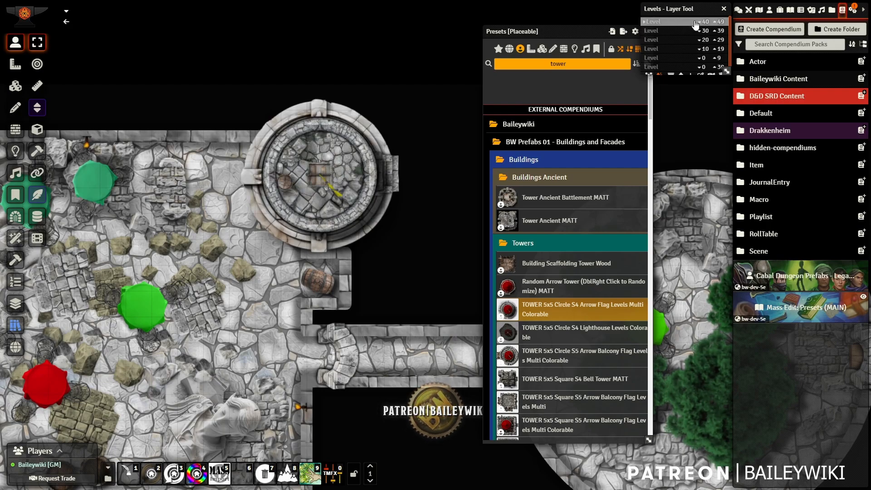
pyautogui.click(724, 8)
# Cycle the tower's overhead roof tile through its image variants and keep the ivy-covered red roof.
pyautogui.click(15, 86)
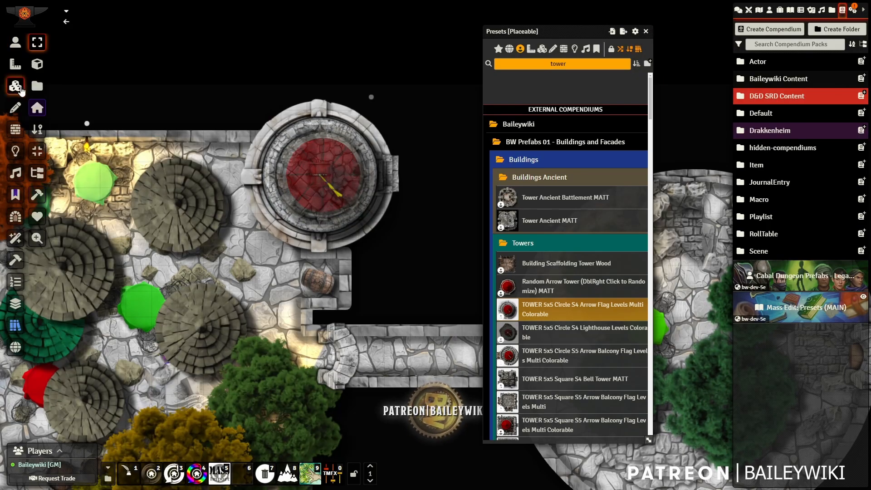
pyautogui.click(37, 108)
pyautogui.rightClick(323, 148)
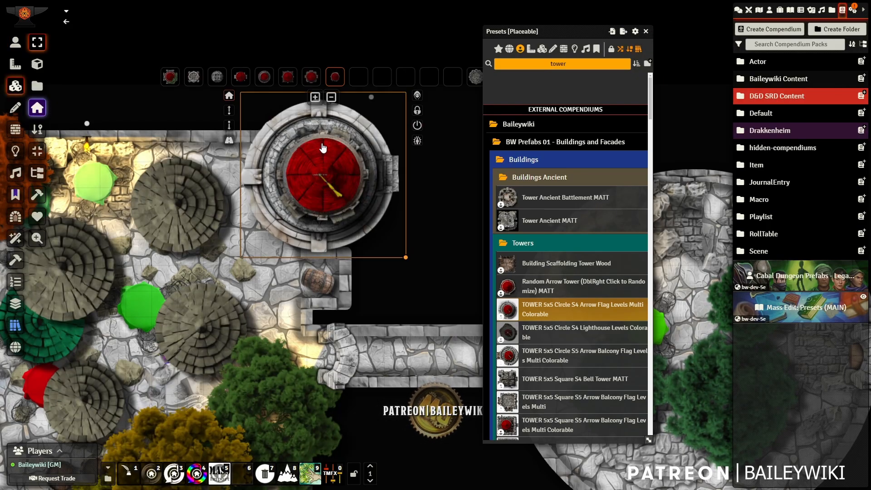
pyautogui.click(301, 80)
pyautogui.click(259, 81)
pyautogui.click(279, 80)
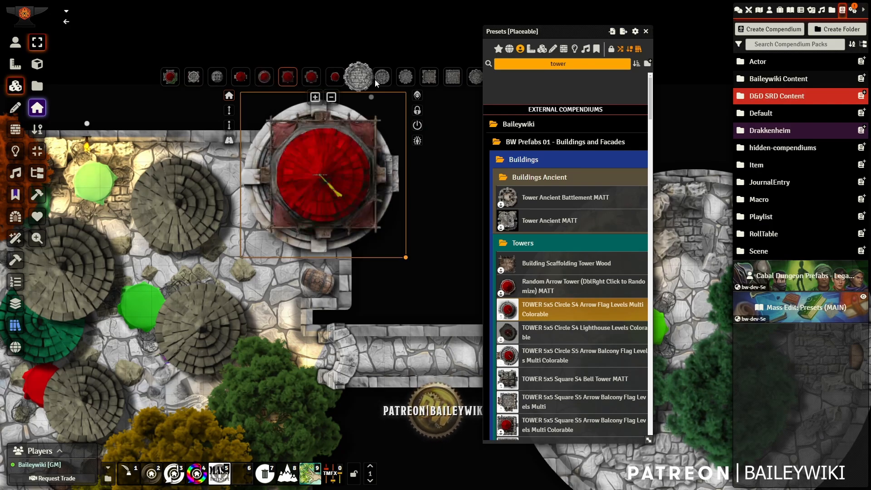
pyautogui.click(376, 78)
pyautogui.click(407, 75)
pyautogui.click(431, 75)
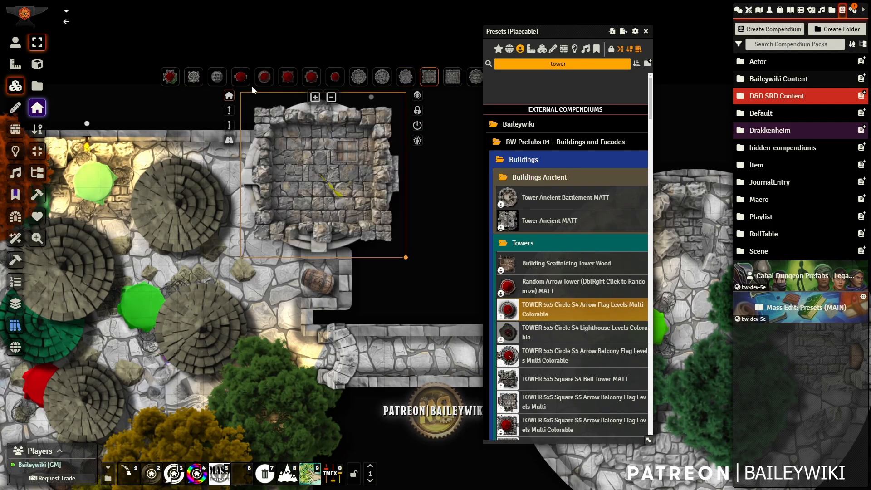
pyautogui.click(170, 78)
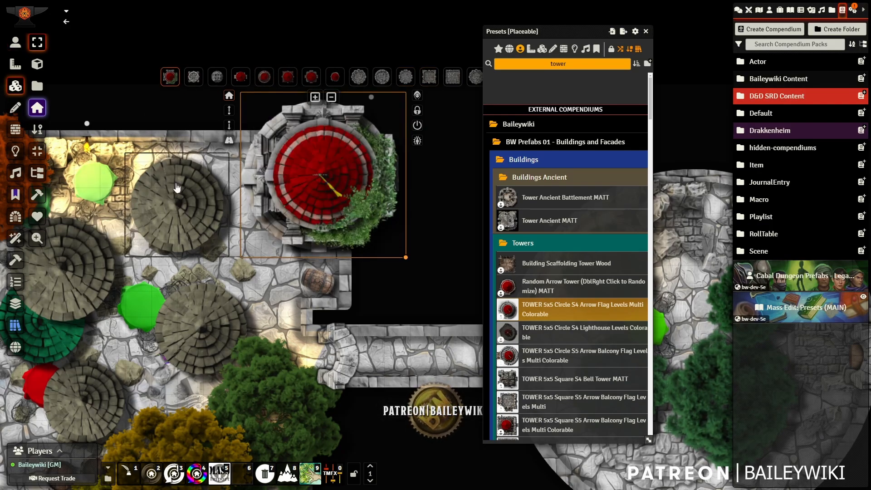
# Select the tower's control token just outside its upper-right edge to inspect it with the tower.
pyautogui.click(15, 43)
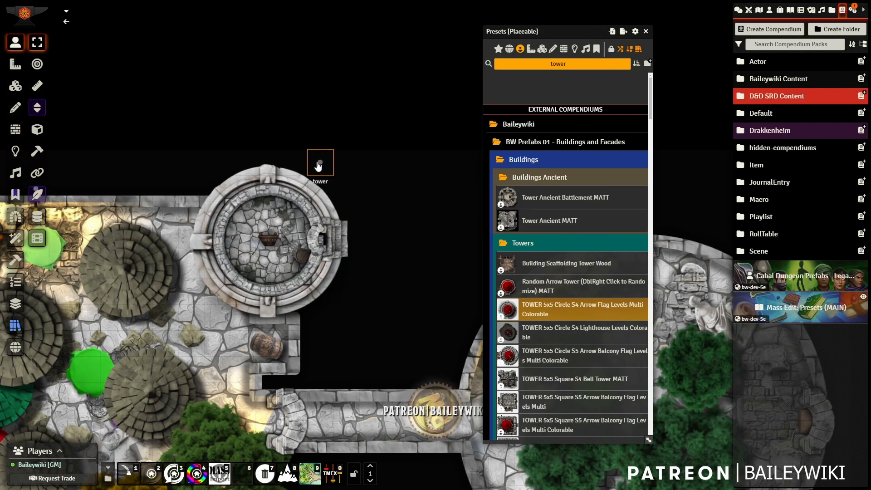
pyautogui.moveTo(318, 167)
pyautogui.mouseDown()
pyautogui.moveTo(548, 203)
pyautogui.moveTo(321, 165)
pyautogui.mouseUp()
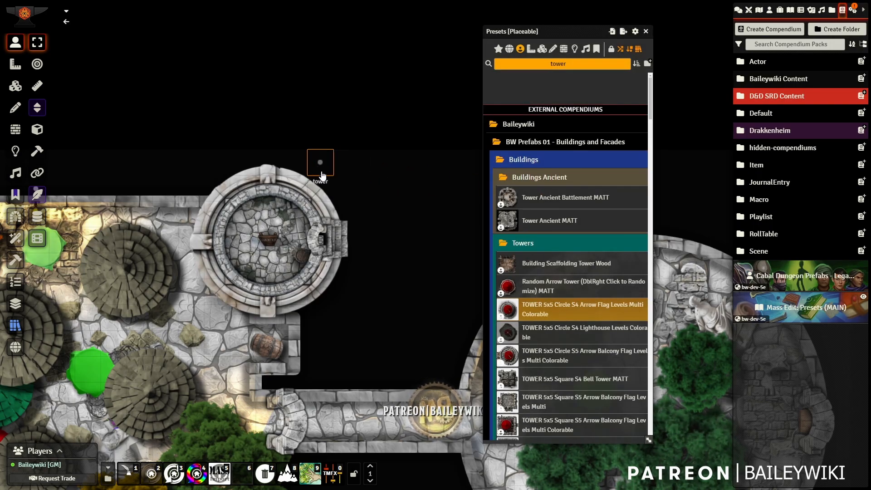
pyautogui.scroll(-6, 208, 192)
pyautogui.moveTo(209, 190); pyautogui.dragTo(238, 154)
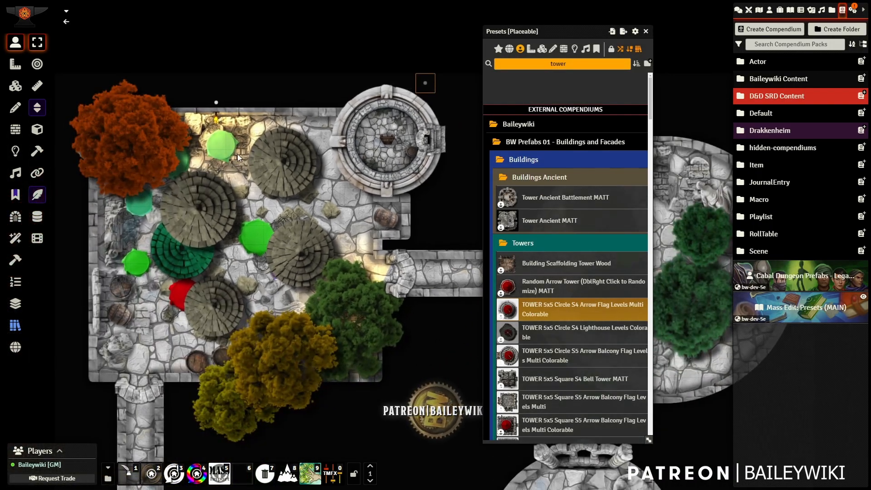
# Select the four orange, yellow and green treetop tiles on the overhead layer and create a tile preset from them.
pyautogui.click(15, 86)
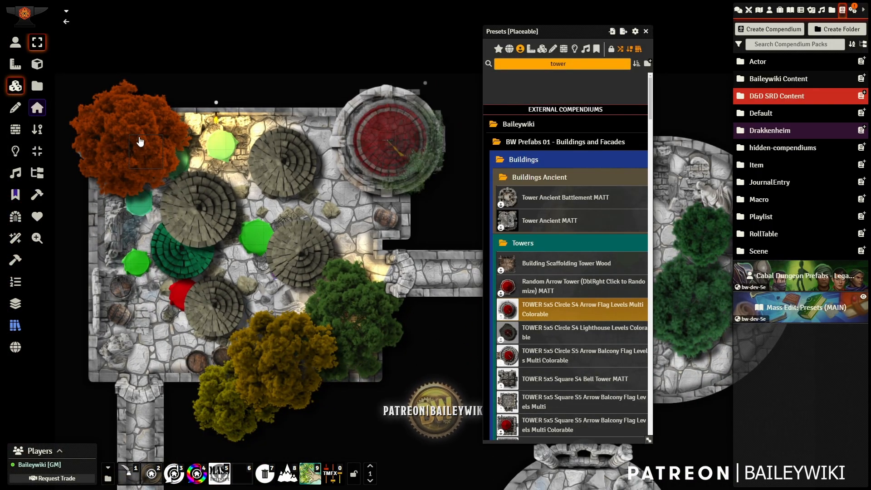
pyautogui.click(36, 108)
pyautogui.click(102, 123)
pyautogui.keyDown('shift'); pyautogui.click(275, 378); pyautogui.keyUp('shift')
pyautogui.keyDown('shift'); pyautogui.click(350, 322); pyautogui.keyUp('shift')
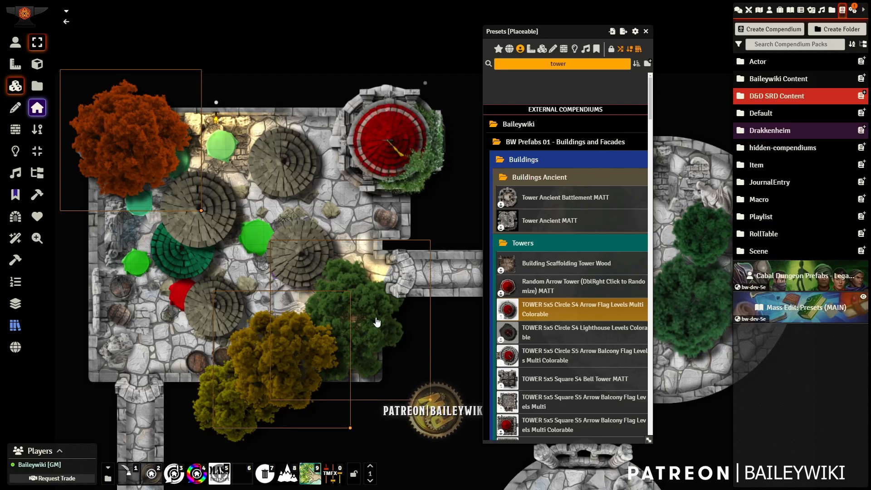
pyautogui.keyDown('shift'); pyautogui.click(227, 404); pyautogui.keyUp('shift')
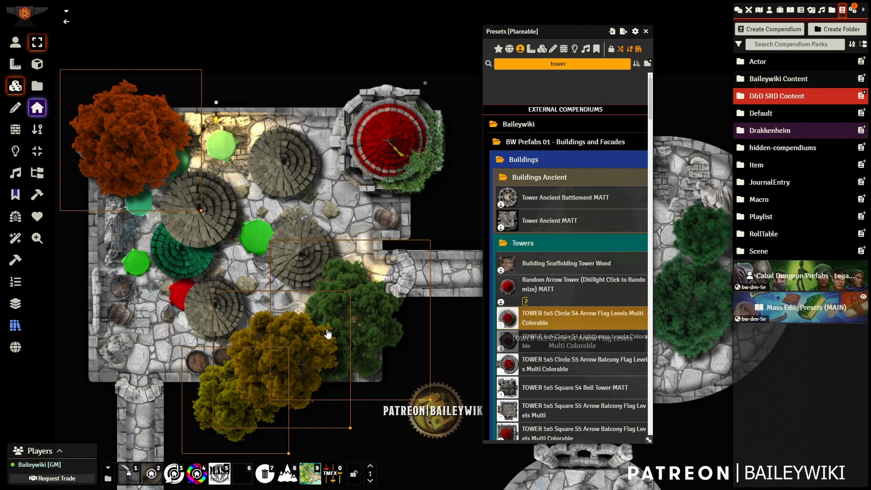
pyautogui.moveTo(334, 337); pyautogui.dragTo(591, 248)
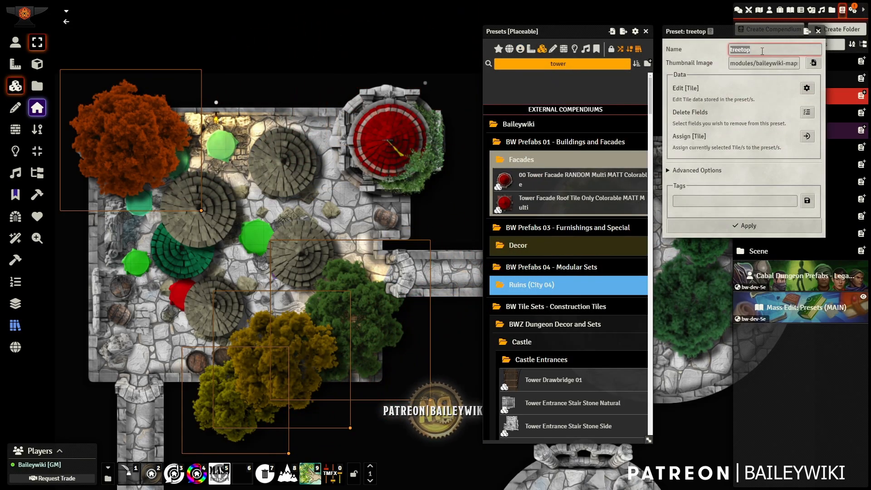
# Name the new tile preset "Treetop Set", review its advanced spawning options, and save it.
pyautogui.write('t')
pyautogui.press('BackSpace')
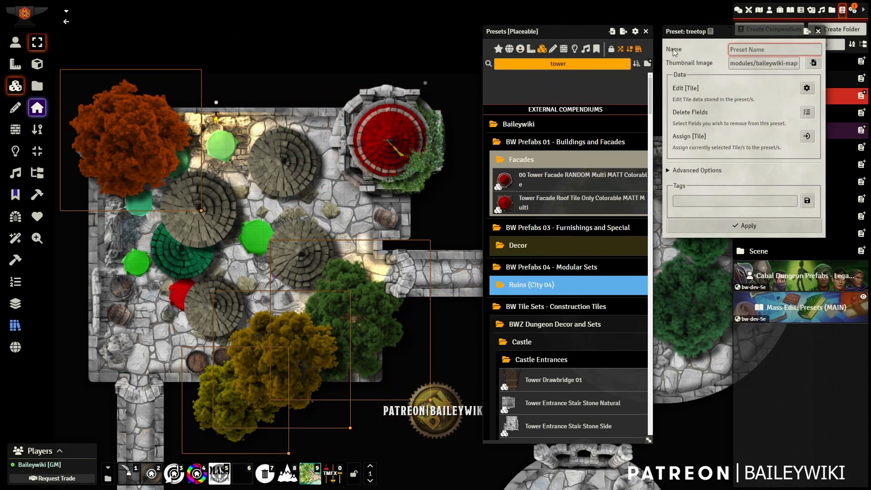
pyautogui.write('Treetop Set')
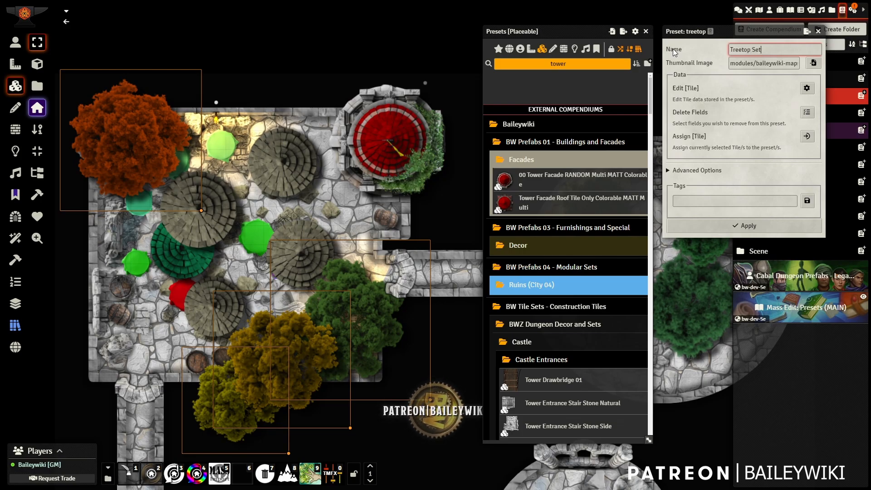
pyautogui.click(693, 171)
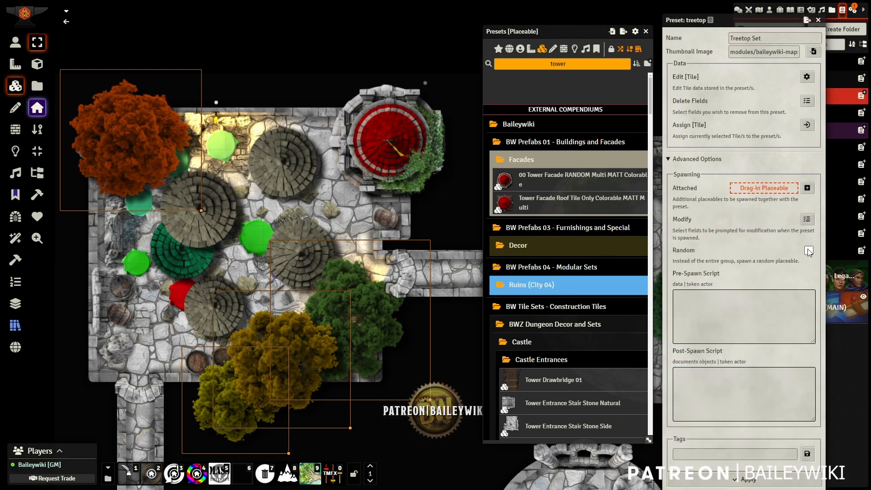
pyautogui.click(695, 160)
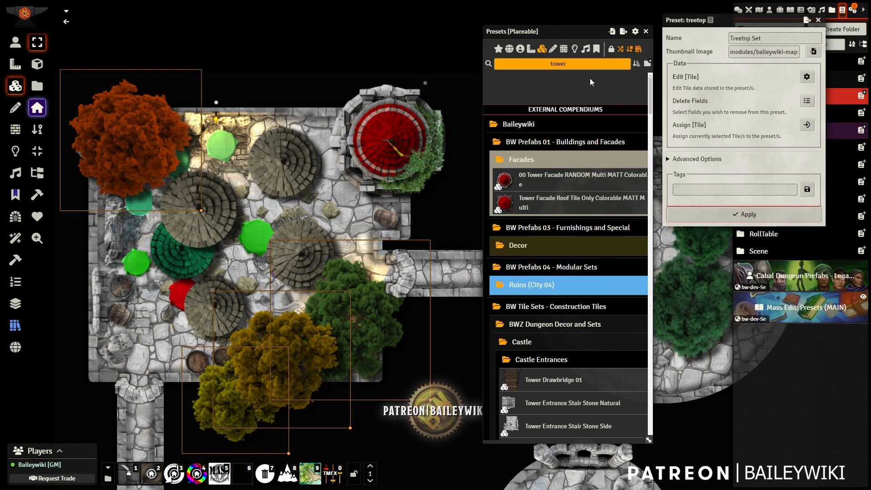
# Search the tile presets for "treetop set" and activate the Treetop Set preset as a brush.
pyautogui.click(515, 65)
pyautogui.write('t')
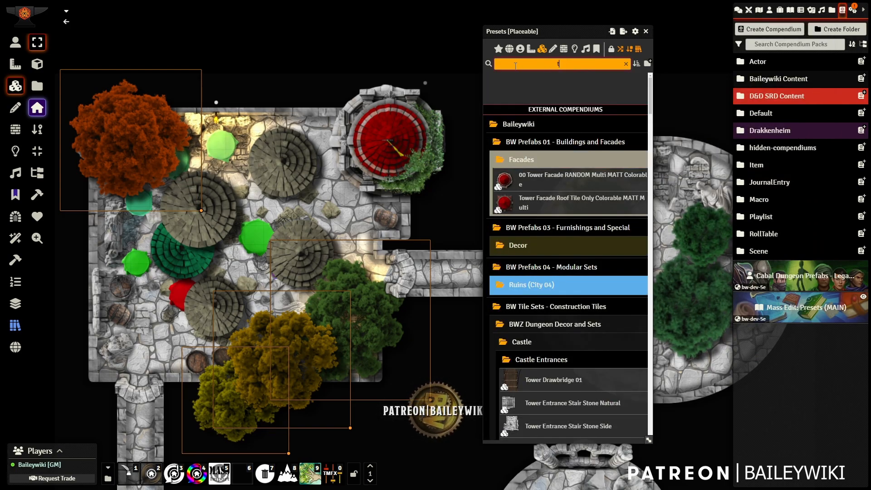
pyautogui.write('reetop set')
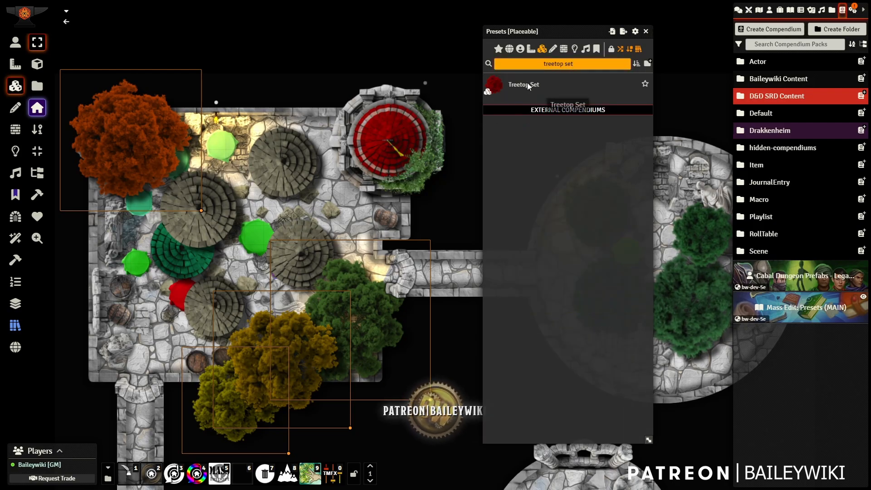
pyautogui.rightClick(527, 82)
pyautogui.click(504, 119)
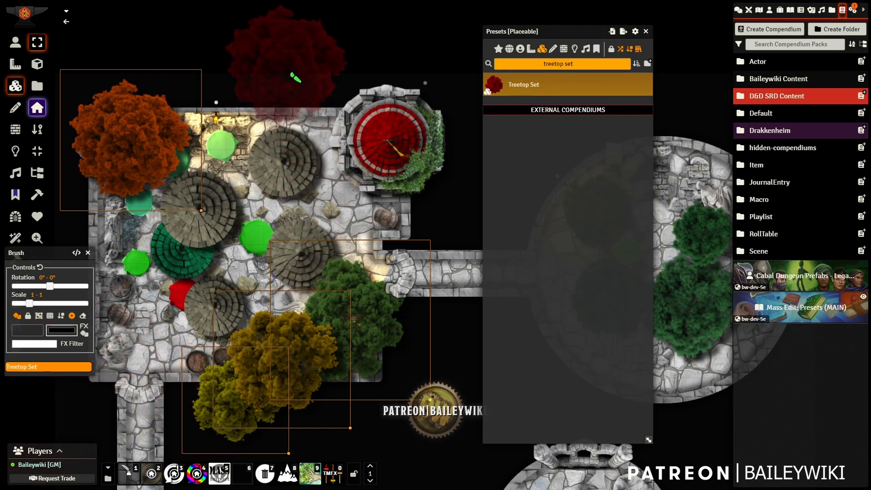
# Paint four treetops with the brush: above the courtyard, behind the tower, below the tower and over the upper wall.
pyautogui.scroll(1, 300, 86)
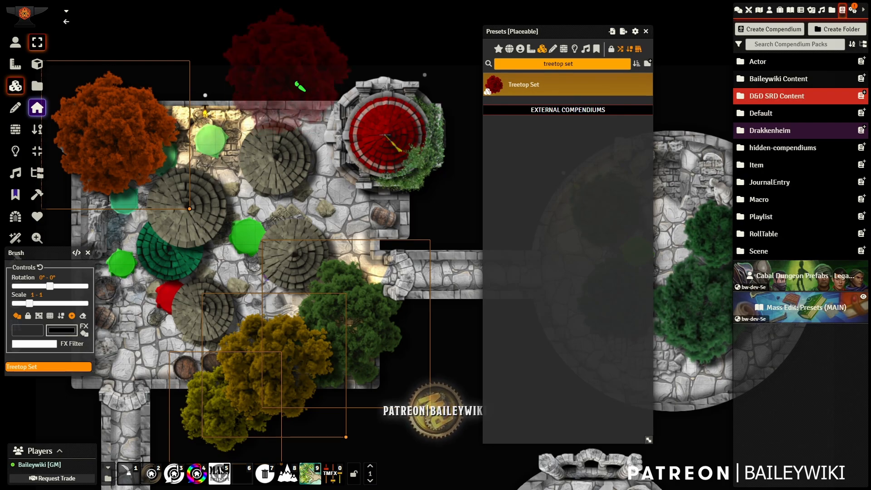
pyautogui.click(287, 77)
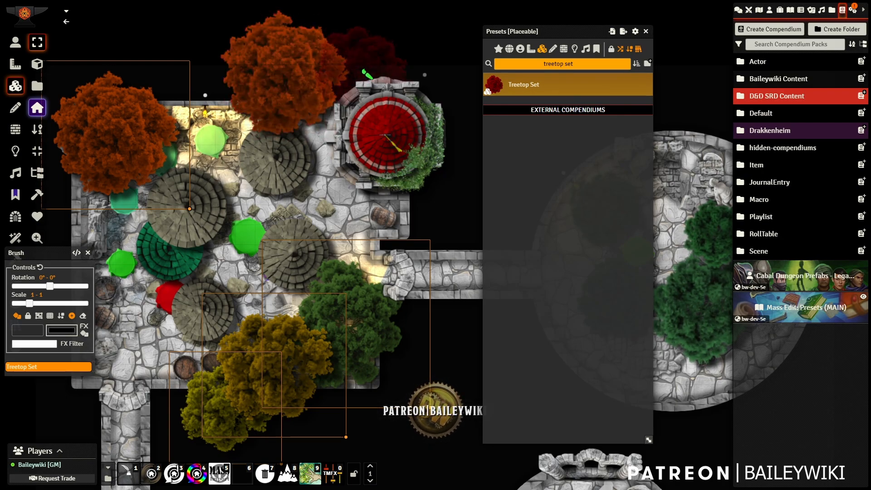
pyautogui.click(371, 63)
pyautogui.click(358, 212)
pyautogui.click(213, 94)
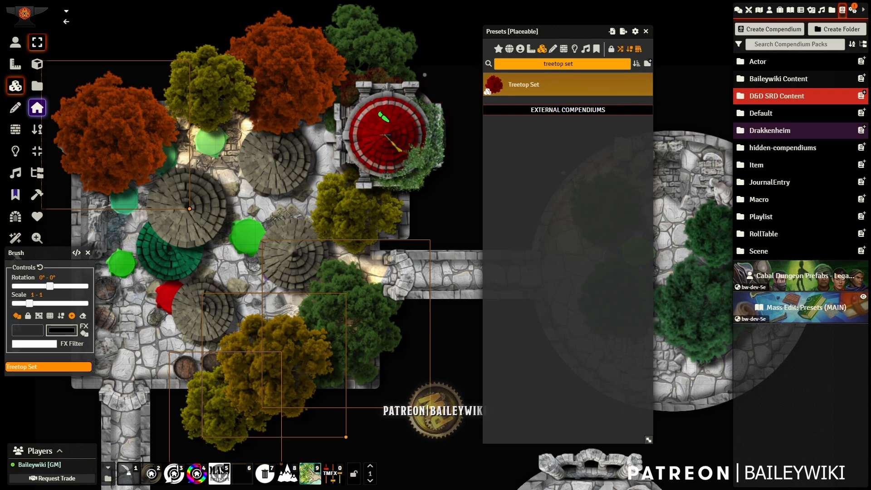
# Open the Treetop Set preset for editing and inspect the randomisation settings for Width | Height scale in its tile data.
pyautogui.rightClick(537, 86)
pyautogui.click(501, 105)
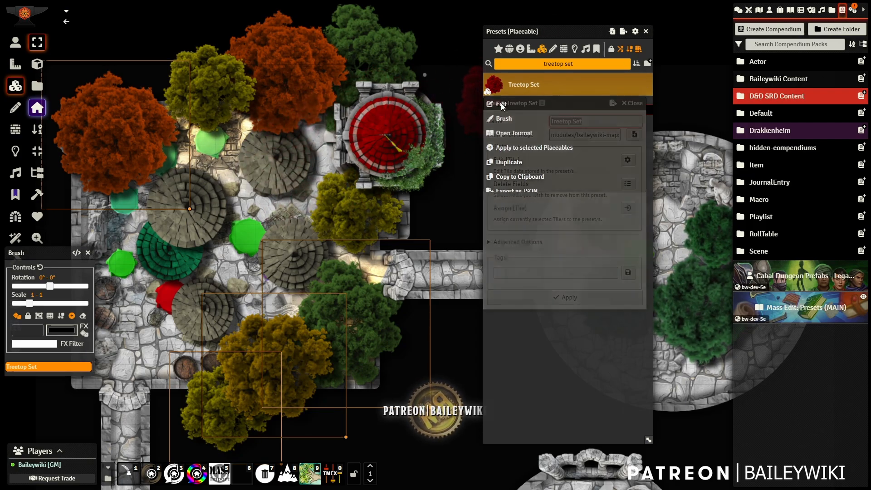
pyautogui.click(628, 161)
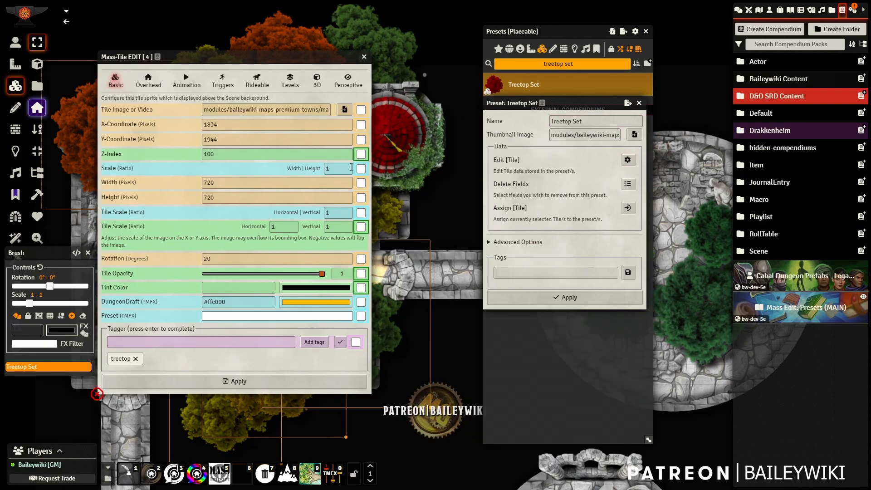
pyautogui.rightClick(362, 171)
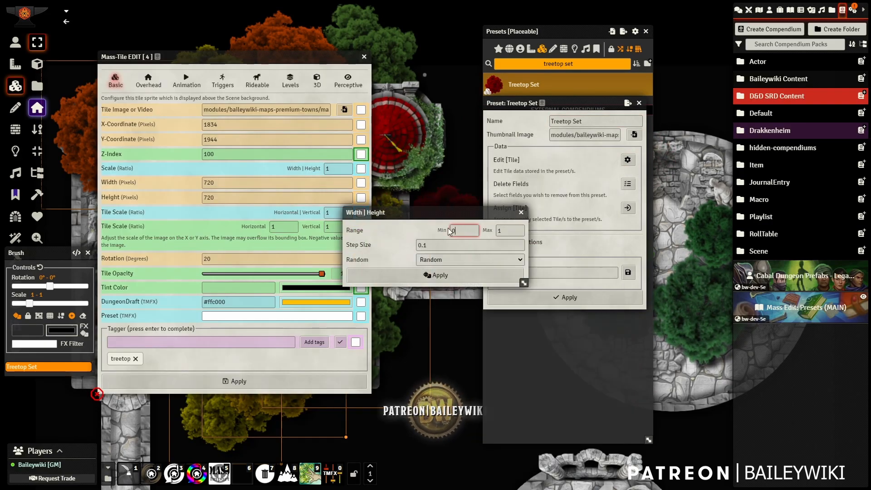
pyautogui.click(521, 213)
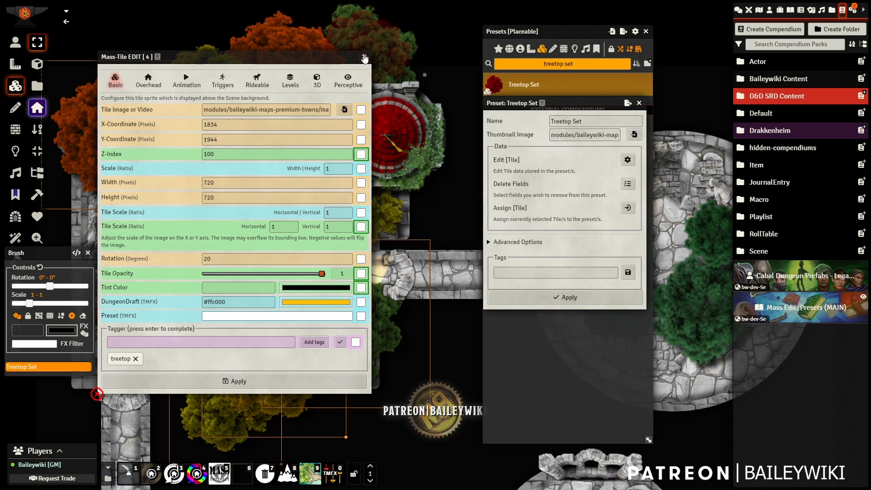
pyautogui.click(364, 58)
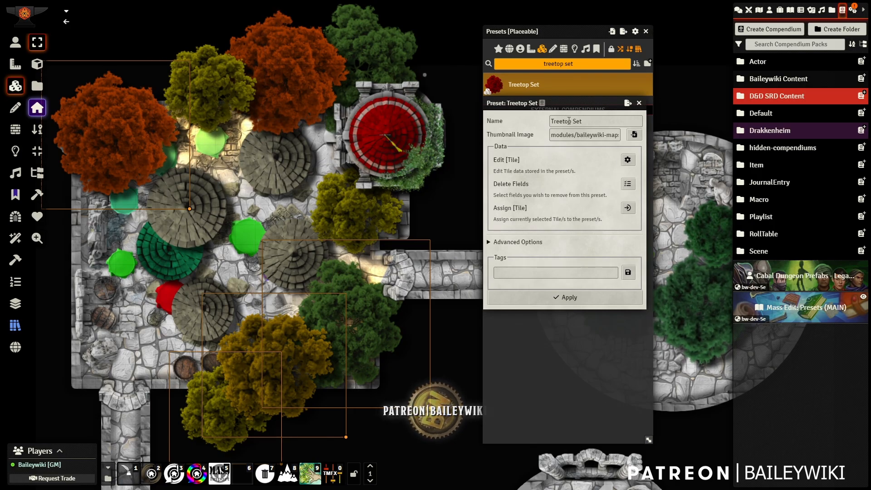
# Add the tags vegetation, foliage, exterior and overhead to the Treetop Set preset and apply the changes.
pyautogui.click(536, 271)
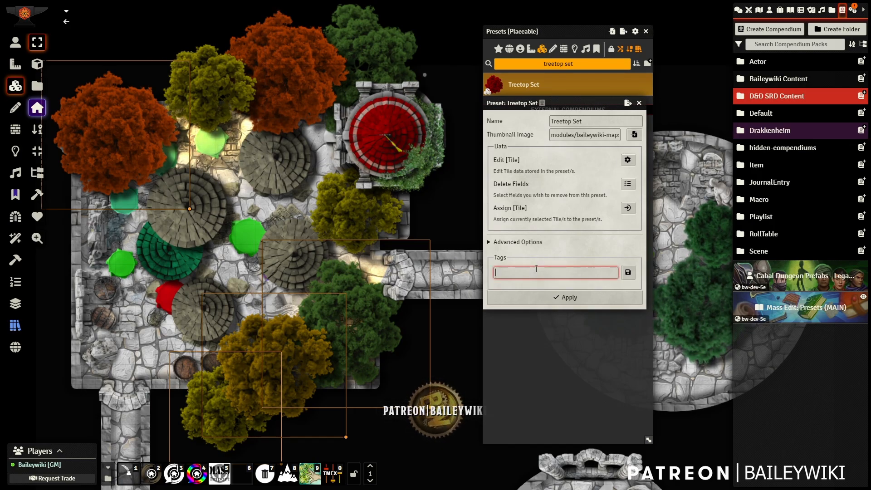
pyautogui.write('vegetation')
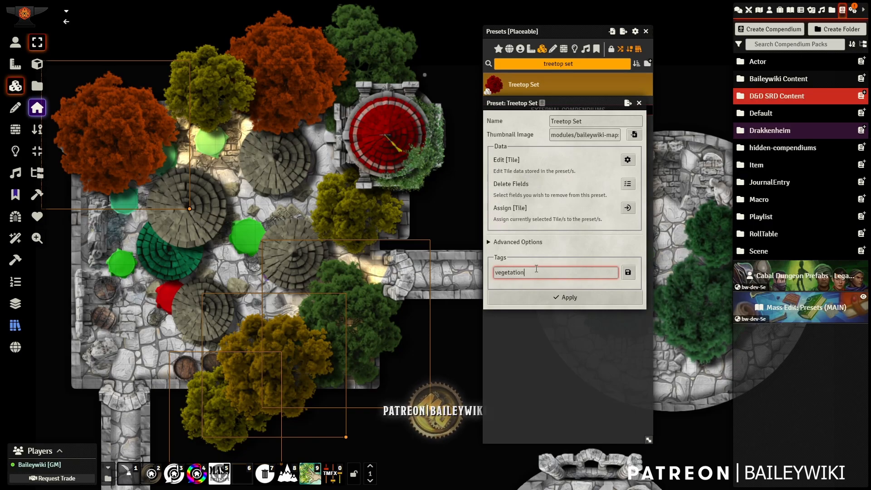
pyautogui.write(', foliag')
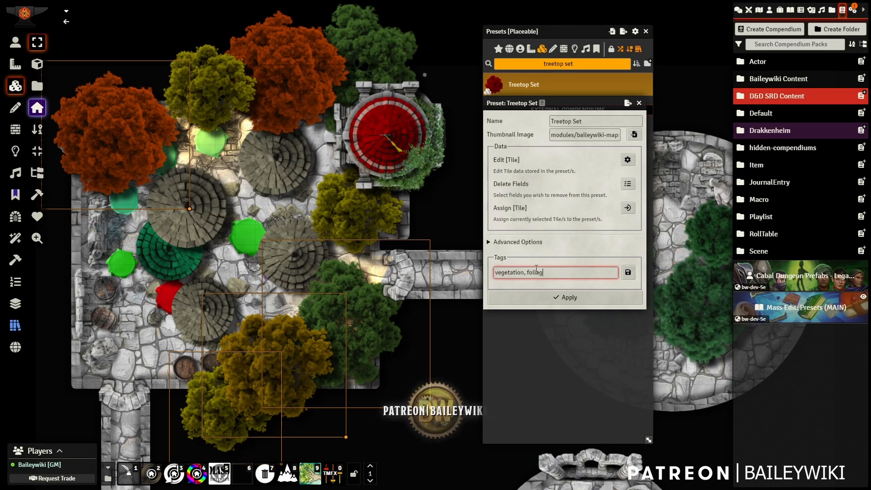
pyautogui.write('e, ex')
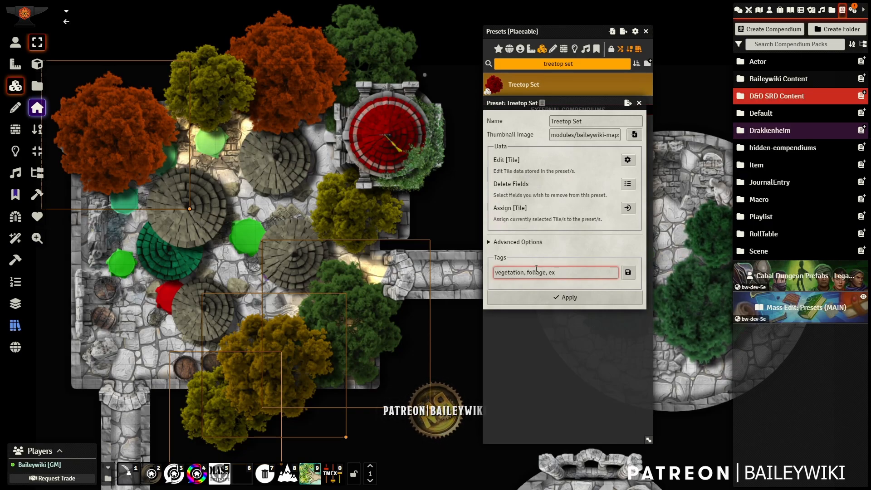
pyautogui.write('terior, overhead')
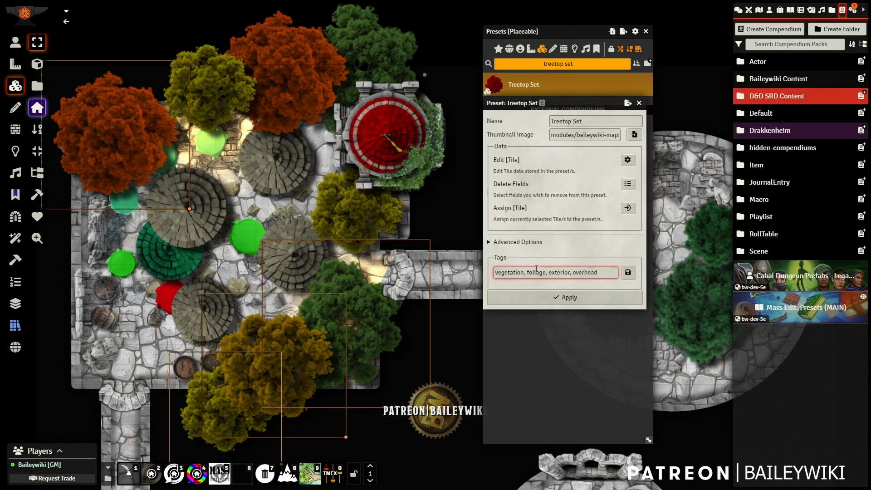
pyautogui.click(627, 273)
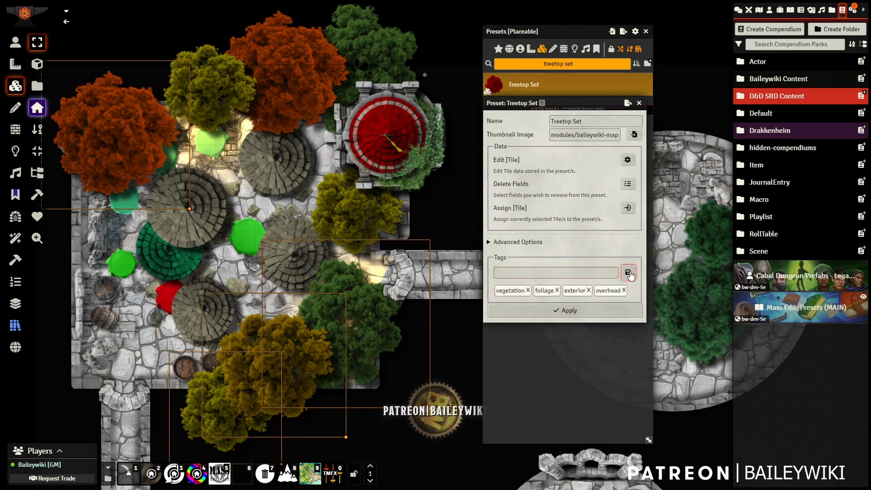
pyautogui.click(568, 311)
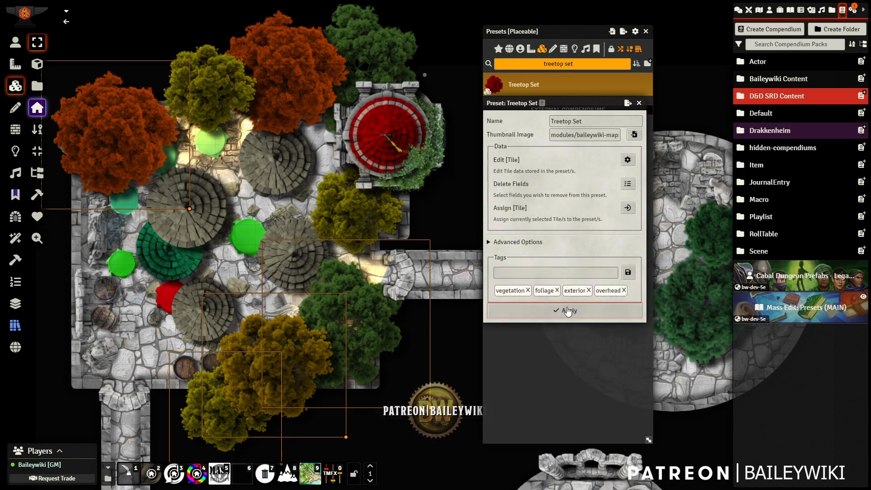
pyautogui.click(567, 309)
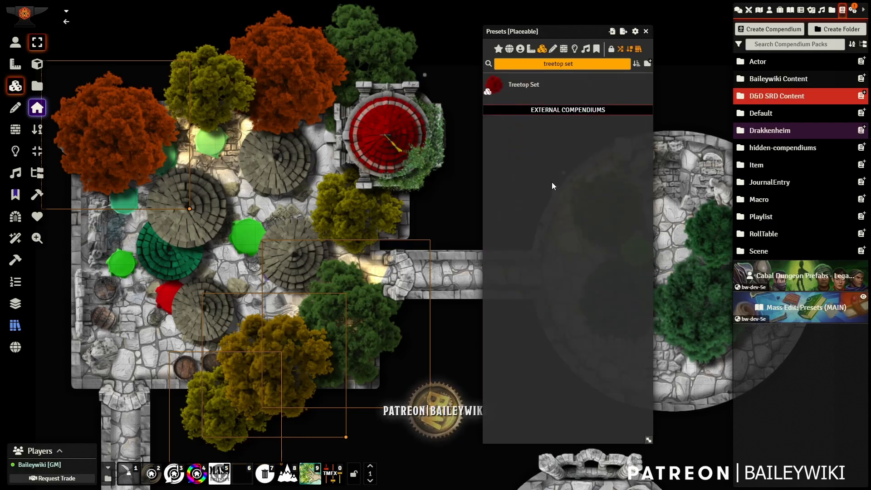
# Reopen the Treetop Set preset for editing to check its saved tags, and close it.
pyautogui.rightClick(524, 89)
pyautogui.click(506, 99)
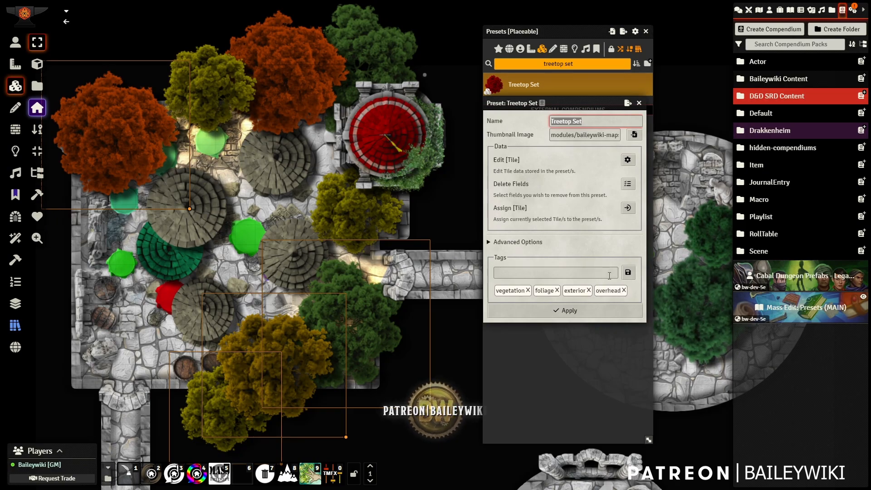
pyautogui.click(639, 104)
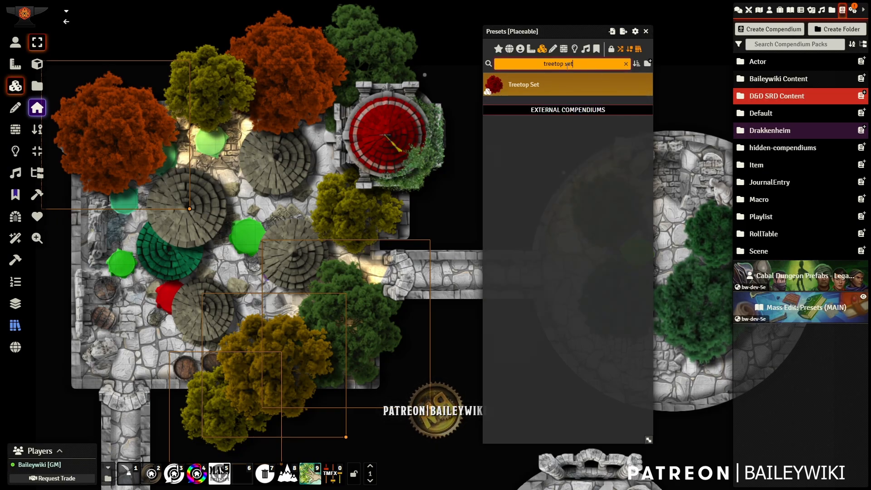
# Search the presets for "tree", select the five Tree Canopy presets and view the Export to Compendium options without exporting.
pyautogui.click(507, 64)
pyautogui.write('tree')
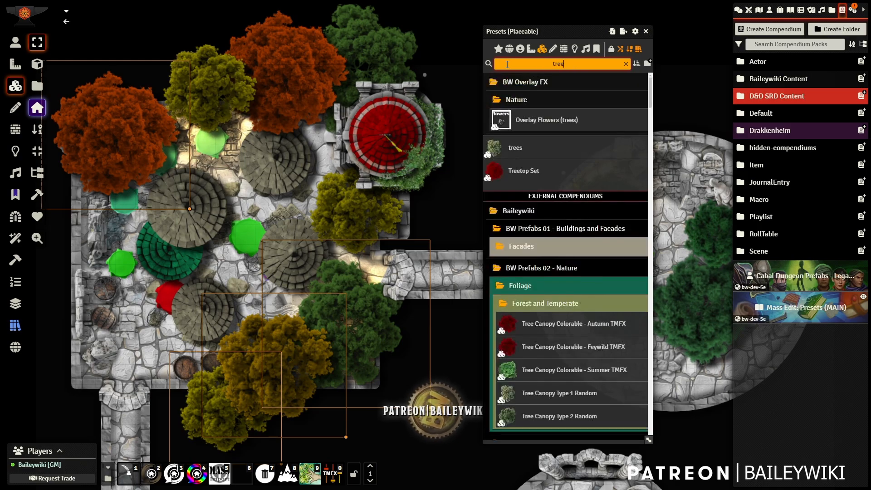
pyautogui.click(572, 323)
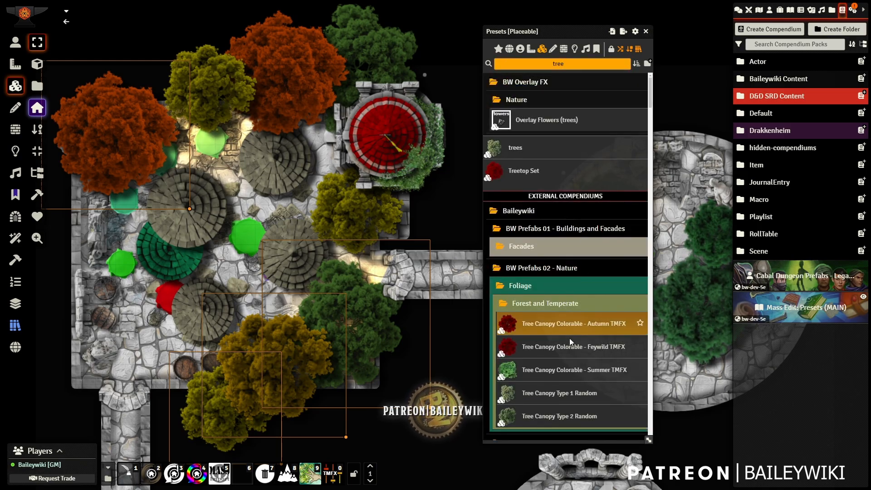
pyautogui.keyDown('shift'); pyautogui.click(567, 415); pyautogui.keyUp('shift')
pyautogui.rightClick(548, 347)
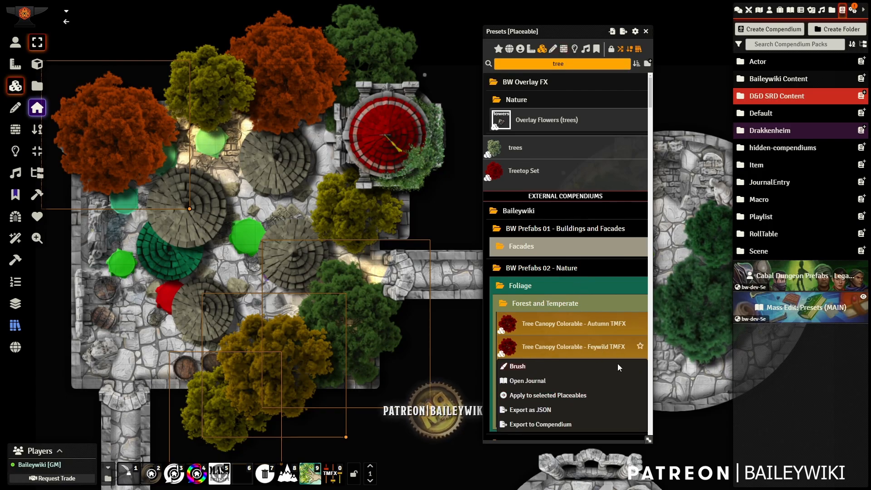
pyautogui.click(535, 426)
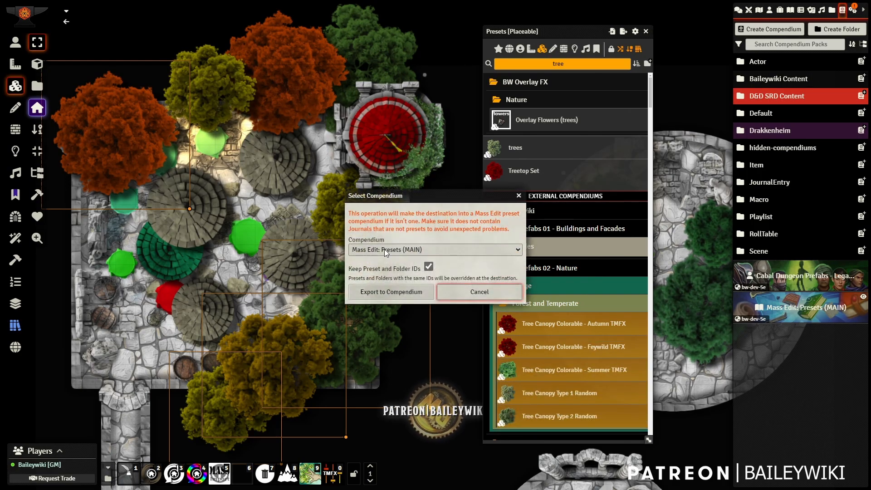
pyautogui.click(481, 293)
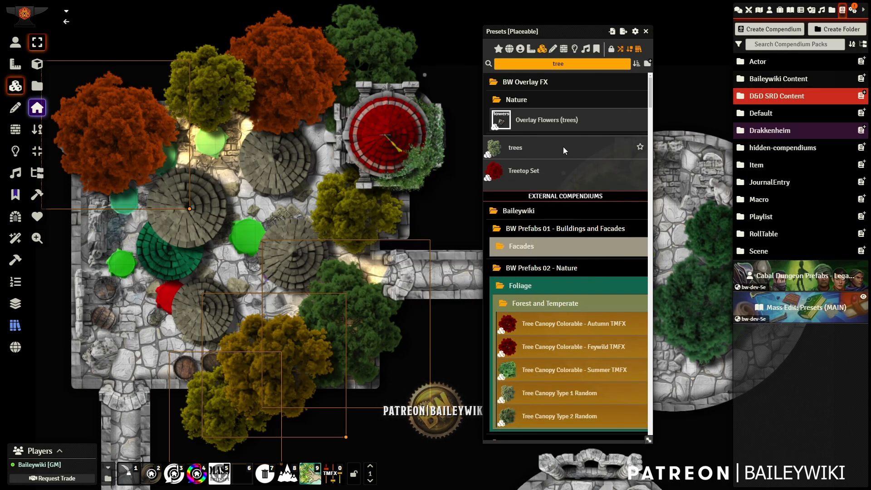
# Open the trees and Treetop Set presets together for bulk editing and inspect their tag fields and shared tile data.
pyautogui.click(534, 148)
pyautogui.keyDown('shift'); pyautogui.click(538, 170); pyautogui.keyUp('shift')
pyautogui.rightClick(538, 168)
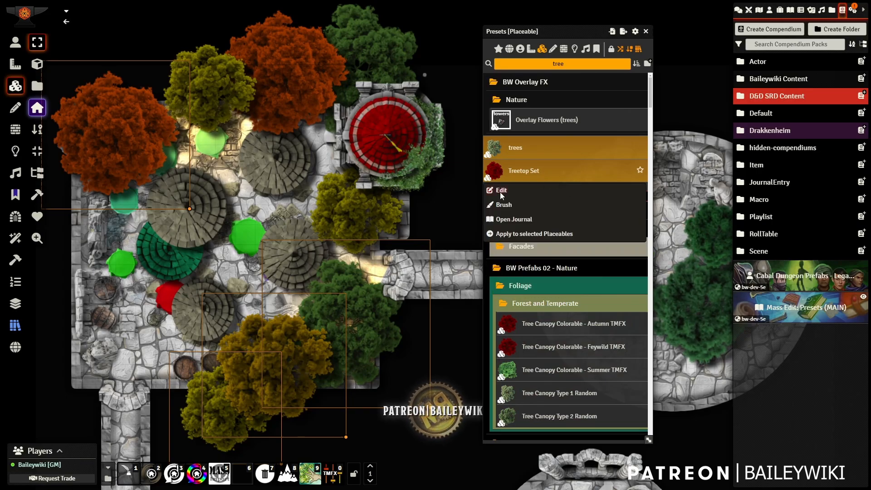
pyautogui.click(501, 192)
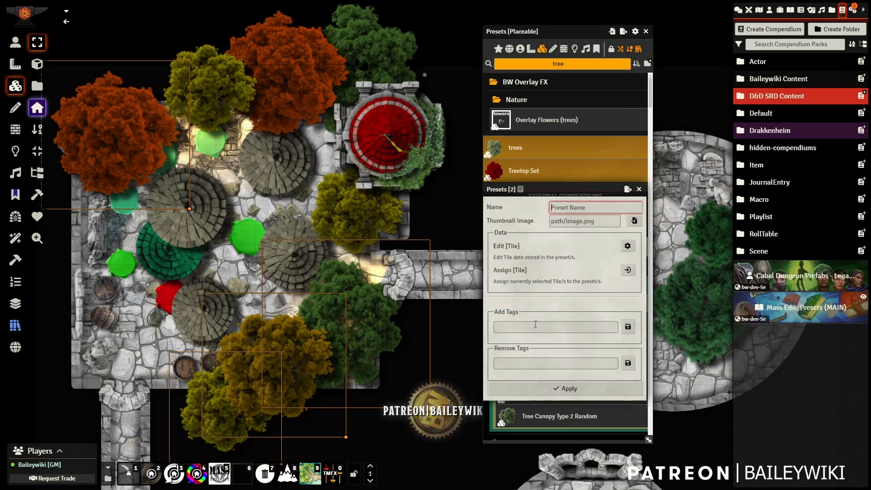
pyautogui.click(543, 363)
pyautogui.click(537, 326)
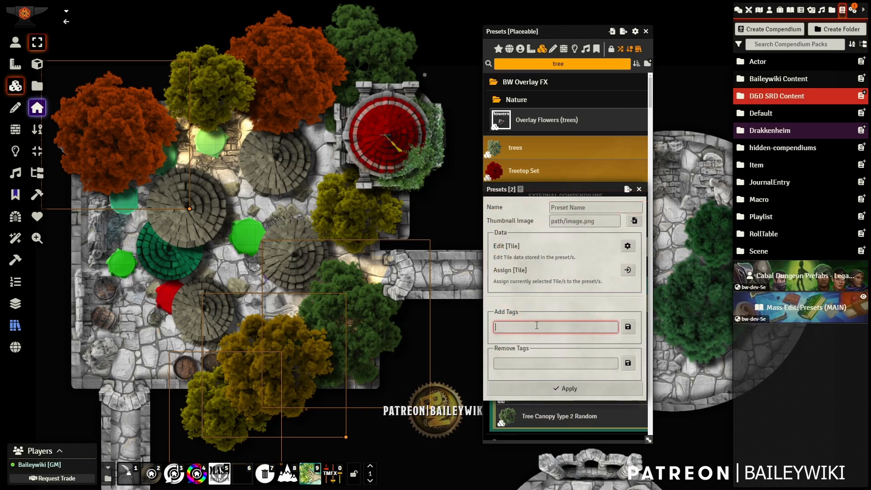
pyautogui.click(628, 247)
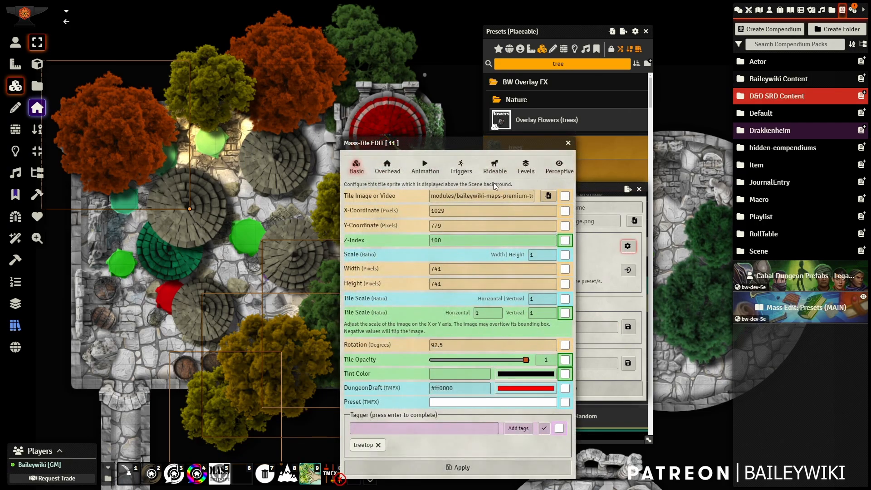
pyautogui.click(568, 144)
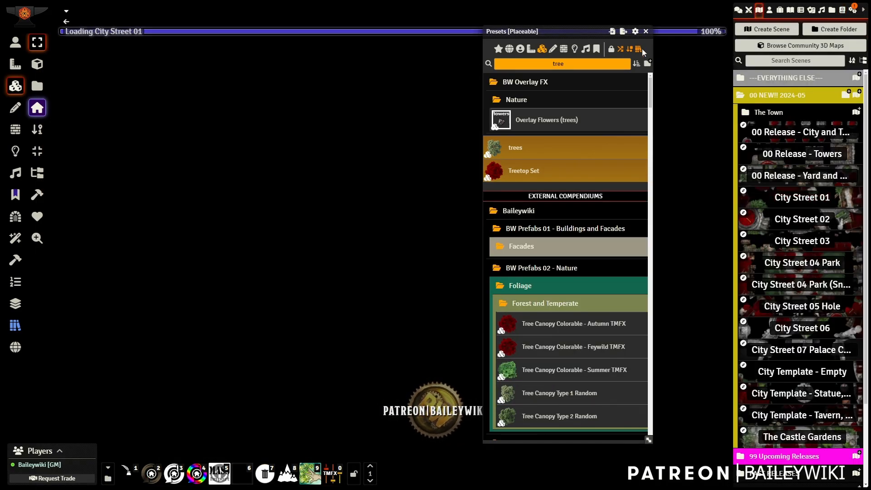
# Close the preset browser and examine the City Street 01 scene, including its shop, terrace, trees and roofs.
pyautogui.click(646, 32)
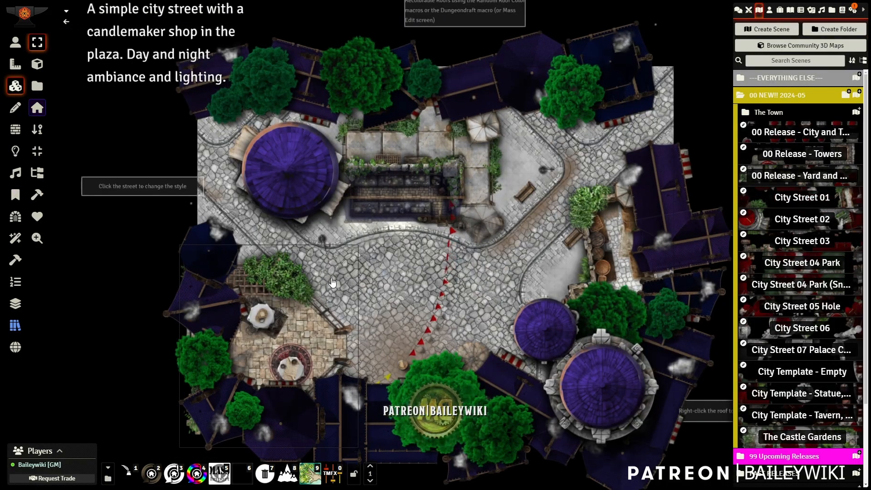
pyautogui.scroll(5, 328, 170)
pyautogui.scroll(4, 328, 172)
pyautogui.moveTo(334, 223); pyautogui.dragTo(424, 134)
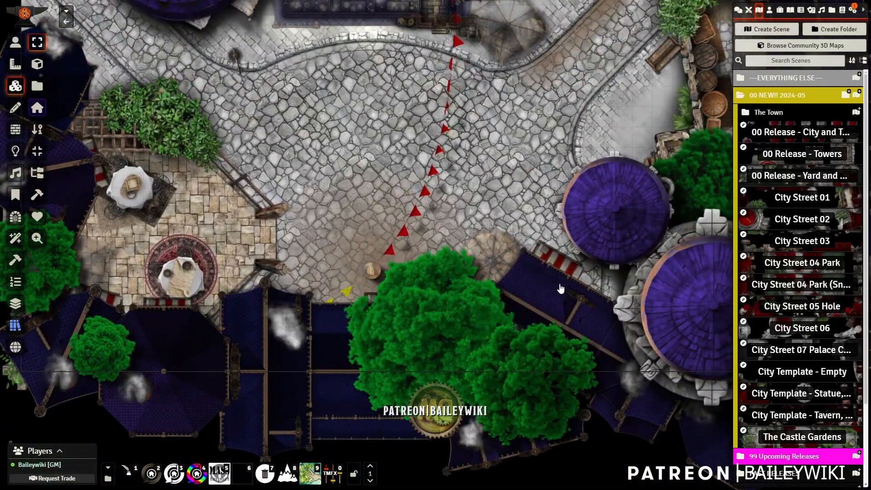
pyautogui.moveTo(562, 290); pyautogui.dragTo(436, 267)
pyautogui.moveTo(514, 79); pyautogui.dragTo(373, 386)
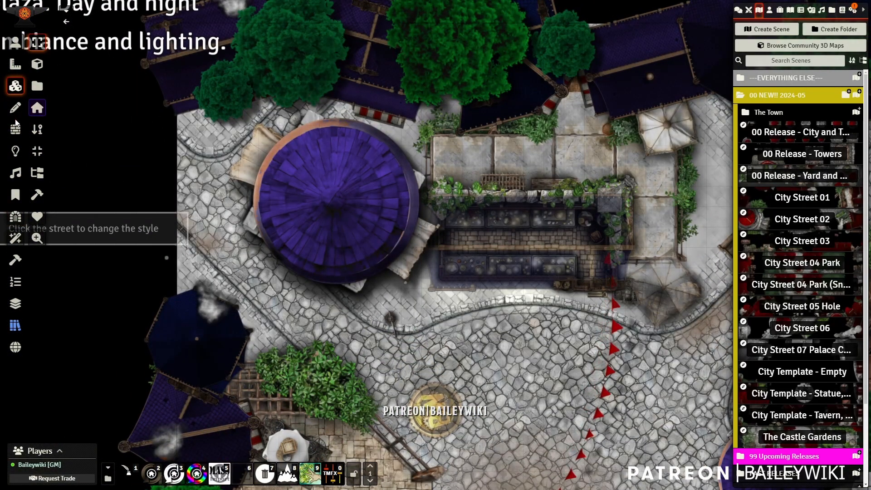
pyautogui.moveTo(460, 184); pyautogui.dragTo(431, 110)
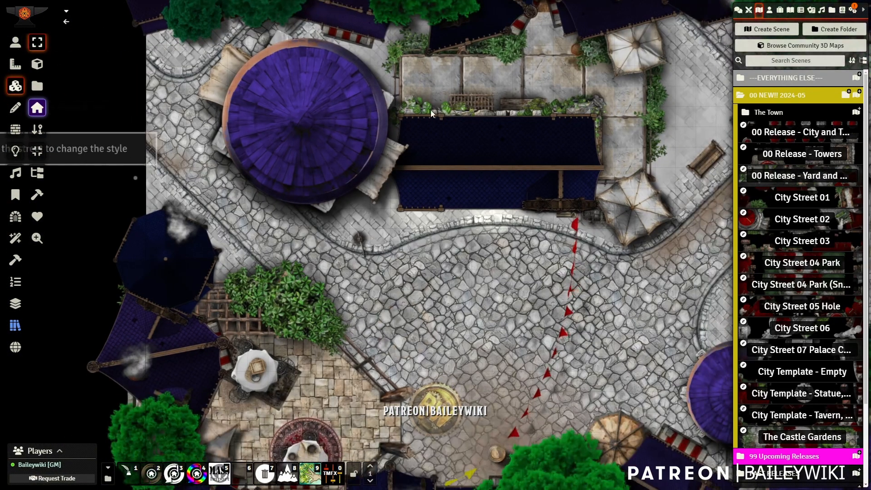
pyautogui.scroll(5, 554, 228)
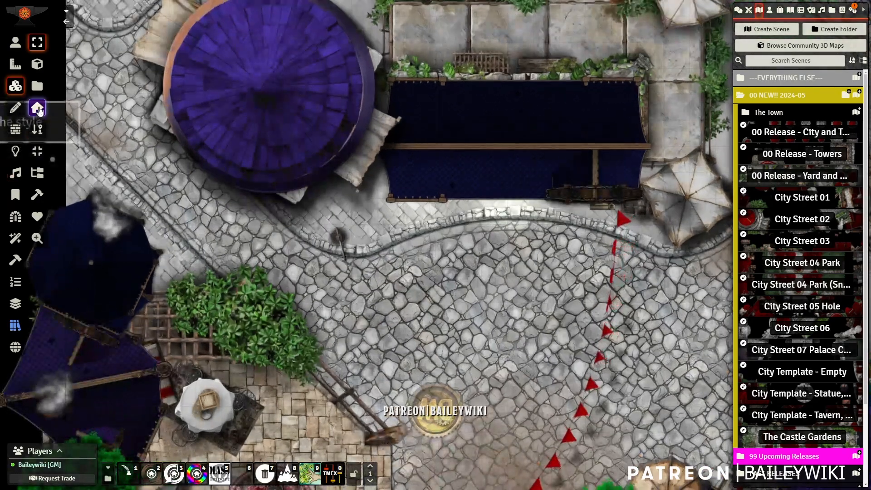
pyautogui.scroll(-3, 509, 101)
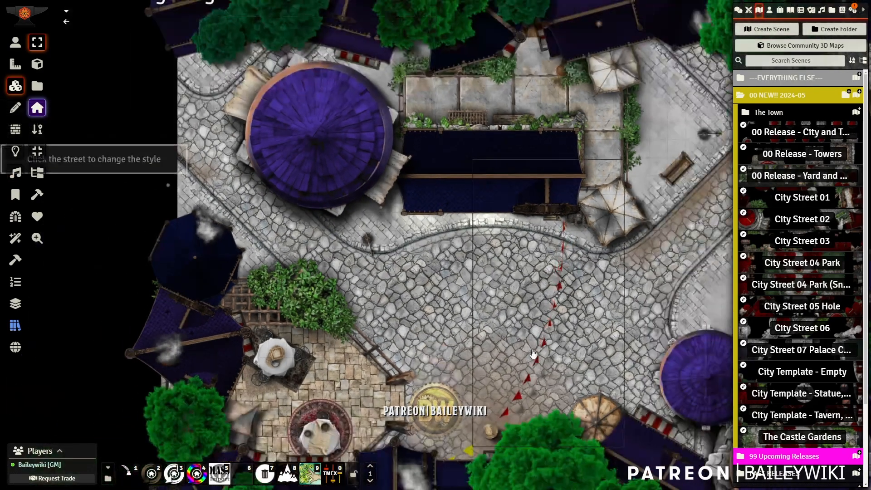
pyautogui.moveTo(534, 354); pyautogui.dragTo(456, 252)
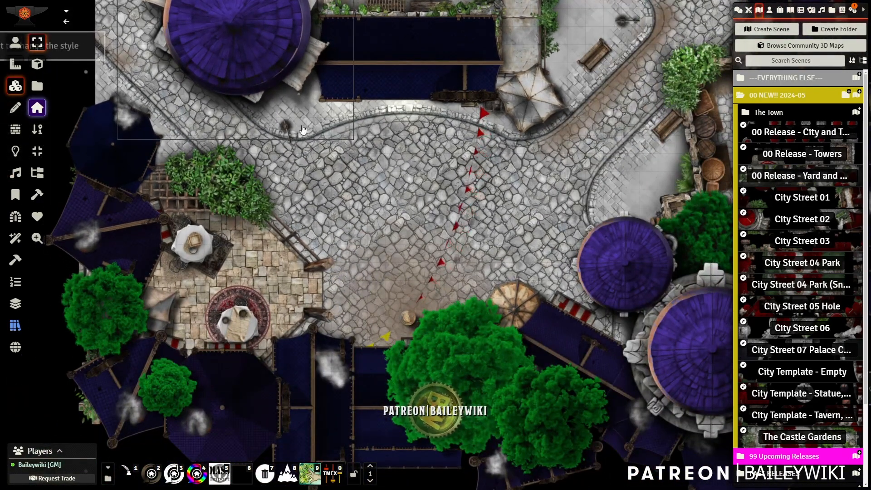
pyautogui.moveTo(513, 199); pyautogui.dragTo(493, 299)
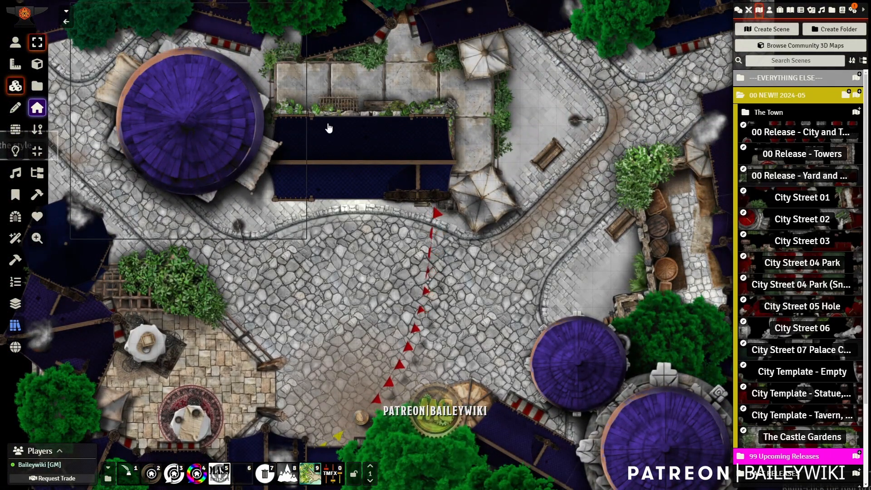
pyautogui.moveTo(464, 274); pyautogui.dragTo(501, 207)
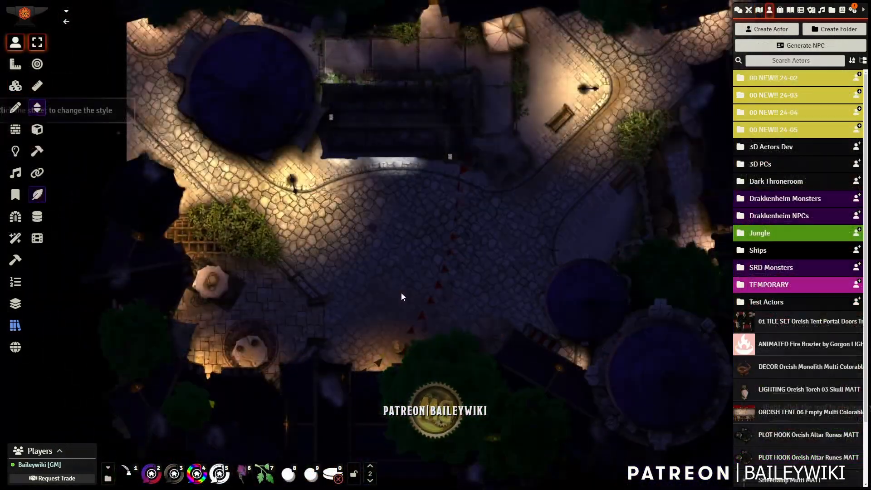
# Move the selected token across the night-time plaza to the candlemaker shop's front door and open the door.
pyautogui.scroll(5, 401, 297)
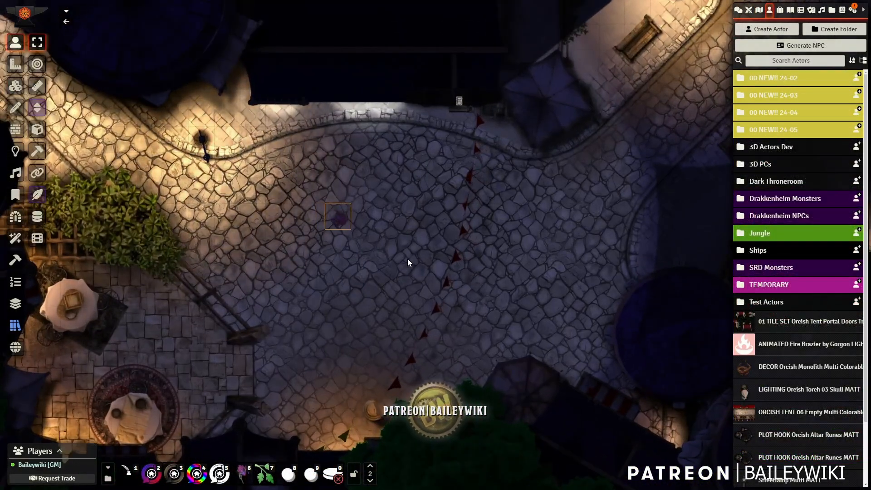
pyautogui.press('Right')
pyautogui.press('Right')
pyautogui.press('Right')
pyautogui.press('Right')
pyautogui.press('Up')
pyautogui.press('Up')
pyautogui.press('Up')
pyautogui.press('Up')
pyautogui.click(462, 104)
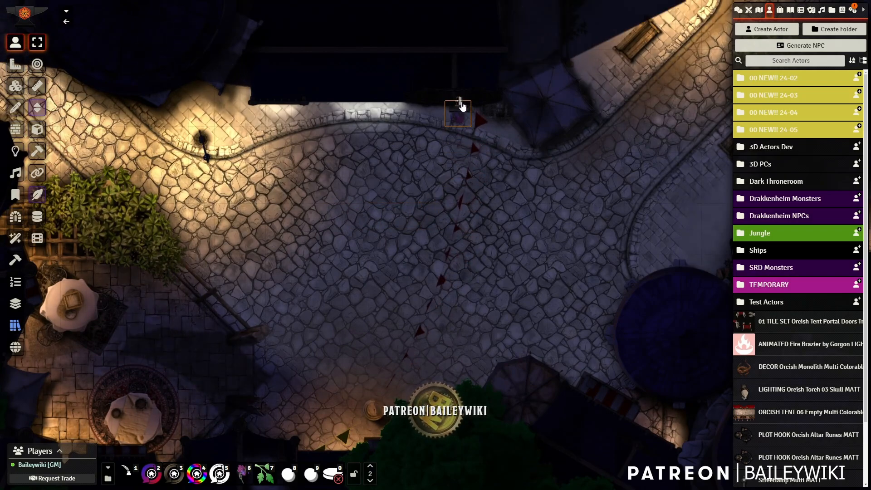
# Step the token through the shop doorway and back outside, and close the door.
pyautogui.press('Up')
pyautogui.press('Up')
pyautogui.press('Down')
pyautogui.press('Down')
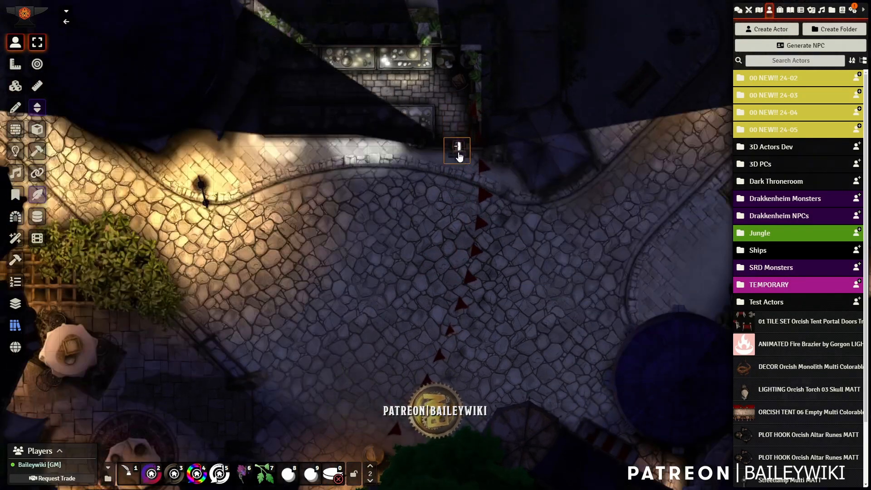
pyautogui.press('Down')
pyautogui.click(458, 146)
# Walk the token southwest across the plaza onto the paved terrace between the two covered tables.
pyautogui.press('Down')
pyautogui.press('Down')
pyautogui.press('Down')
pyautogui.press('Down')
pyautogui.moveTo(492, 266); pyautogui.dragTo(575, 59)
pyautogui.press('Left')
pyautogui.press('Left')
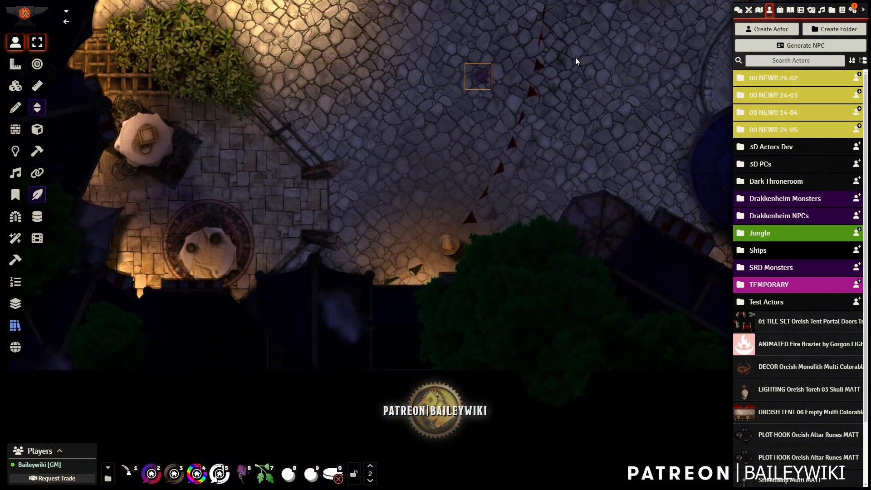
pyautogui.press('Down')
pyautogui.press('Down')
pyautogui.press('Down')
pyautogui.press('Left')
pyautogui.press('Left')
pyautogui.moveTo(497, 128); pyautogui.dragTo(671, 20)
pyautogui.press('Down')
pyautogui.scroll(5, 520, 131)
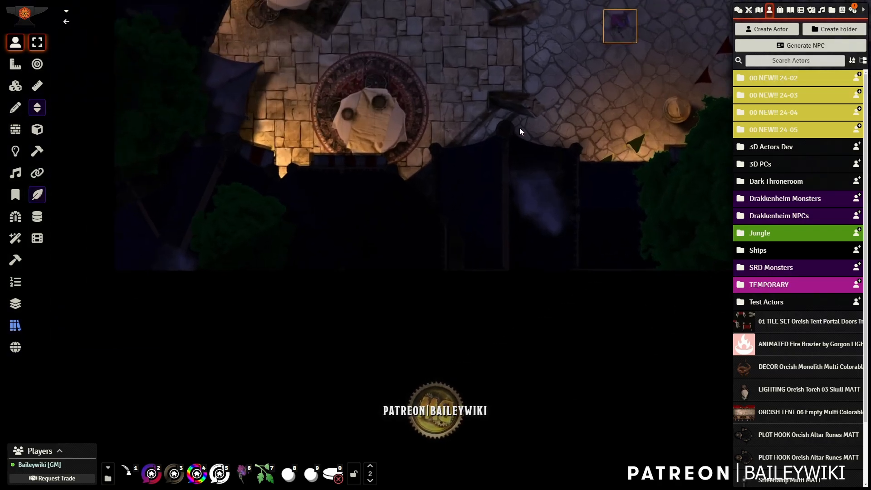
pyautogui.scroll(5, 520, 132)
pyautogui.press('Left')
pyautogui.press('Left')
pyautogui.press('Left')
pyautogui.press('Left')
pyautogui.press('Left')
pyautogui.moveTo(491, 156); pyautogui.dragTo(585, 81)
pyautogui.press('Left')
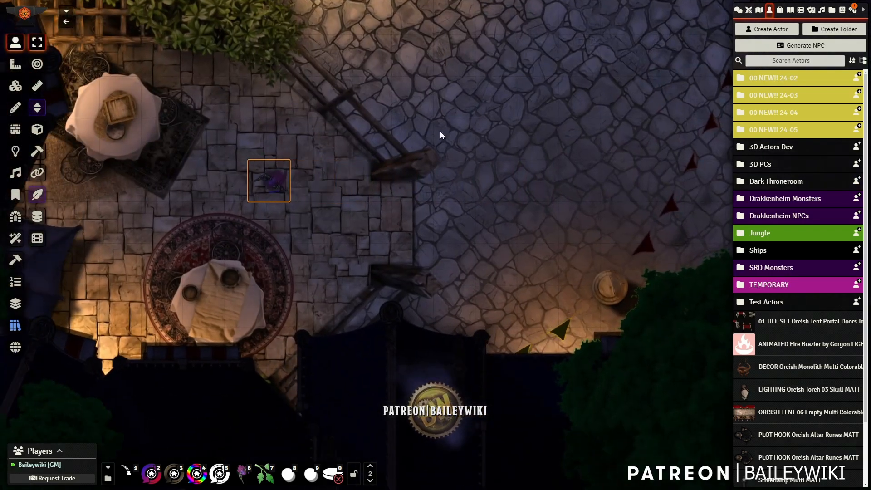
pyautogui.press('Left')
# Walk the token east off the terrace and back onto the cobbled street beside the large tree.
pyautogui.moveTo(443, 135); pyautogui.dragTo(208, 187)
pyautogui.press('Right')
pyautogui.press('Right')
pyautogui.press('Right')
pyautogui.press('Right')
pyautogui.press('Down')
pyautogui.press('Down')
pyautogui.press('Down')
pyautogui.press('Right')
pyautogui.press('Right')
pyautogui.press('Right')
pyautogui.press('Right')
pyautogui.press('Right')
pyautogui.press('Right')
pyautogui.press('Up')
pyautogui.moveTo(519, 229); pyautogui.dragTo(187, 318)
pyautogui.press('Right')
pyautogui.press('Right')
pyautogui.press('Up')
pyautogui.press('Up')
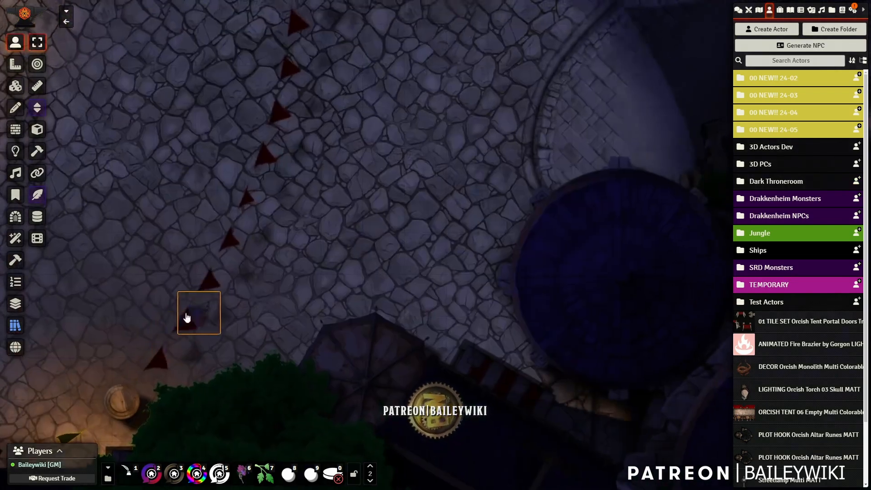
# Move the token northeast along the street to the bend below the dark umbrella.
pyautogui.press('Right')
pyautogui.press('Right')
pyautogui.press('Right')
pyautogui.press('Right')
pyautogui.press('Right')
pyautogui.press('Right')
pyautogui.press('Right')
pyautogui.press('Up')
pyautogui.press('Up')
pyautogui.press('Up')
pyautogui.press('Up')
pyautogui.press('Up')
pyautogui.press('Up')
pyautogui.moveTo(397, 227); pyautogui.dragTo(362, 485)
pyautogui.scroll(-5, 379, 245)
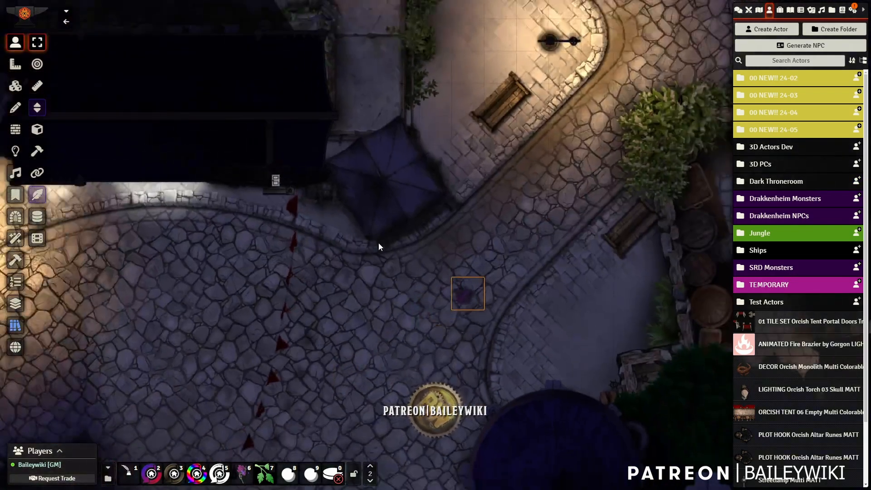
pyautogui.scroll(-5, 380, 246)
# Walk the token up the street past the bench and the lit street lamp.
pyautogui.press('Right')
pyautogui.press('Right')
pyautogui.press('Right')
pyautogui.moveTo(484, 202); pyautogui.dragTo(407, 317)
pyautogui.press('Up')
pyautogui.press('Up')
pyautogui.press('Up')
pyautogui.press('Up')
pyautogui.press('Up')
pyautogui.press('Up')
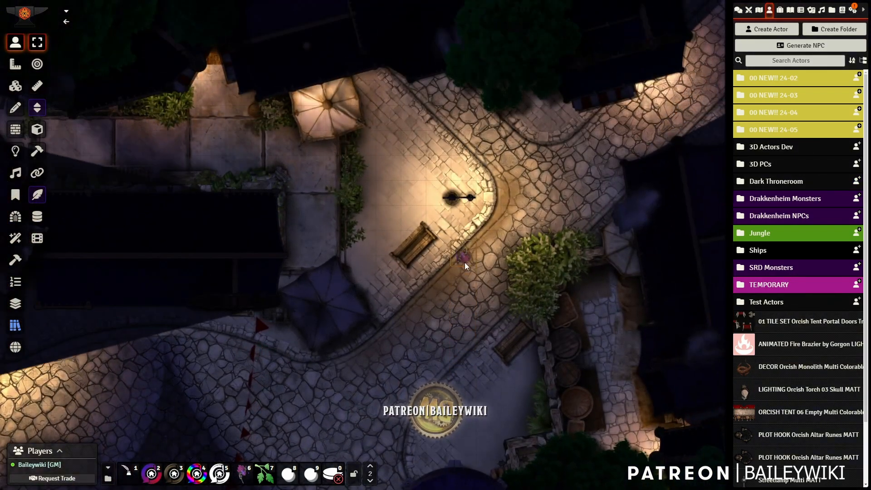
pyautogui.press('Up')
pyautogui.press('Up')
pyautogui.press('Up')
pyautogui.press('Up')
pyautogui.moveTo(464, 157); pyautogui.dragTo(538, 286)
# Move the token west past the lit umbrella and along the paved yard behind the shop towards the round roof.
pyautogui.press('Left')
pyautogui.press('Left')
pyautogui.press('Left')
pyautogui.press('Left')
pyautogui.press('Up')
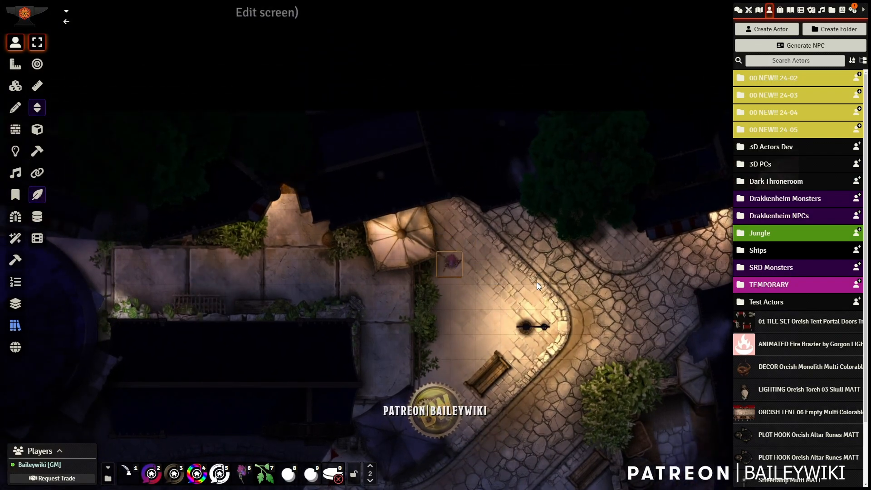
pyautogui.press('Left')
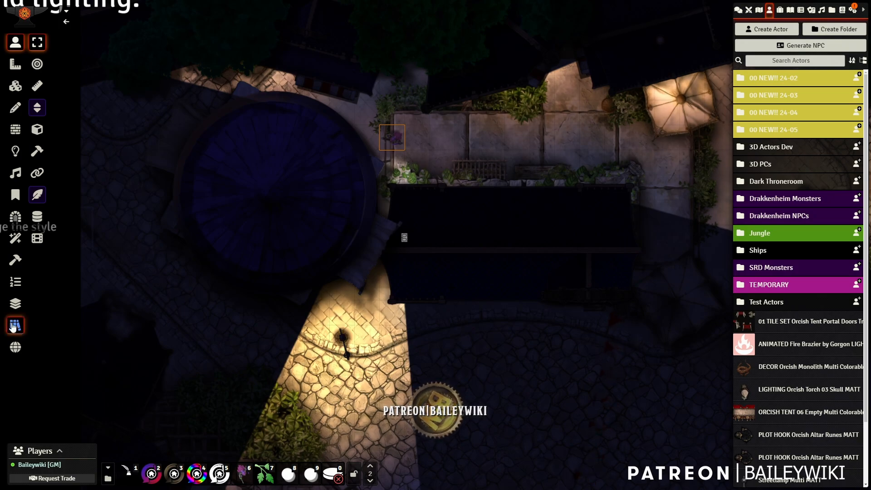
# Reopen the Mass Edit preset browser, clear the "tree" search and browse the preset folders of all types.
pyautogui.click(14, 325)
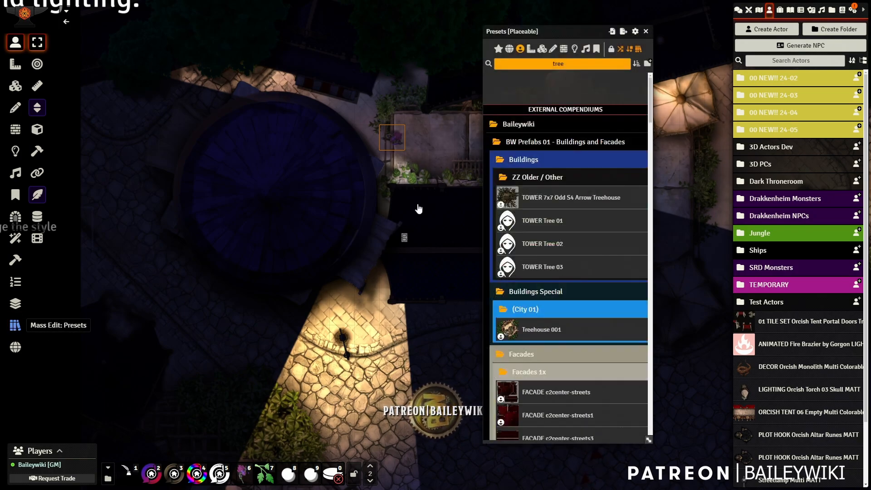
pyautogui.click(518, 125)
pyautogui.click(518, 126)
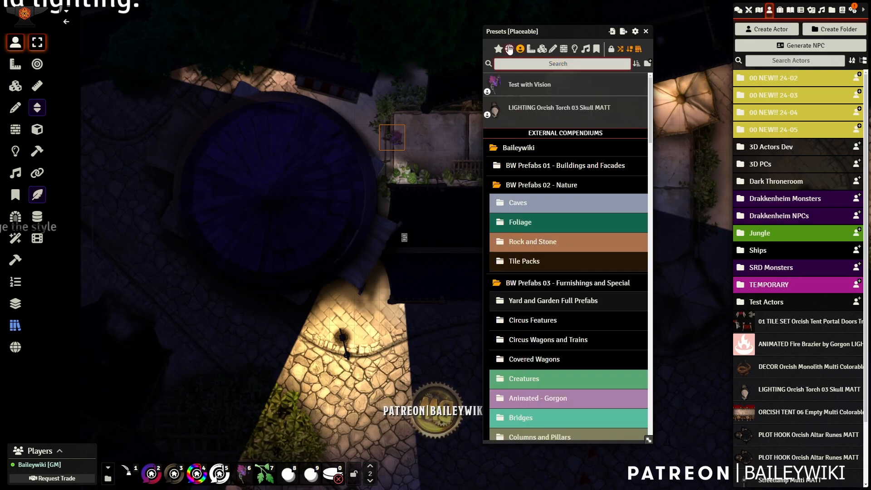
pyautogui.scroll(-10, 542, 127)
pyautogui.click(525, 85)
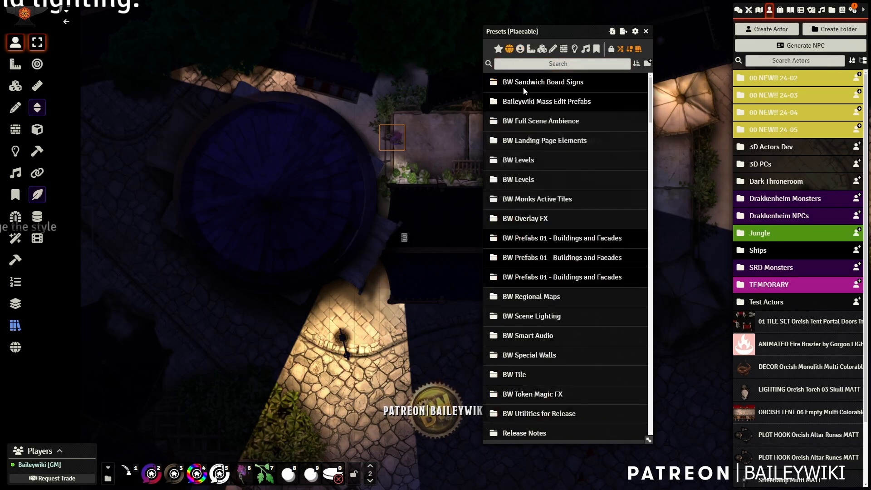
# Collapse the open BW Prefabs subfolders and the Baileywiki Mass Edit Prefabs folder under the external compendiums.
pyautogui.scroll(-15, 563, 272)
pyautogui.scroll(2, 544, 227)
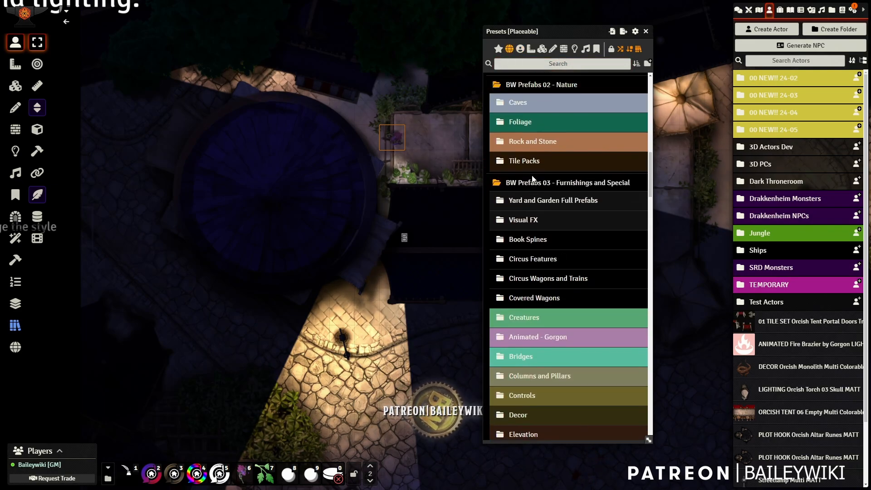
pyautogui.click(516, 148)
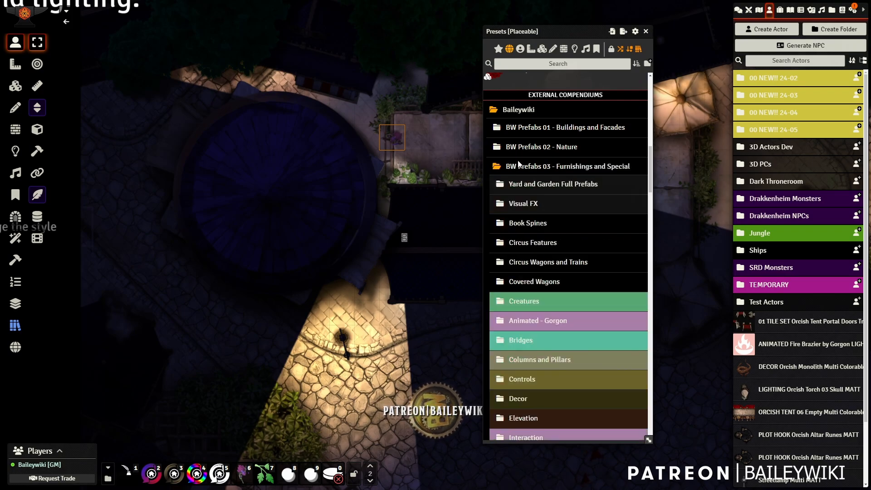
pyautogui.click(519, 165)
pyautogui.click(517, 190)
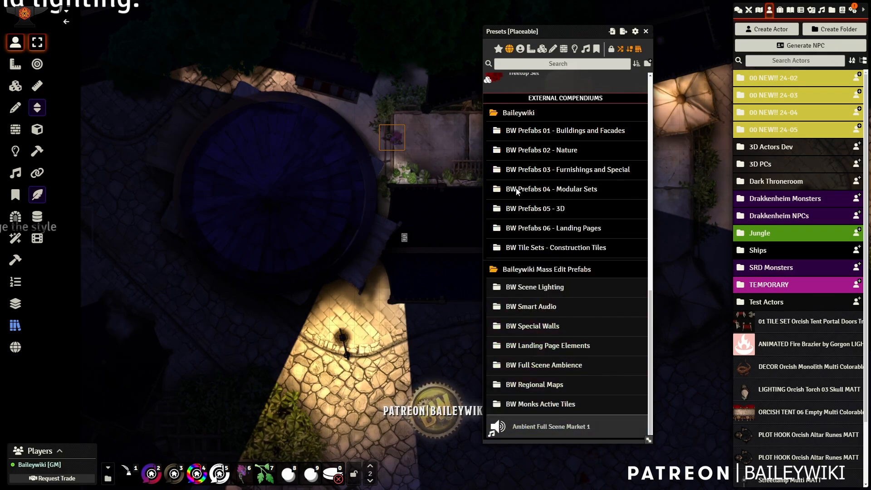
pyautogui.click(516, 271)
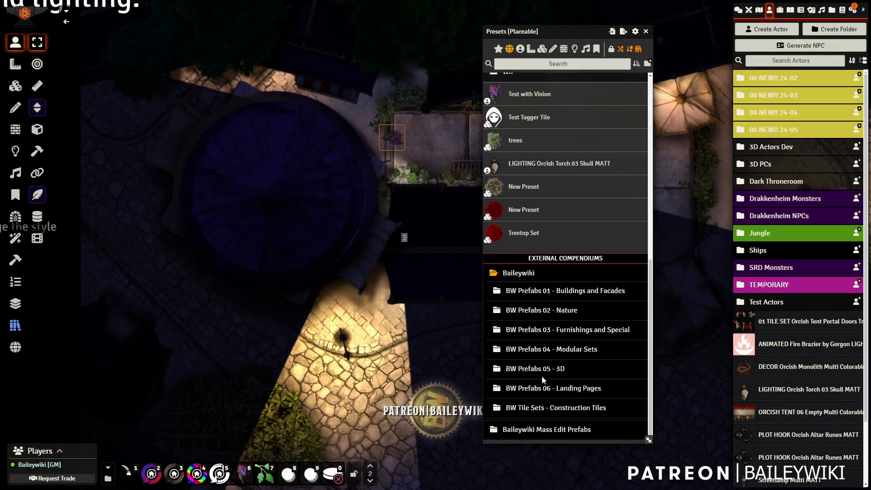
# Switch to the tile controls and examine the lit street, hedge and umbrella tables south of the round roof.
pyautogui.moveTo(374, 371); pyautogui.dragTo(323, 172)
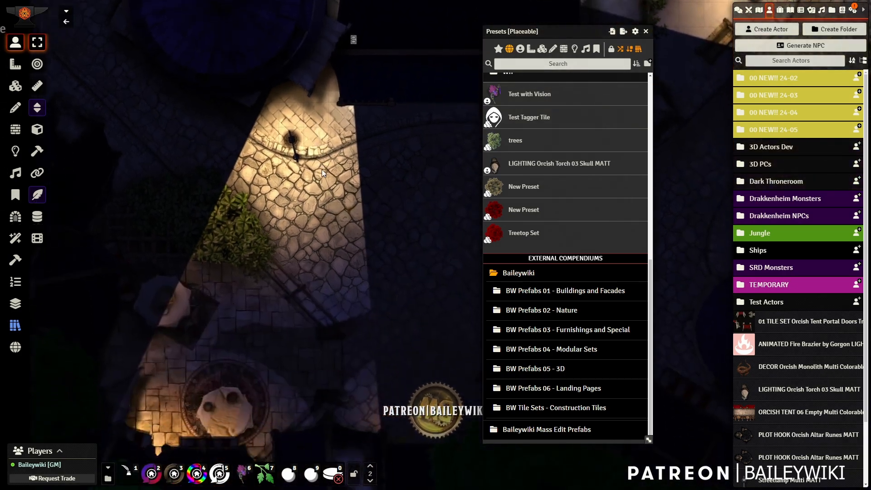
pyautogui.click(13, 88)
pyautogui.scroll(-10, 269, 127)
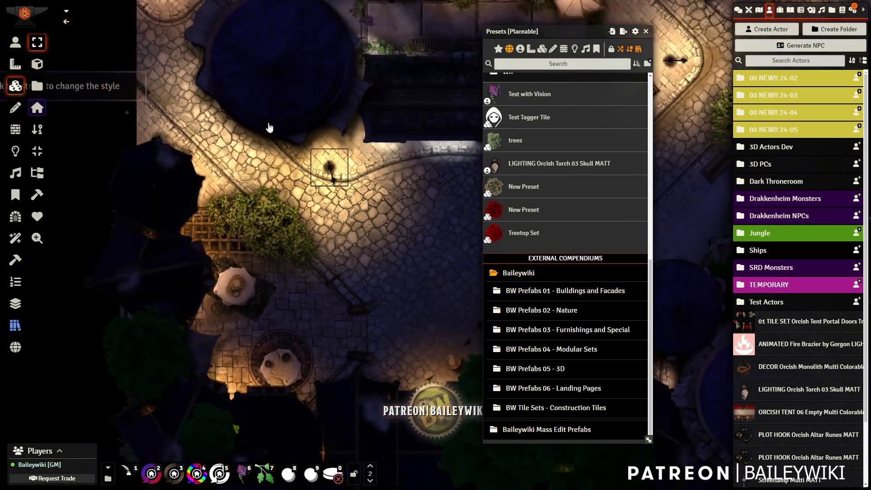
pyautogui.moveTo(415, 273); pyautogui.dragTo(279, 249)
pyautogui.scroll(4, 318, 207)
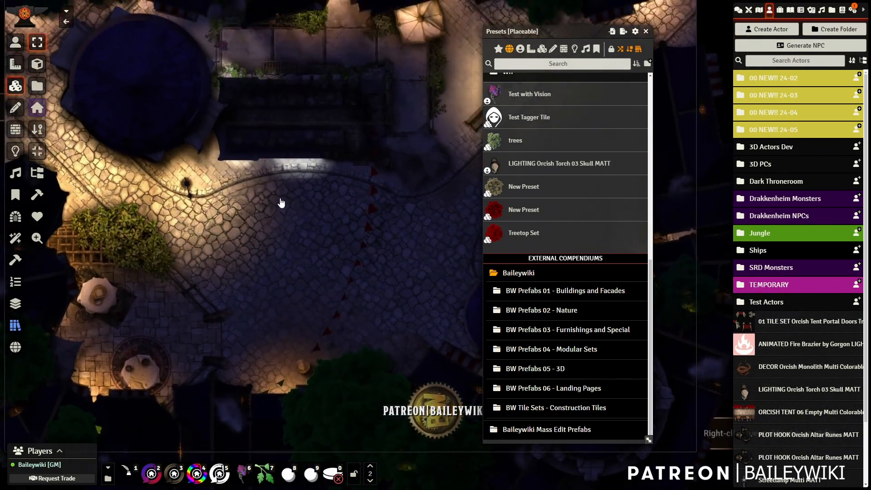
pyautogui.scroll(8, 357, 214)
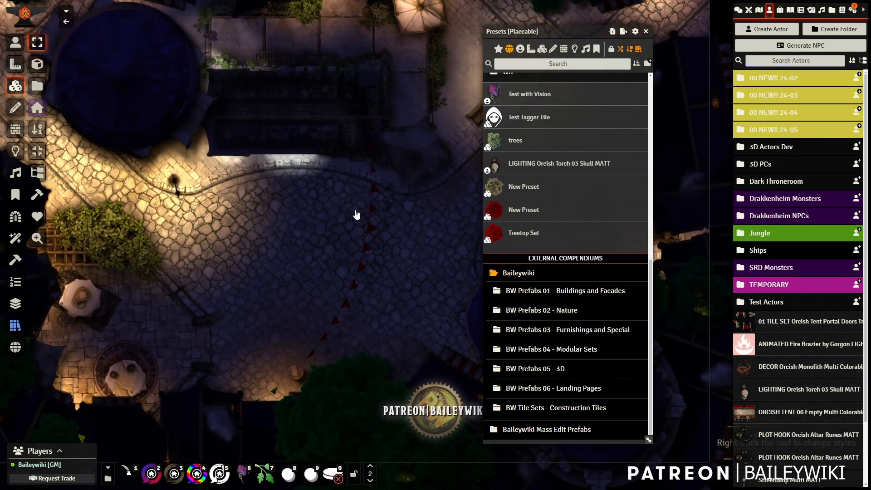
pyautogui.scroll(-5, 356, 214)
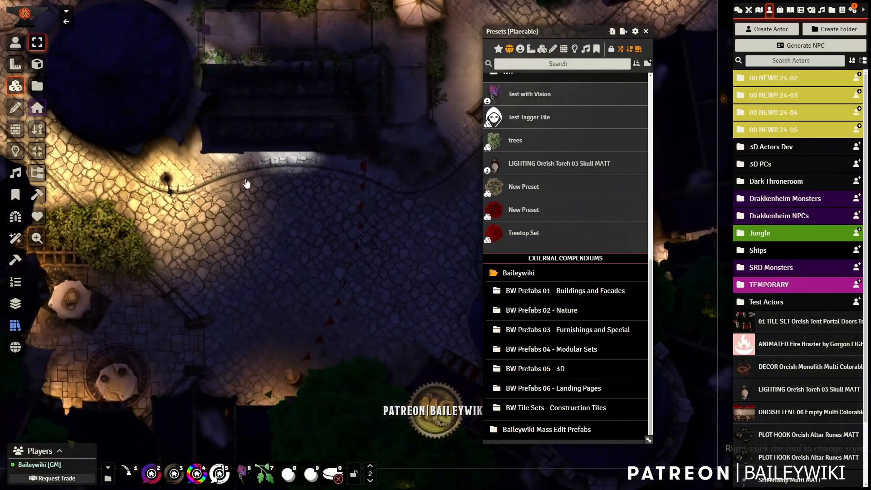
pyautogui.scroll(5, 290, 226)
pyautogui.moveTo(290, 226); pyautogui.dragTo(298, 279)
pyautogui.scroll(-6, 297, 278)
pyautogui.moveTo(331, 328); pyautogui.dragTo(272, 212)
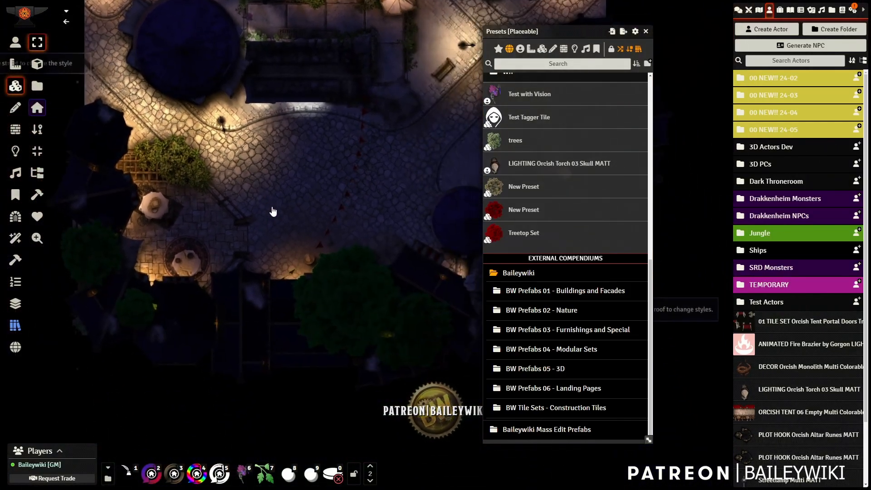
pyautogui.moveTo(352, 143); pyautogui.dragTo(338, 189)
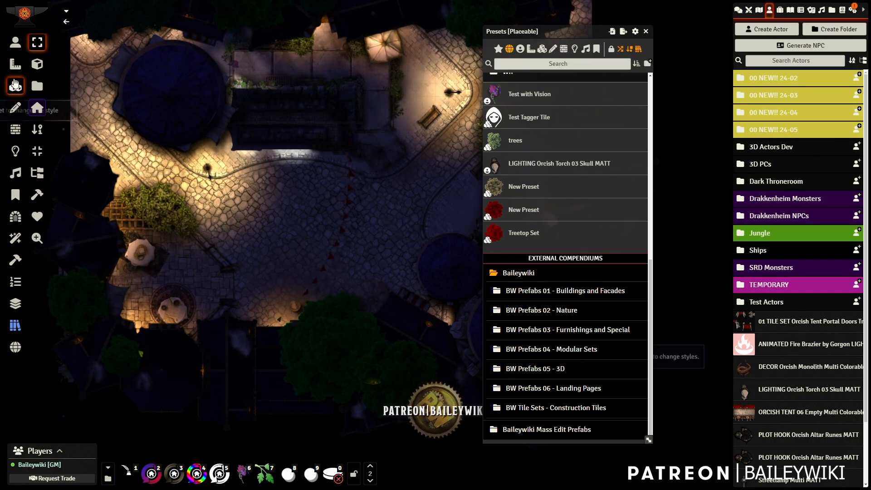
# Open the Media Optimizer Tile Combiner to view its options and close it without combining.
pyautogui.click(38, 152)
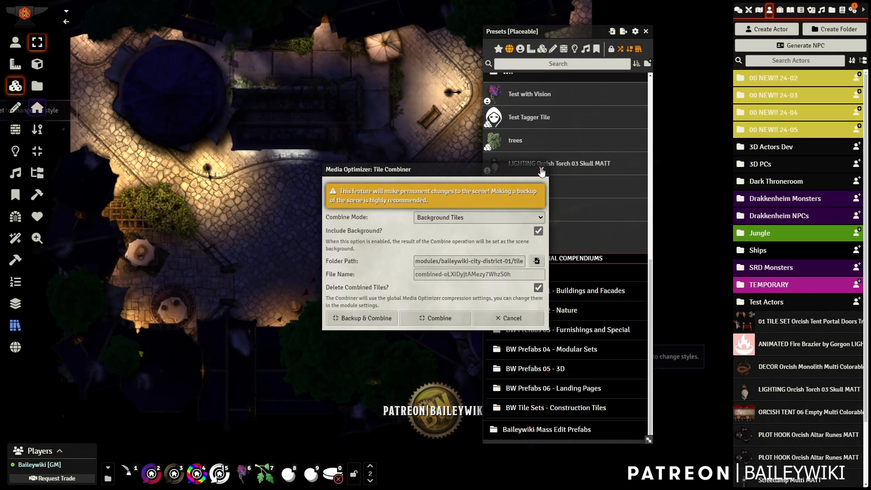
pyautogui.click(541, 170)
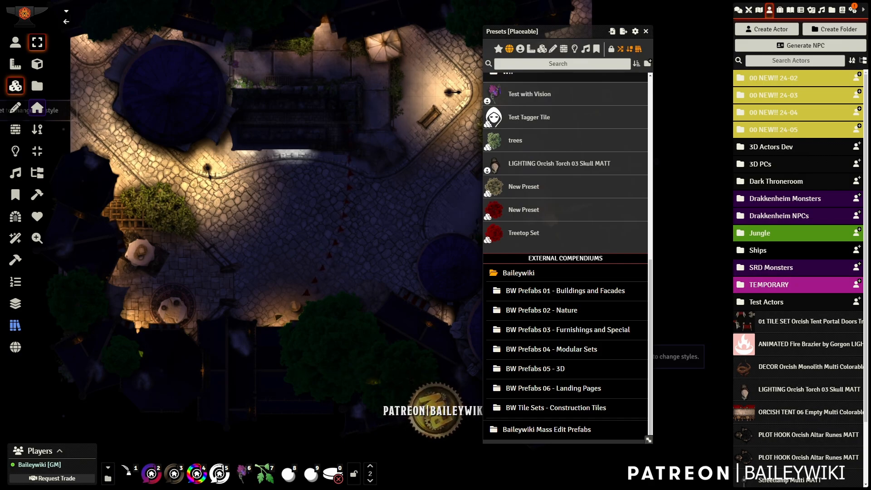
pyautogui.scroll(-4, 2, 446)
pyautogui.scroll(2, 2, 446)
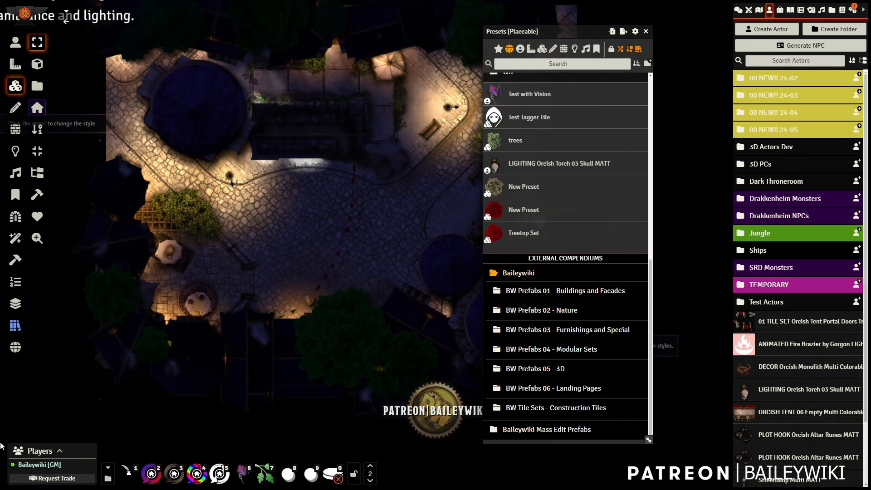
# Examine the cobbled plaza between the long dark roof, the street bench and the large trees.
pyautogui.scroll(2, 2, 446)
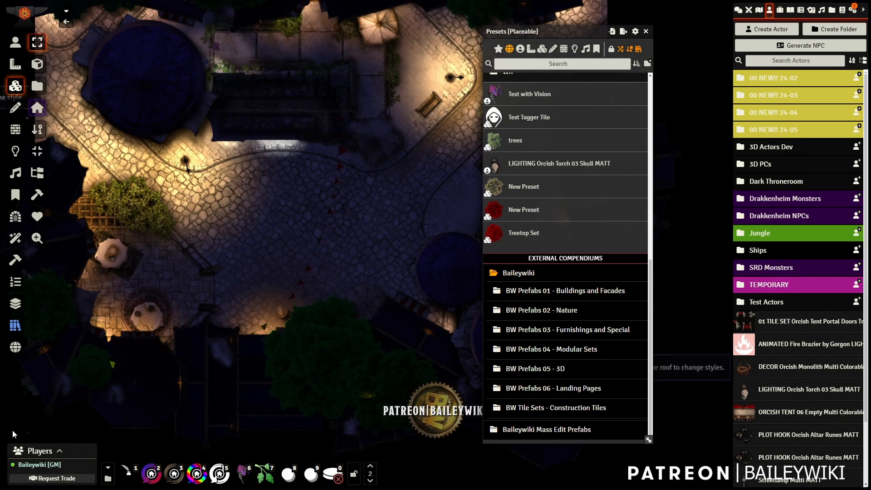
pyautogui.scroll(4, 273, 244)
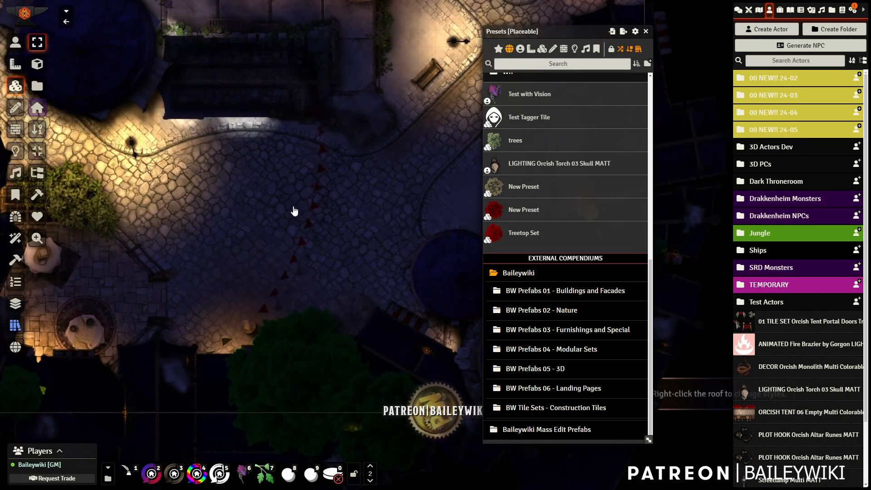
pyautogui.moveTo(331, 215); pyautogui.dragTo(348, 231)
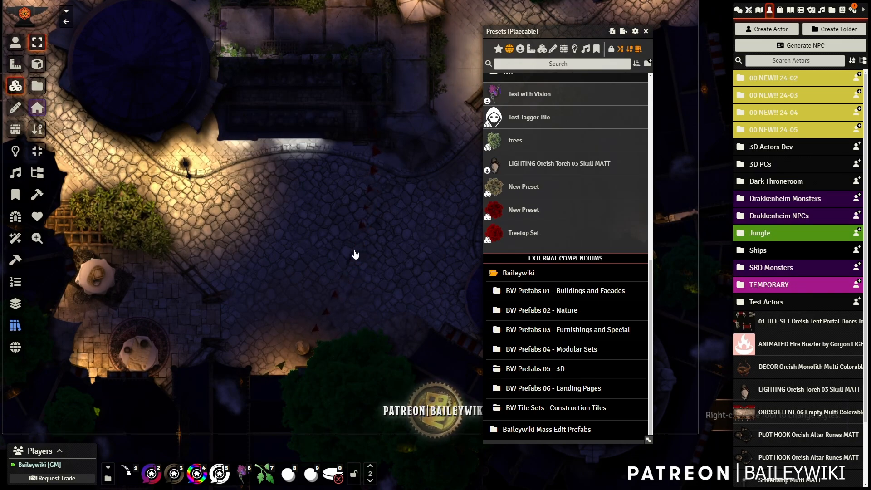
pyautogui.scroll(5, 356, 253)
pyautogui.scroll(-2, 355, 255)
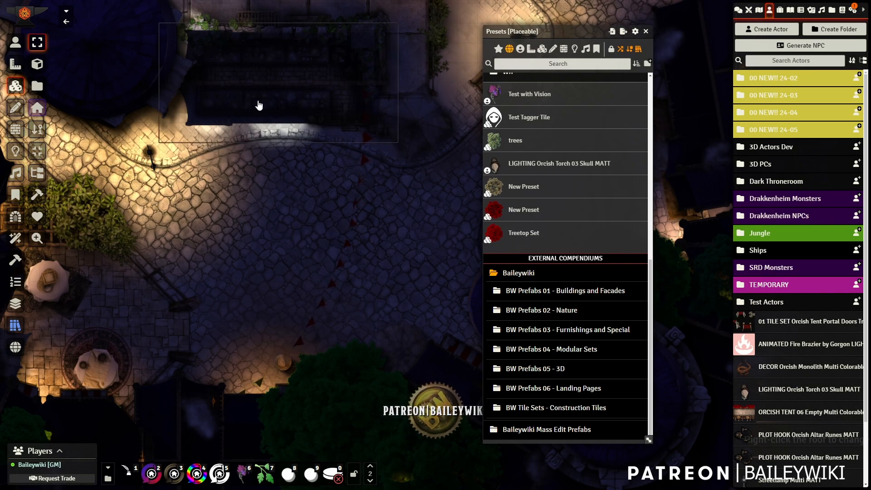
pyautogui.moveTo(255, 55); pyautogui.dragTo(156, 221)
pyautogui.moveTo(348, 320); pyautogui.dragTo(354, 149)
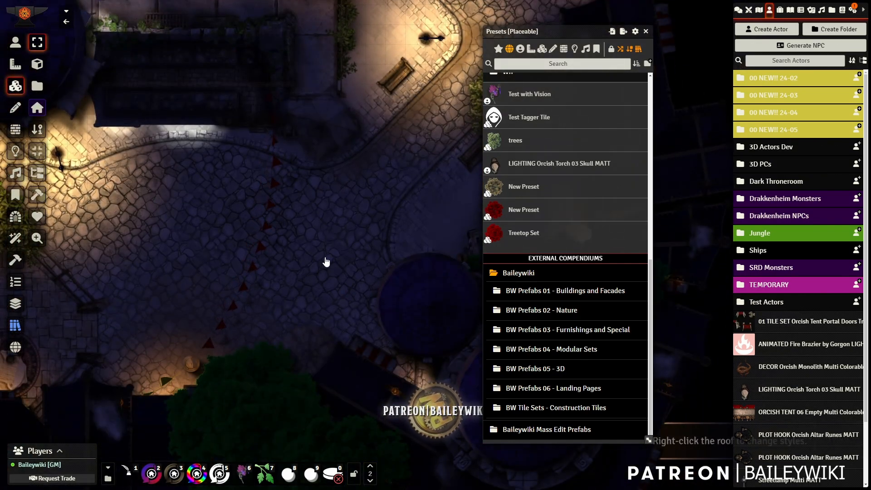
pyautogui.moveTo(327, 261); pyautogui.dragTo(279, 188)
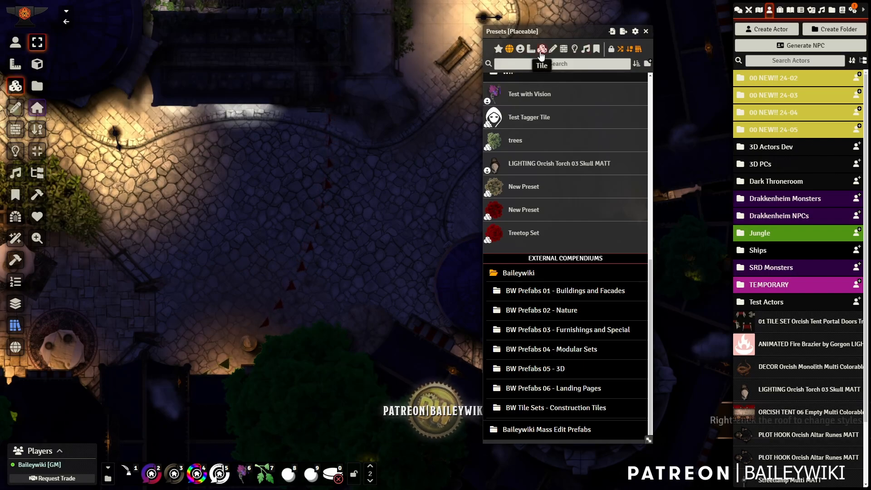
# Show only tile presets and open the "trees" preset as a brush, viewing its controls over the plaza.
pyautogui.click(541, 52)
pyautogui.click(558, 204)
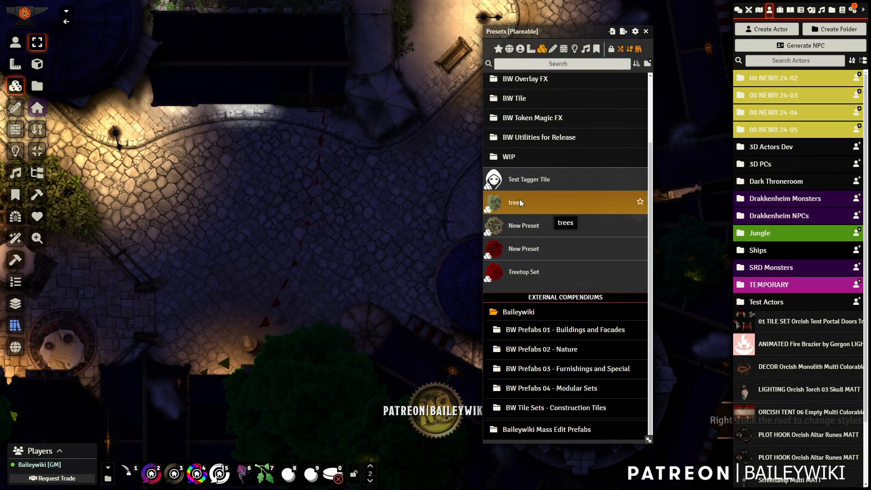
pyautogui.rightClick(558, 205)
pyautogui.click(504, 236)
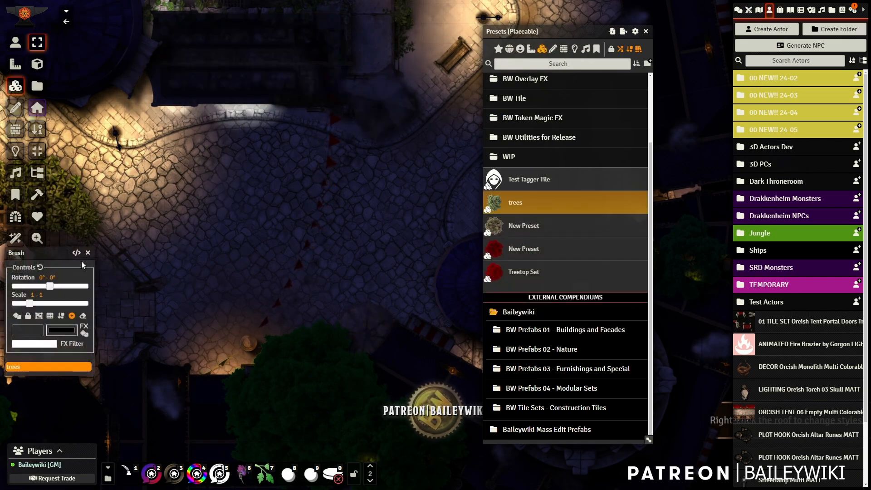
pyautogui.moveTo(41, 254); pyautogui.dragTo(179, 164)
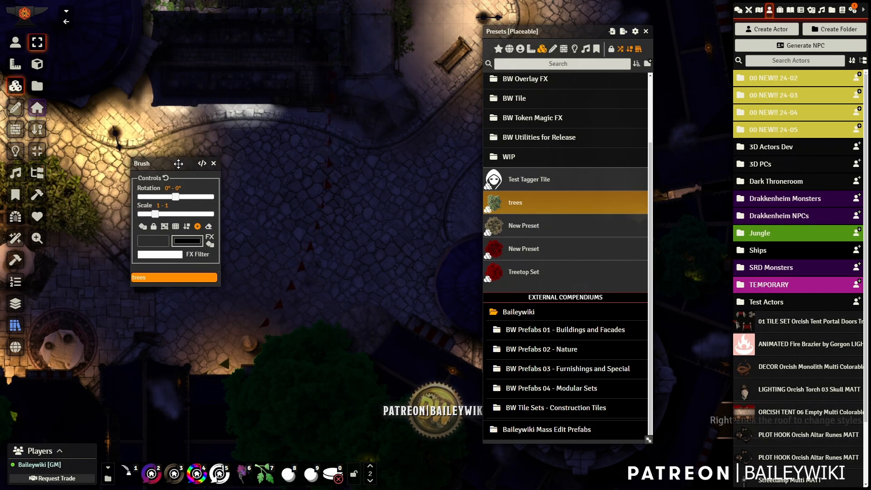
pyautogui.moveTo(156, 161); pyautogui.dragTo(143, 119)
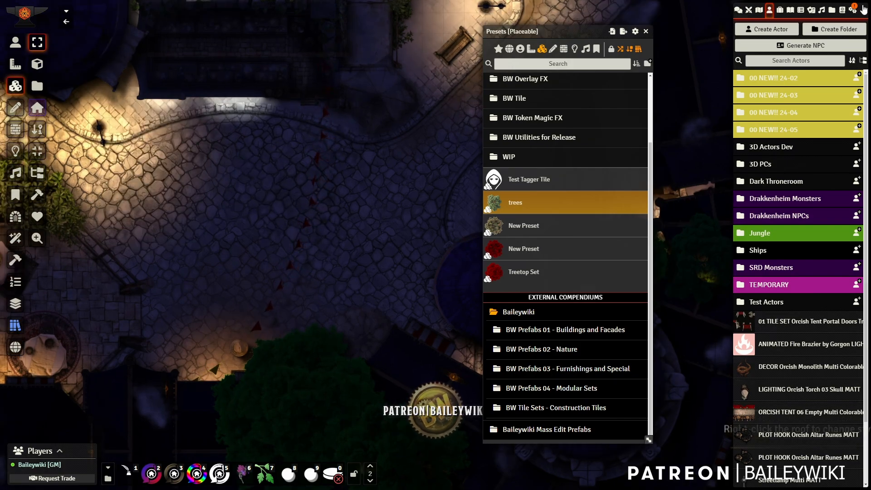
# Open the game settings, view the Dungeon Draw module's options and move the settings window out of the way.
pyautogui.click(853, 10)
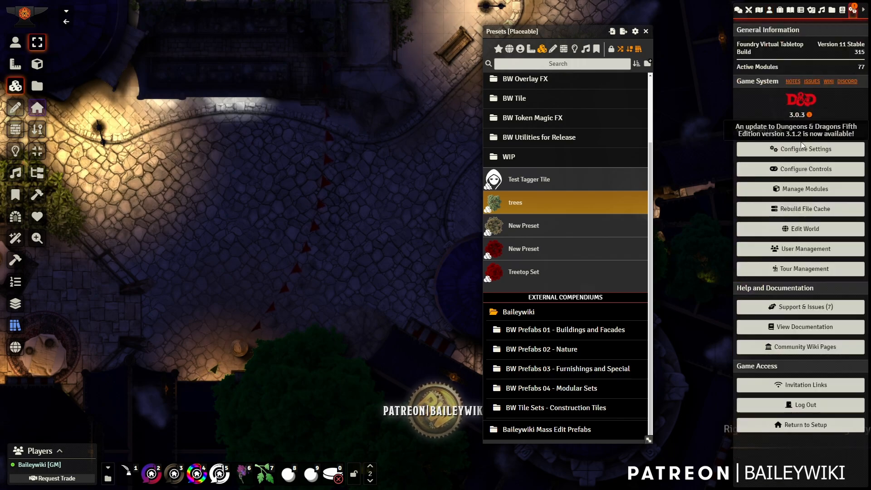
pyautogui.click(793, 173)
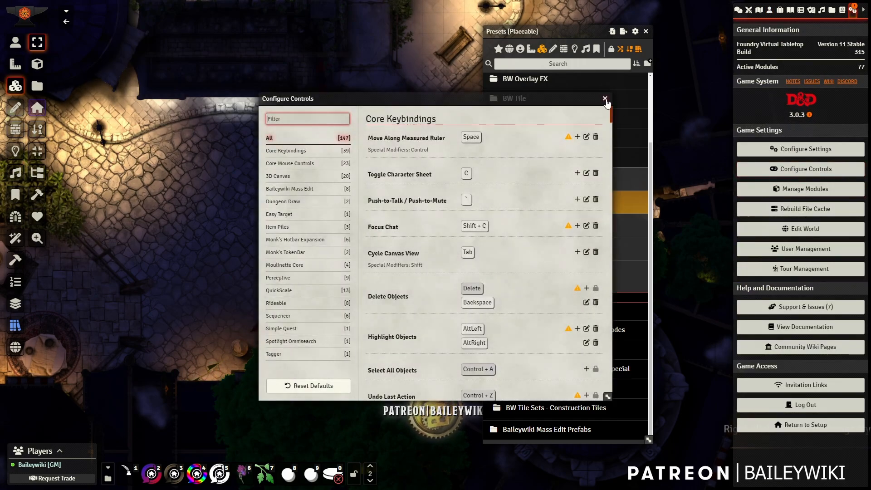
pyautogui.click(605, 99)
pyautogui.click(792, 150)
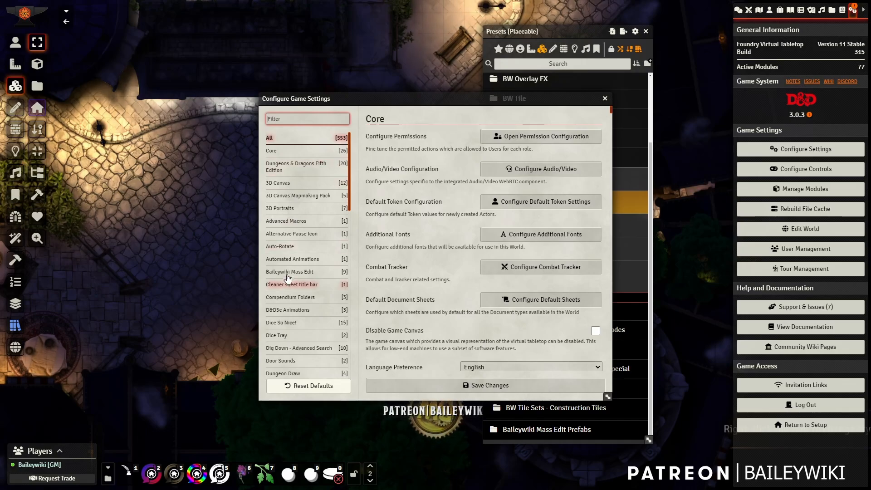
pyautogui.scroll(-3, 288, 278)
pyautogui.click(283, 237)
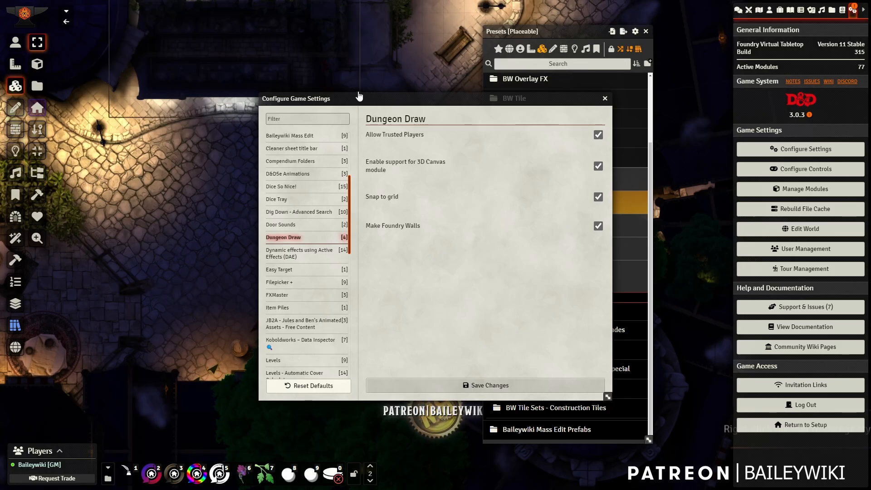
pyautogui.moveTo(352, 95); pyautogui.dragTo(611, 65)
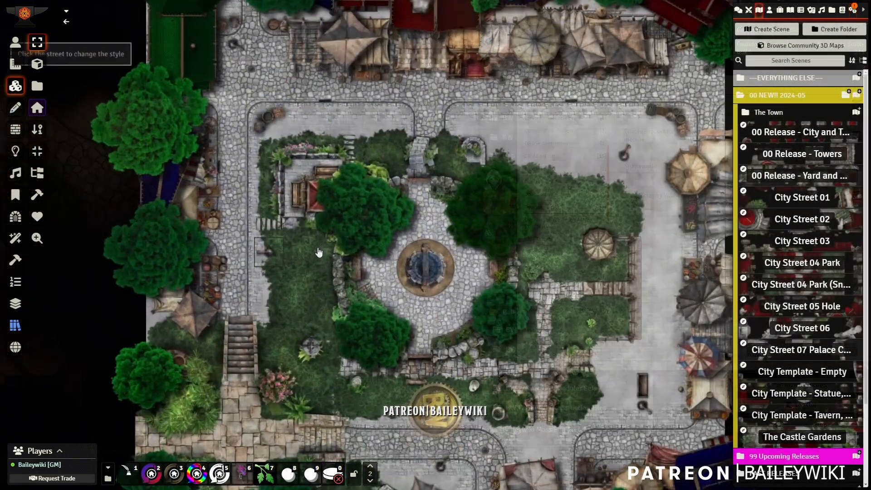
# Look over the park scene around the fountain and reopen the Mass Edit preset browser with presets of all types.
pyautogui.scroll(5, 317, 250)
pyautogui.moveTo(287, 195); pyautogui.dragTo(243, 181)
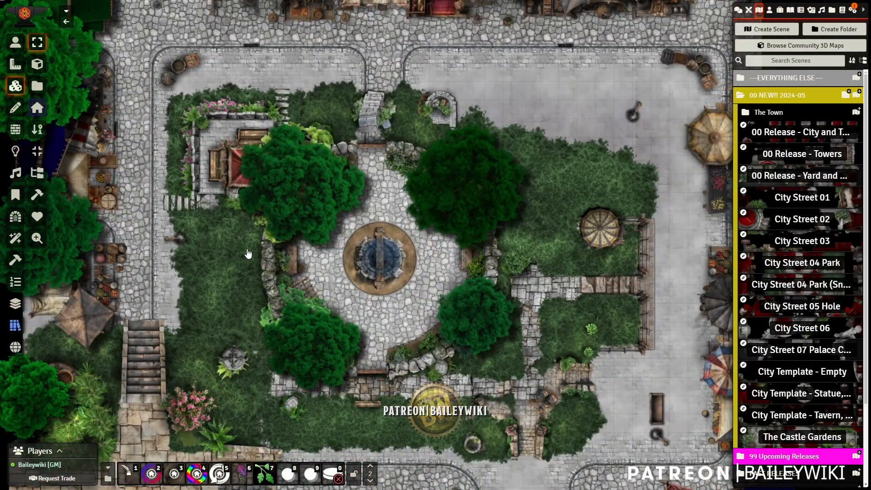
pyautogui.moveTo(250, 236); pyautogui.dragTo(252, 359)
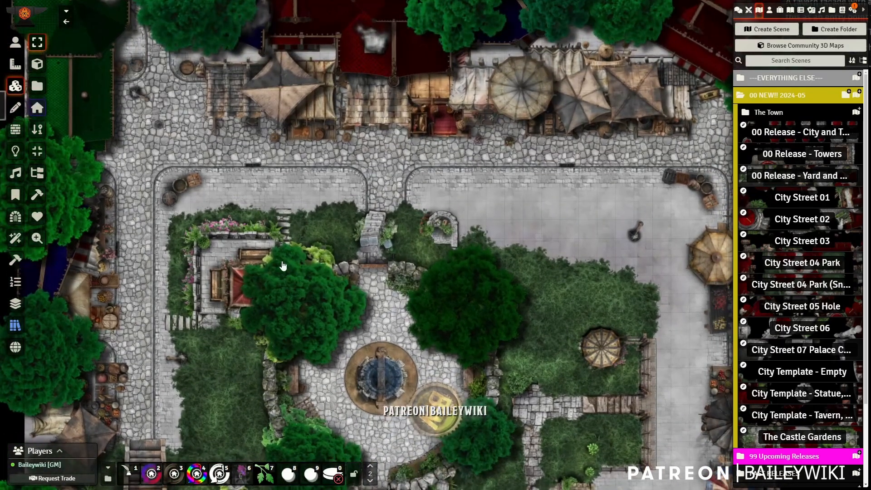
pyautogui.moveTo(304, 254); pyautogui.dragTo(302, 299)
pyautogui.scroll(5, 363, 124)
pyautogui.moveTo(530, 264); pyautogui.dragTo(479, 142)
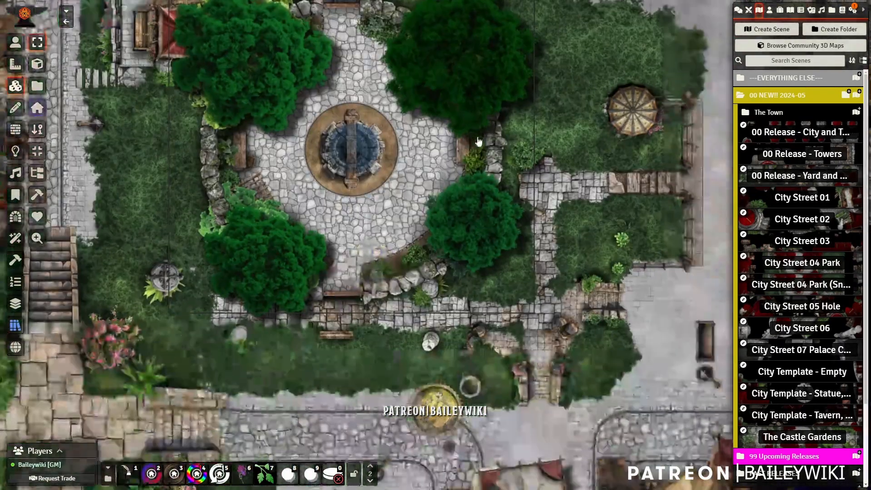
pyautogui.scroll(-3, 479, 142)
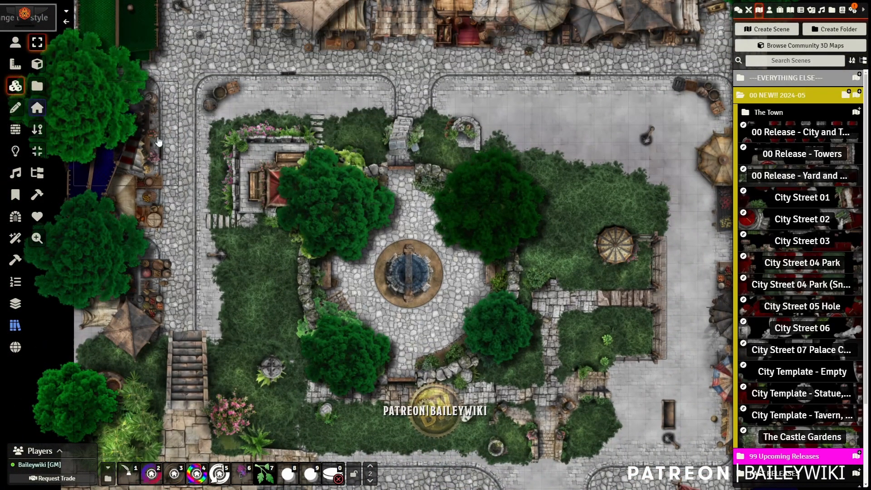
pyautogui.click(16, 326)
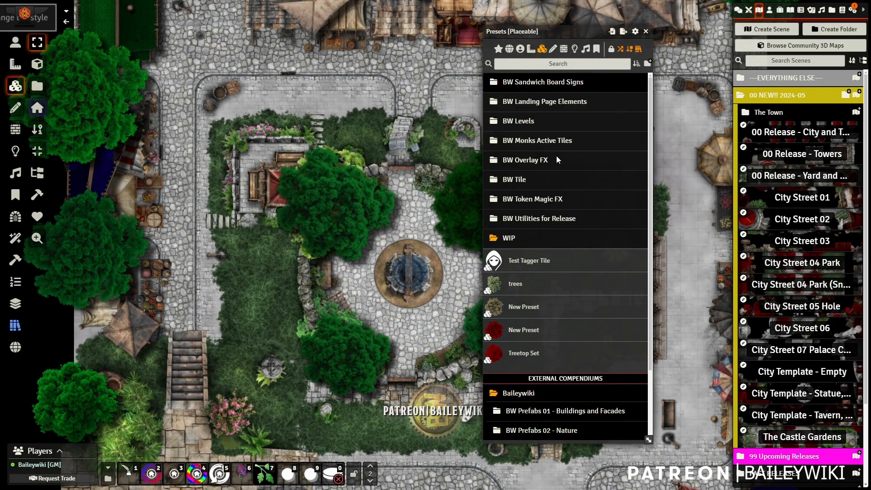
pyautogui.click(509, 49)
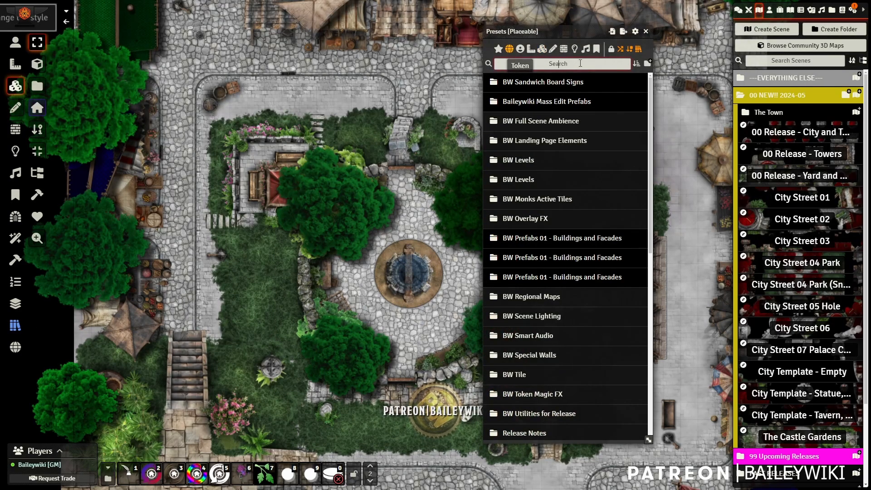
# Search the presets for "bodi" and spawn the Decor Blood Bodies Gore MATT Multi prefab on the pavement along the park's north edge.
pyautogui.click(580, 63)
pyautogui.write('bodi')
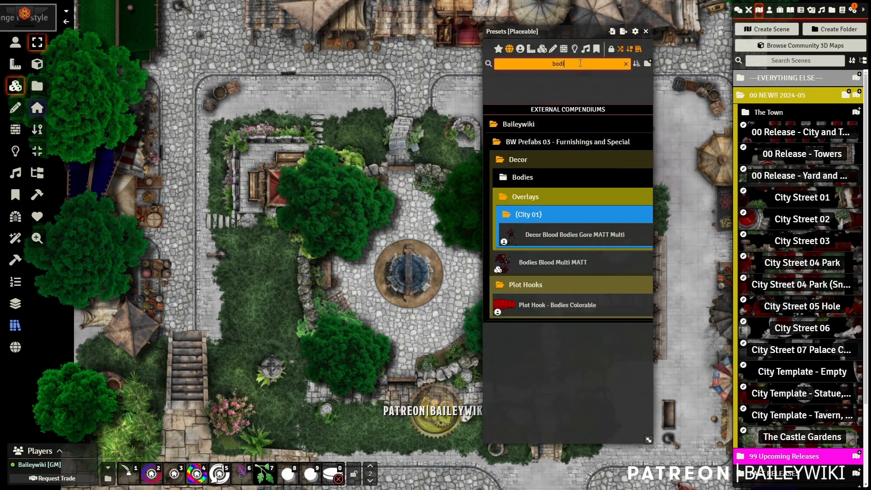
pyautogui.click(557, 241)
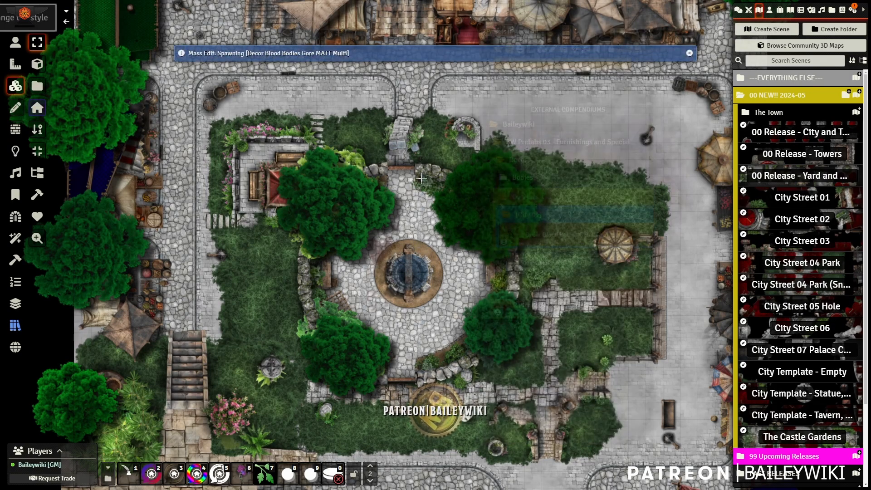
pyautogui.click(372, 114)
pyautogui.scroll(10, 417, 164)
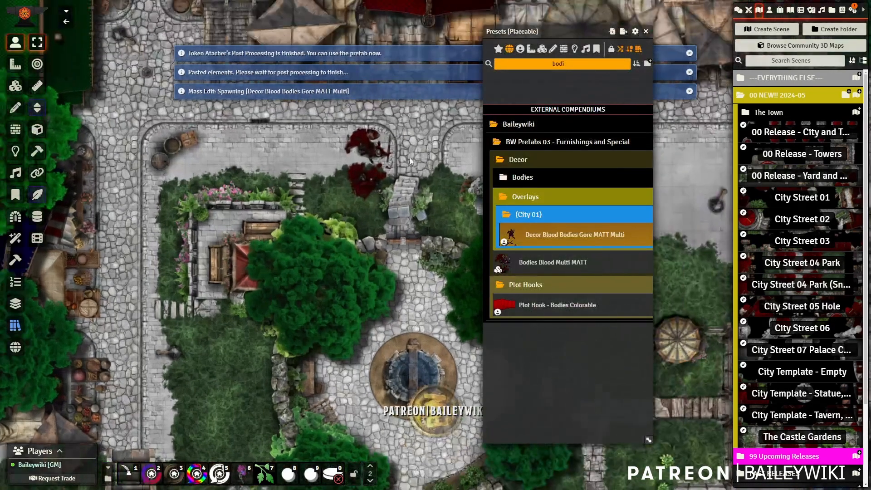
# Search the presets for "street", spawn Street Lamppost 03 Metal Wood Multi on the cobbled street north of the park, and dismiss the Unlimited Terrain Tile dialog.
pyautogui.moveTo(427, 135); pyautogui.dragTo(417, 233)
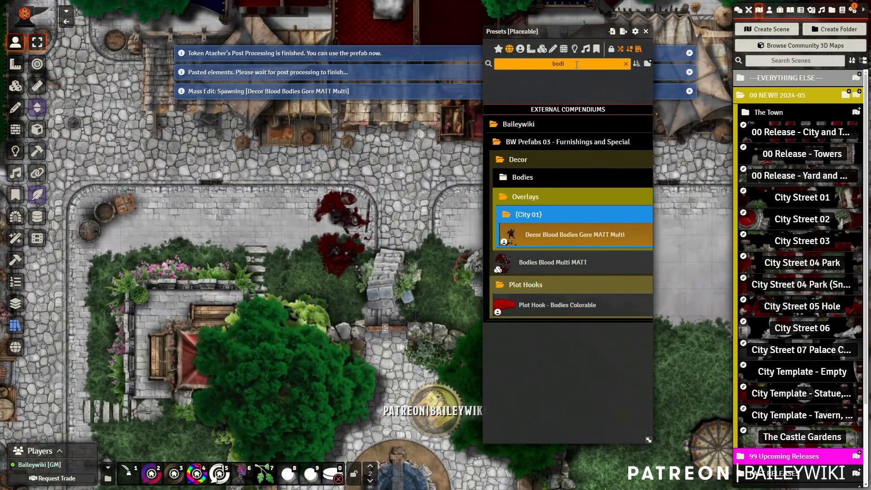
pyautogui.write('et')
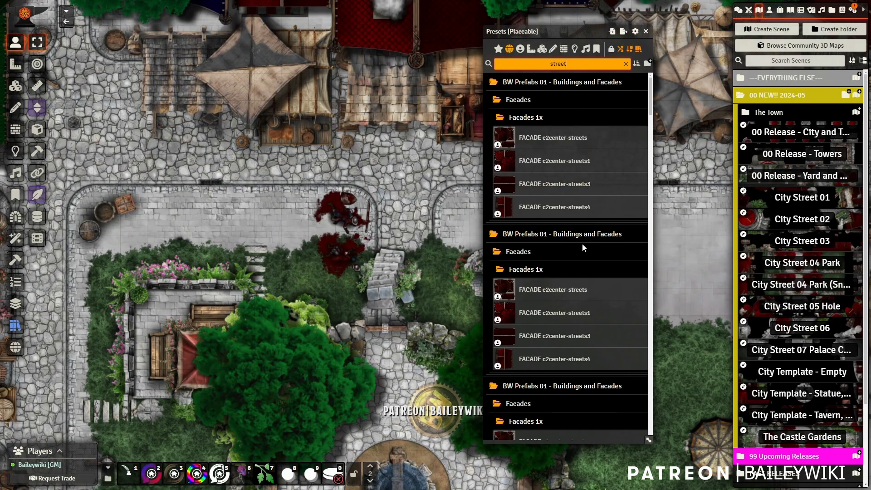
pyautogui.scroll(-10, 583, 245)
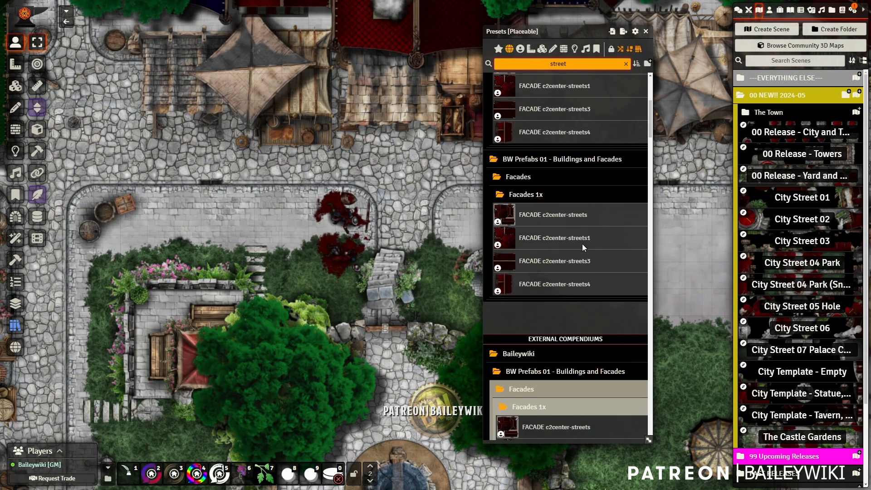
pyautogui.scroll(3, 562, 159)
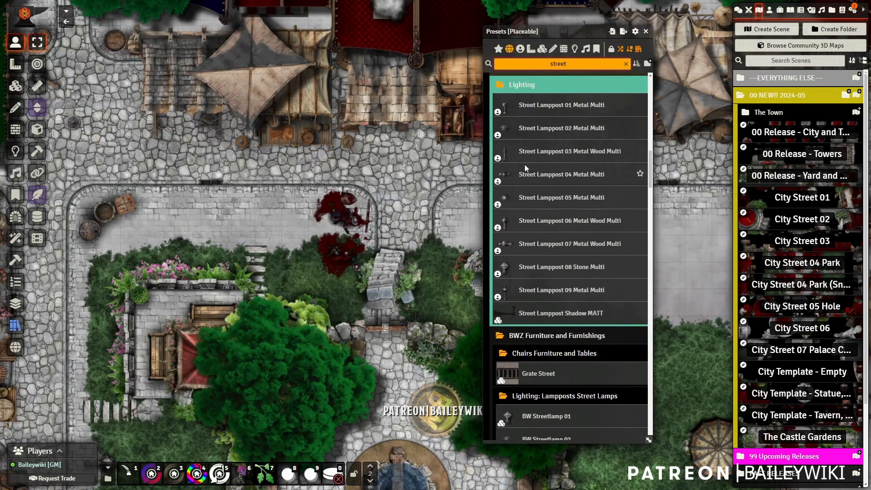
pyautogui.click(547, 146)
pyautogui.click(350, 199)
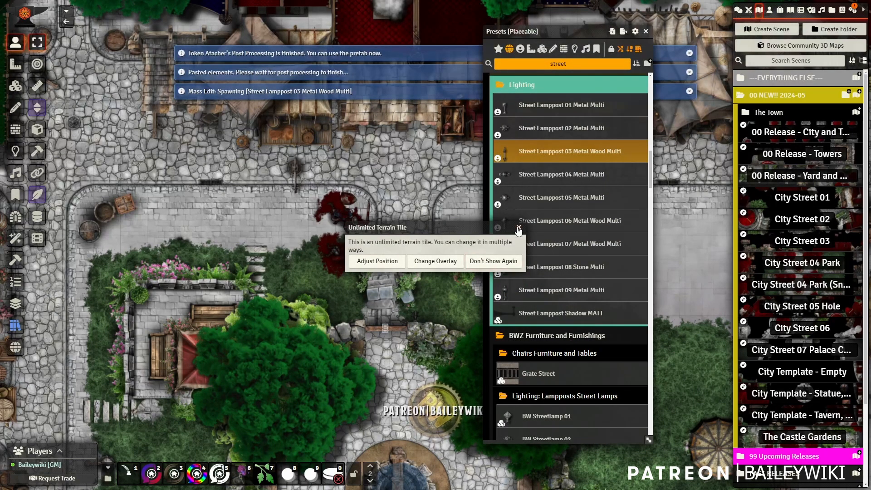
pyautogui.click(518, 228)
# Delete the spawned lamppost's light token and try to delete its tile from the street.
pyautogui.click(293, 174)
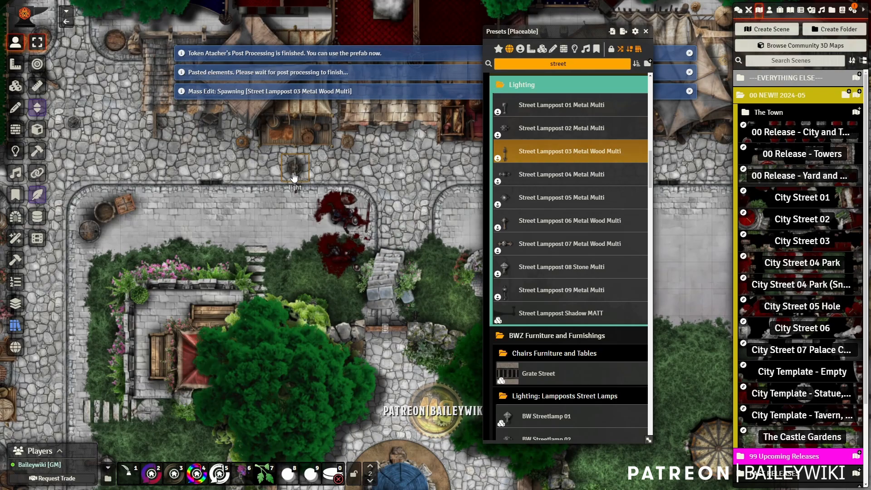
pyautogui.press('Delete')
pyautogui.click(41, 111)
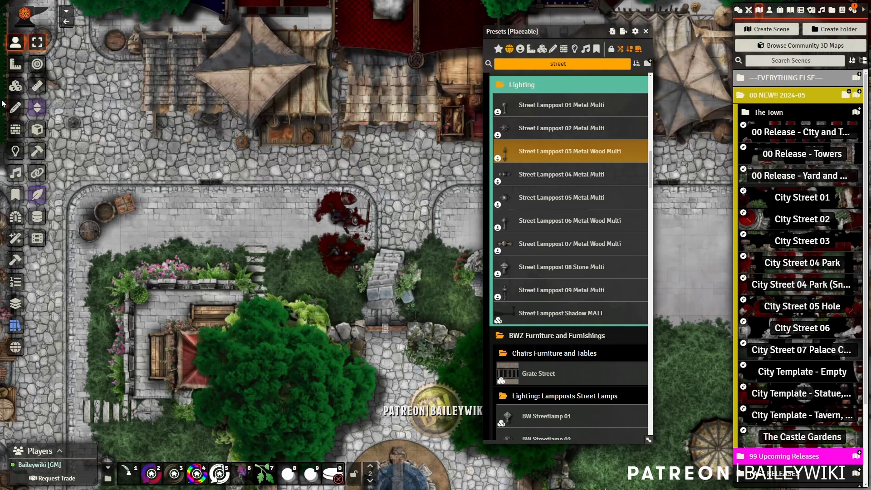
pyautogui.click(12, 85)
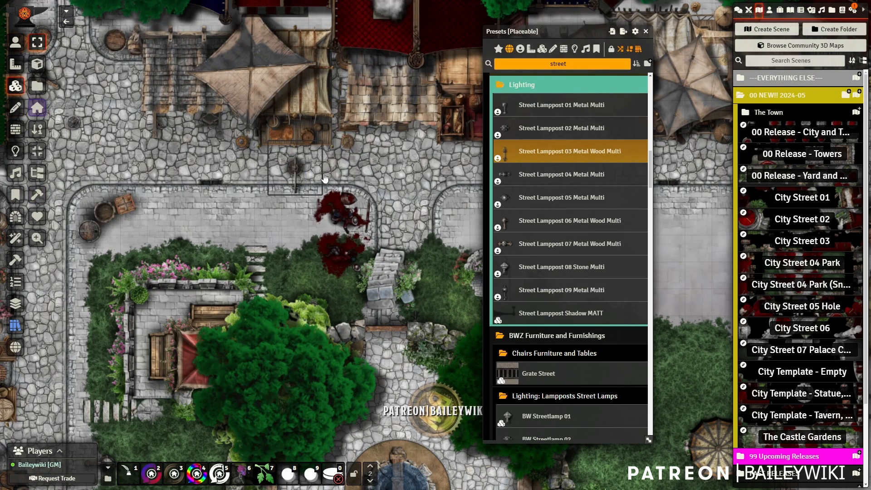
pyautogui.click(296, 166)
pyautogui.press('Delete')
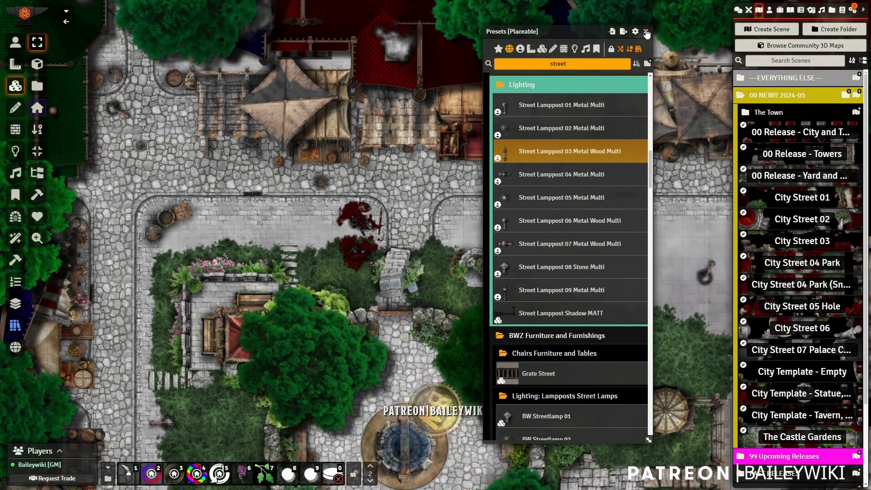
# Enable TA Quick Edit and delete the bloody bodies tile and the leftover lamppost tile north of the park.
pyautogui.click(647, 32)
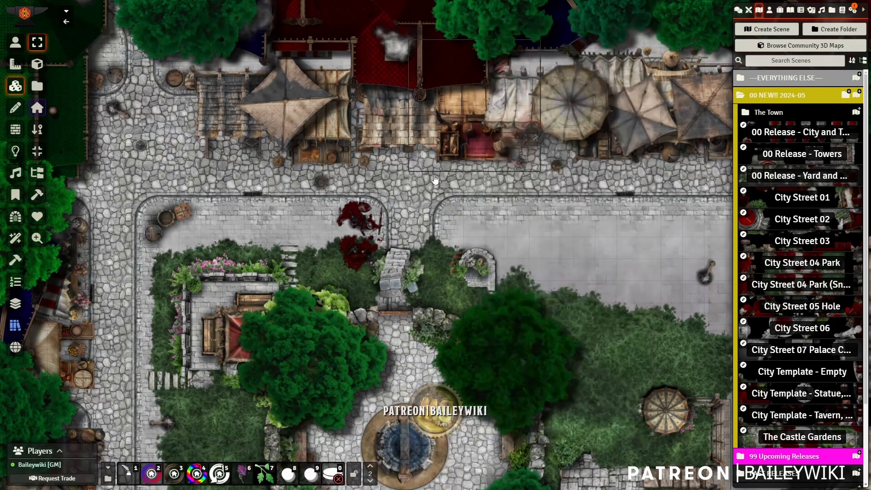
pyautogui.scroll(2, 399, 161)
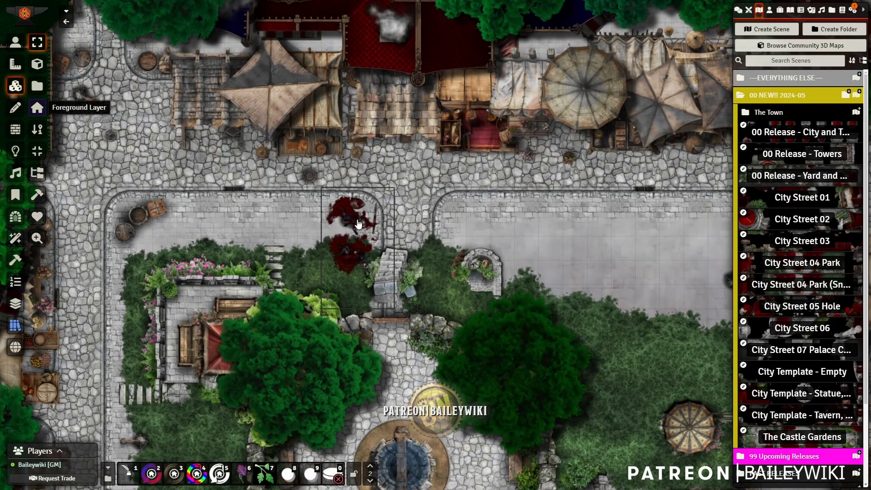
pyautogui.click(136, 475)
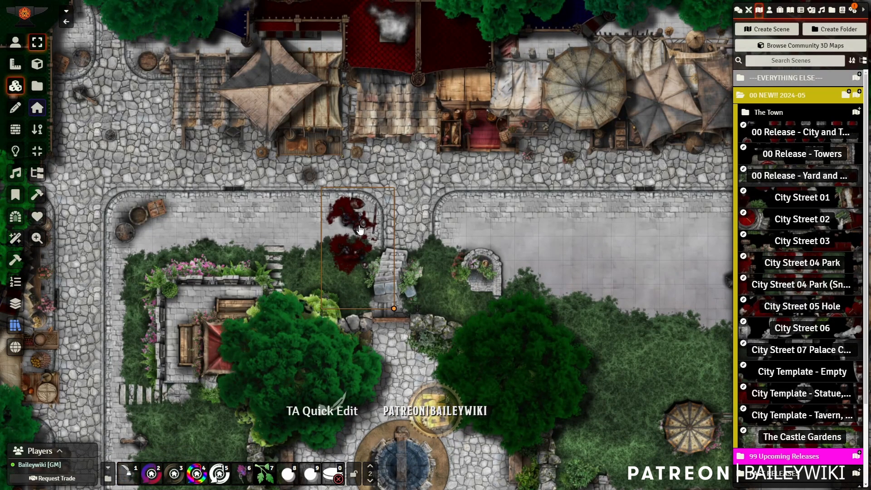
pyautogui.press('Delete')
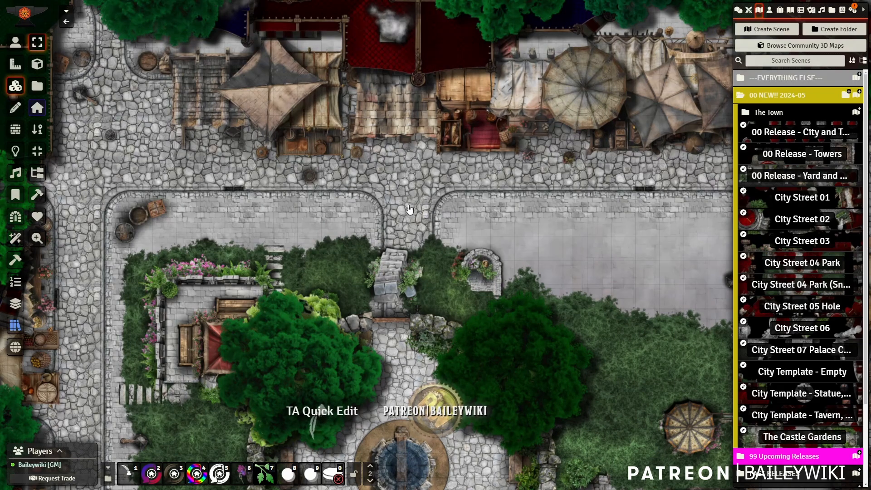
pyautogui.click(306, 178)
pyautogui.press('Delete')
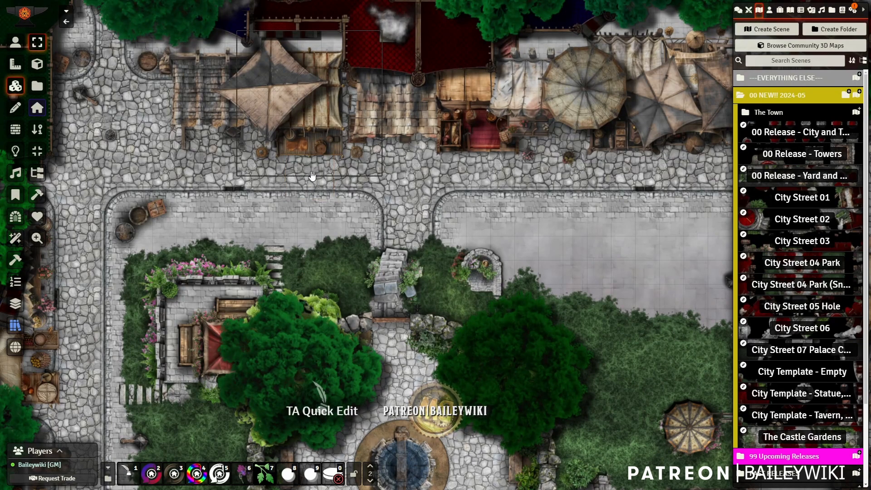